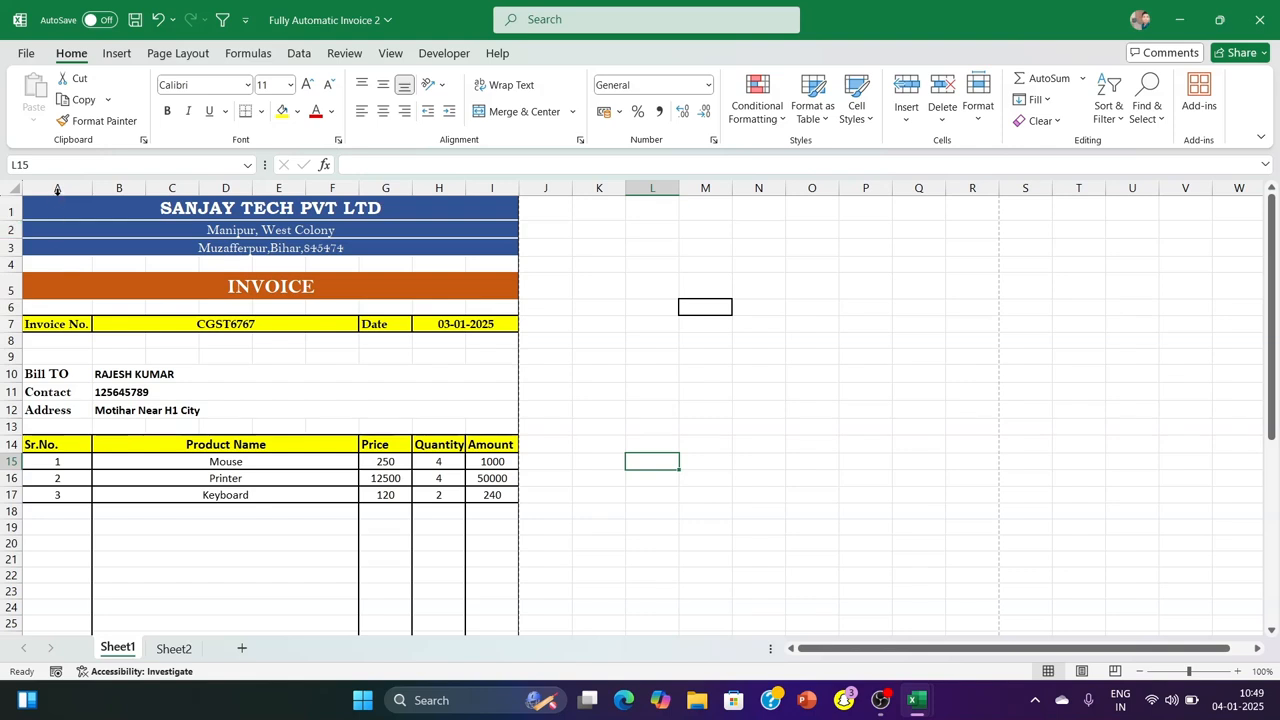
Insert a blank row above the invoice's company heading and a blank column before column A
click(119, 188)
click(645, 308)
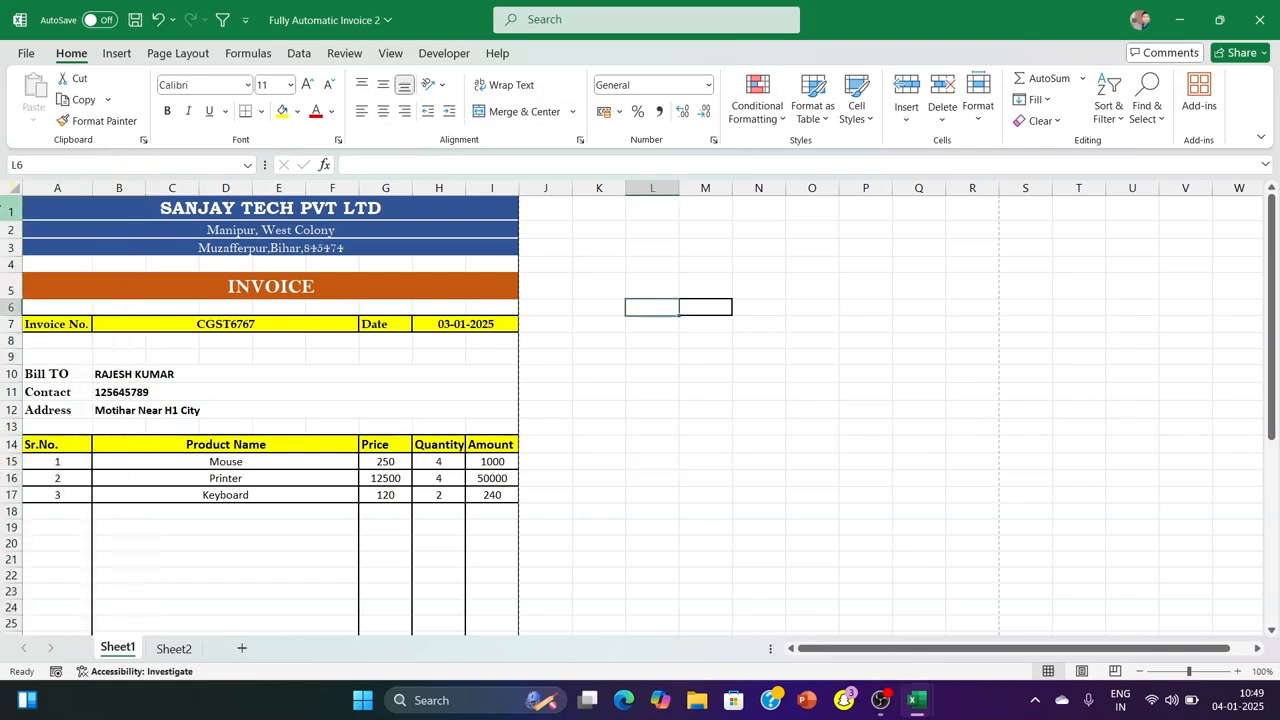
click(13, 207)
click(905, 88)
click(867, 267)
click(57, 188)
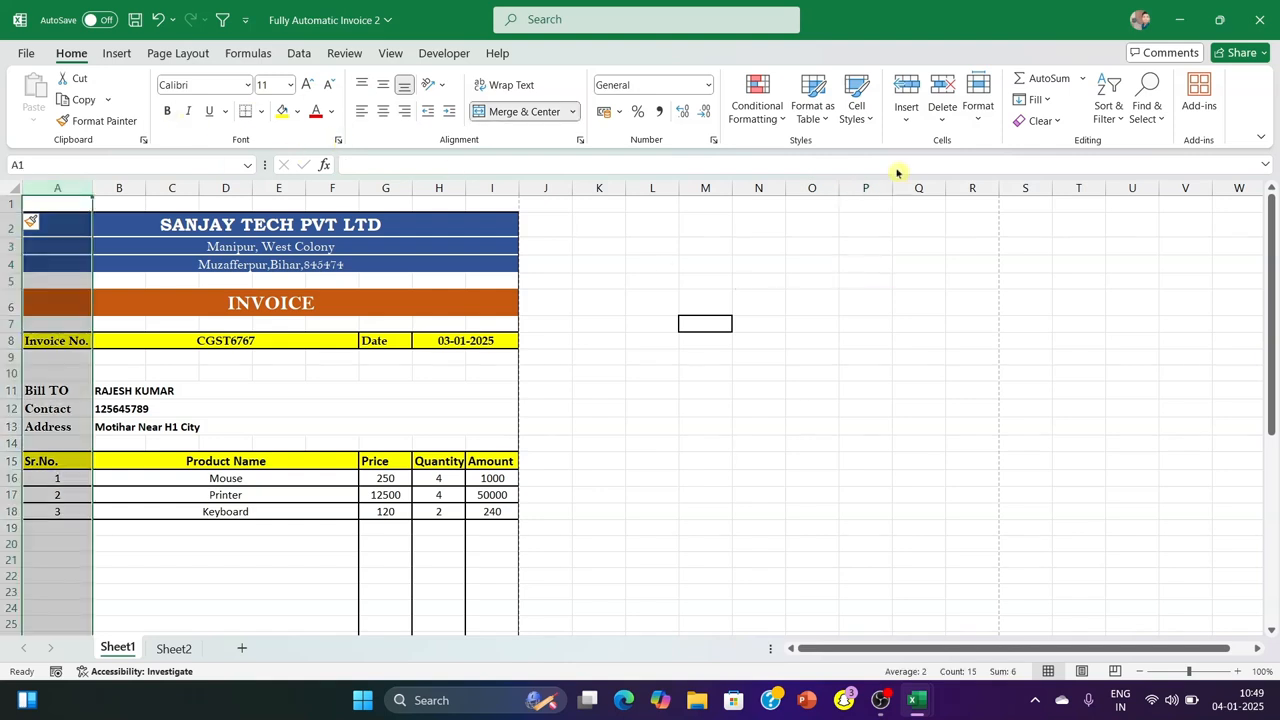
click(917, 88)
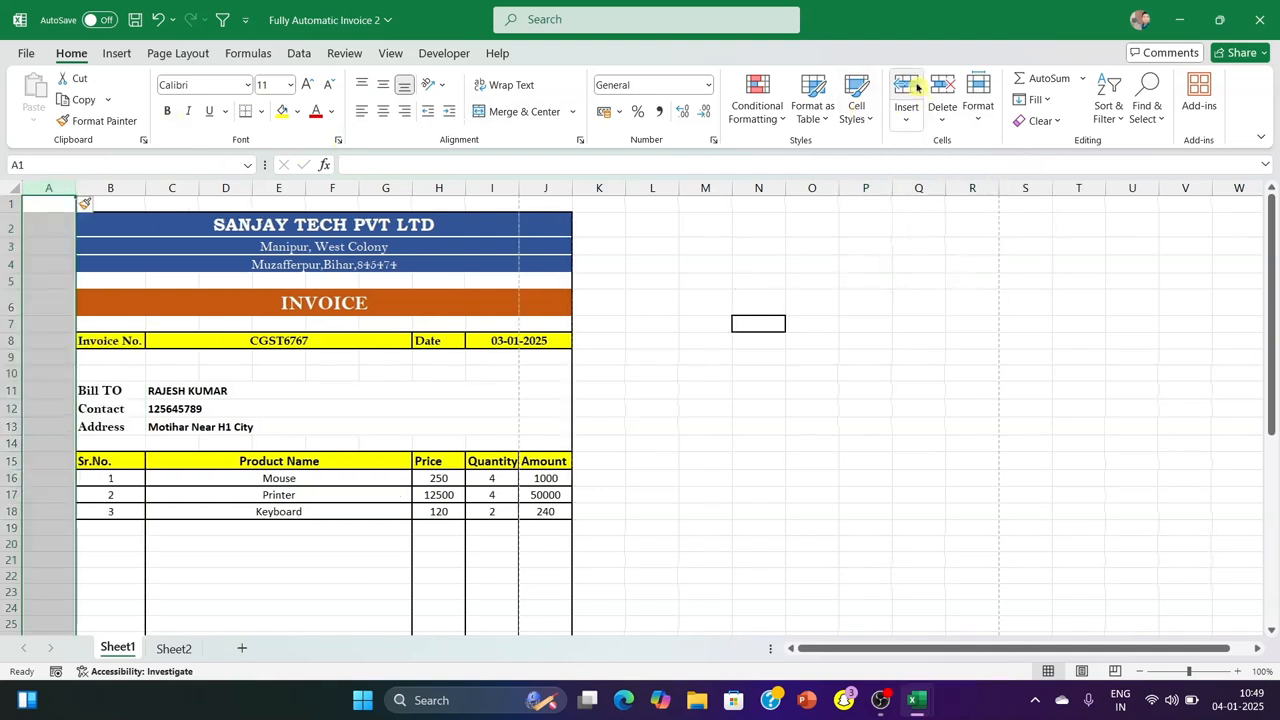
click(934, 427)
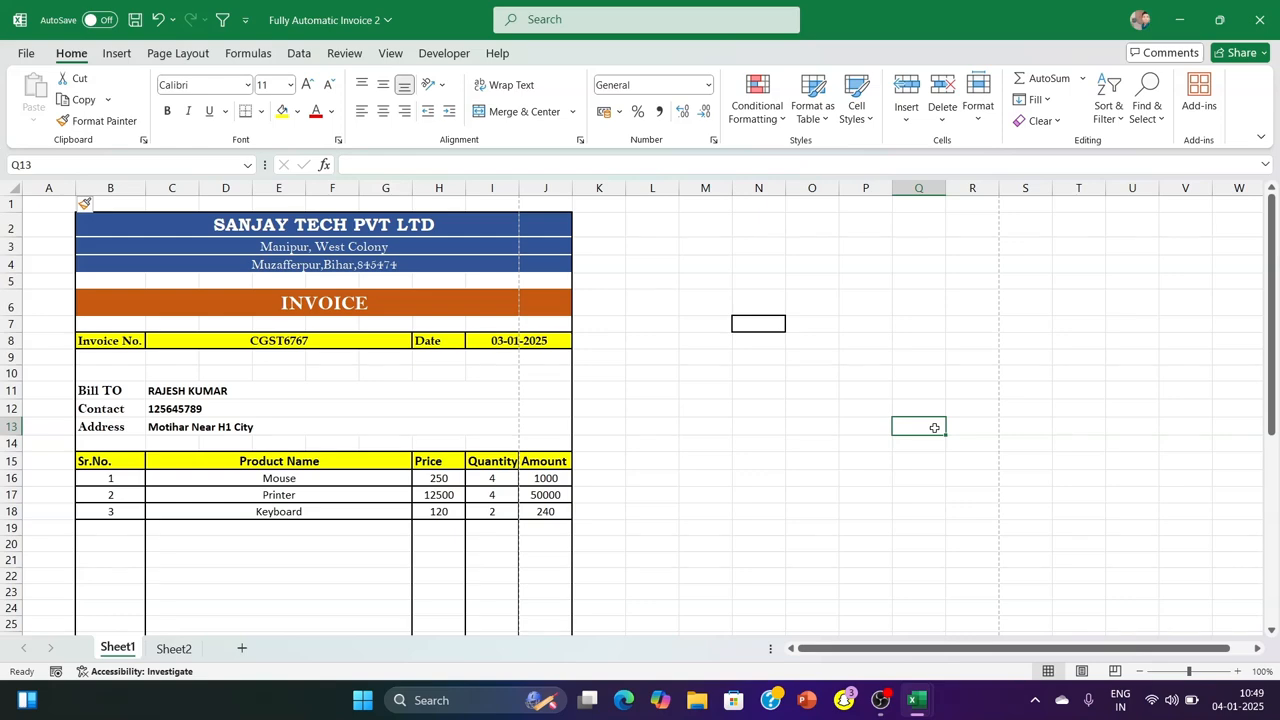
scroll(480, 434, down, 12)
scroll(480, 434, up, 12)
click(665, 343)
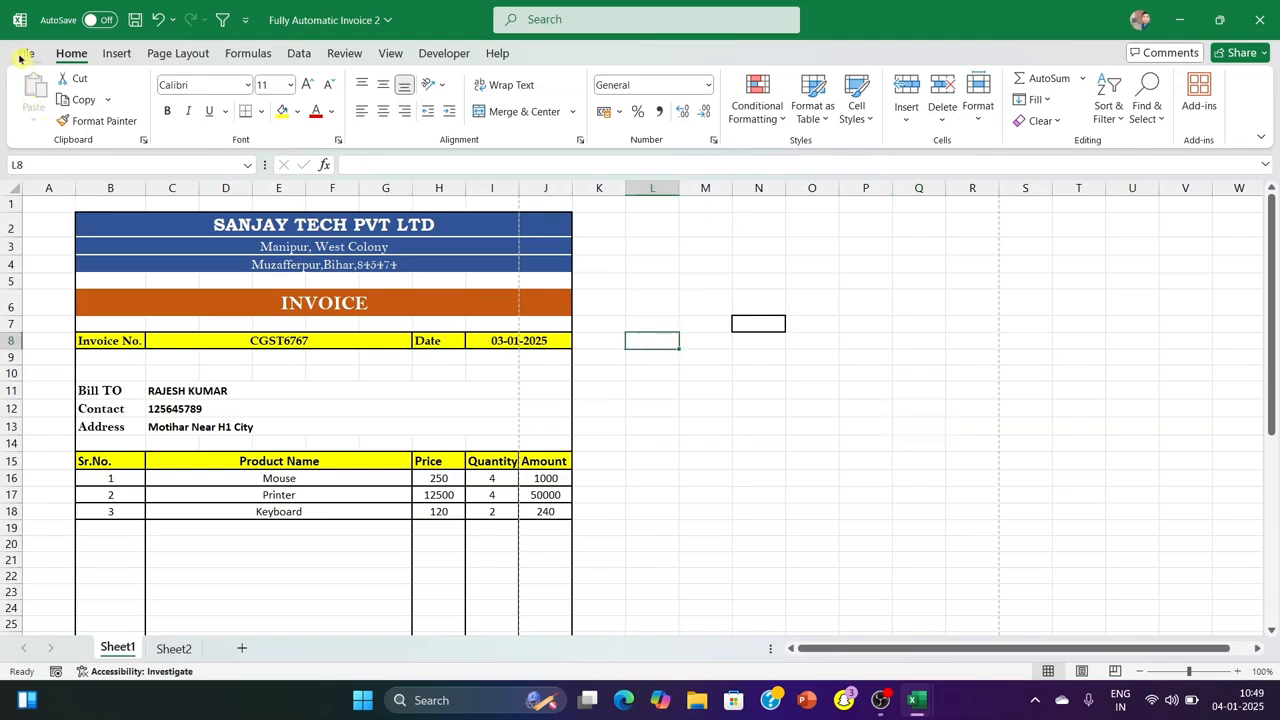
Create a new blank workbook
click(22, 54)
click(38, 130)
click(240, 160)
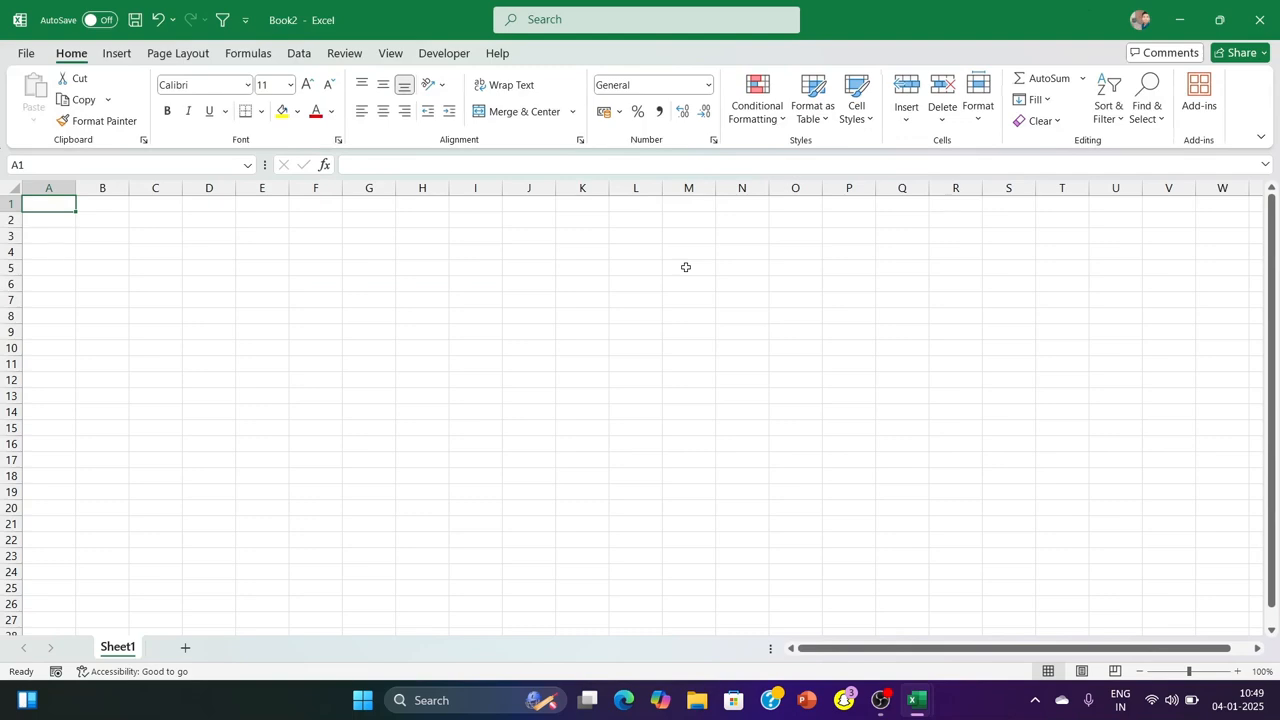
Switch the new sheet to Page Layout view and back to Normal view to show the page-break lines
click(390, 53)
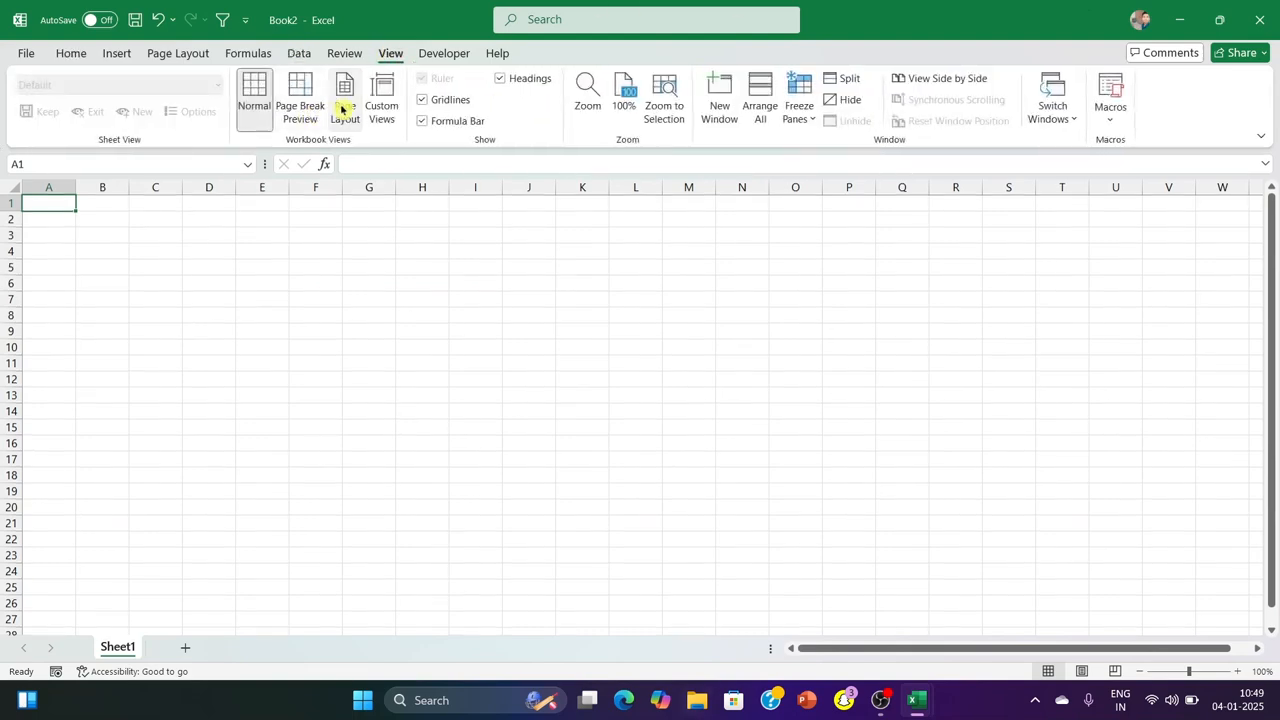
click(341, 110)
scroll(528, 391, down, 4)
ctrl+scroll(524, 373, down, 6)
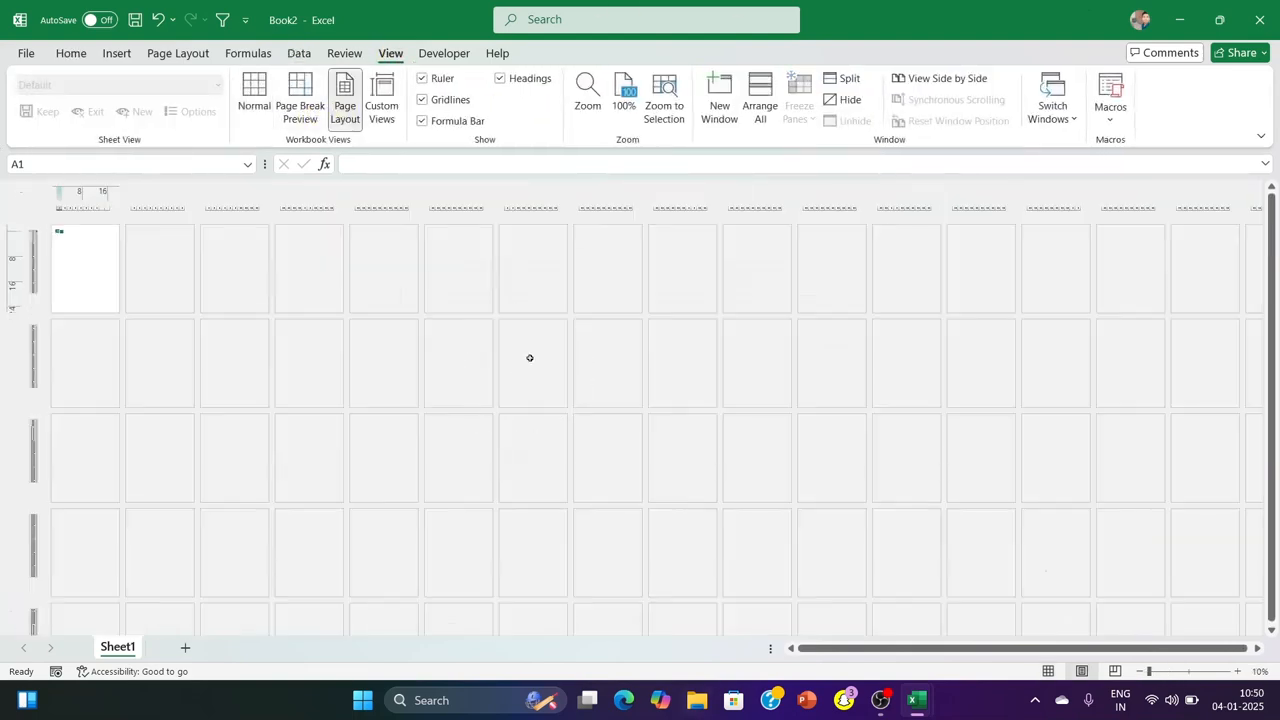
ctrl+scroll(177, 323, up, 6)
scroll(317, 237, down, 3)
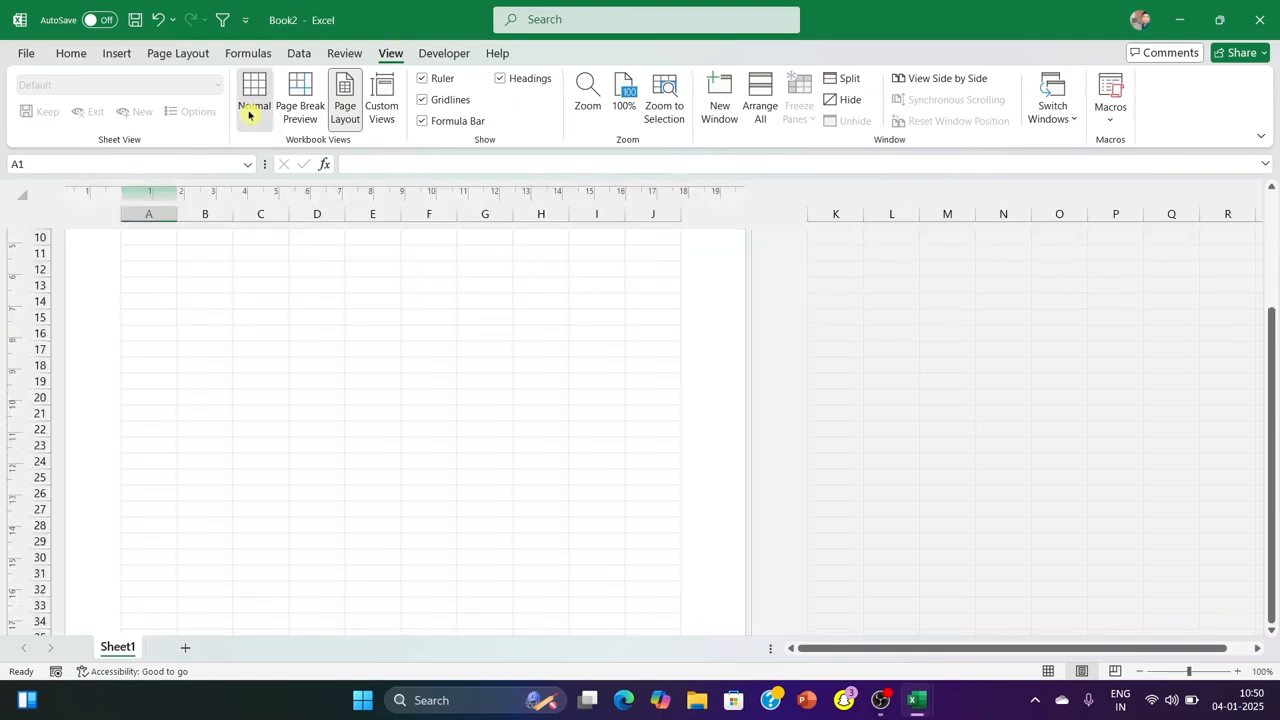
click(252, 105)
scroll(575, 211, down, 11)
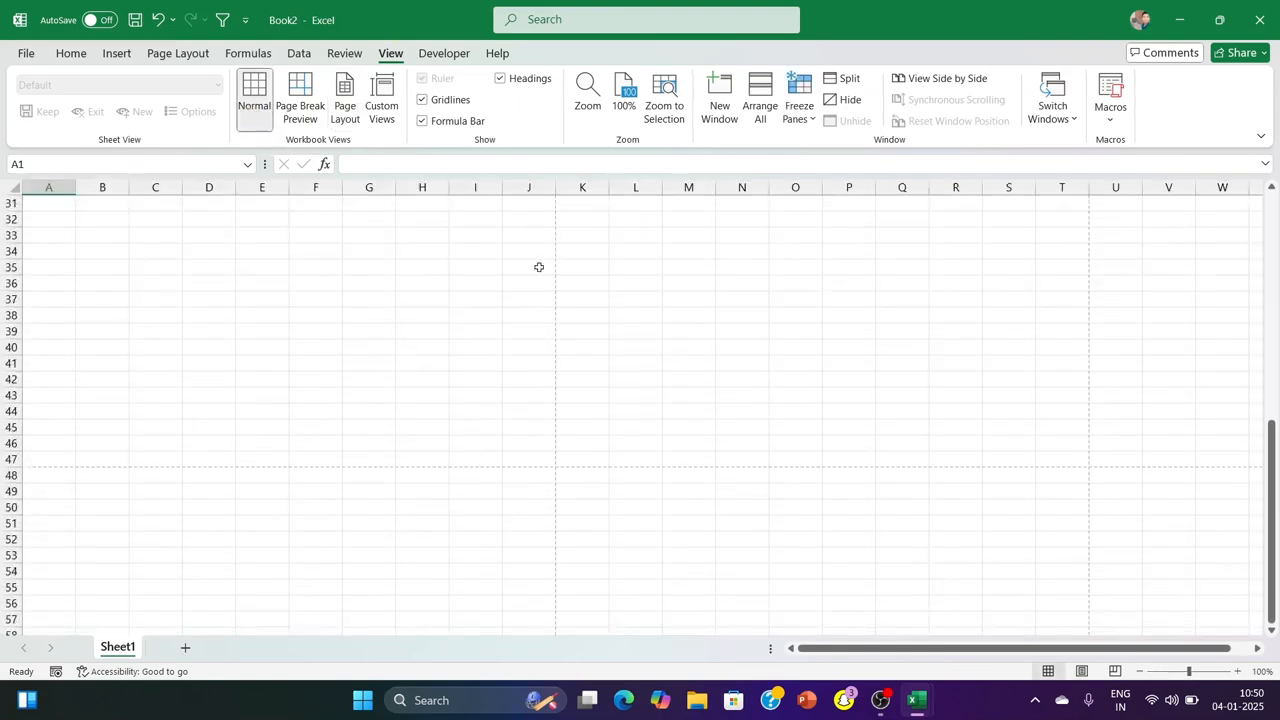
scroll(549, 257, up, 6)
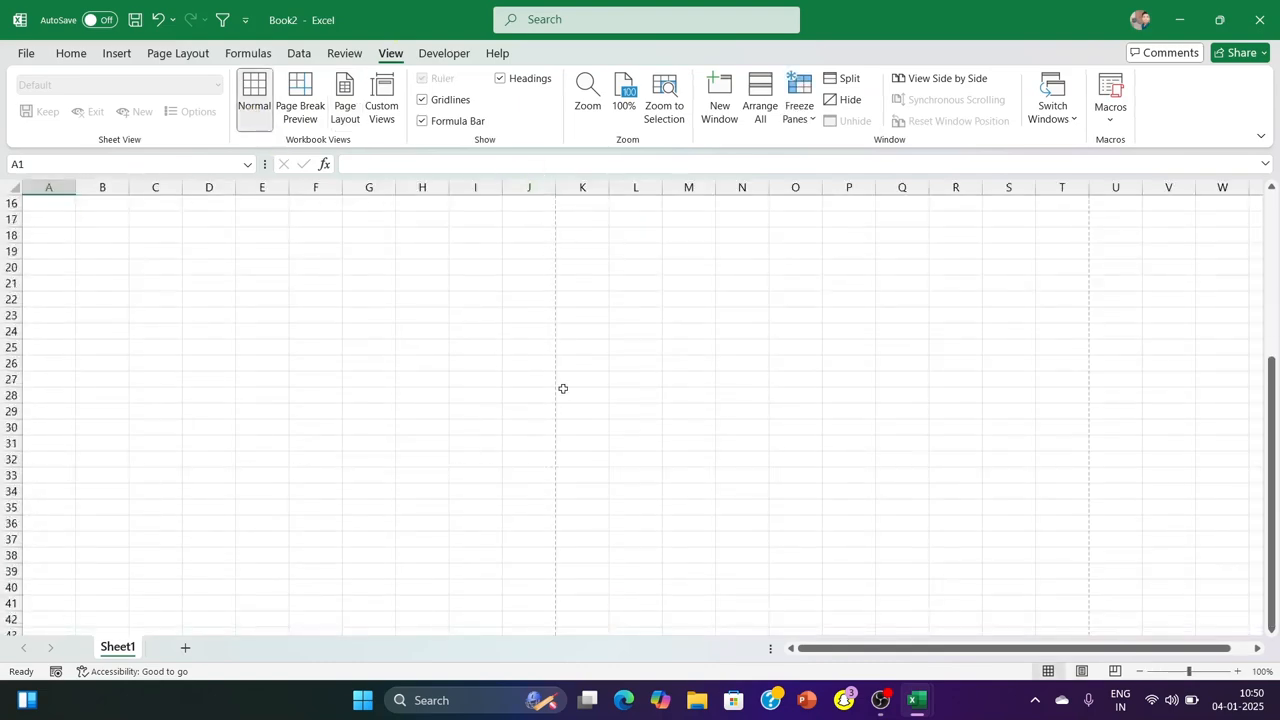
Set the sheet's paper size to A4 (21 cm x 29.7 cm)
click(200, 63)
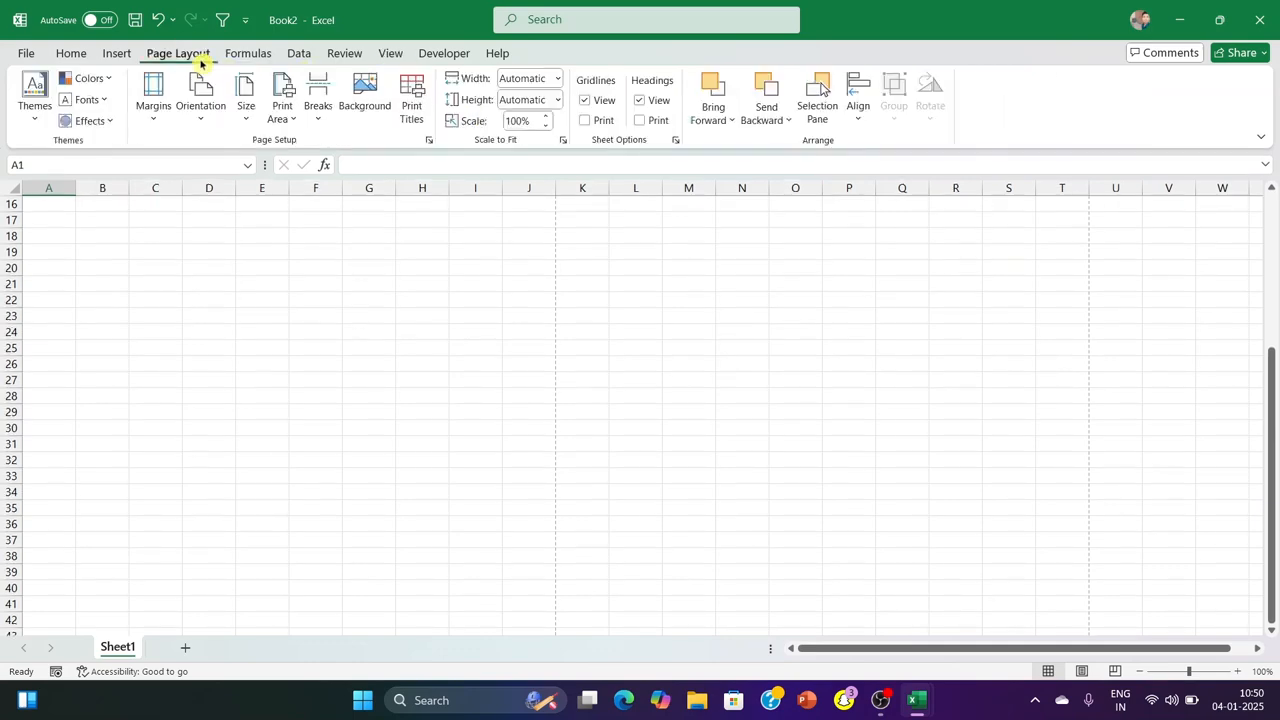
click(246, 100)
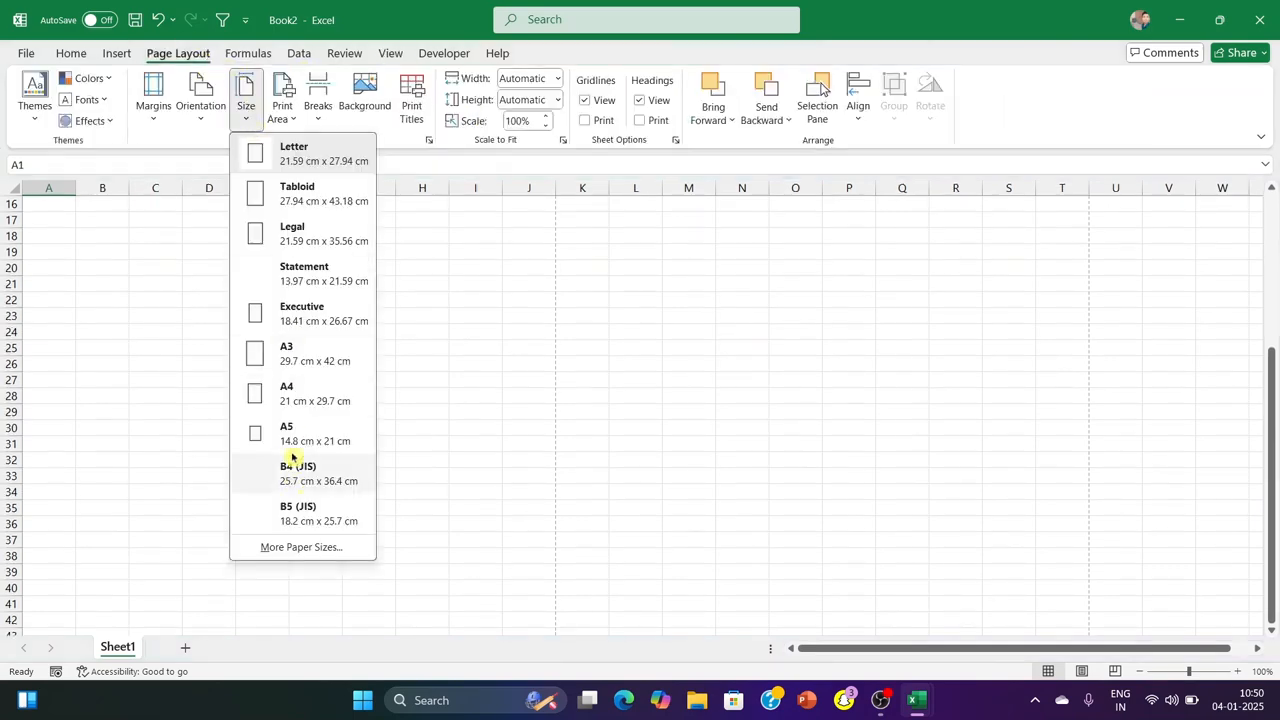
click(286, 395)
click(580, 345)
scroll(469, 357, up, 5)
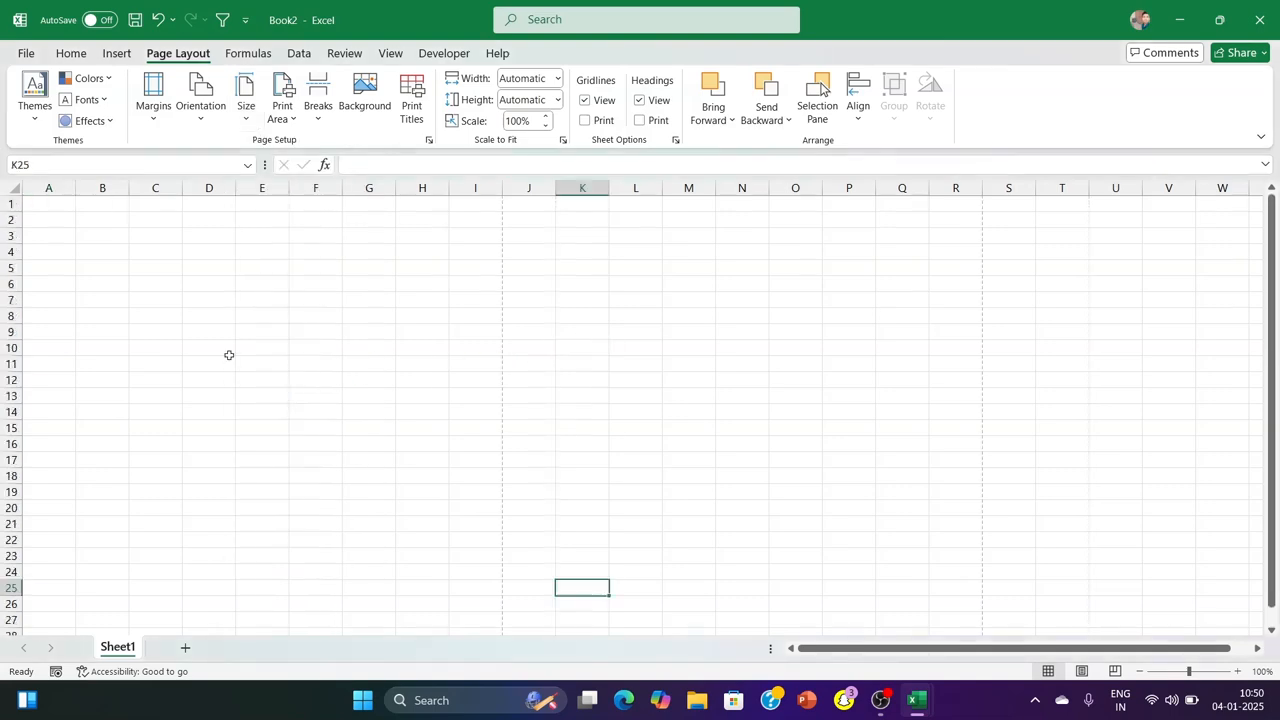
Enter the company name "RAJPUT COMPUTER TECH PVT LTD" in cell A13
scroll(157, 360, up, 6)
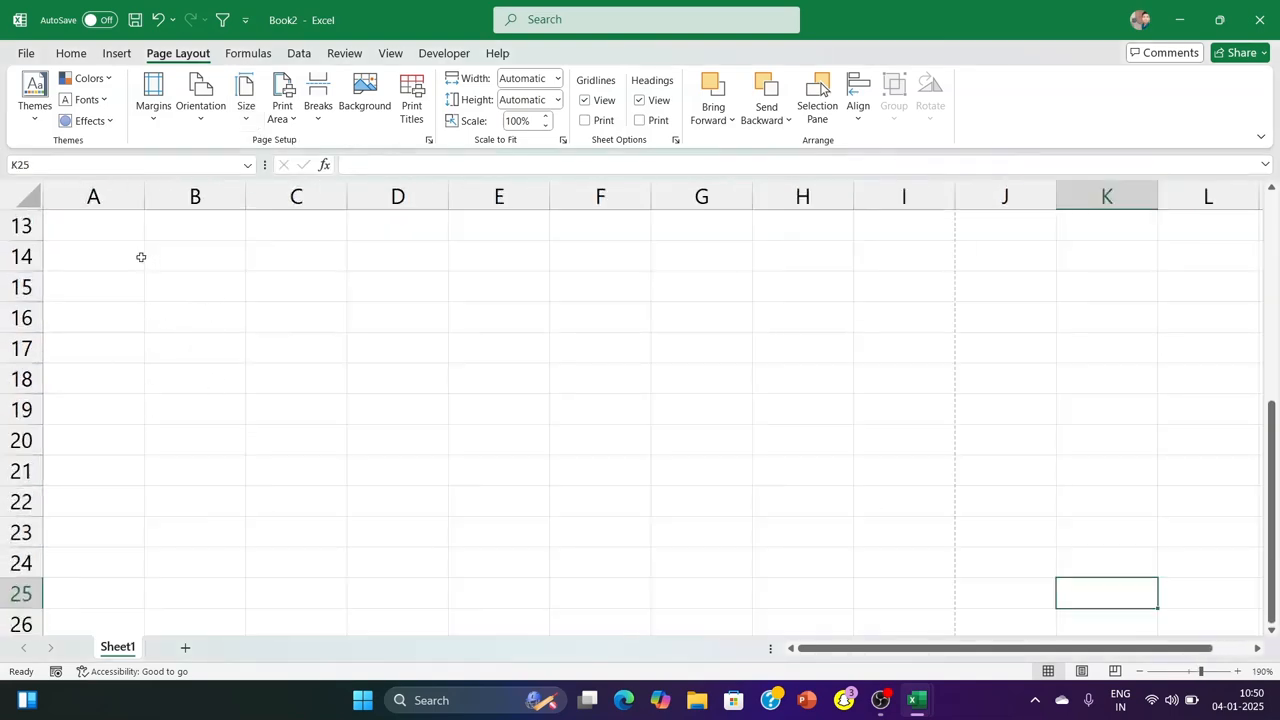
click(115, 228)
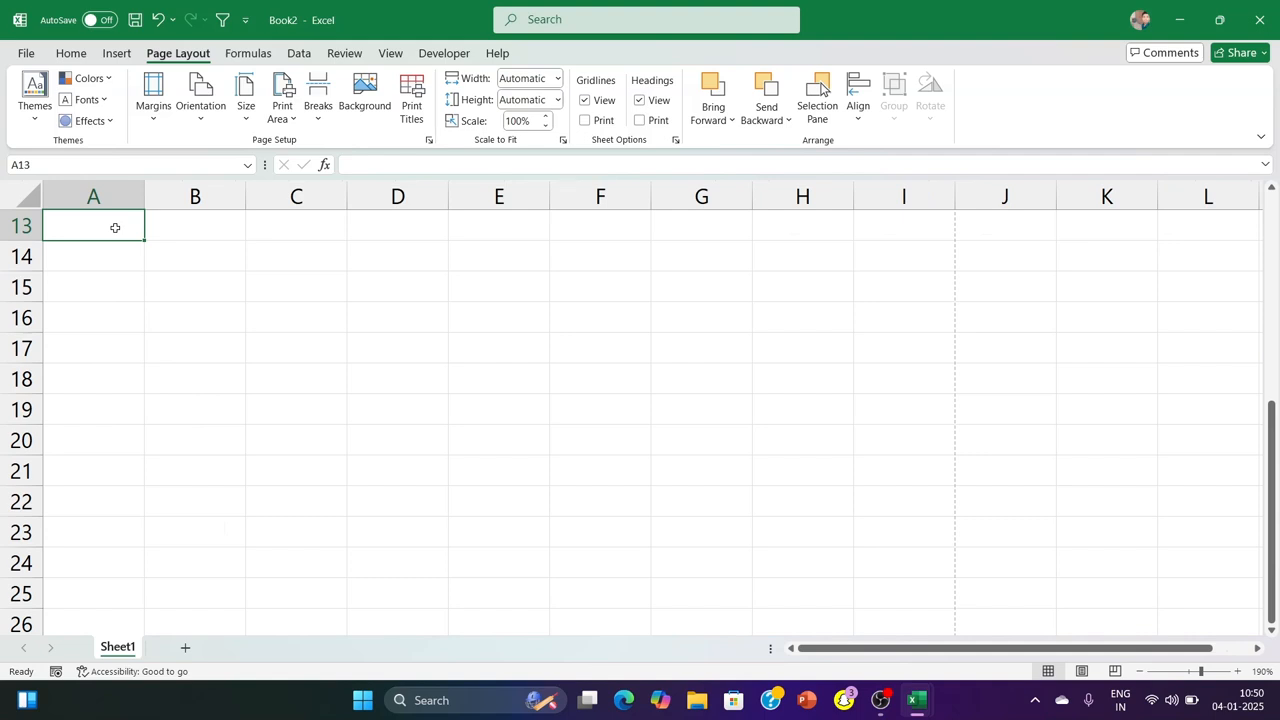
text(RAJ)
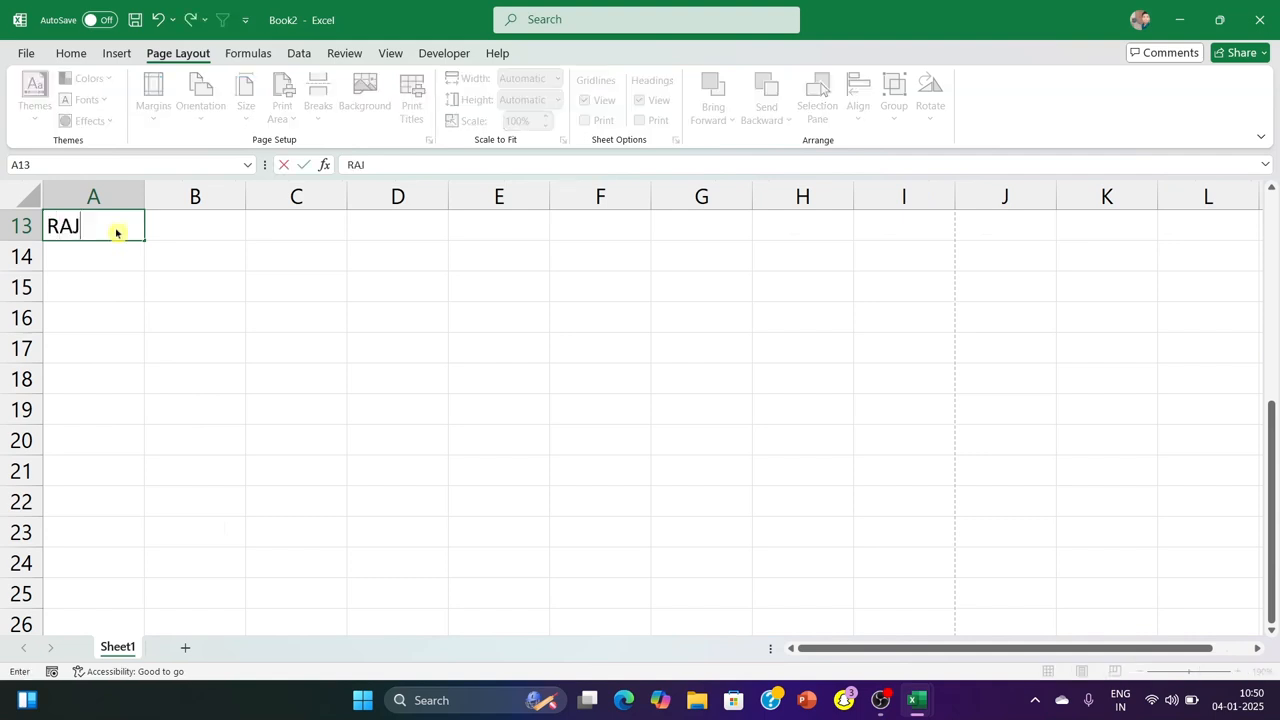
text(PUT COMPUTER TEC)
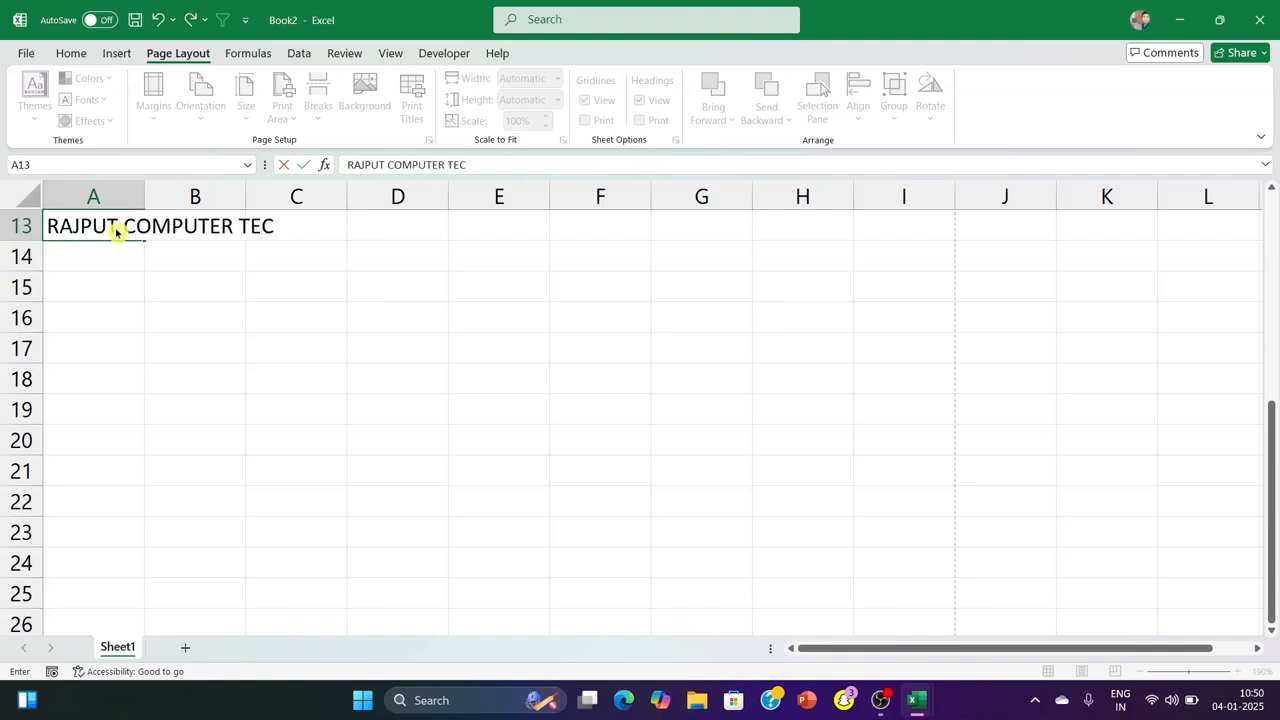
text(H PVT LTD)
key(Return)
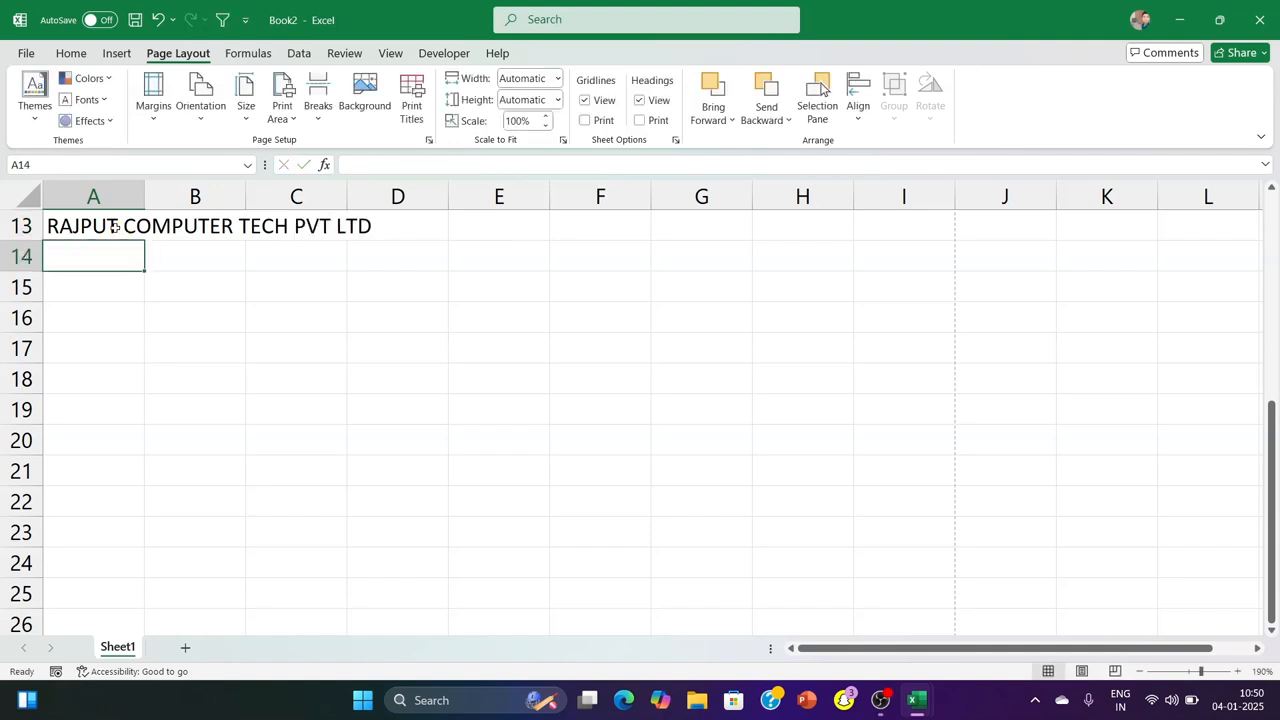
Enter the first line of the company's address in cell A14
text(So)
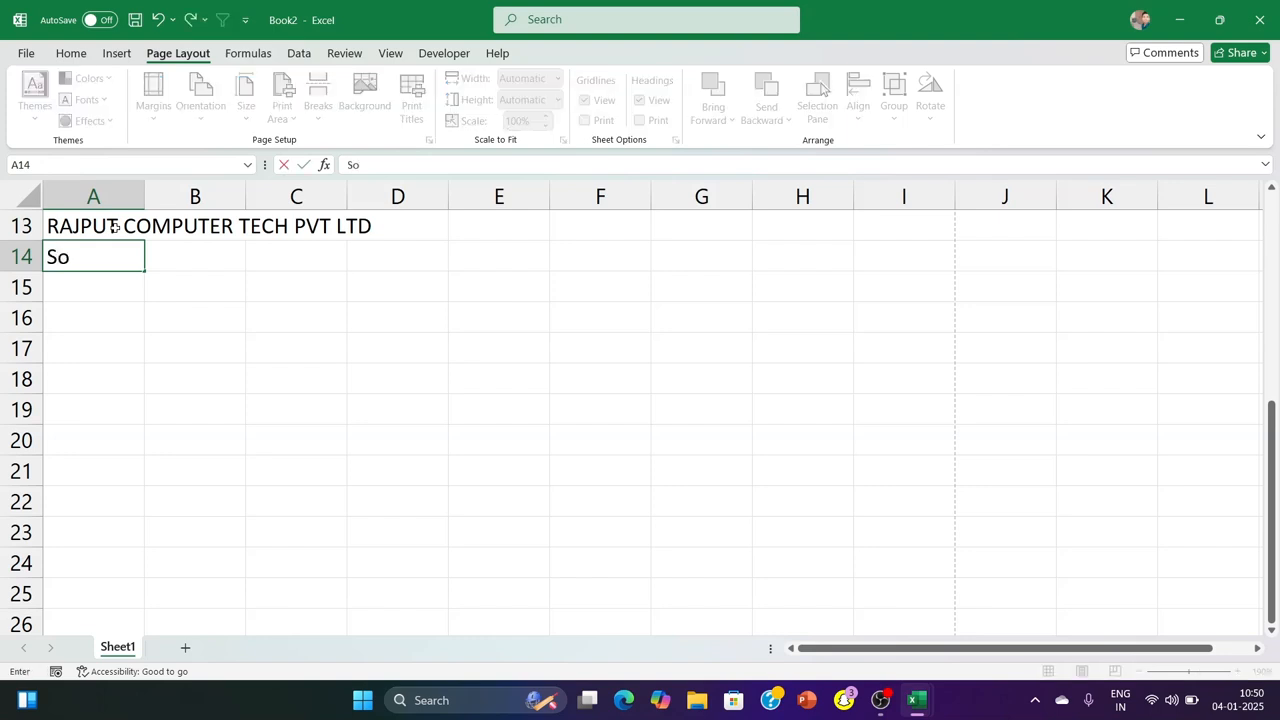
text(npur, Kat)
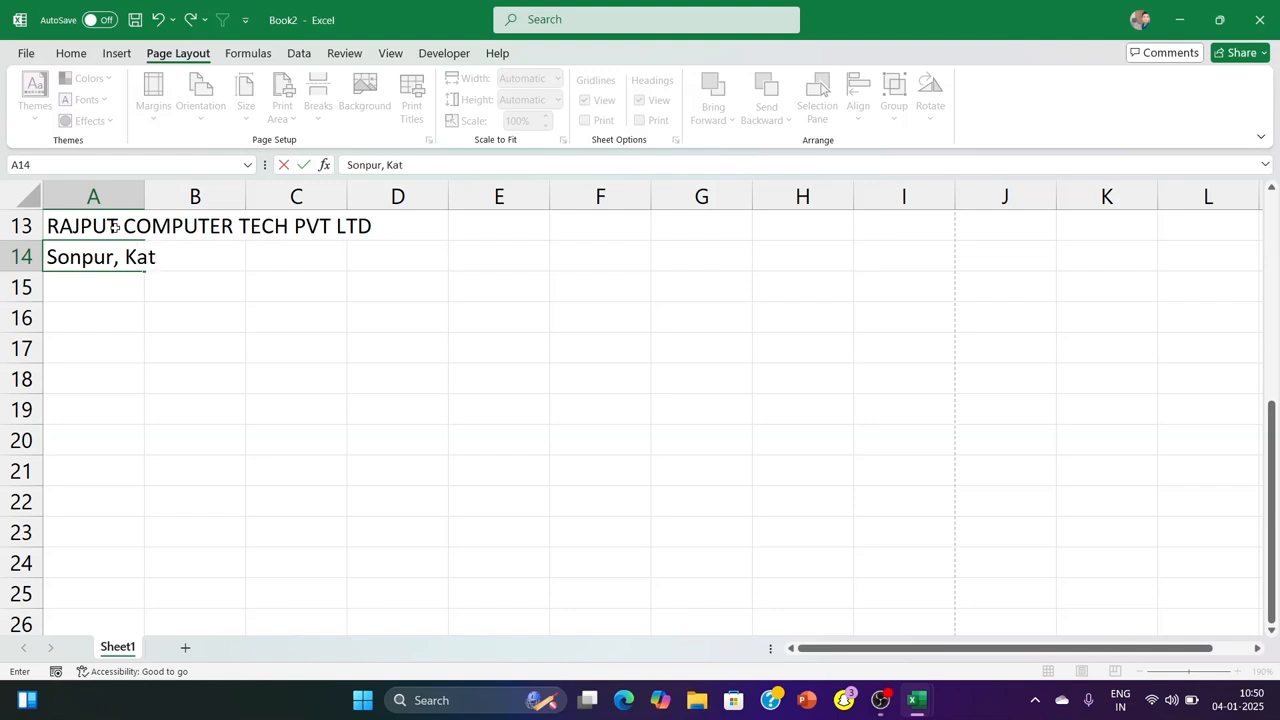
text(ina)
key(Return)
Enter the second line of the company's address, with town, state and postal code, in cell A15
text(Sonpur)
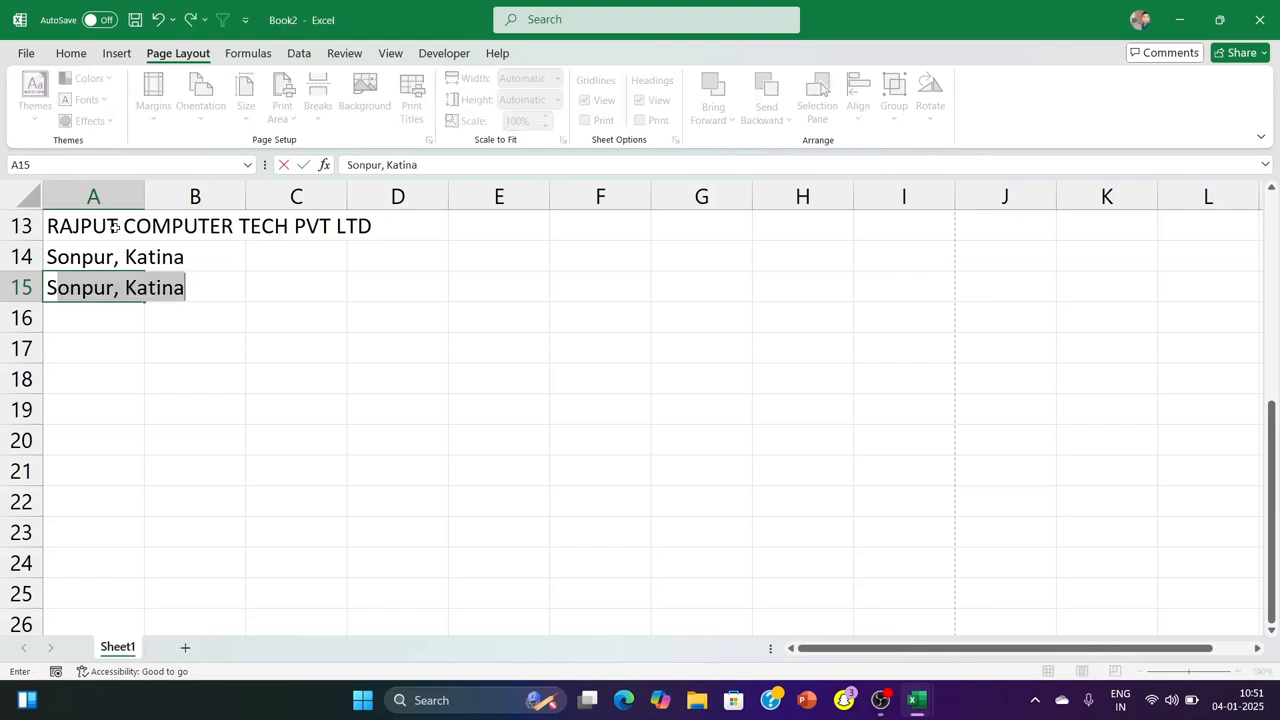
text(,)
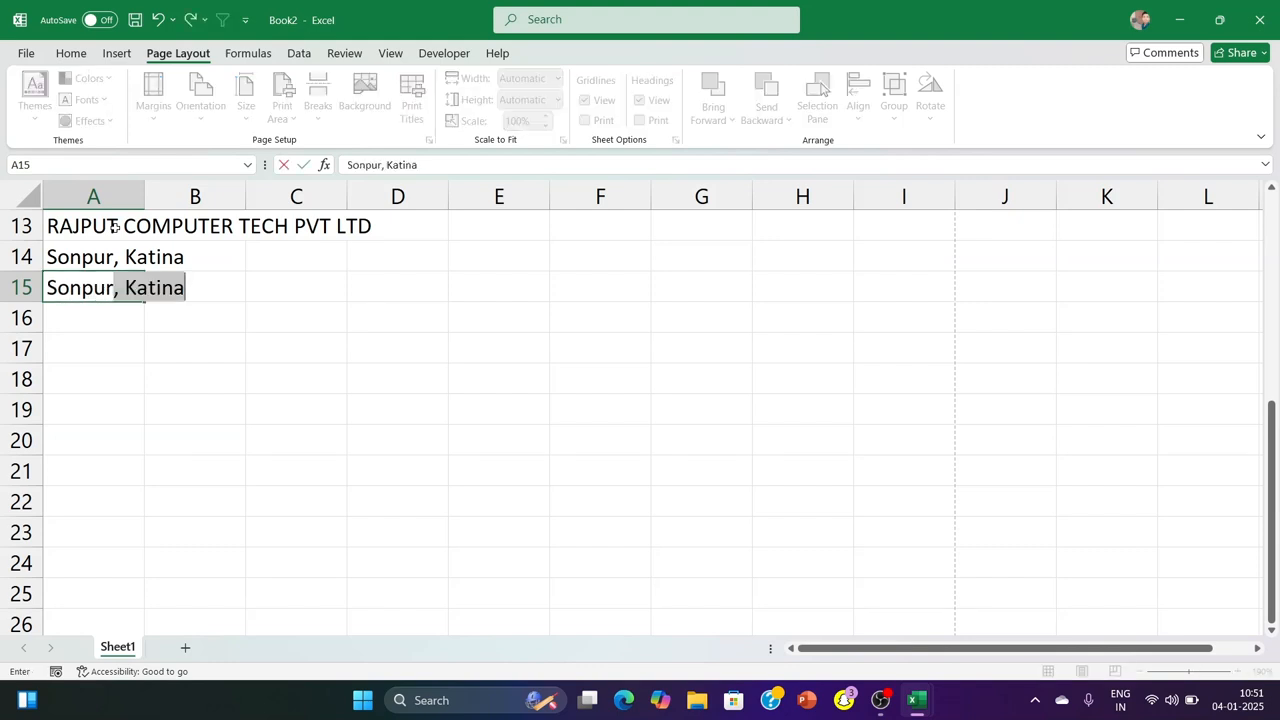
text(m B)
key(BackSpace)
key(BackSpace)
key(BackSpace)
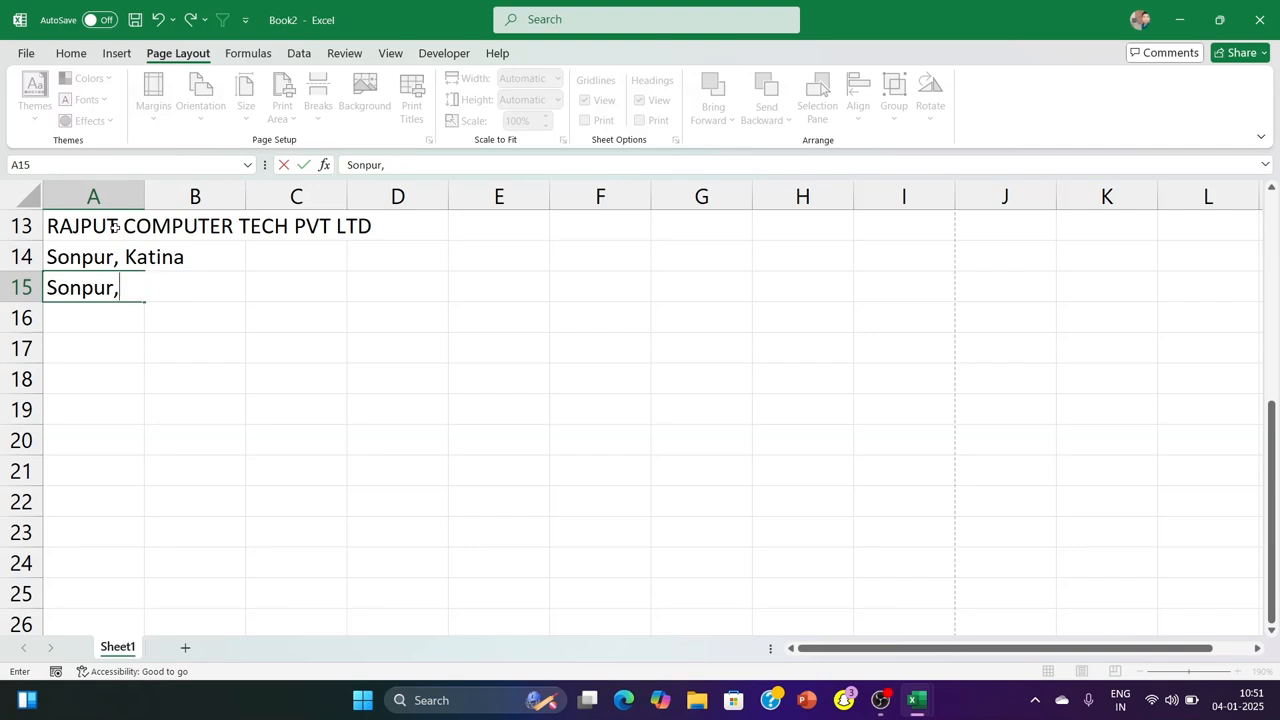
text(Bihar)
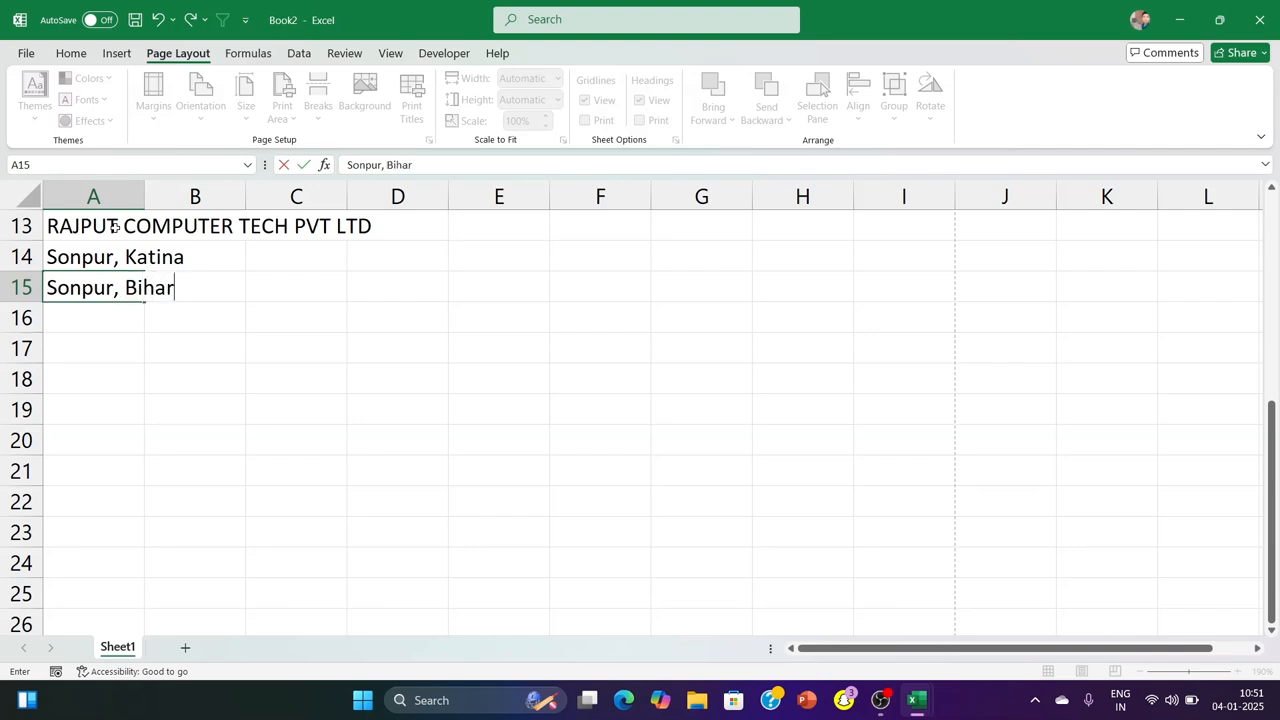
text(, 845784)
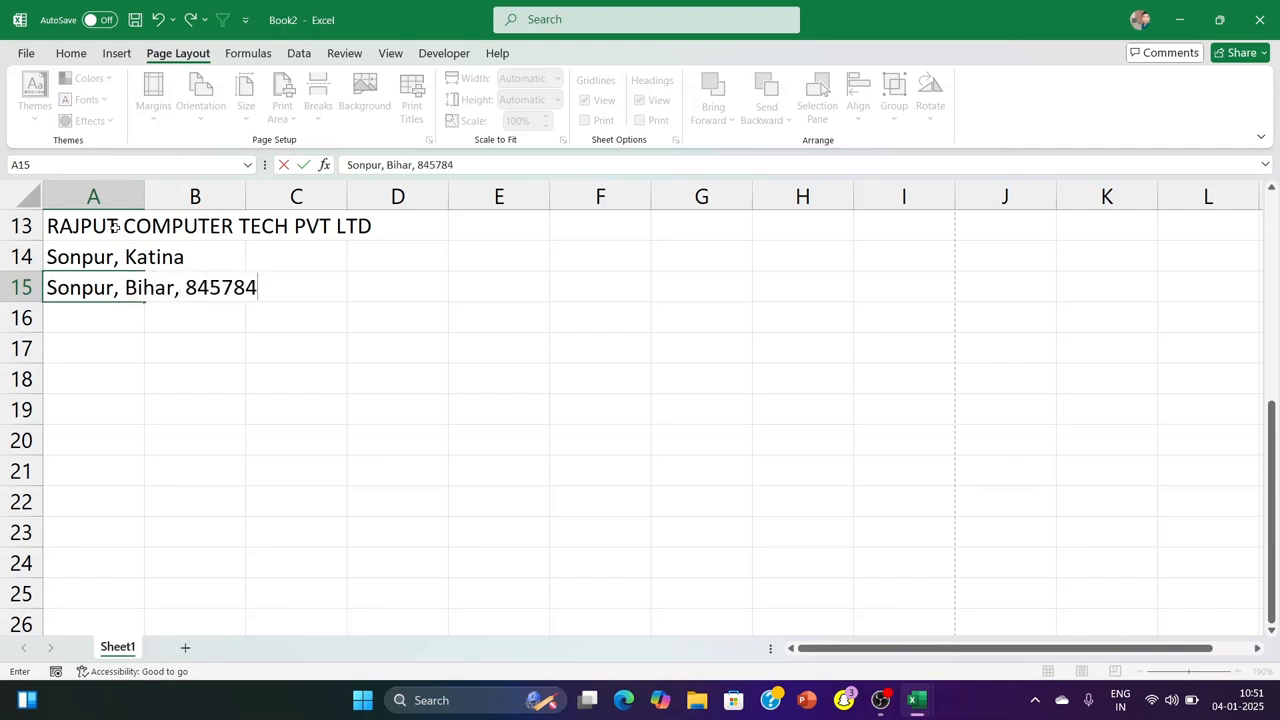
click(369, 303)
Merge the three company heading rows across columns A to I, keeping each row separate (A13:I15)
click(116, 238)
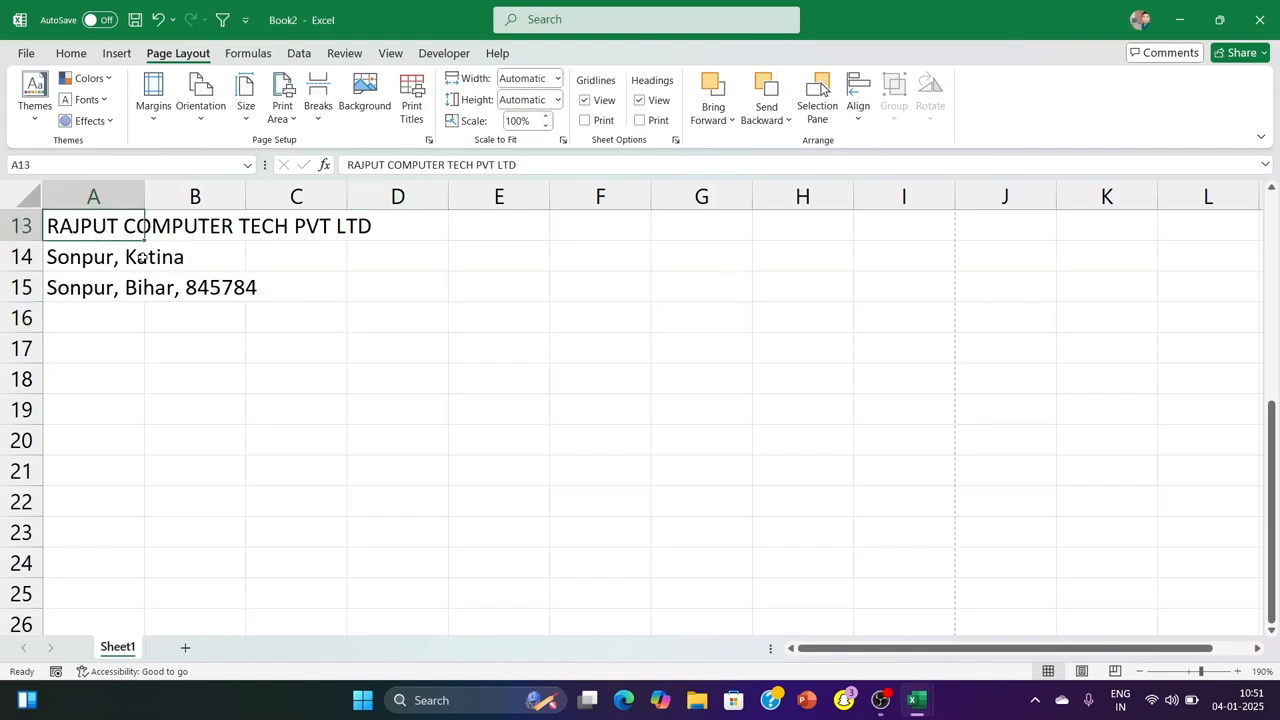
click(116, 292)
drag(116, 230, 871, 276)
click(84, 60)
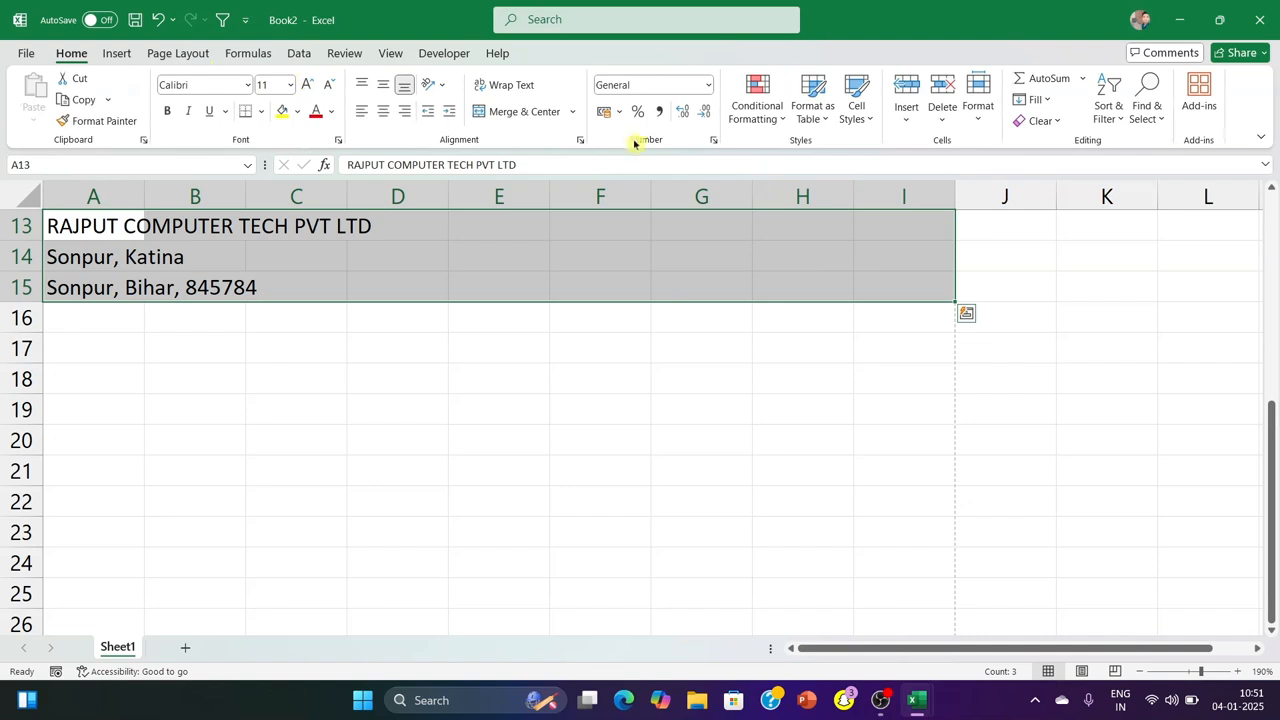
click(572, 111)
click(565, 158)
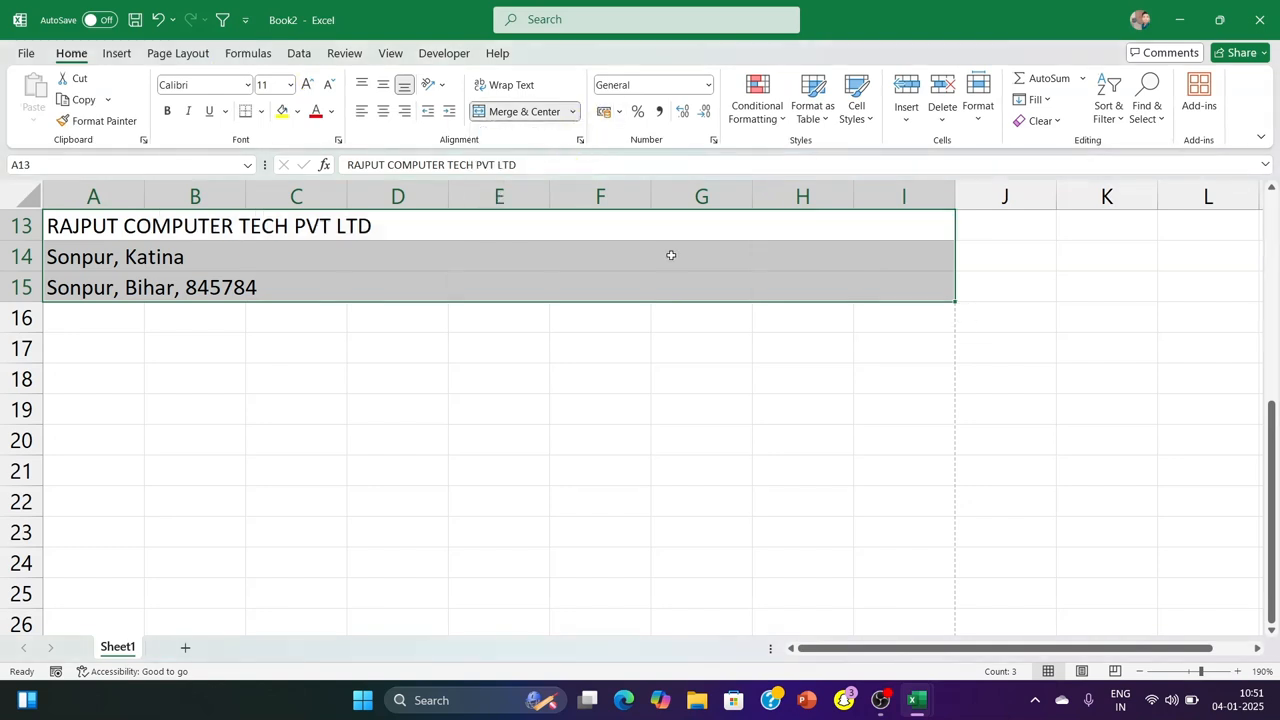
Centre the three merged heading lines horizontally and align them to the top of their cells
click(383, 111)
click(363, 86)
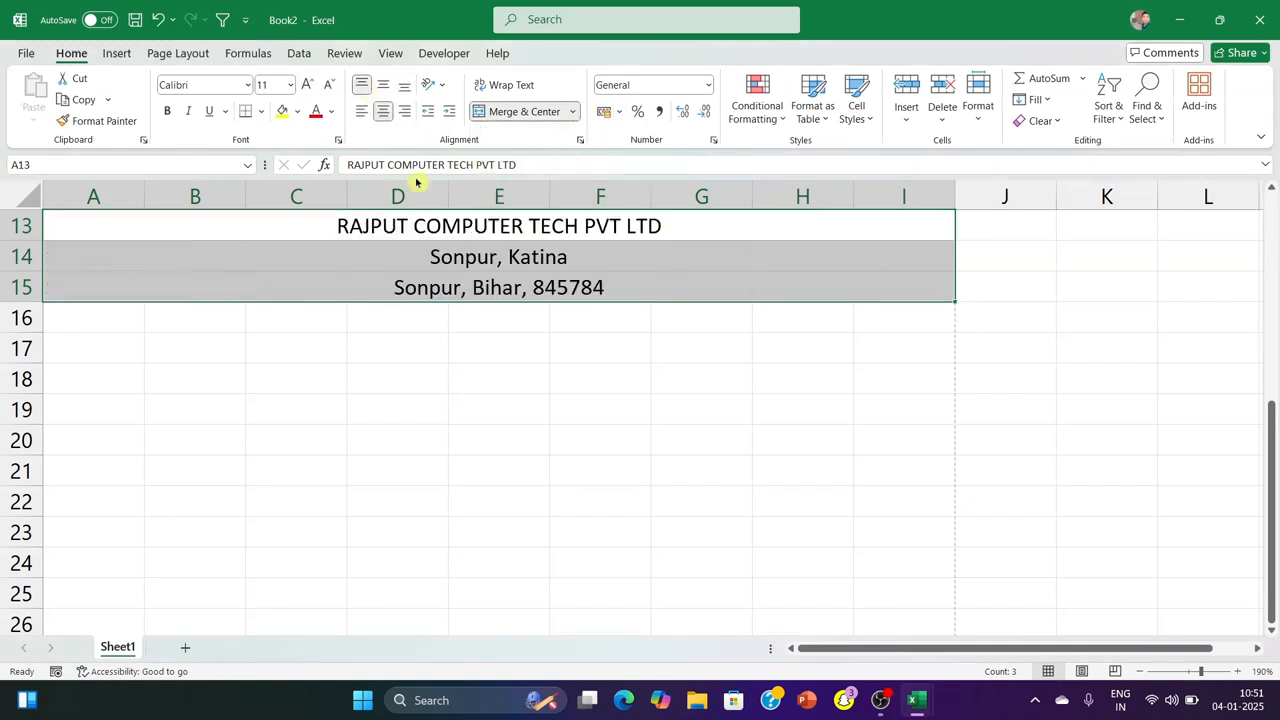
click(427, 387)
drag(94, 217, 89, 277)
key(ctrl+s)
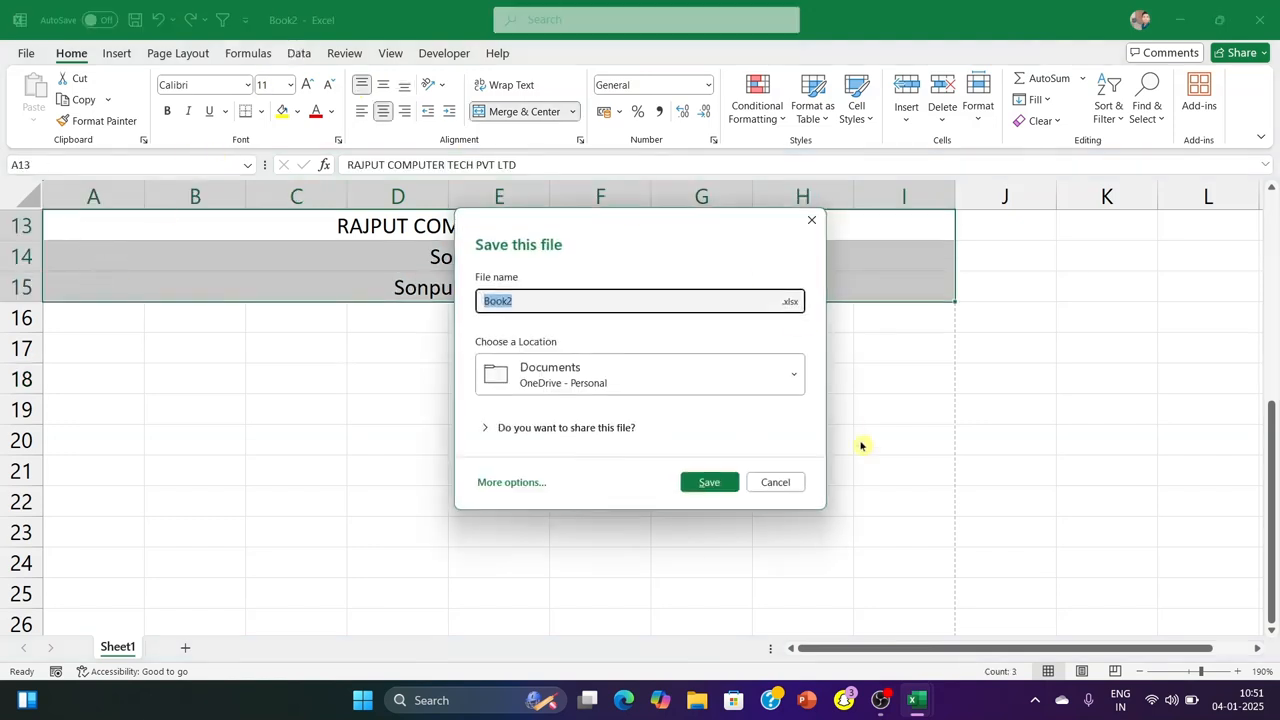
click(800, 483)
click(499, 470)
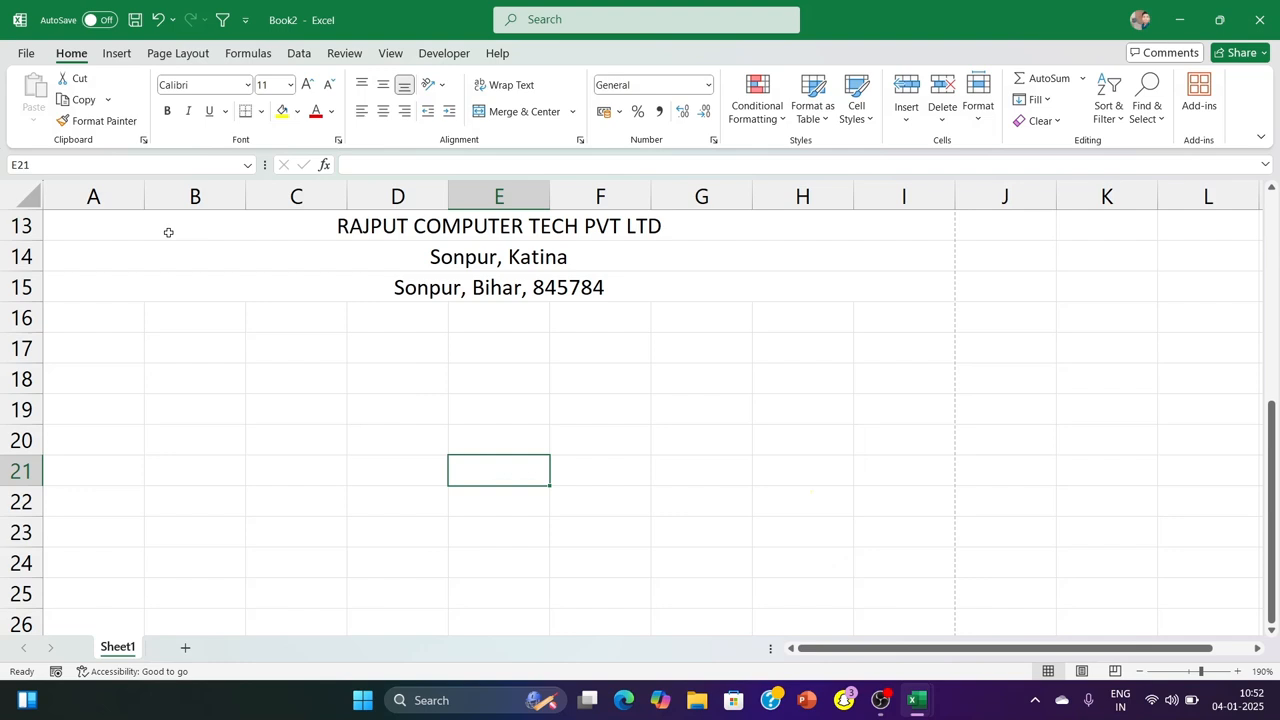
Fill the merged heading rows A13:I15 with the standard Green colour
drag(155, 232, 155, 271)
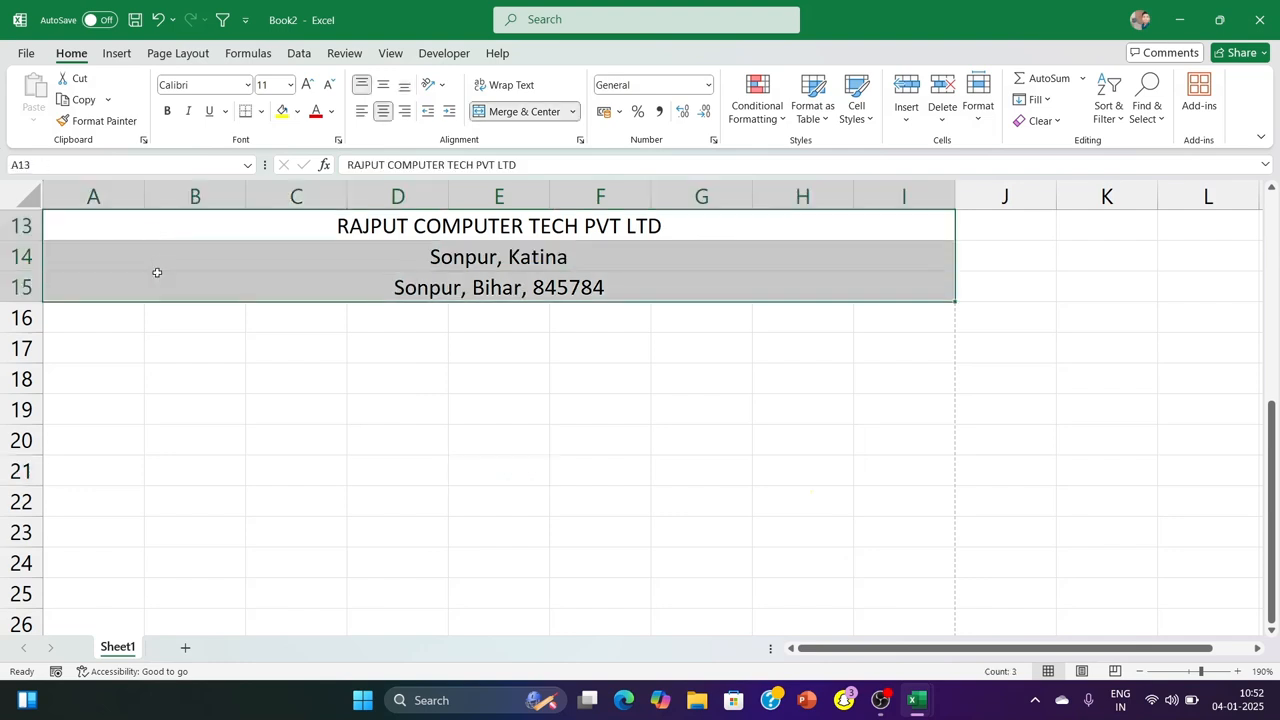
click(297, 111)
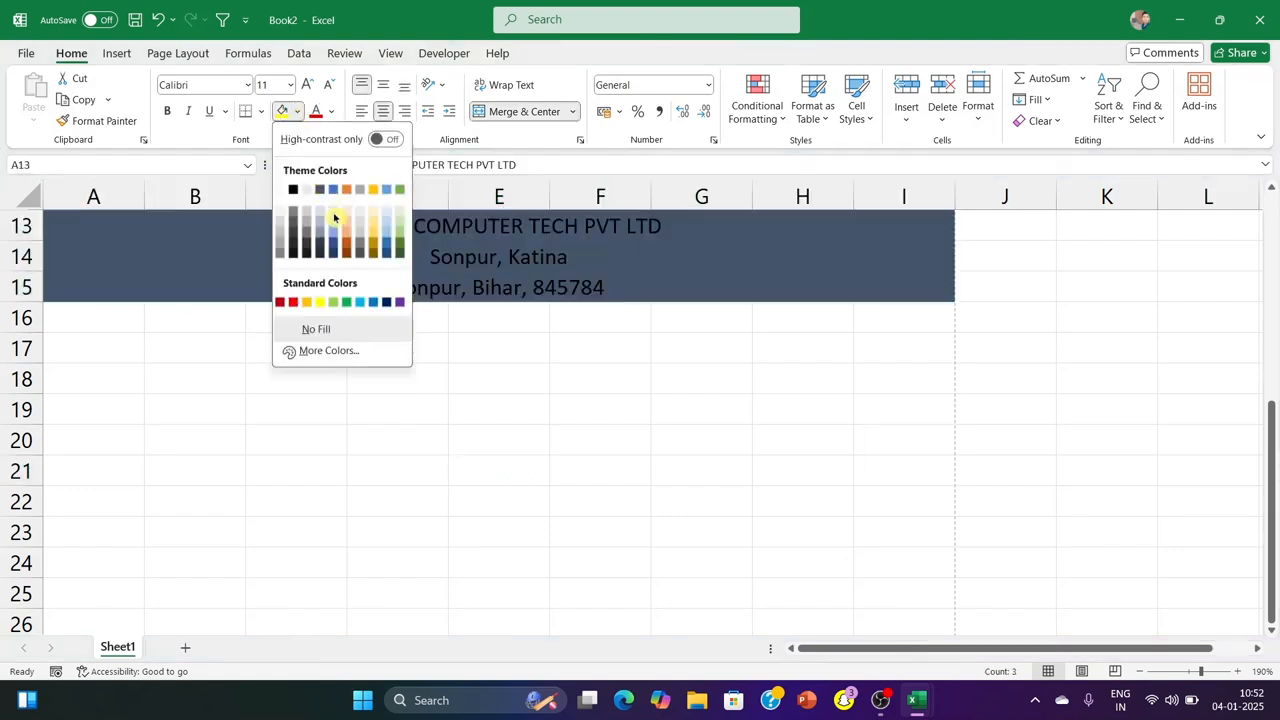
click(347, 303)
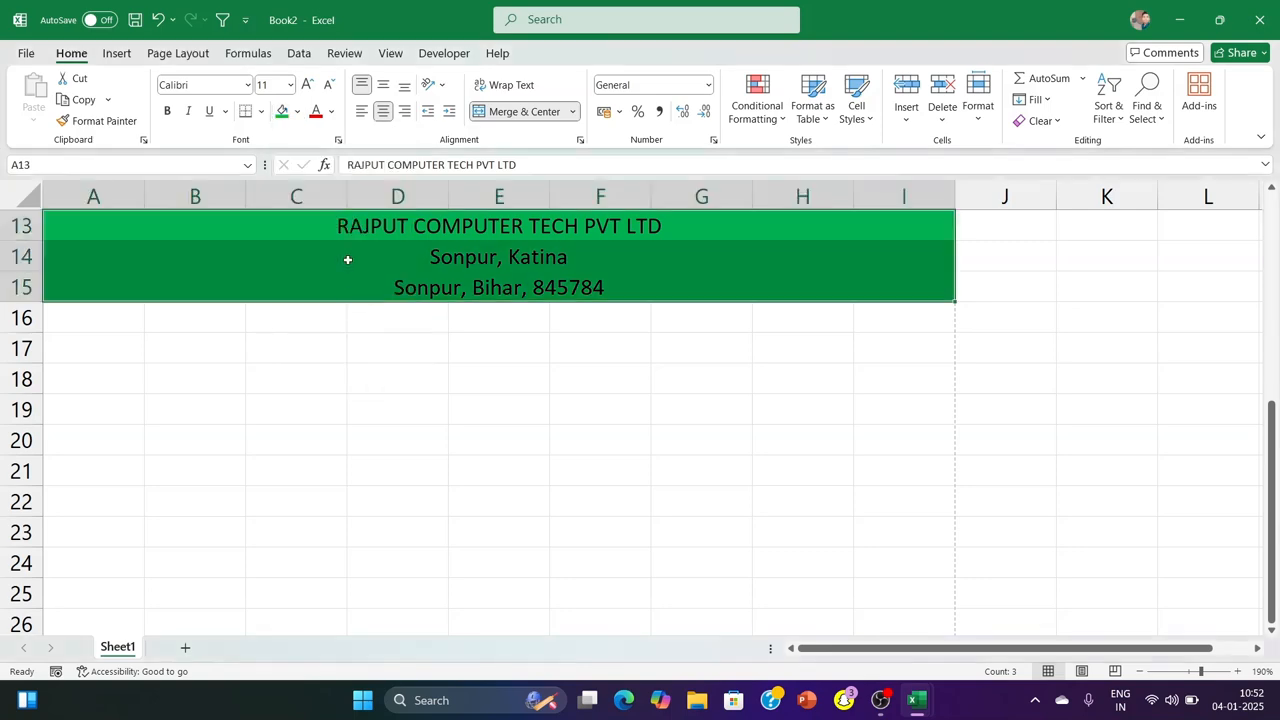
Set the font of the three heading rows A13:I15 to Bookman Old Style
click(249, 86)
scroll(245, 380, down, 8)
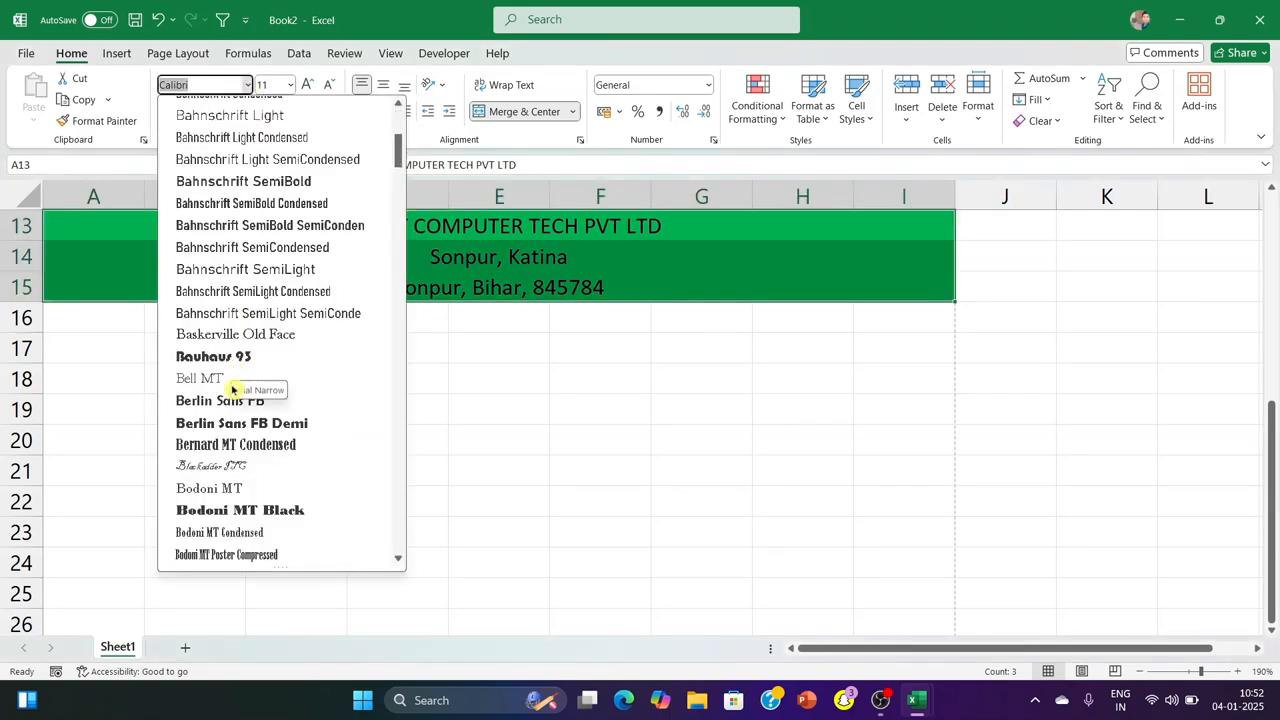
scroll(247, 378, down, 3)
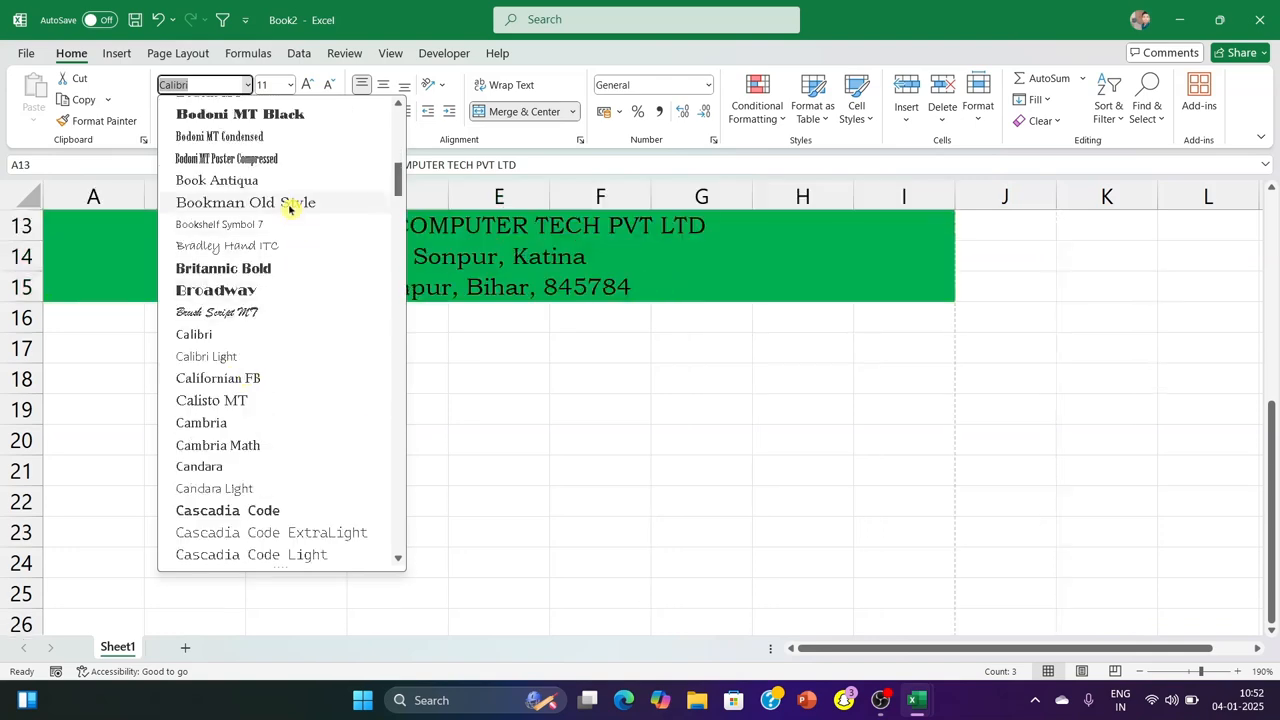
click(305, 205)
click(1113, 492)
Make the company name in A13 bold and increase its font size to 12
click(266, 220)
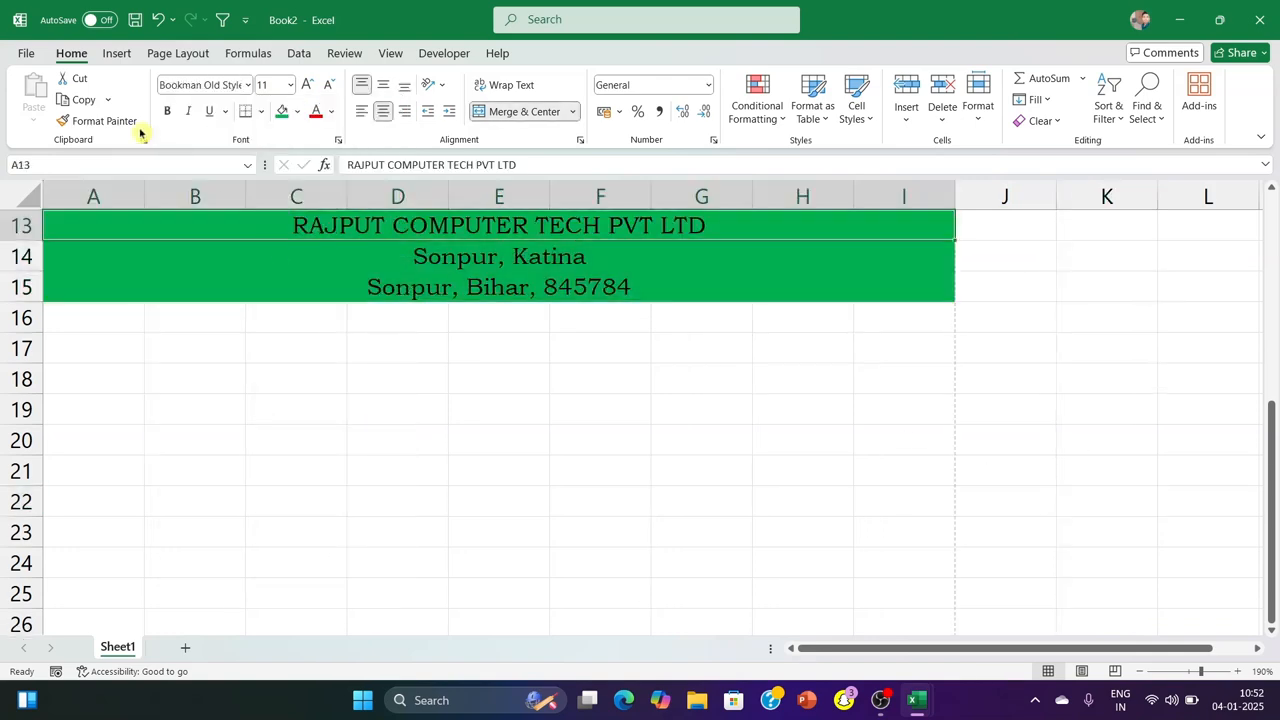
click(166, 112)
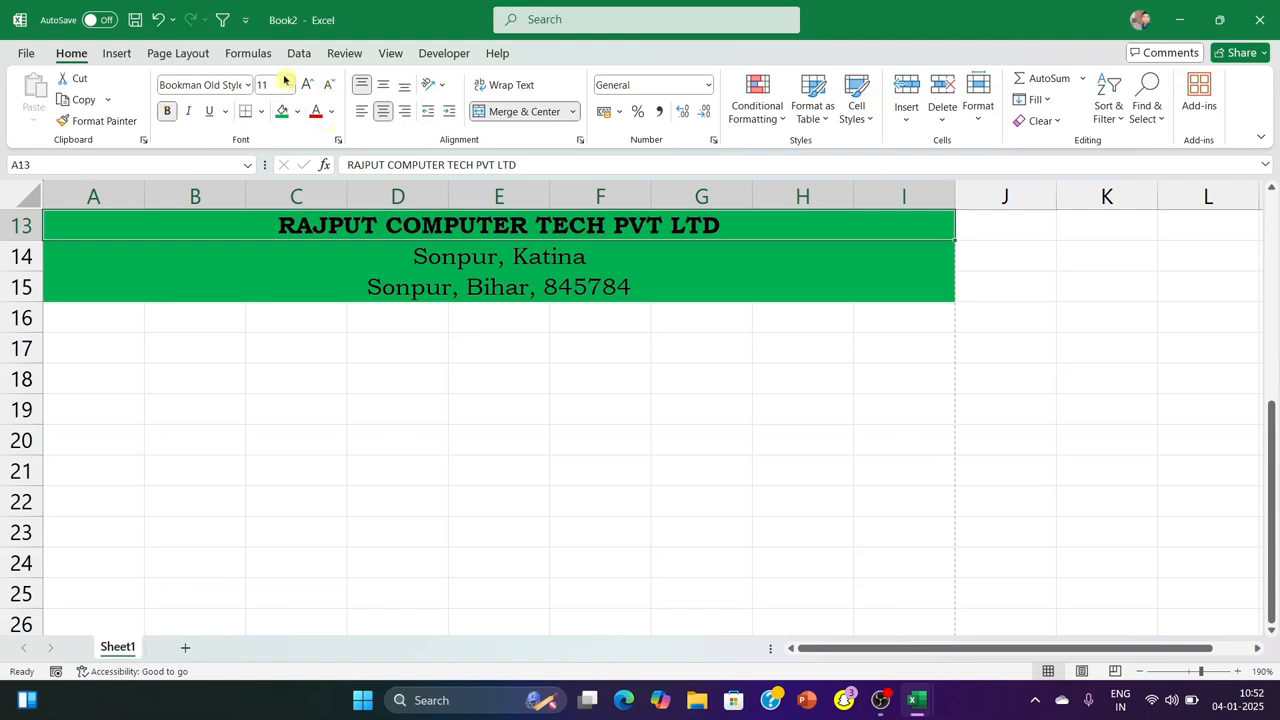
click(307, 86)
click(953, 436)
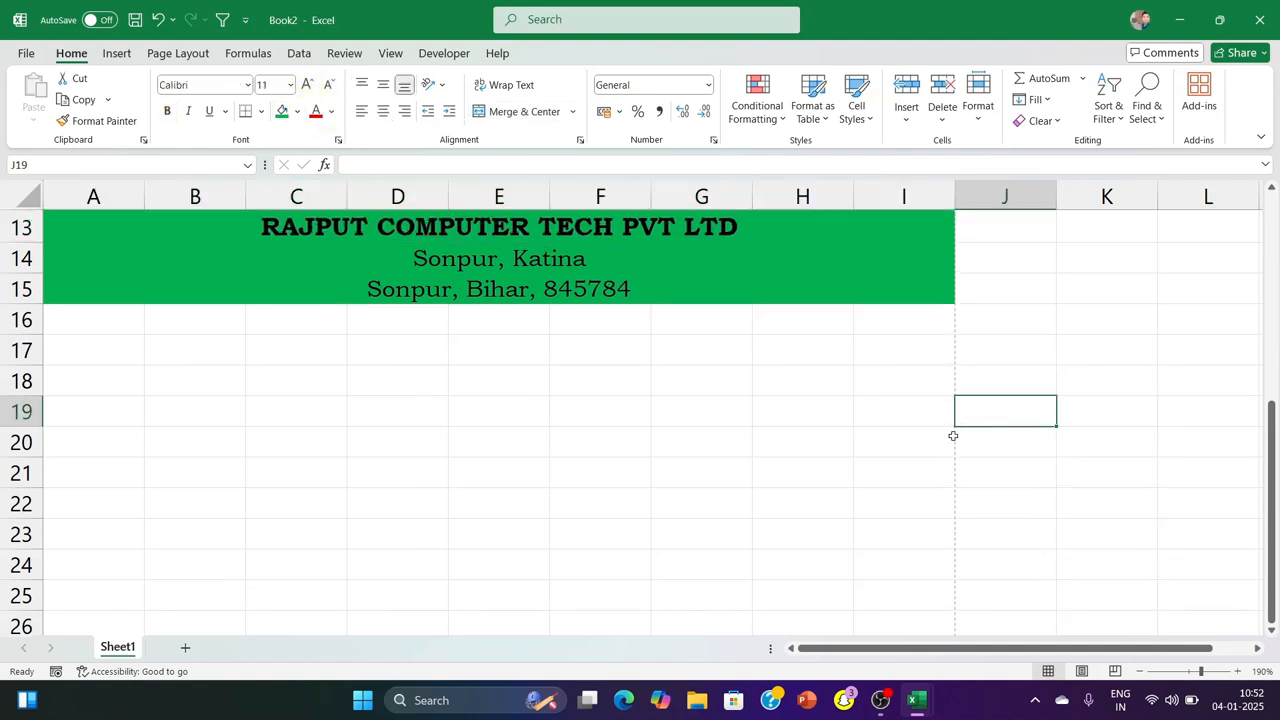
Change the text colour of the three heading rows A13:I15 to white
click(207, 222)
click(331, 111)
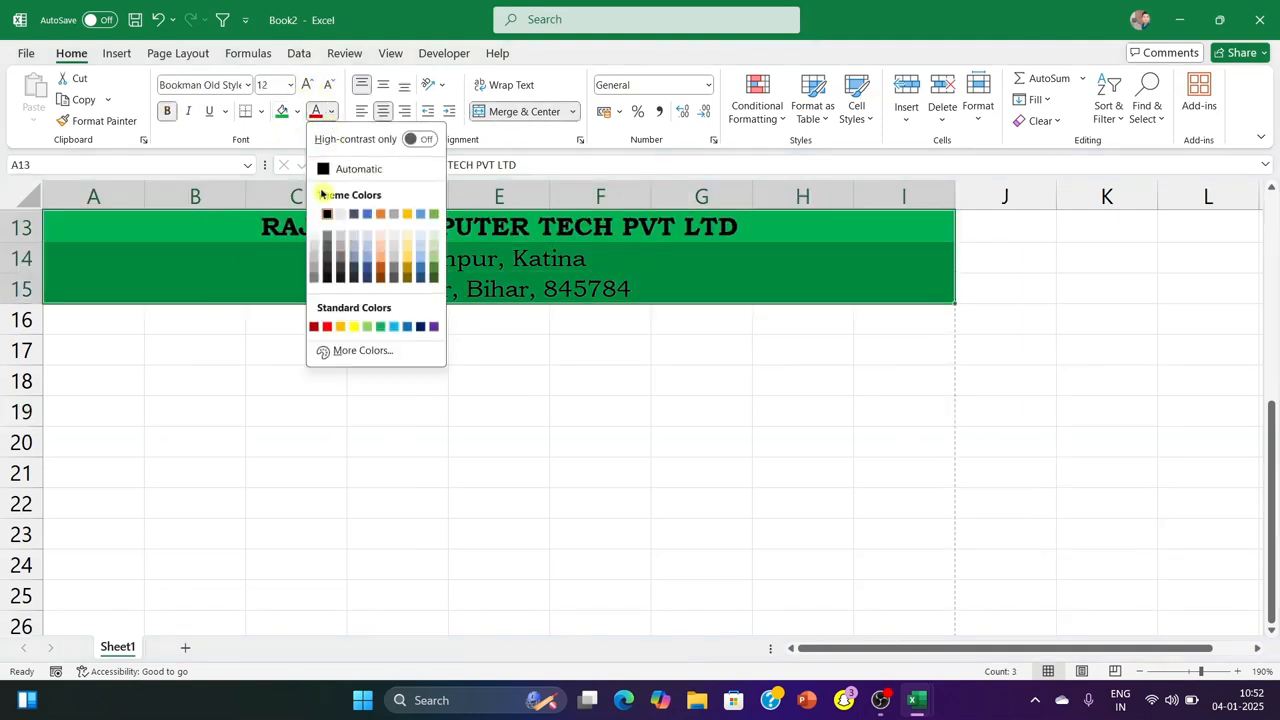
click(340, 214)
click(296, 380)
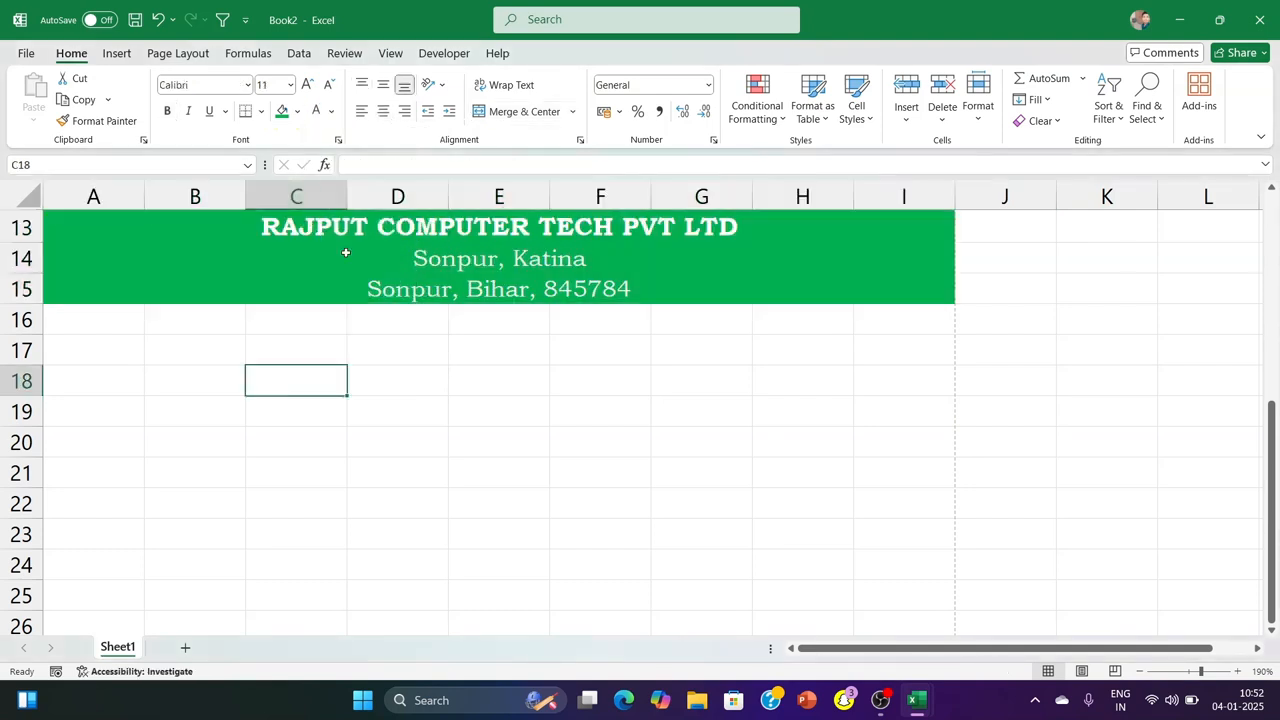
Apply borders to all cells of the heading rows A13:I15, with the line colour set to white
drag(96, 218, 120, 285)
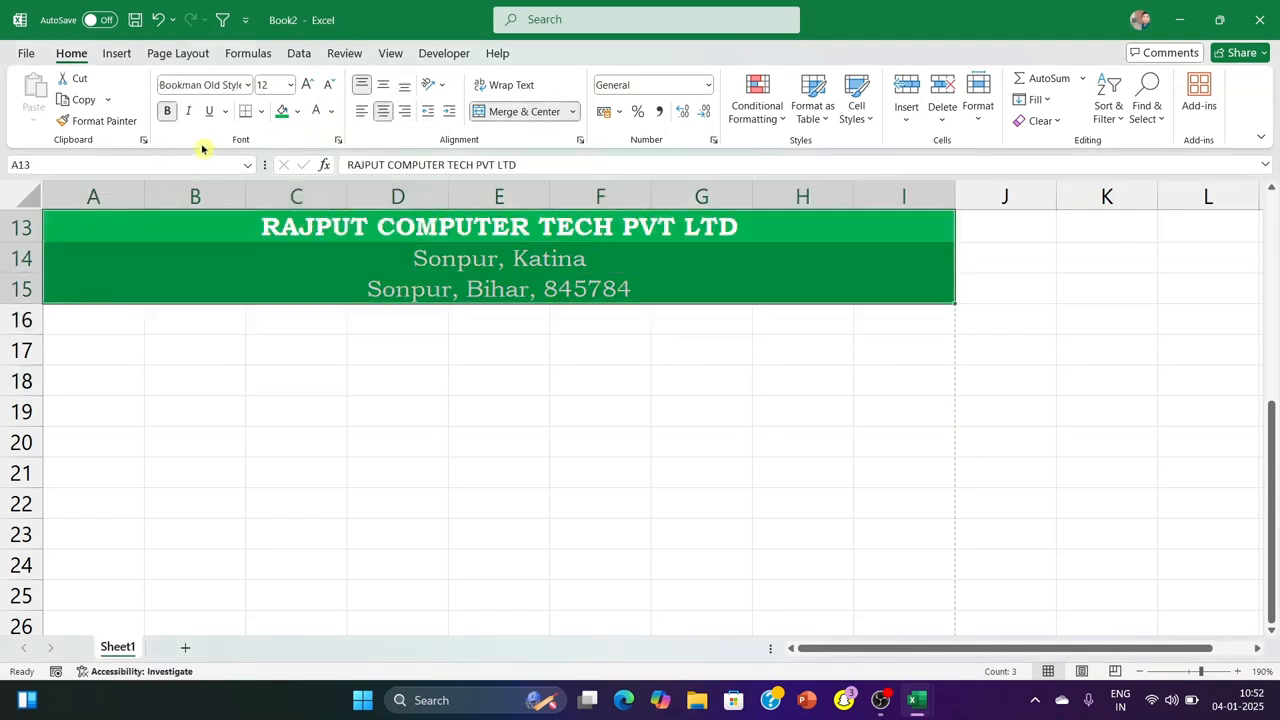
click(259, 112)
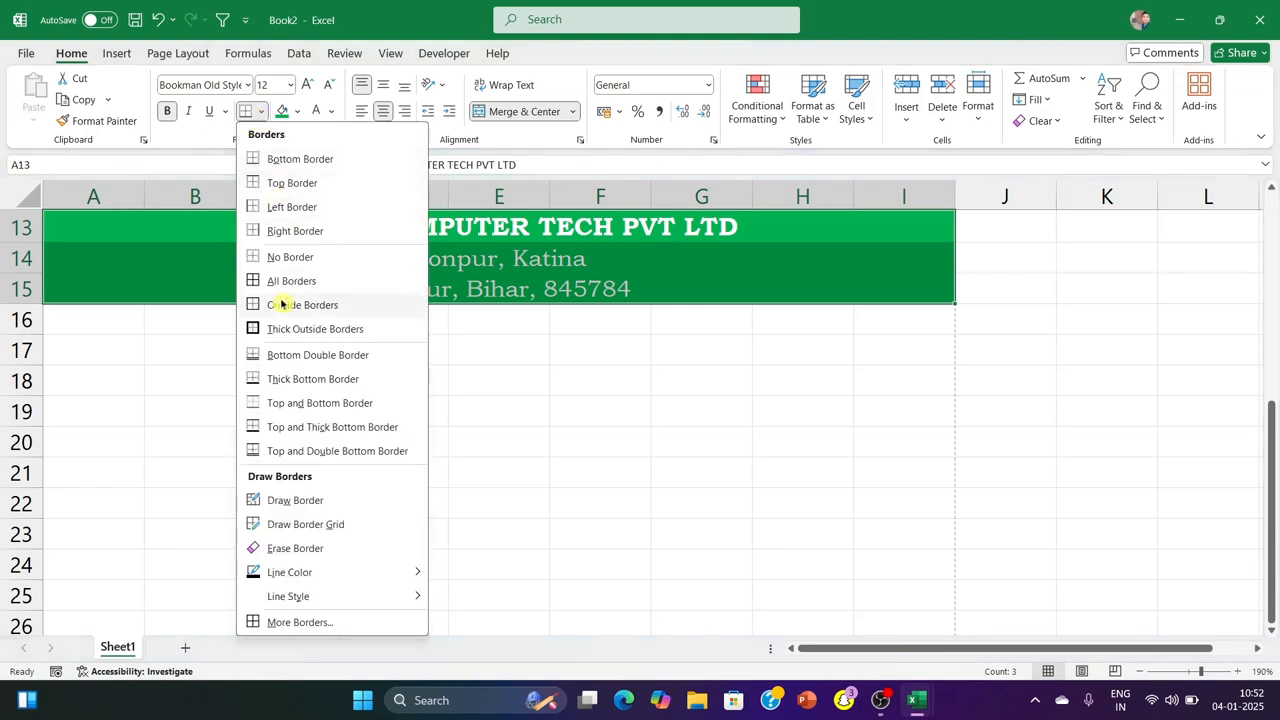
click(275, 282)
click(261, 112)
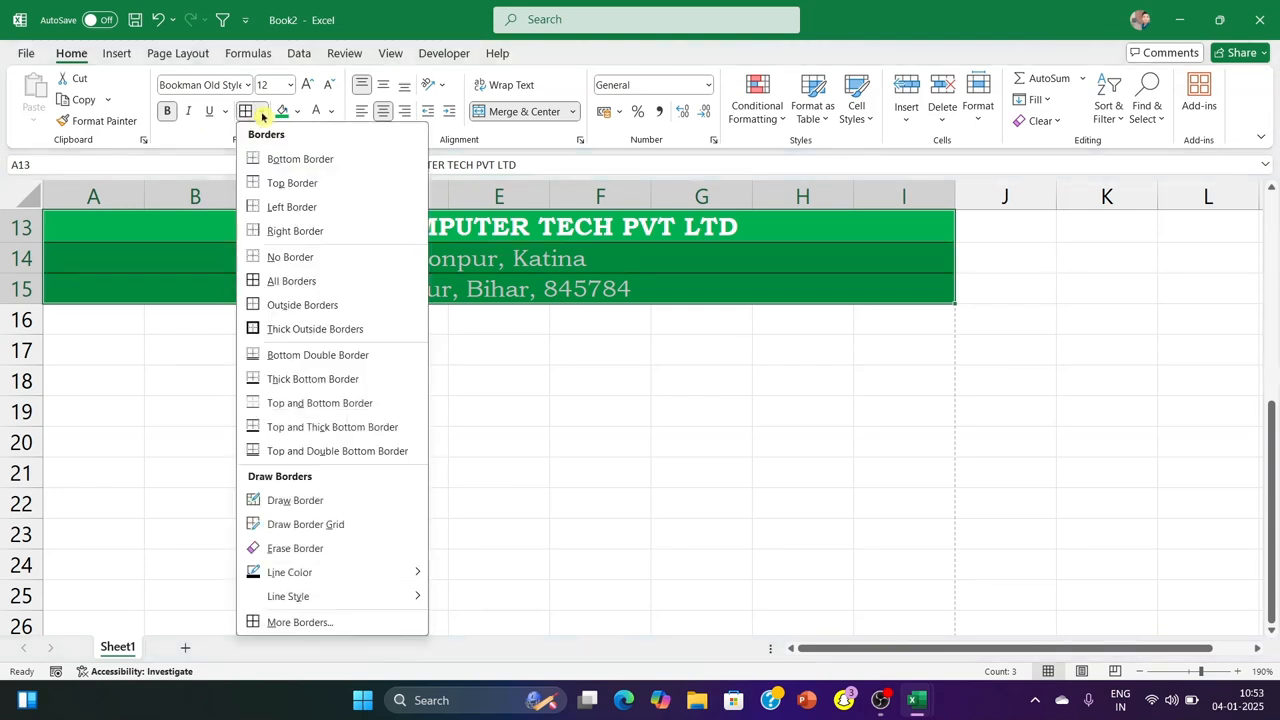
mouse_move(289, 580)
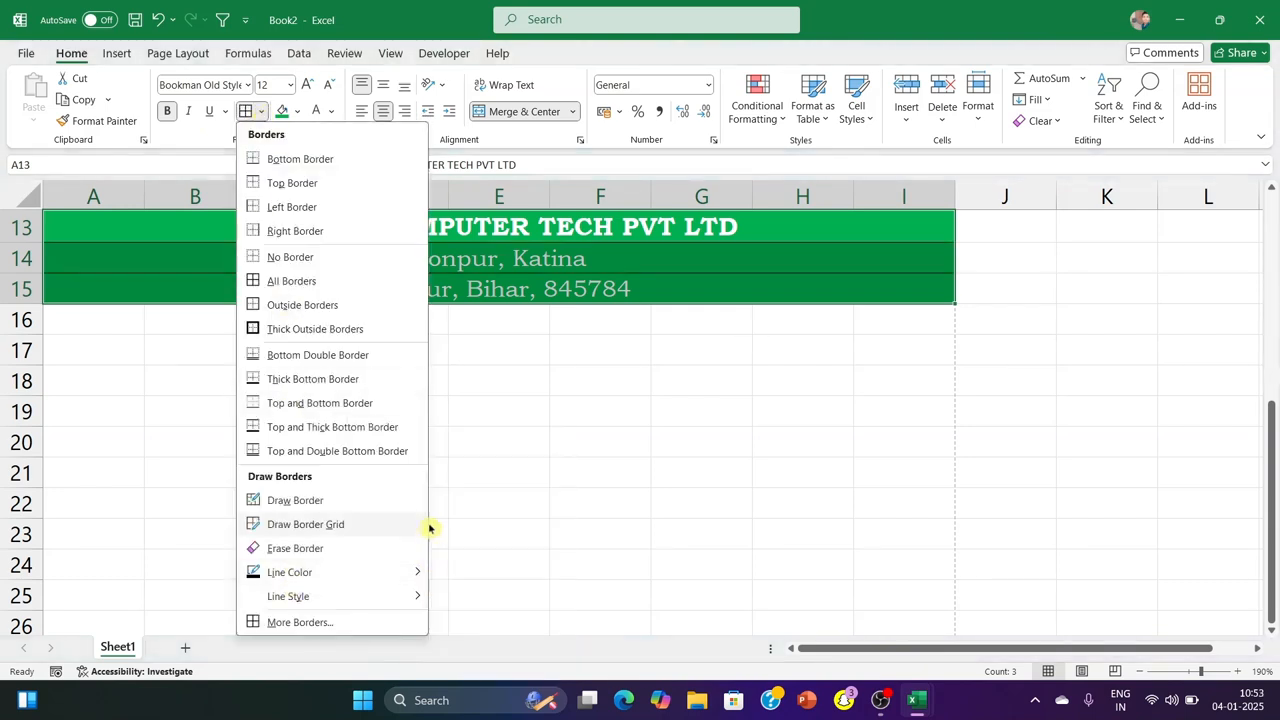
click(446, 524)
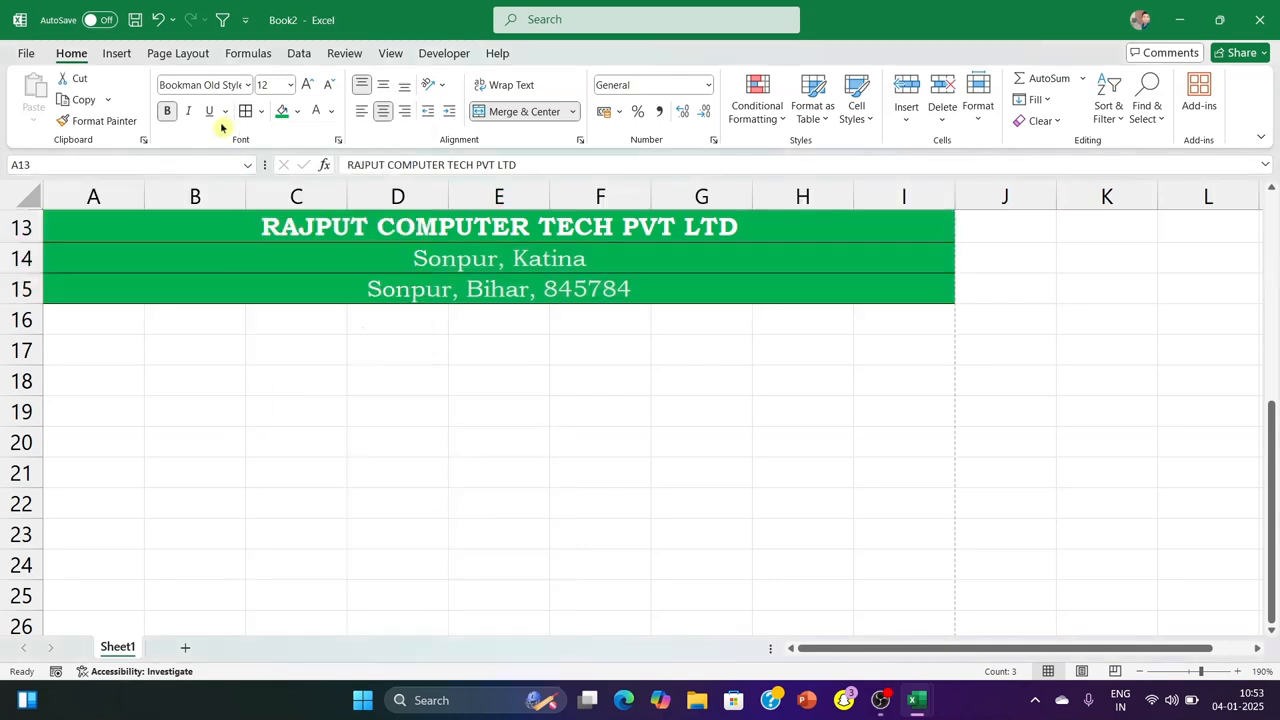
click(568, 474)
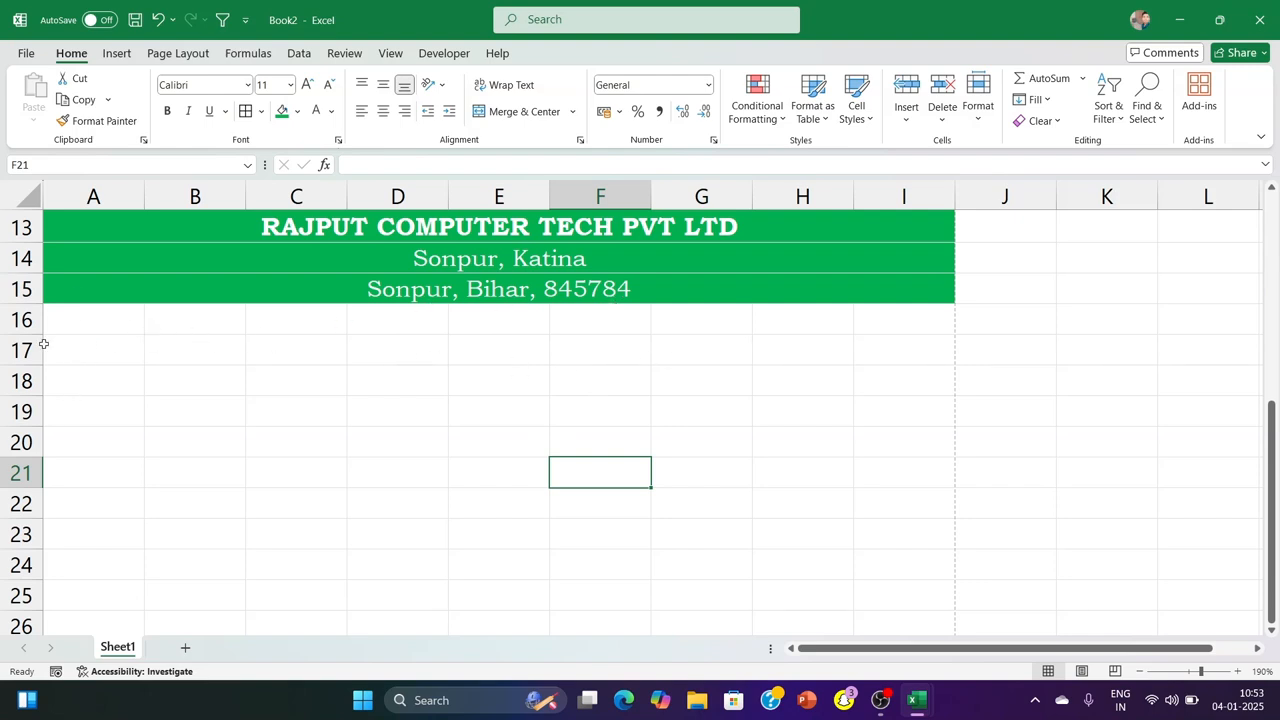
Merge and centre the cells A17:I17 below the company heading
drag(67, 343, 877, 349)
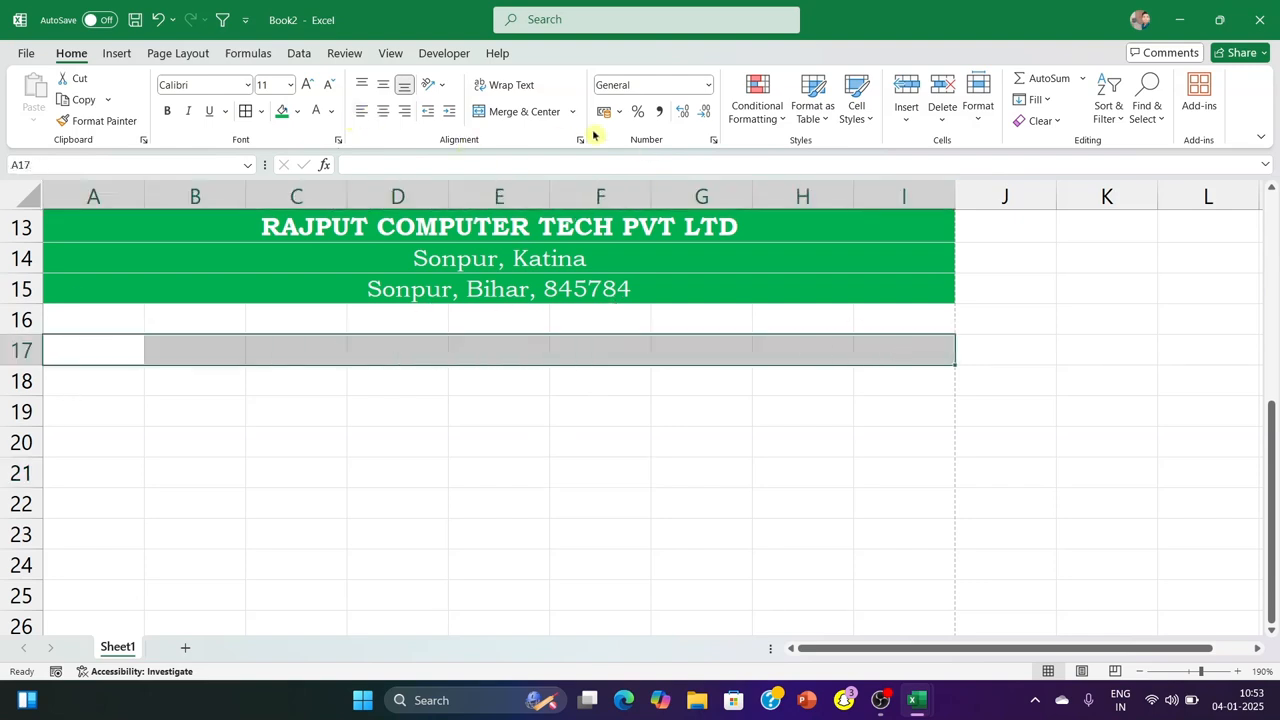
click(520, 111)
click(486, 408)
Enter the title INVOICE in the merged row 17
click(399, 342)
text(C)
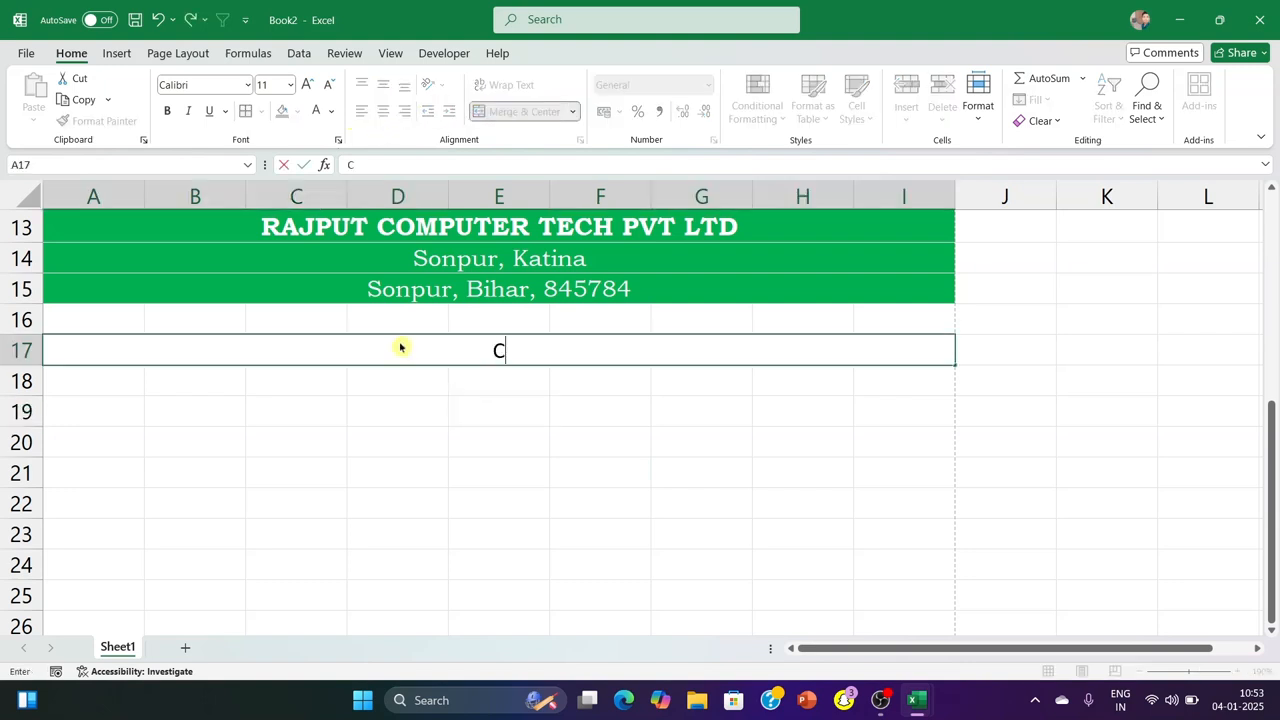
text(ash)
key(BackSpace)
key(BackSpace)
key(BackSpace)
text(ASH ME)
key(BackSpace)
key(BackSpace)
key(BackSpace)
key(BackSpace)
key(BackSpace)
key(BackSpace)
key(BackSpace)
text(INVOICE)
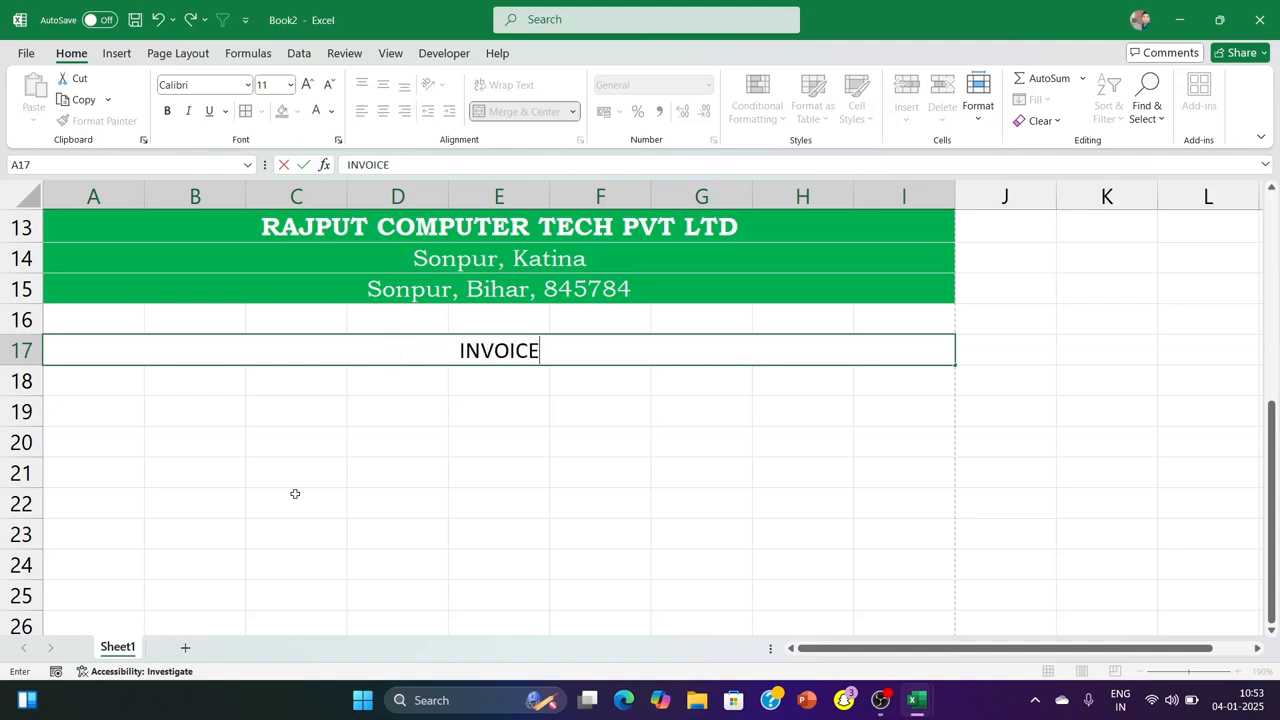
click(285, 528)
Fill the INVOICE title row with the standard Orange colour
click(239, 343)
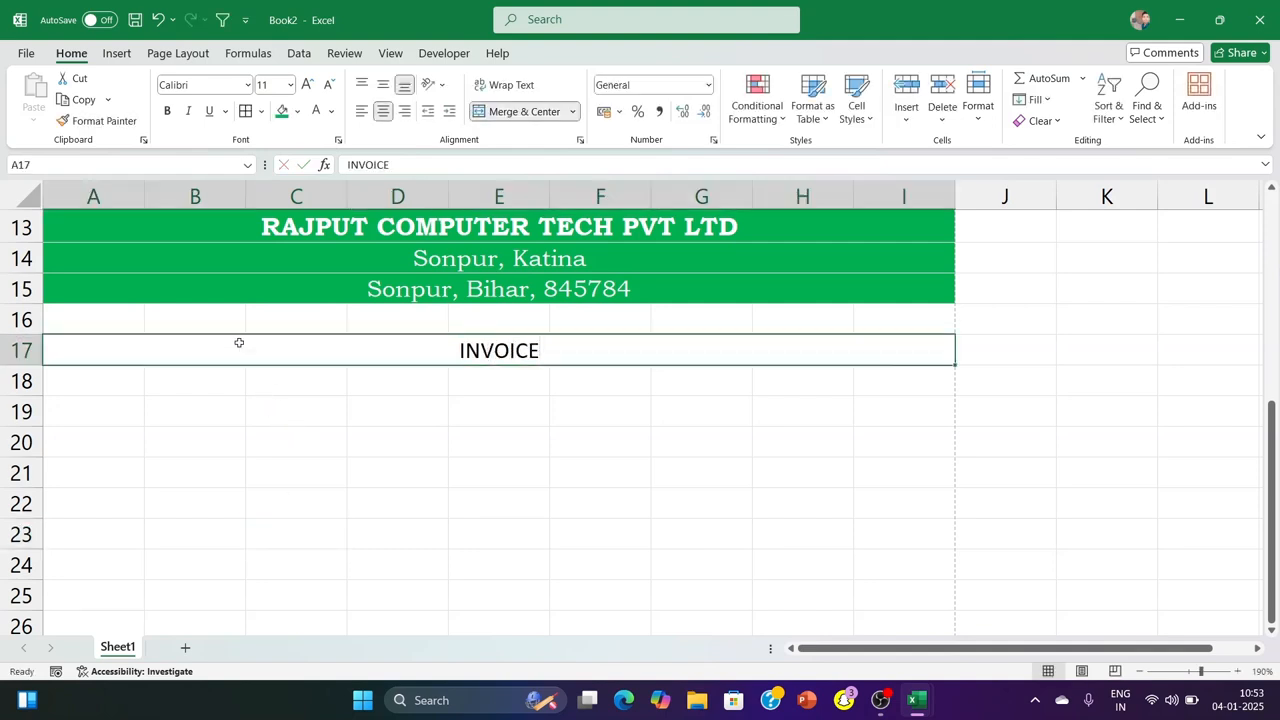
click(297, 111)
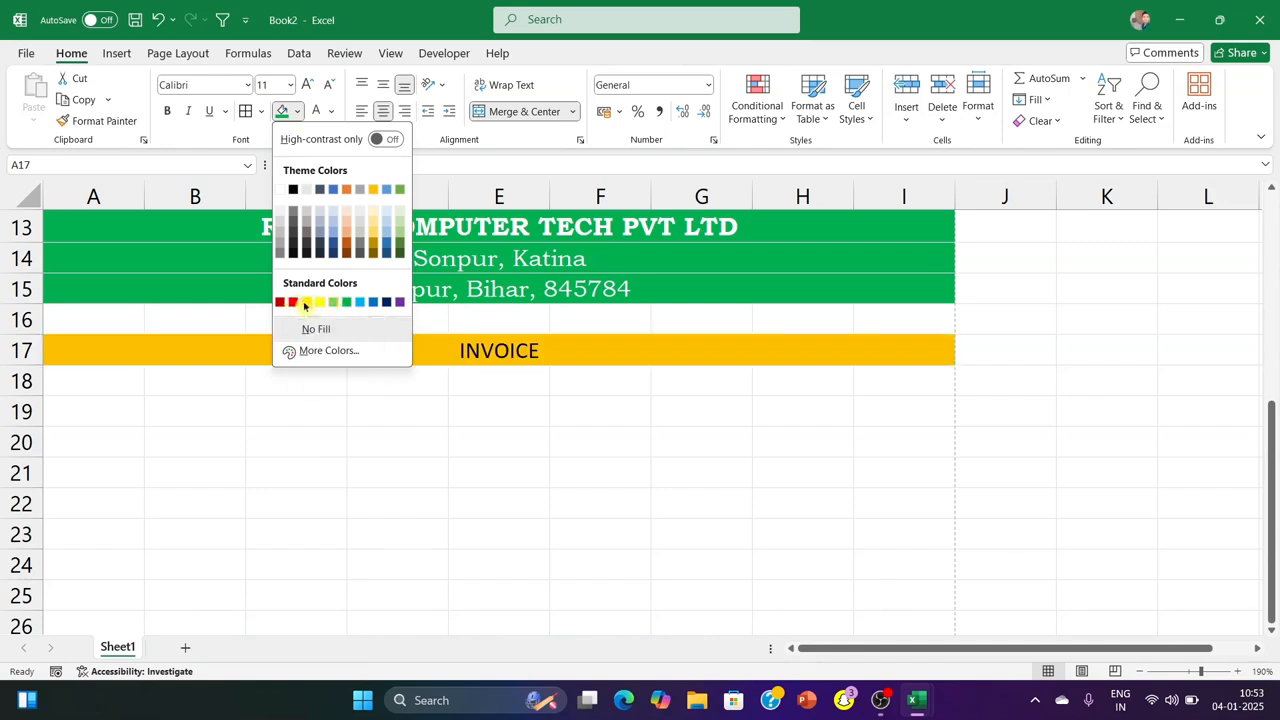
click(295, 303)
click(397, 503)
Set the INVOICE title's text colour to white and its font size to 12
click(414, 363)
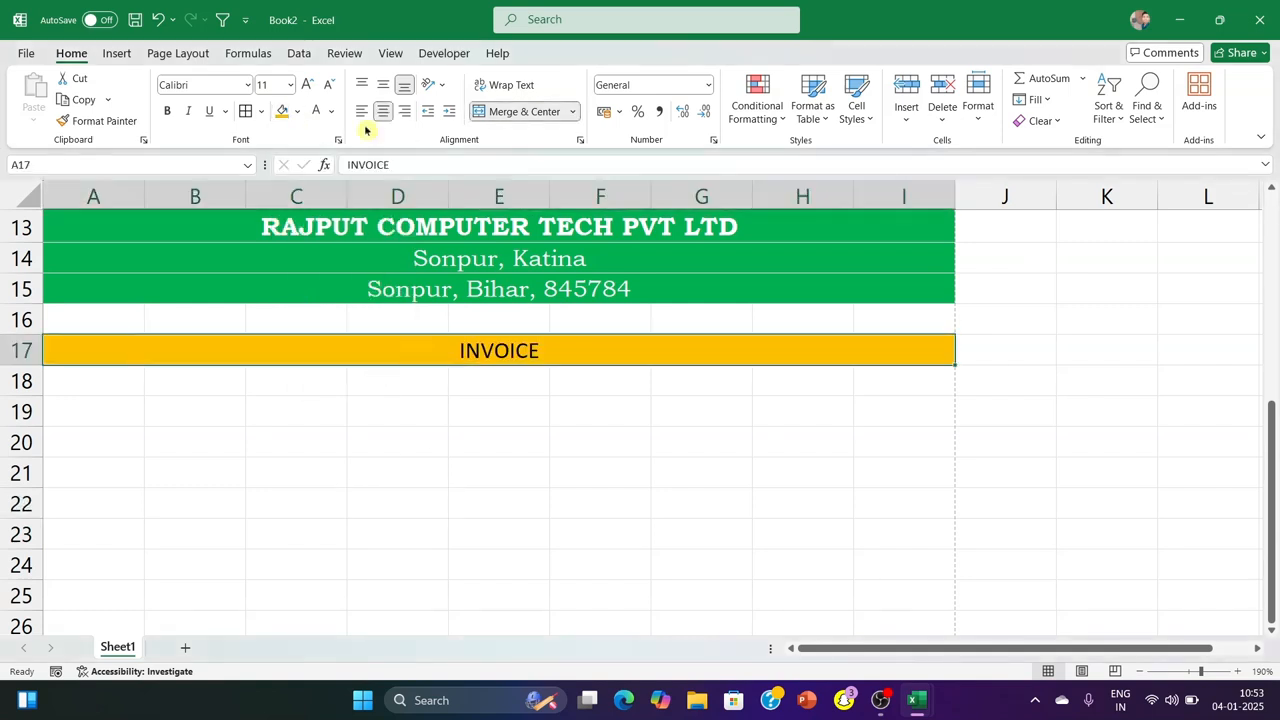
click(313, 112)
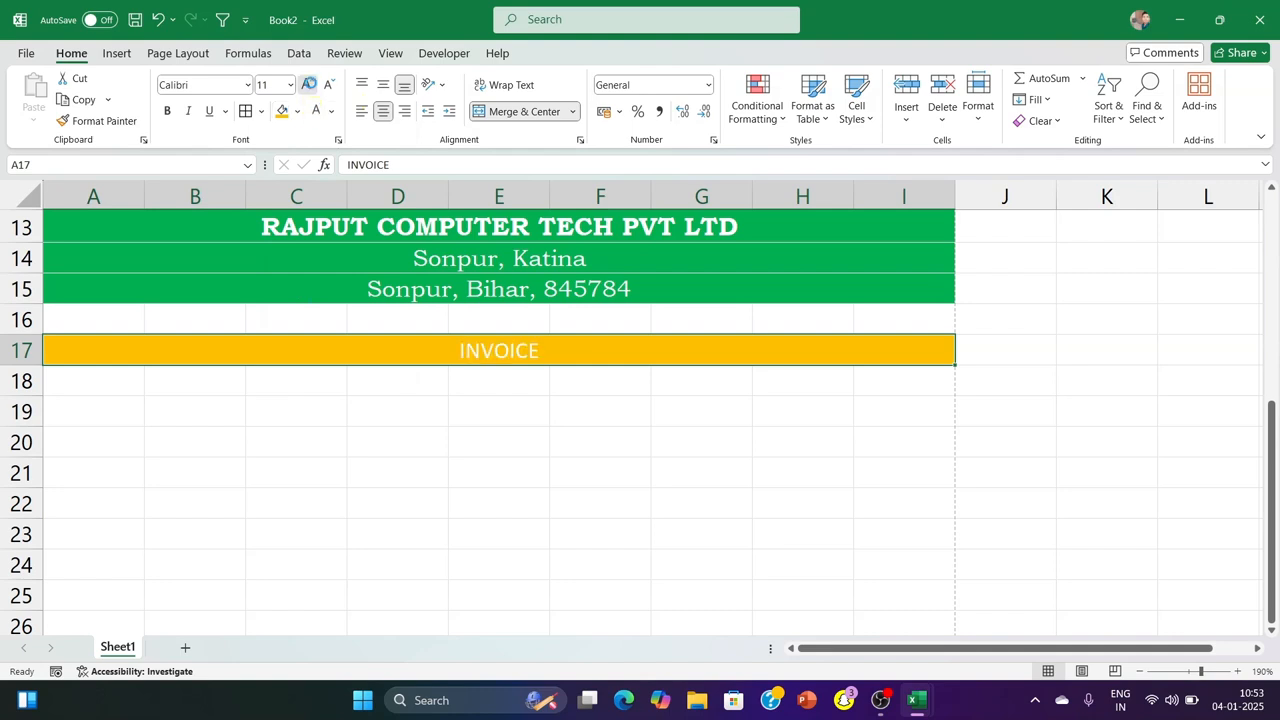
click(307, 84)
Change the INVOICE title's font to Bernard MT Condensed
click(246, 85)
scroll(244, 368, down, 7)
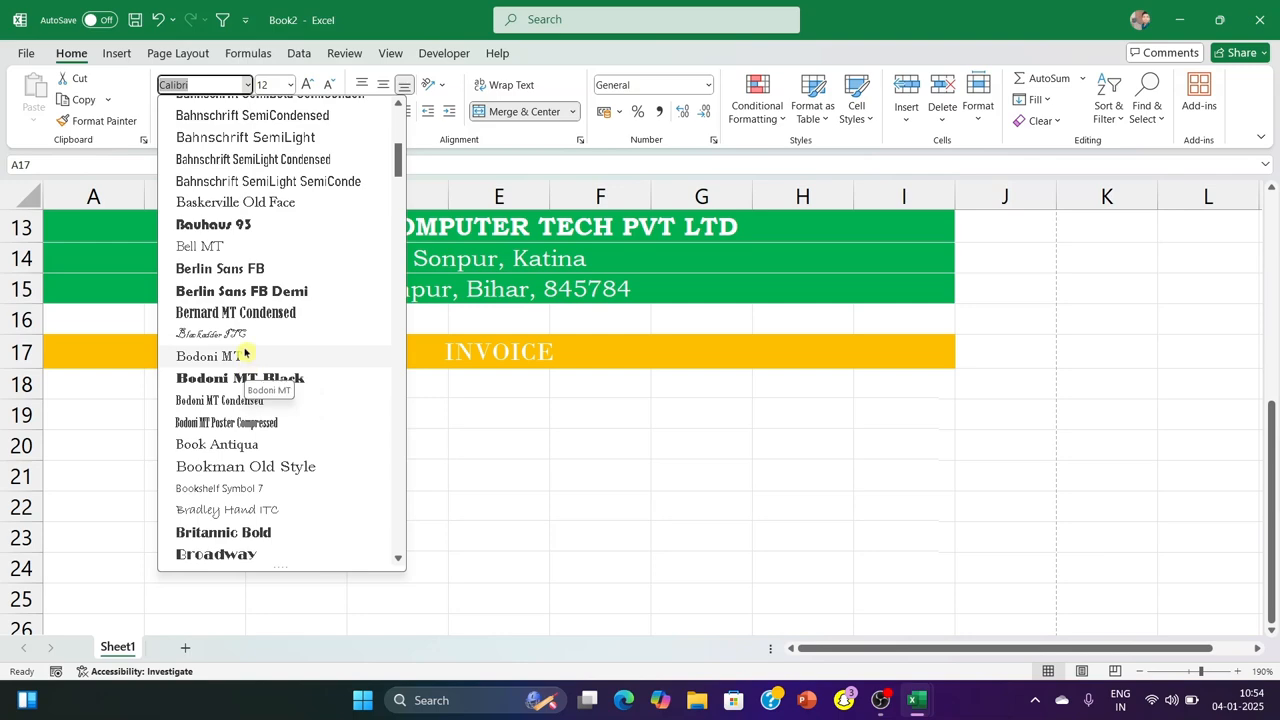
click(250, 312)
click(424, 453)
Move the company heading and INVOICE title block A13:I17 up so that it starts in row 4
scroll(433, 421, down, 4)
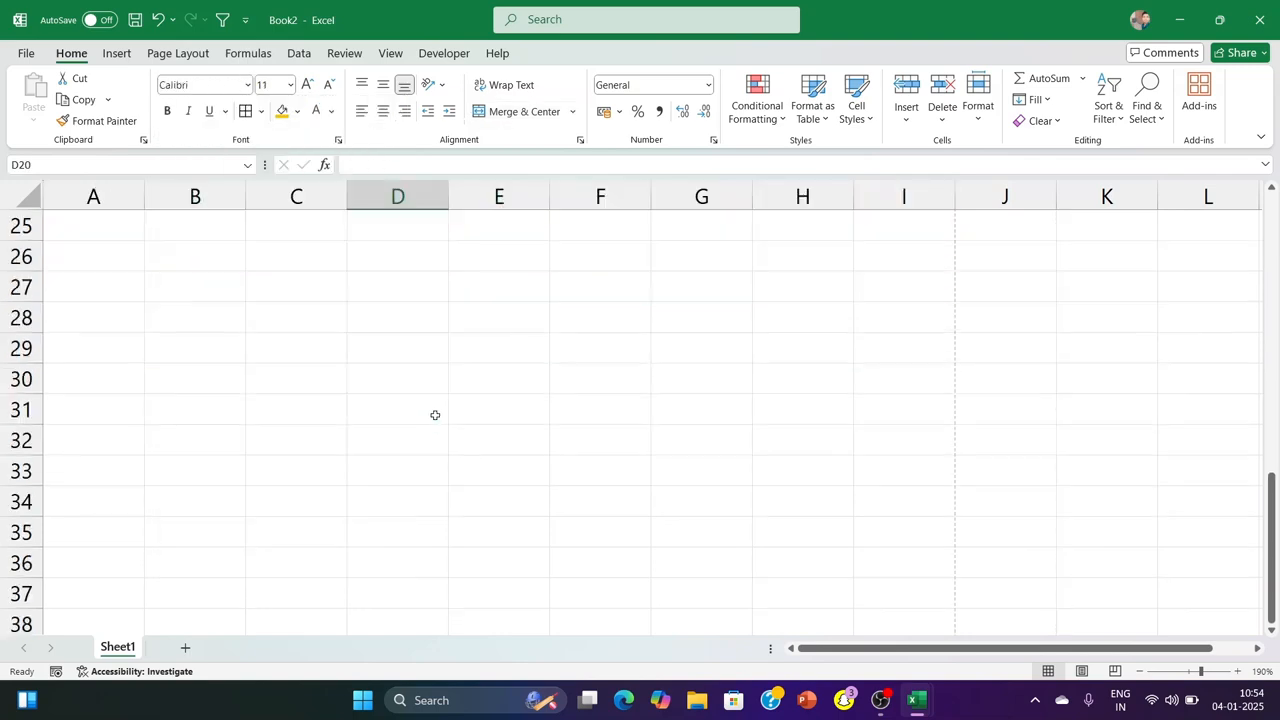
scroll(433, 420, down, 3)
scroll(410, 341, up, 3)
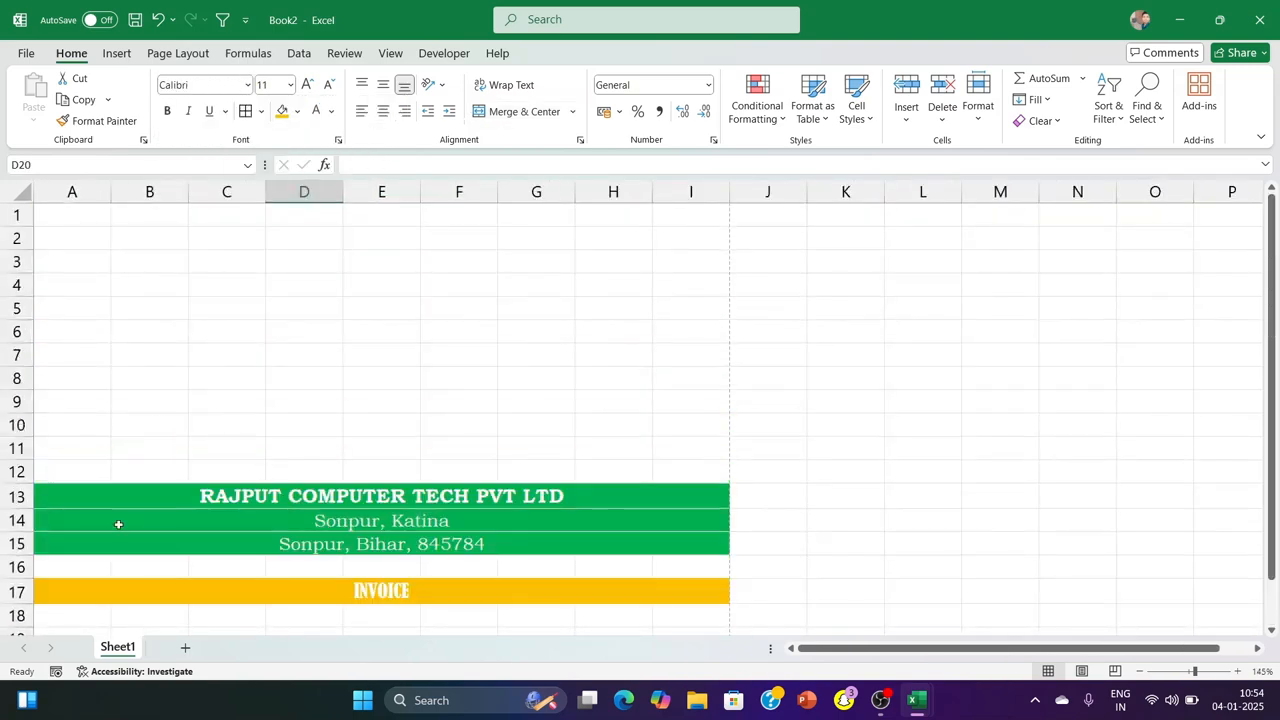
scroll(171, 376, down, 1)
drag(138, 432, 140, 521)
drag(323, 421, 303, 215)
click(823, 290)
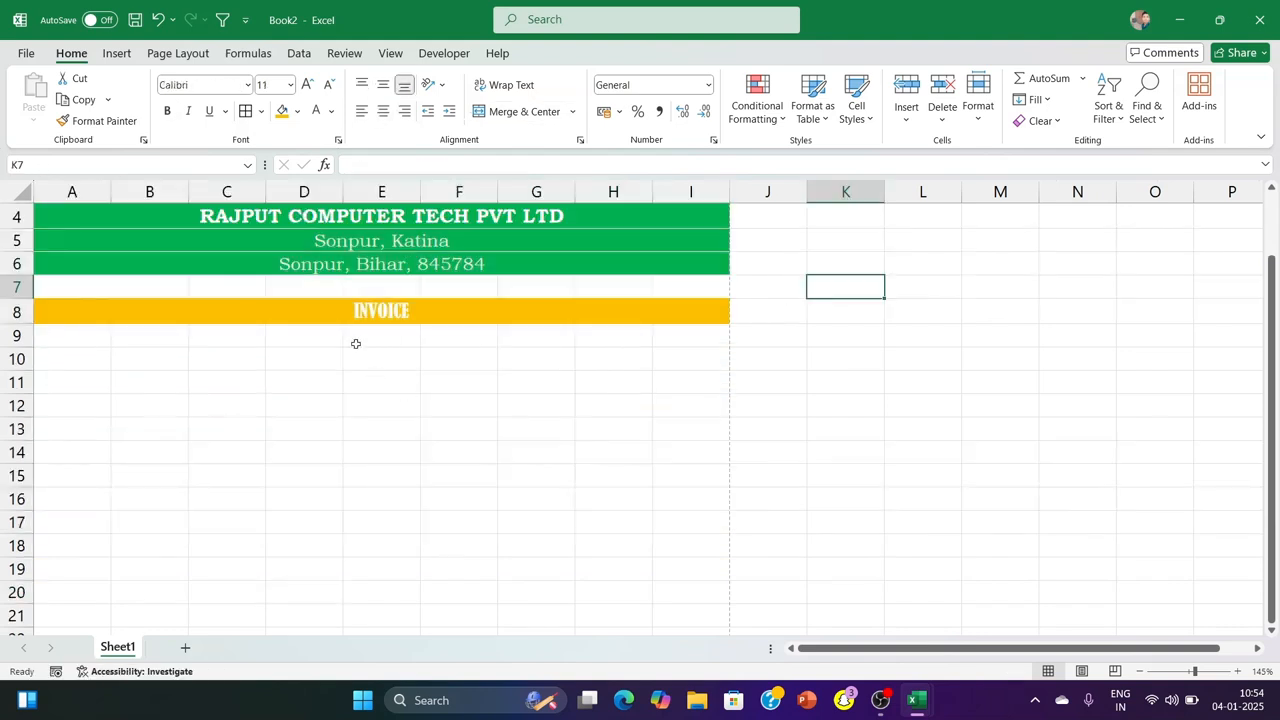
Check the invoice's placement on the A4 page in the print preview and return to the sheet
key(ctrl+p)
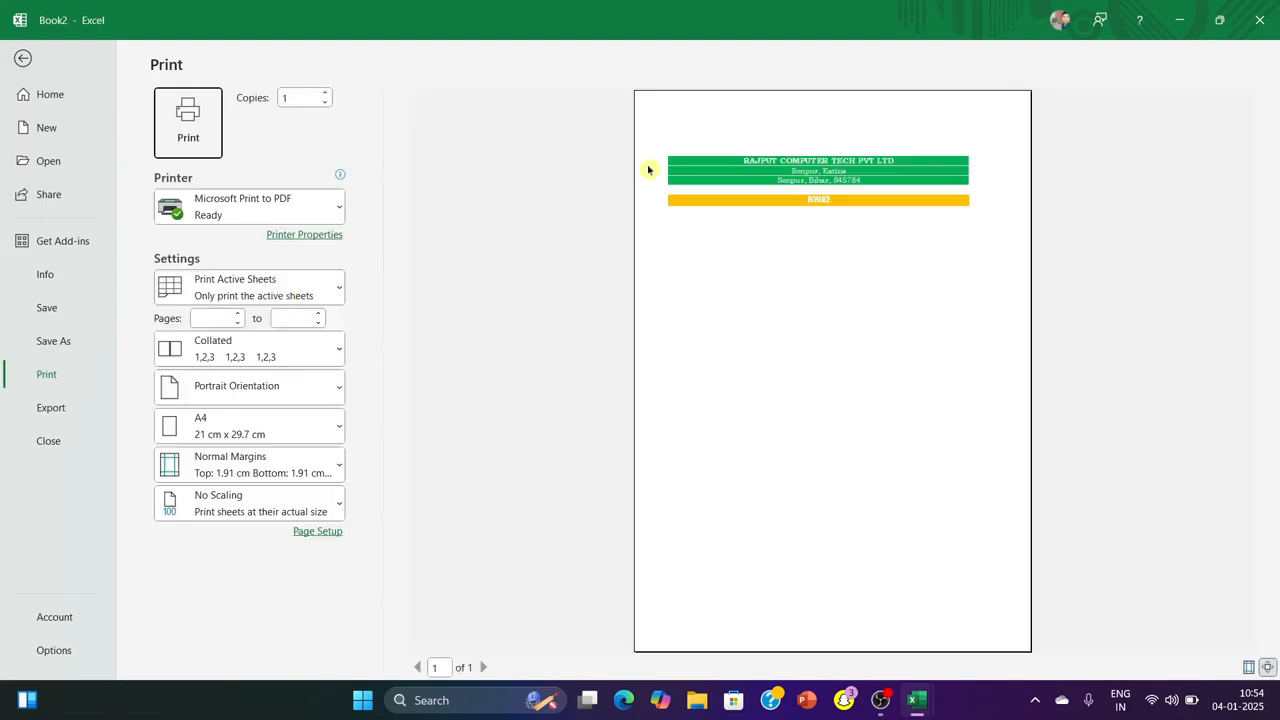
click(20, 55)
scroll(90, 368, up, 1)
Enter the labels "Bill To", "Phone No." and "Address." in cells A10 to A12
click(65, 432)
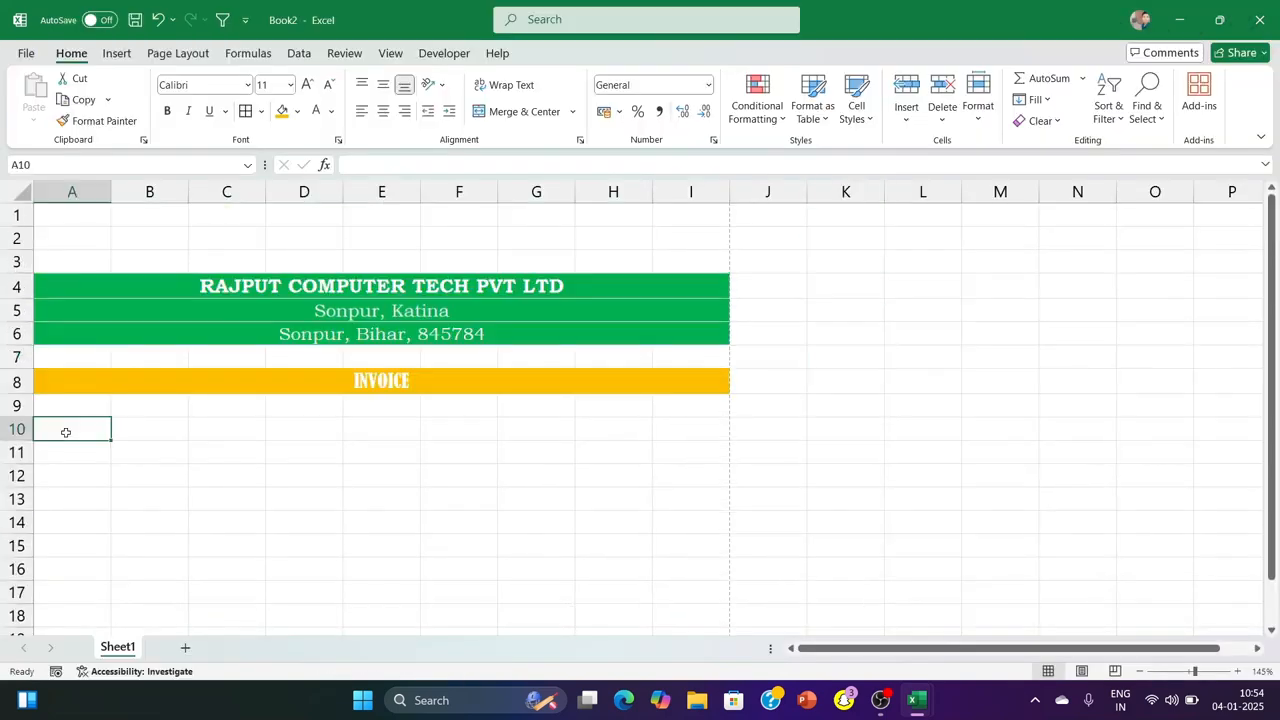
text(Bill To)
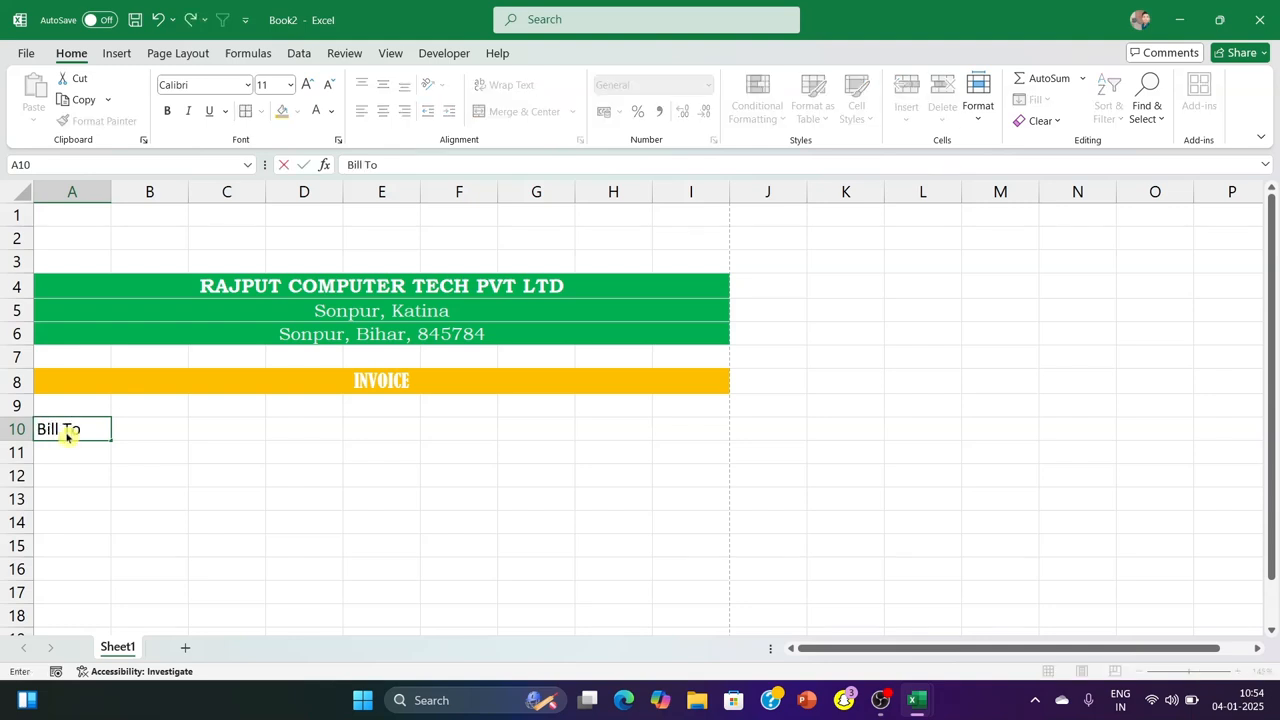
key(Return)
text(Ph)
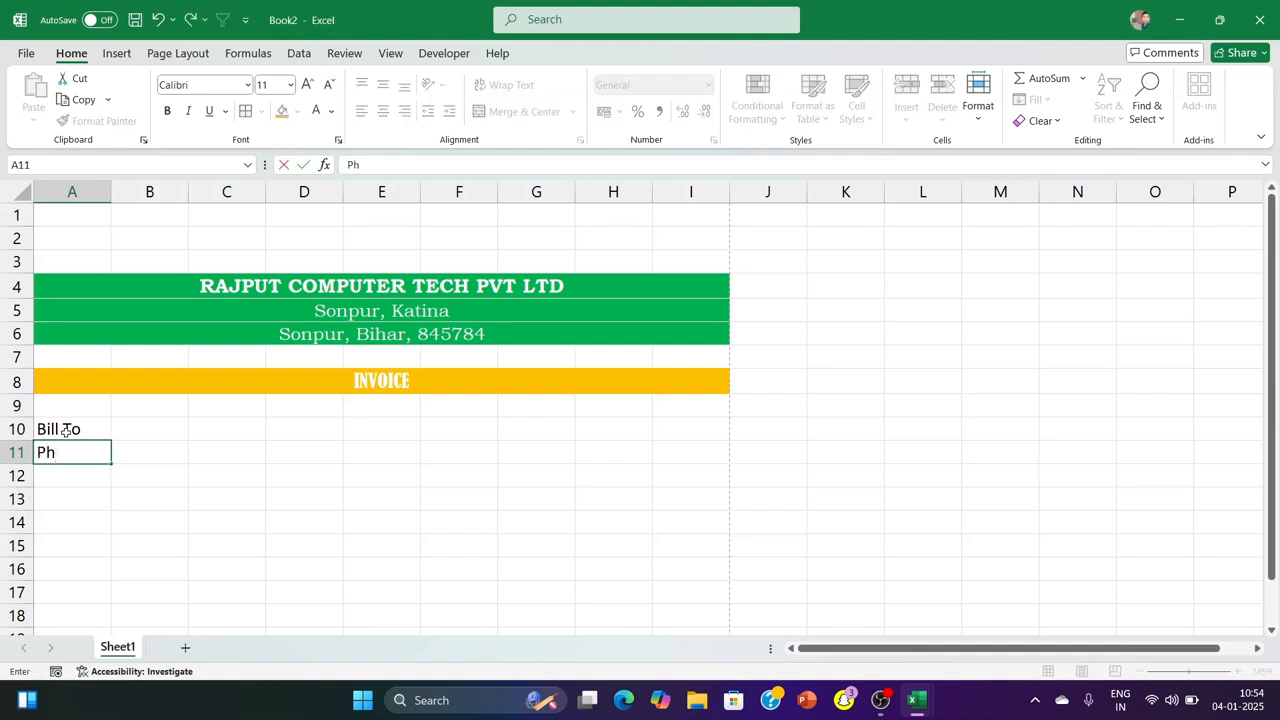
text(one No.)
key(Return)
text(Address.)
click(334, 468)
Make the billing labels in A10:A12 bold and set their font to Aptos Narrow
drag(66, 428, 68, 476)
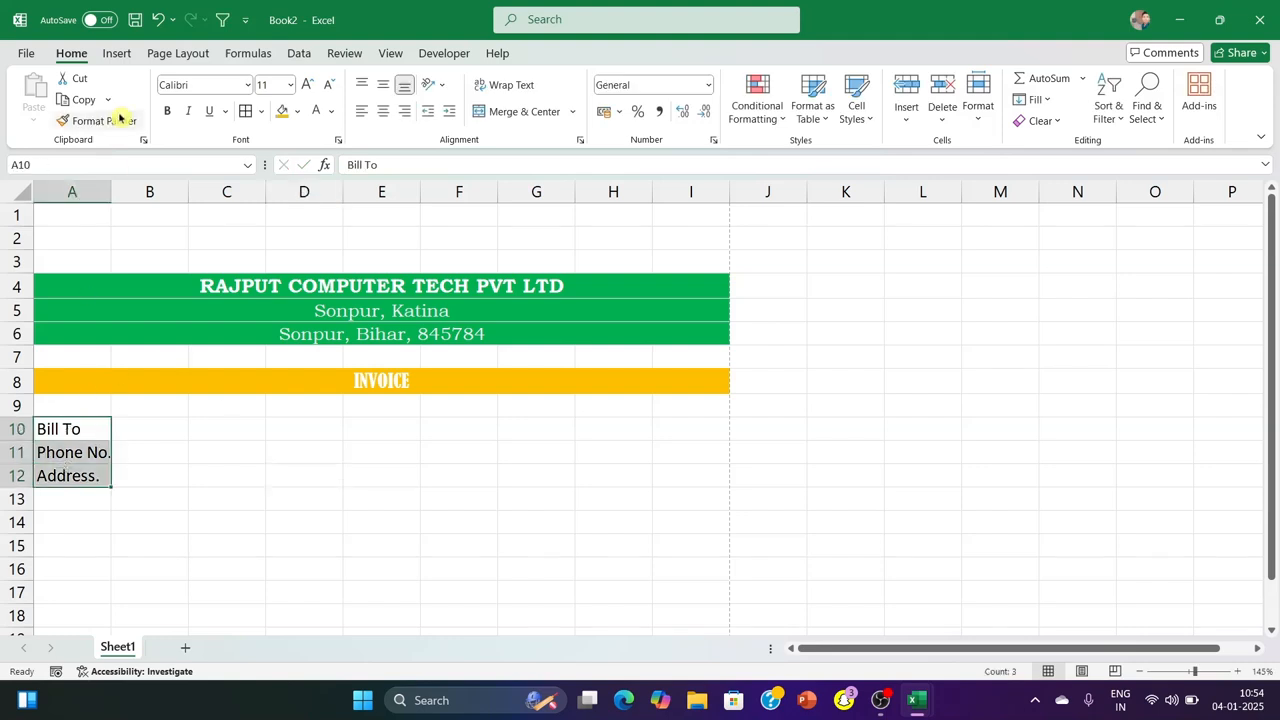
click(167, 110)
click(247, 84)
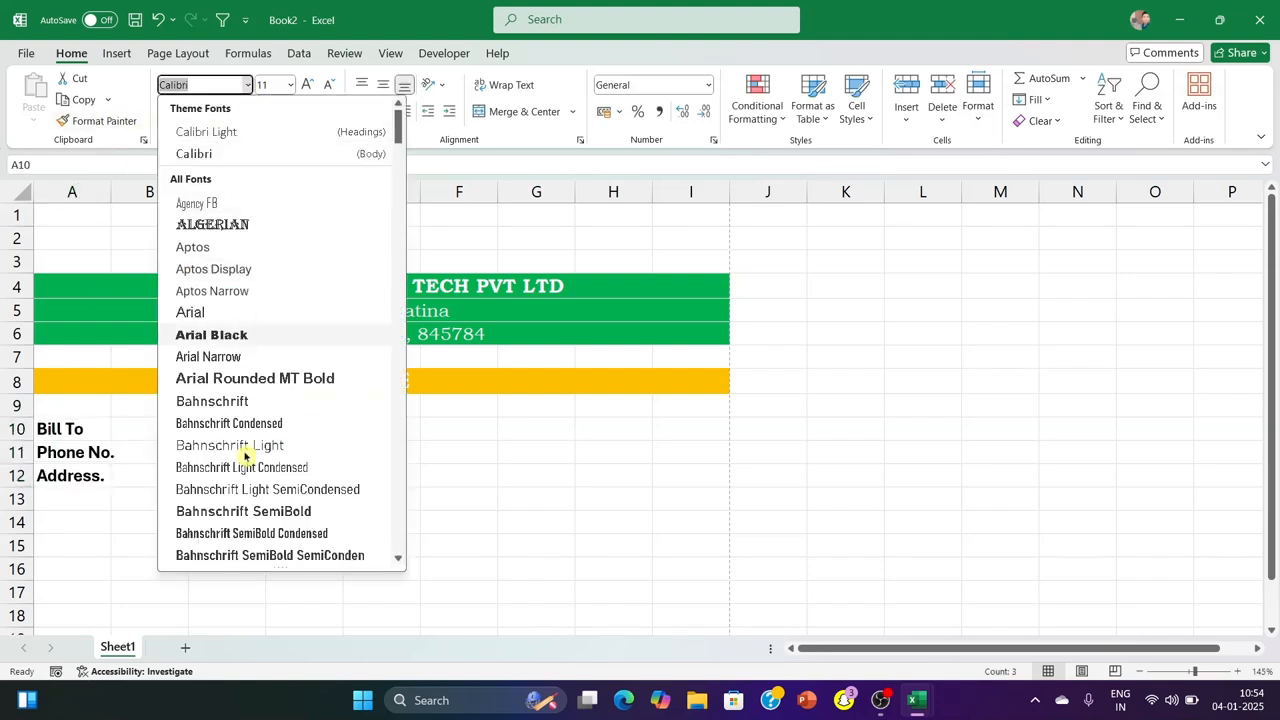
click(209, 299)
click(888, 316)
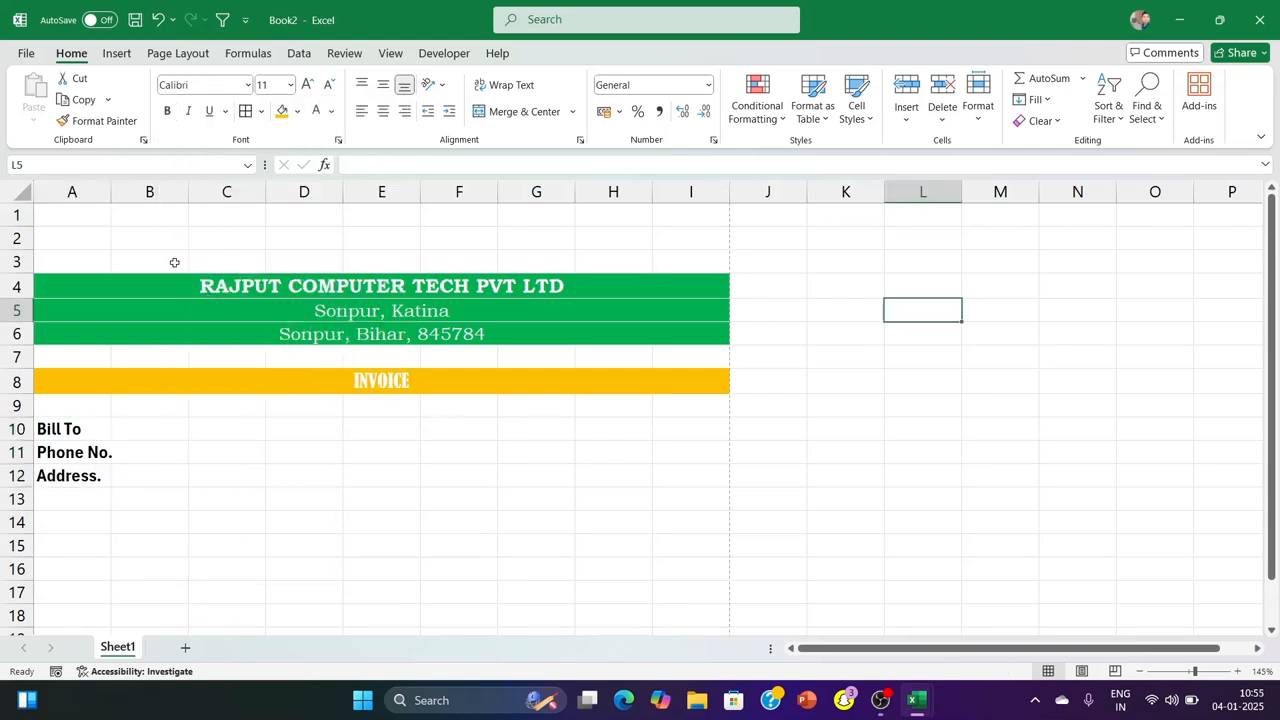
drag(53, 284, 206, 469)
drag(262, 287, 268, 216)
click(226, 429)
Move the whole invoice block A4:I12 up to start in row 1, accepting that merged cells are unmerged
drag(47, 284, 163, 474)
drag(310, 278, 305, 248)
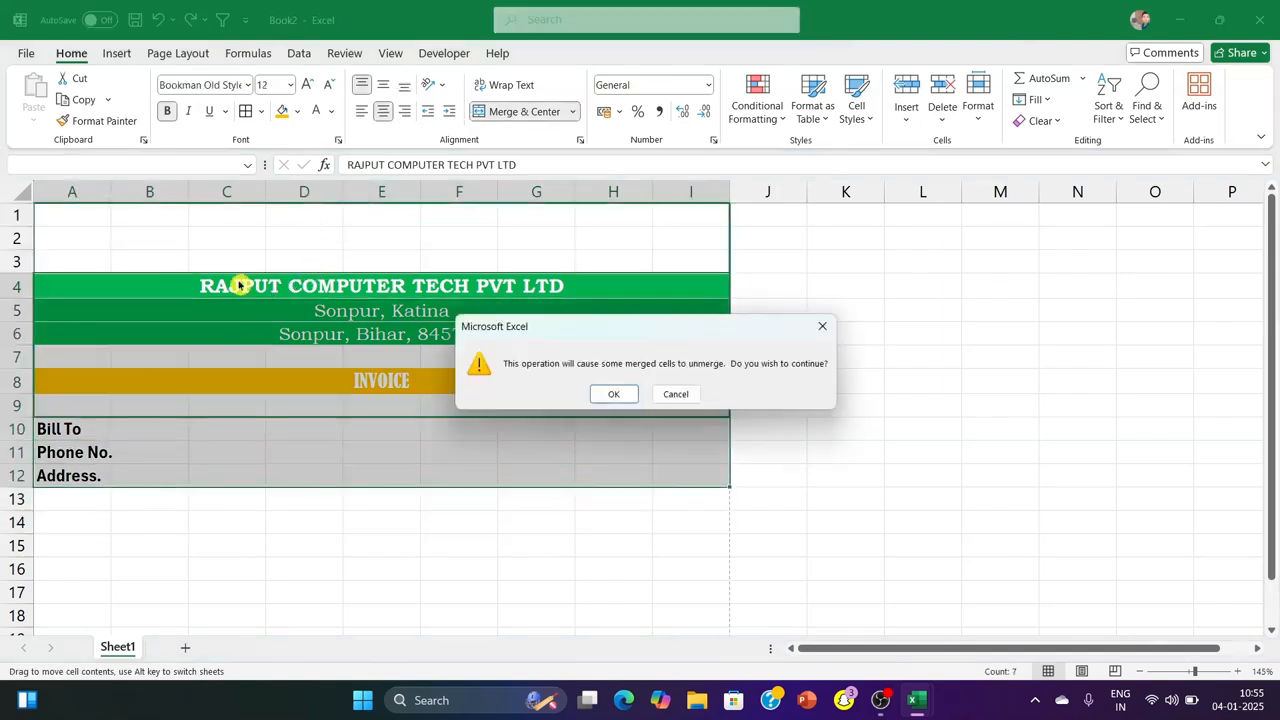
click(610, 396)
click(846, 311)
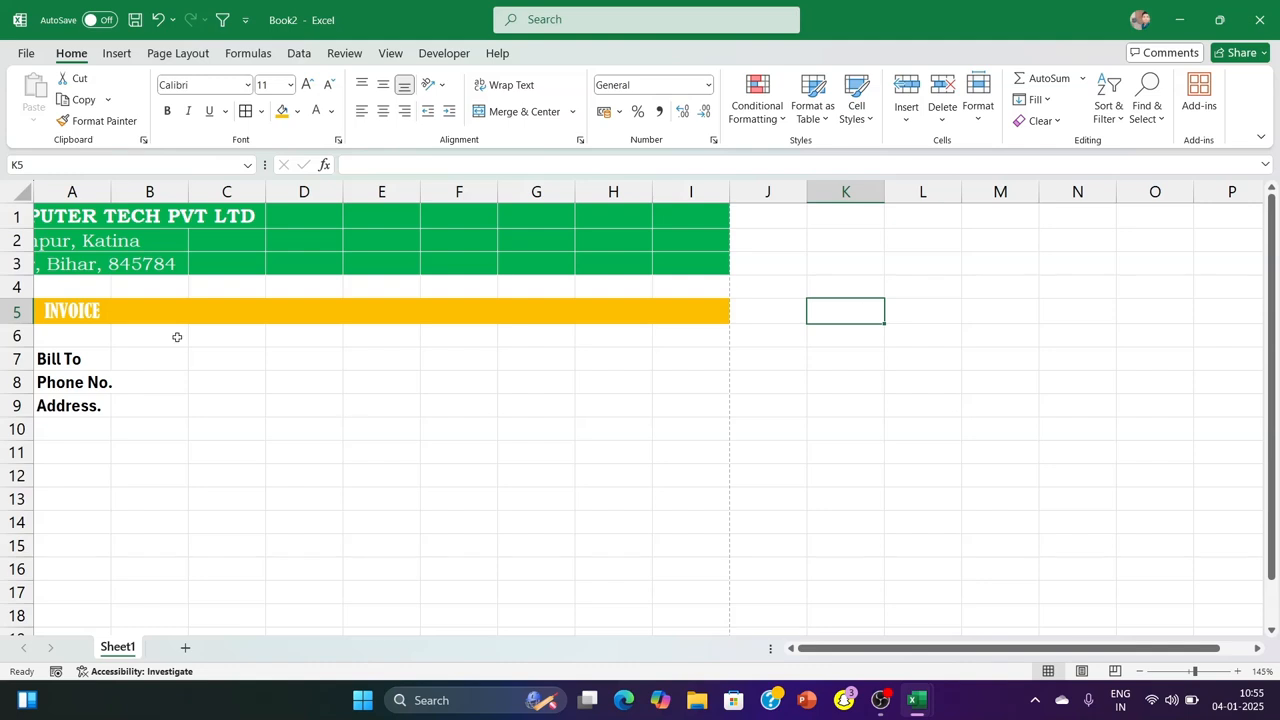
Merge and centre the company name again across A1:I1
click(60, 214)
drag(60, 214, 690, 215)
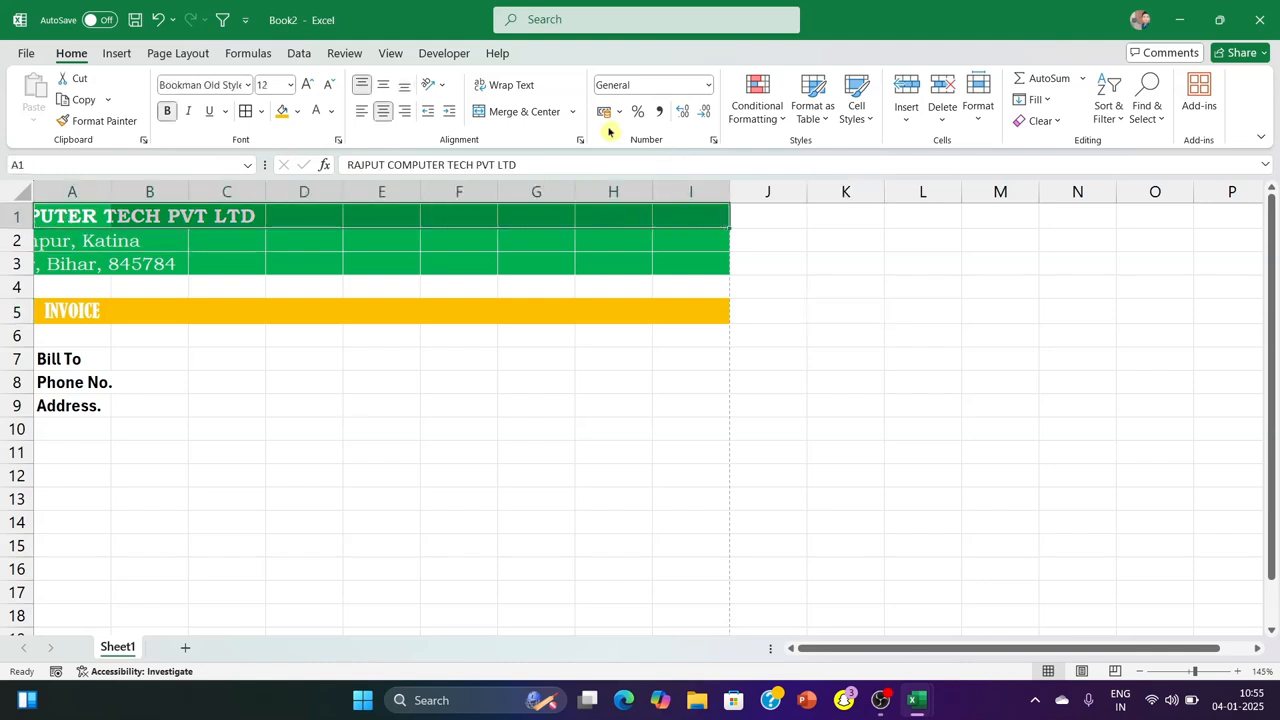
click(509, 111)
Merge the two address rows in A2:I3 across each row, and merge and centre the INVOICE title across A5:I5
drag(90, 245, 690, 265)
click(572, 111)
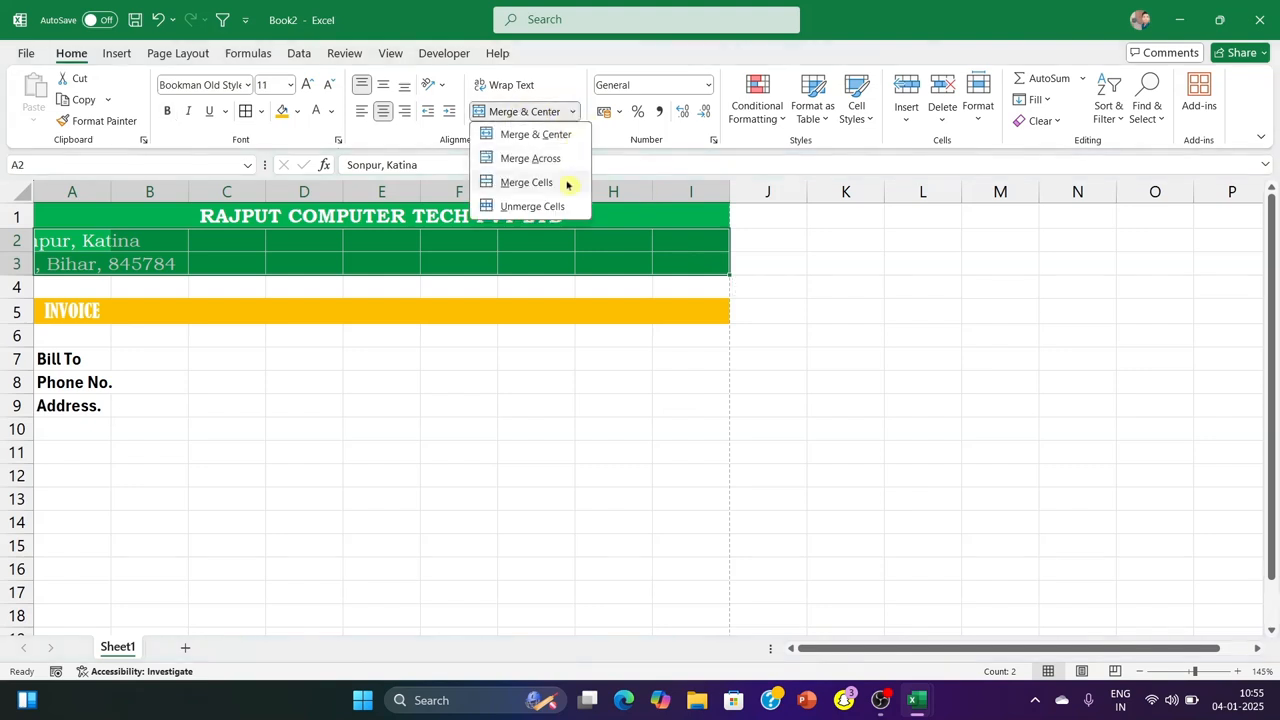
click(530, 157)
drag(60, 311, 690, 311)
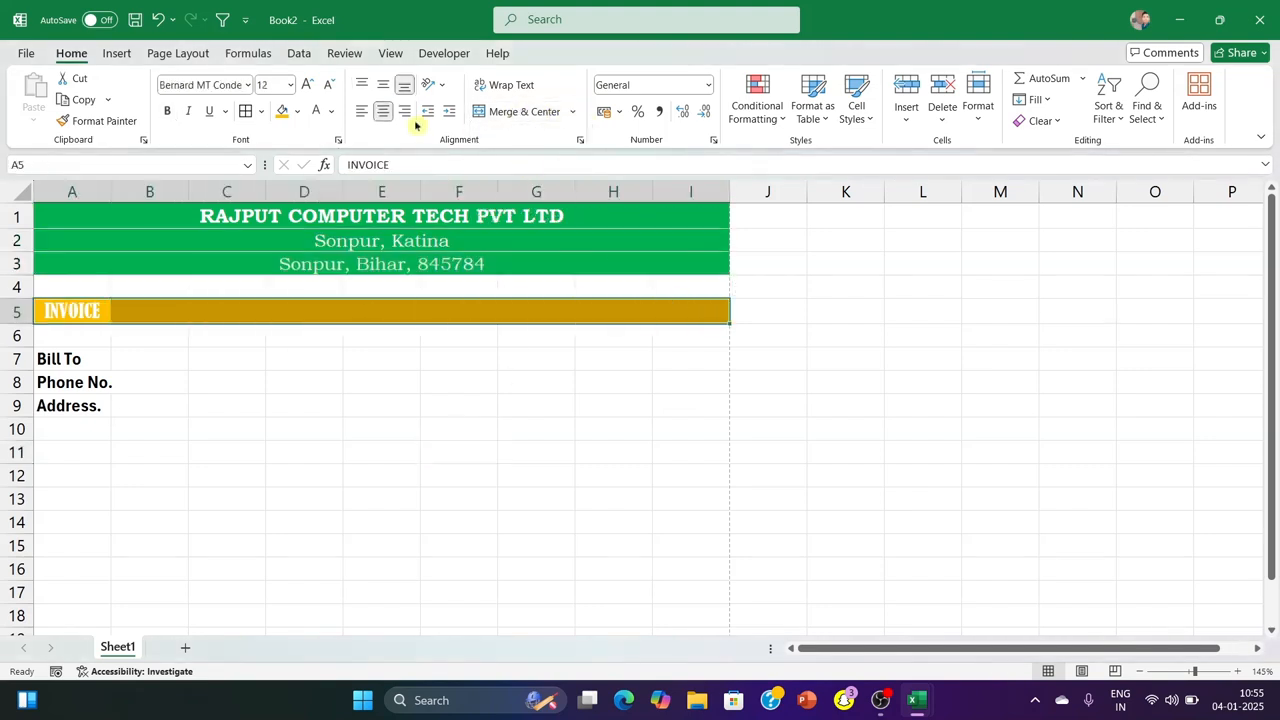
click(509, 111)
click(920, 382)
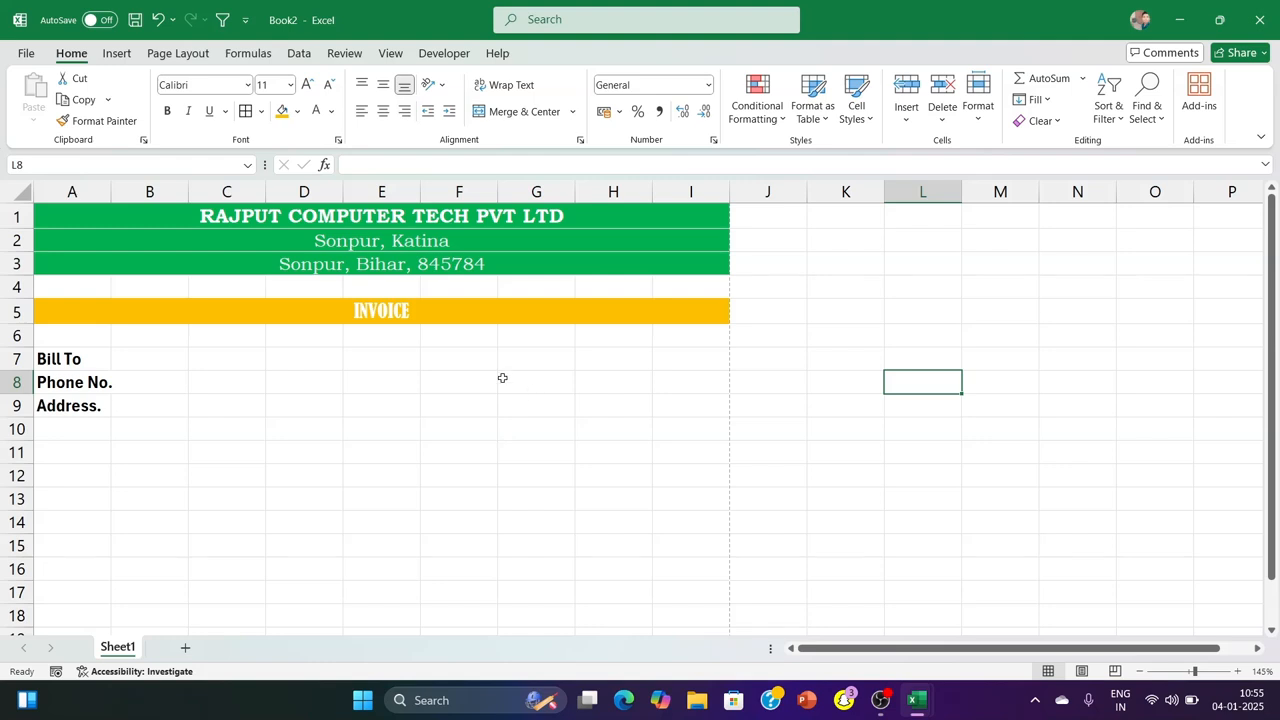
Enter the item table headings "Sr.No" in A11, "Price" in G11, "Quantity" in H11 and "Amount" in I11
click(75, 456)
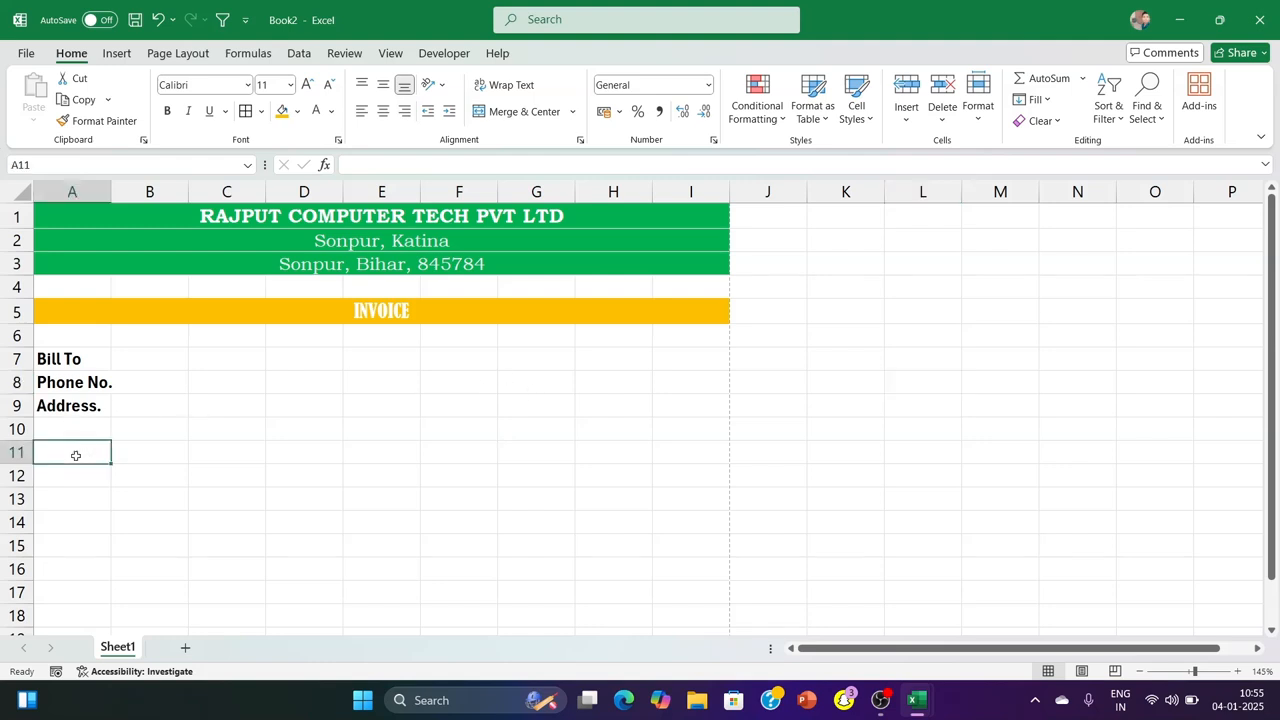
text(Sr.No)
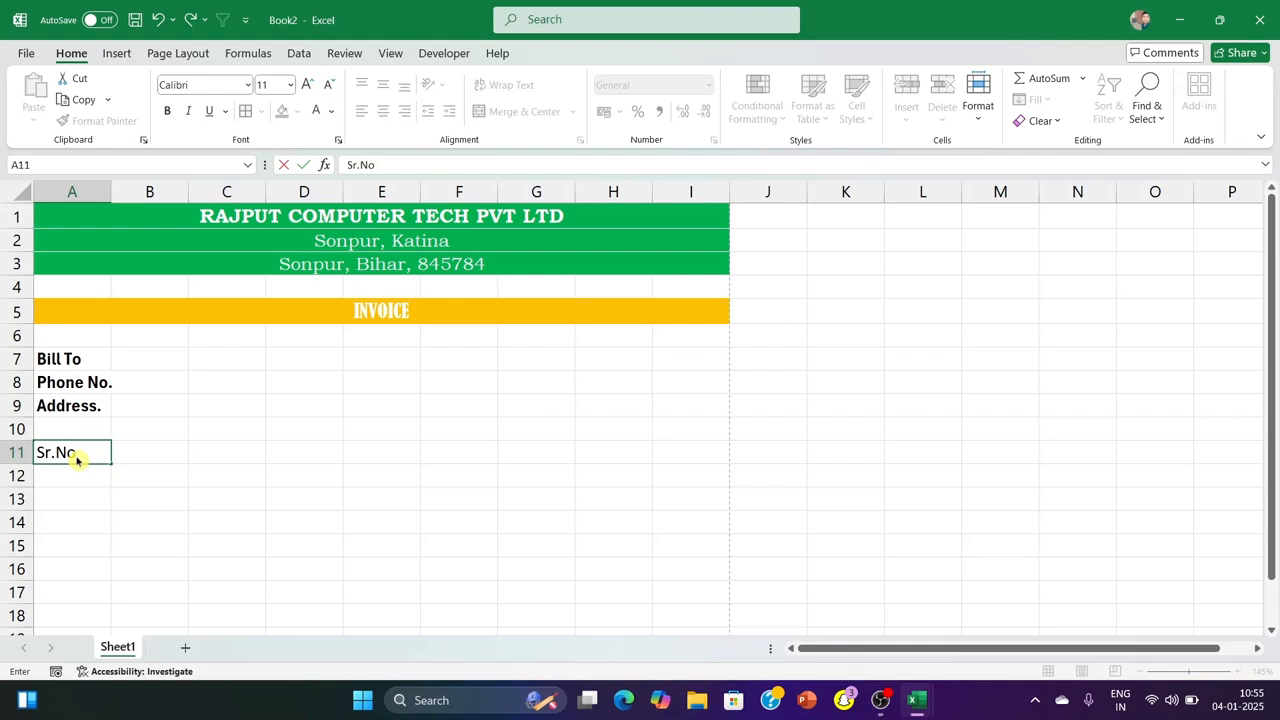
key(Tab)
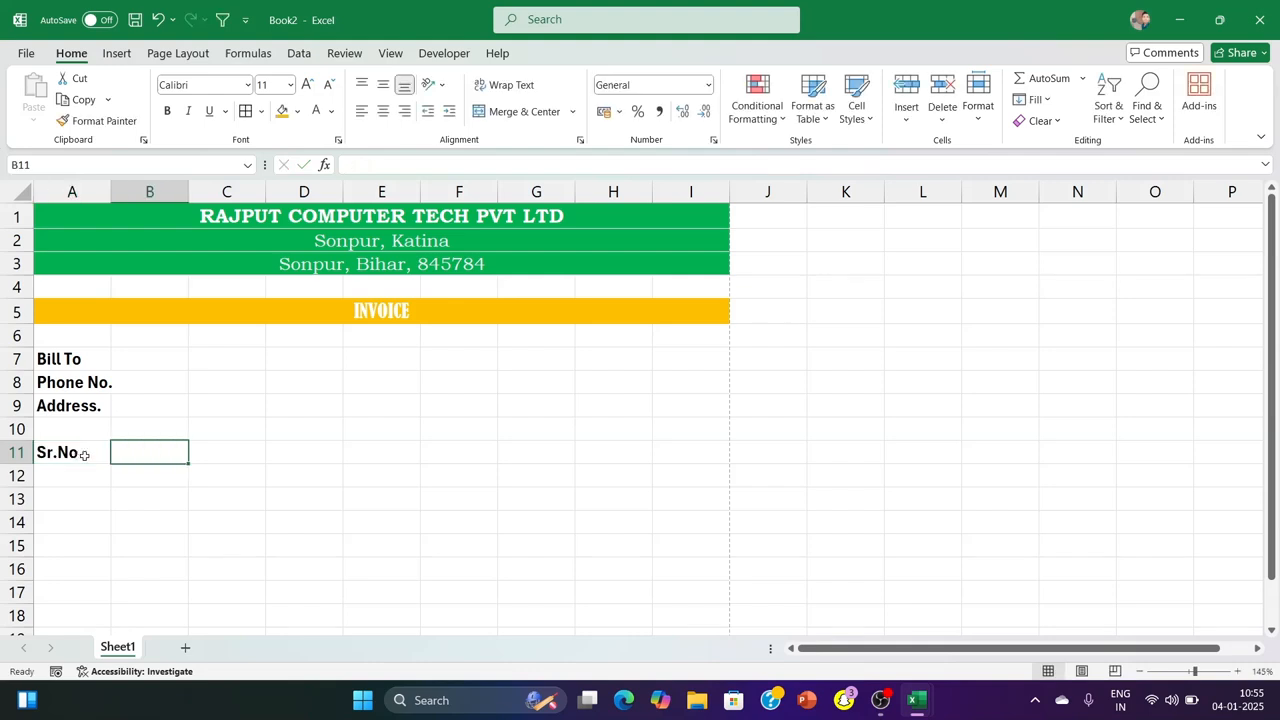
click(516, 452)
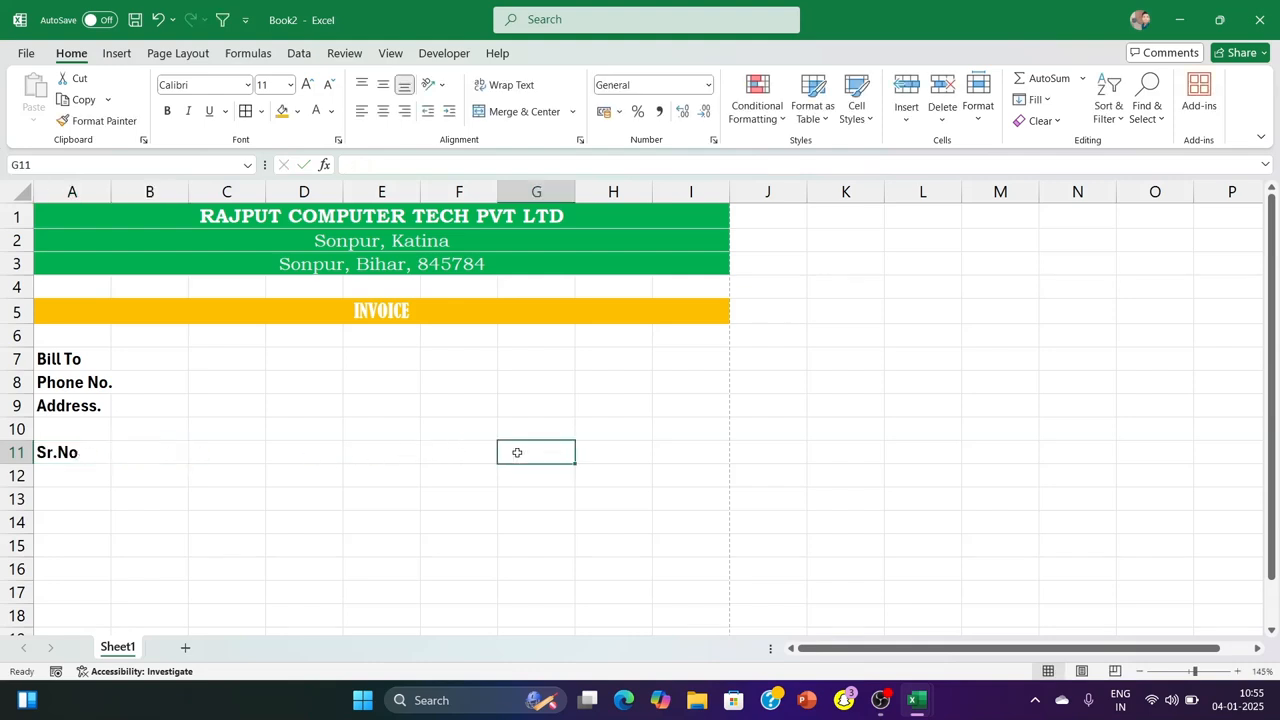
text(Price)
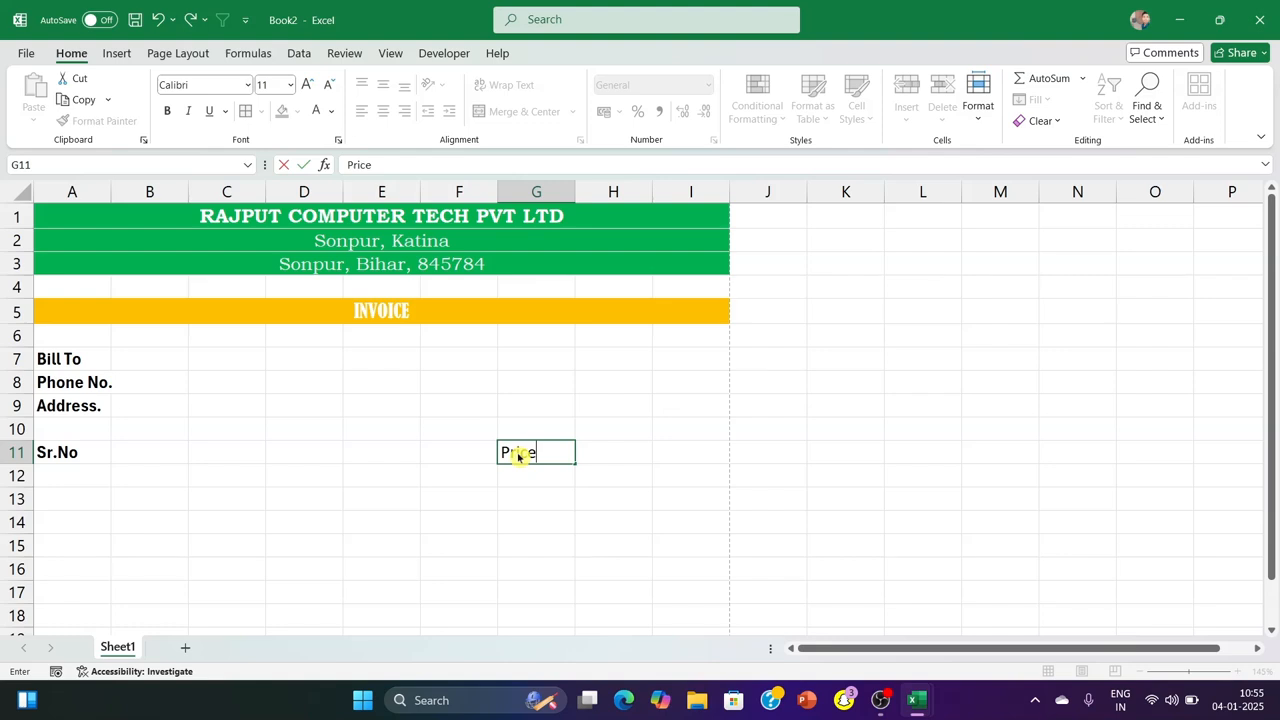
key(Tab)
text(Q)
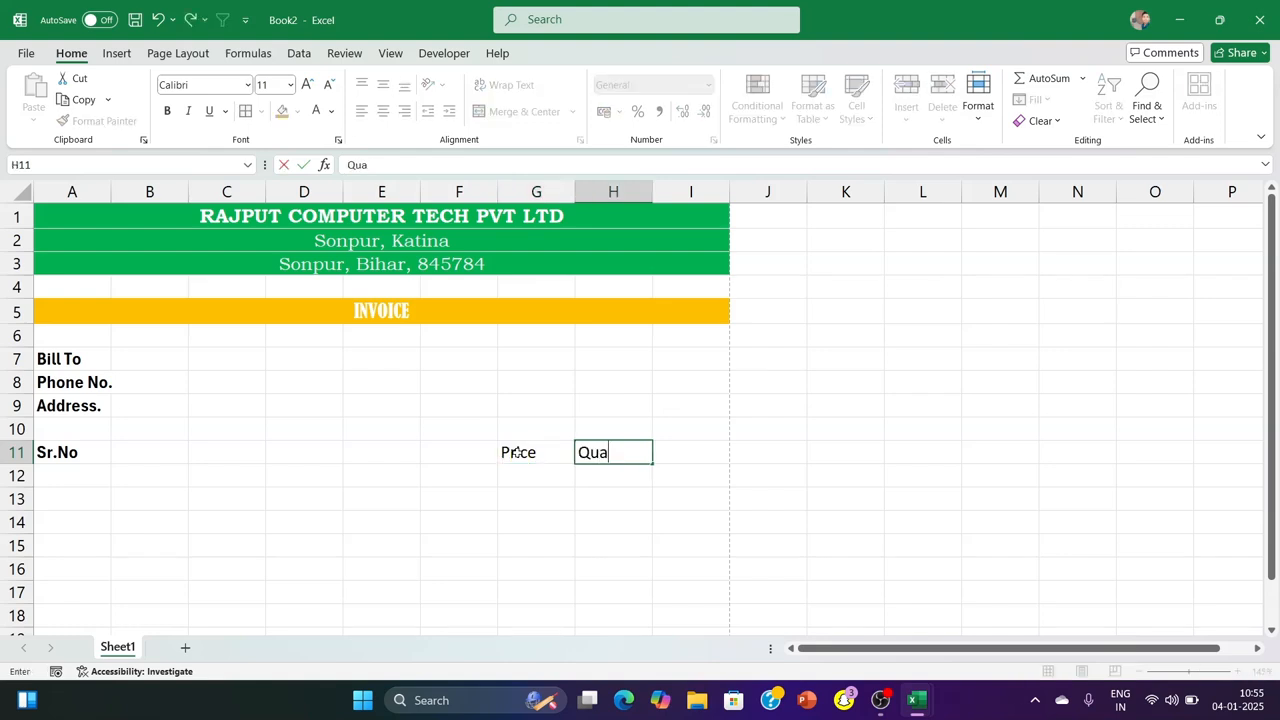
key(Tab)
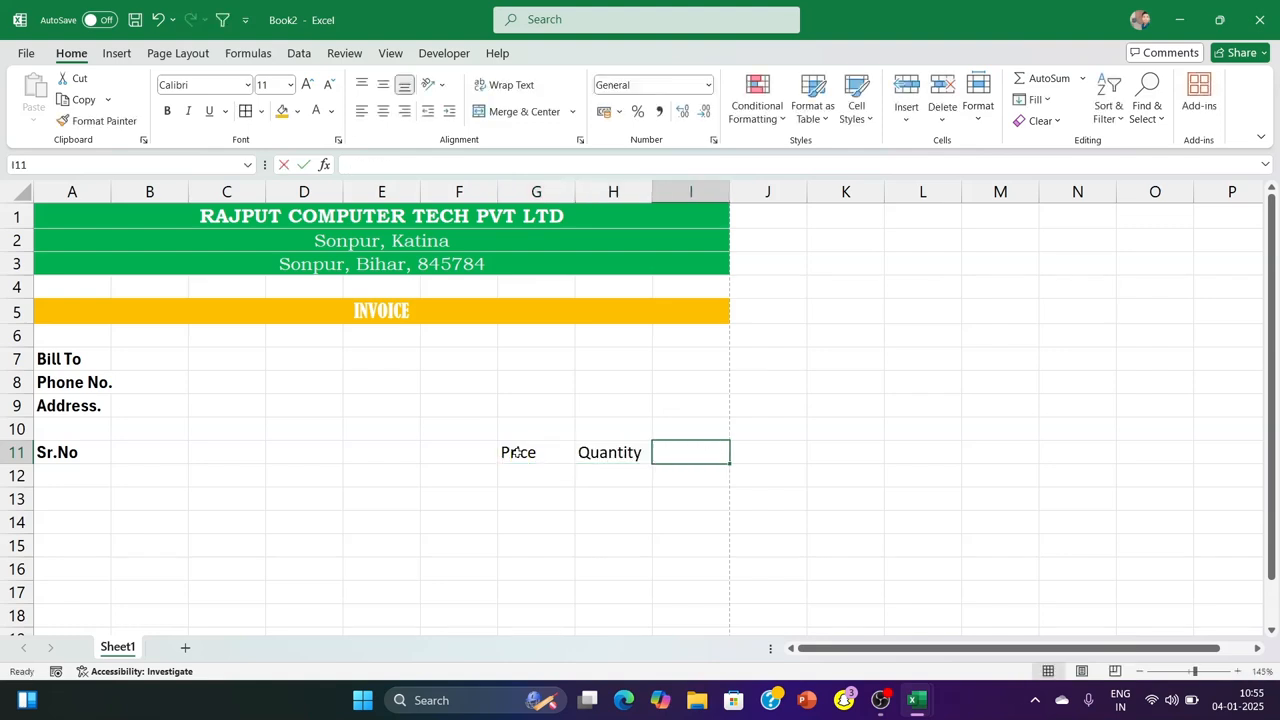
text(A)
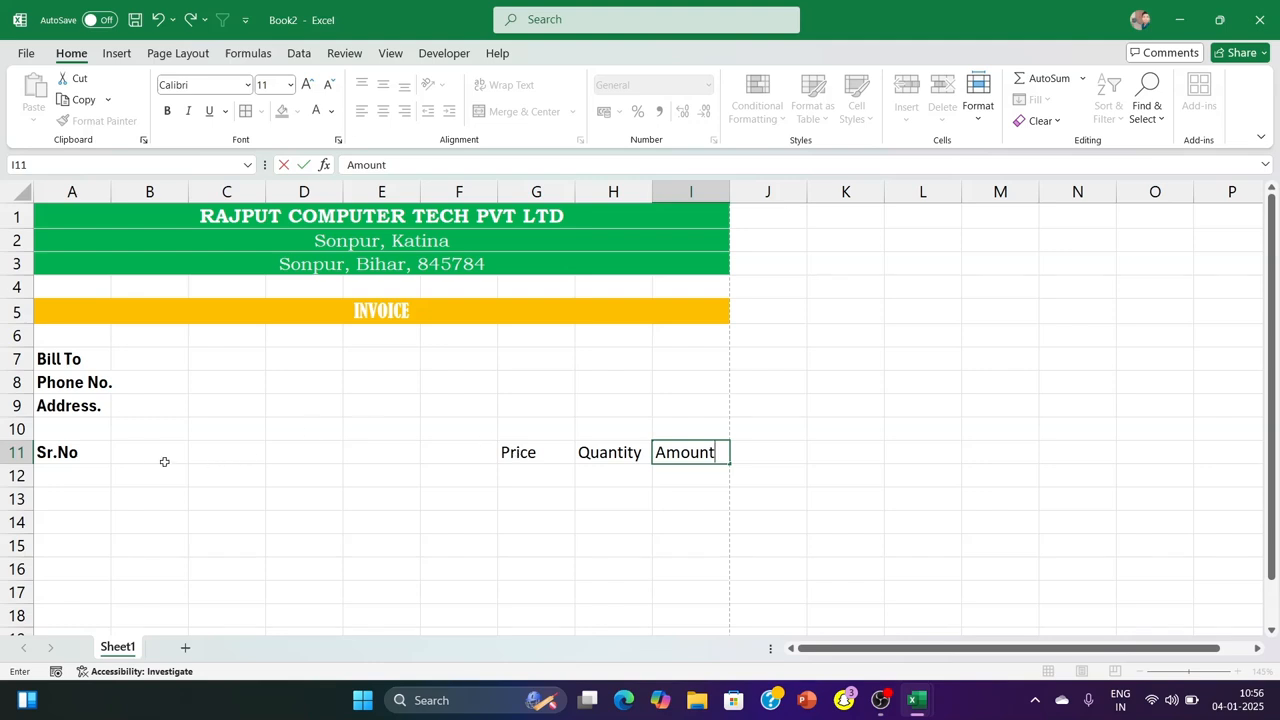
text(mount)
Merge and centre cells B11:F11 and enter the heading "Product Name" there
drag(145, 453, 455, 452)
click(515, 111)
click(1077, 405)
click(433, 449)
text(Pr)
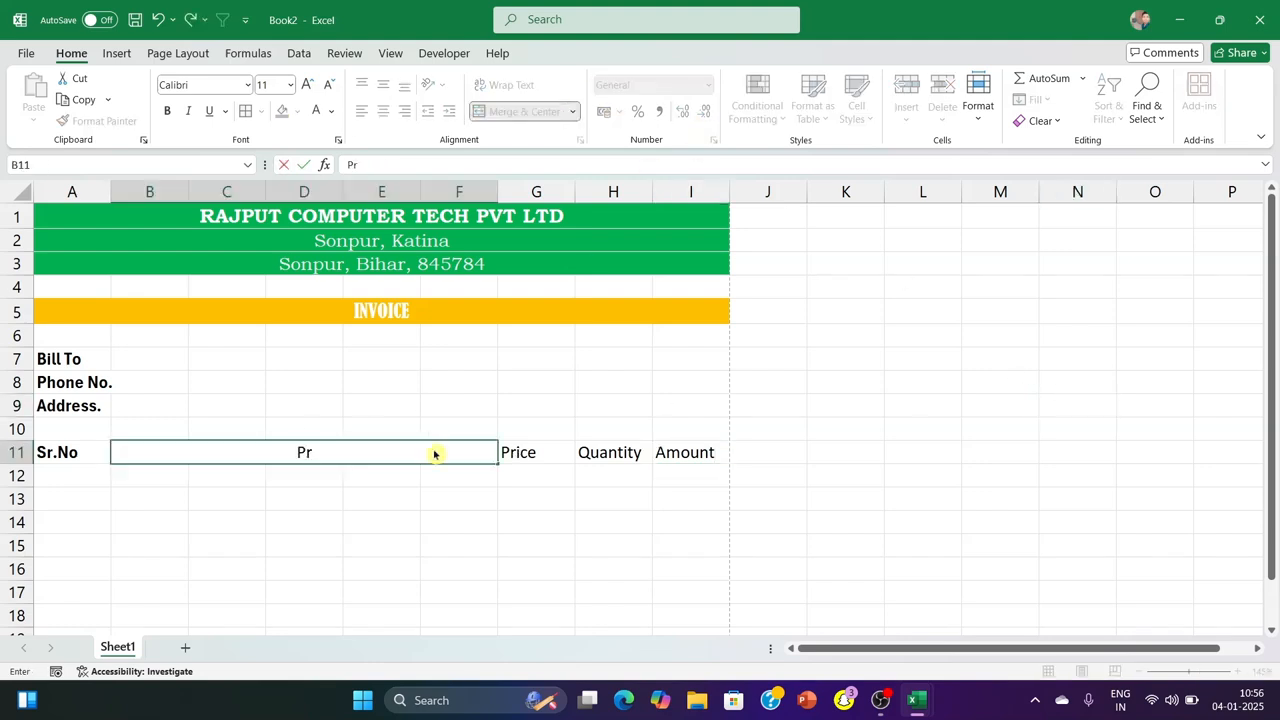
text(oduct)
text( Nmae)
key(BackSpace)
key(BackSpace)
key(BackSpace)
text(ame)
click(1082, 376)
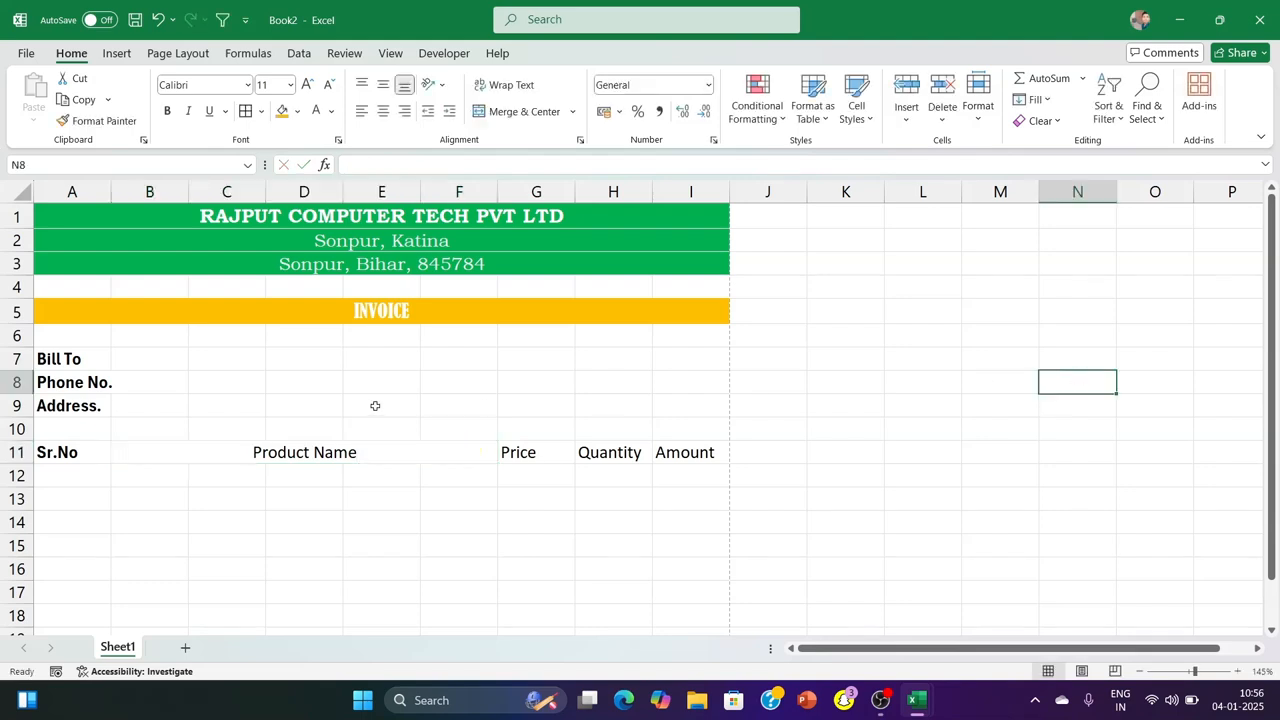
Make the table headings in A11:I11 bold and set their font to Bell MT
drag(58, 455, 683, 449)
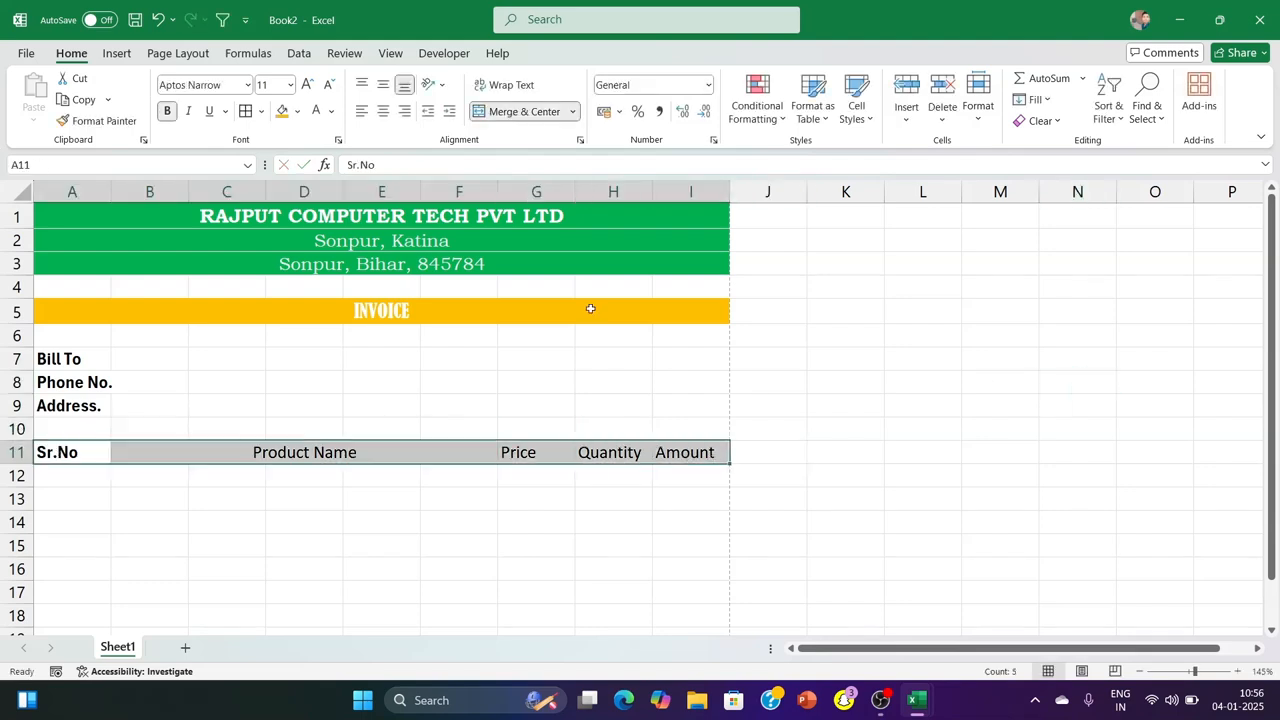
click(167, 115)
click(247, 85)
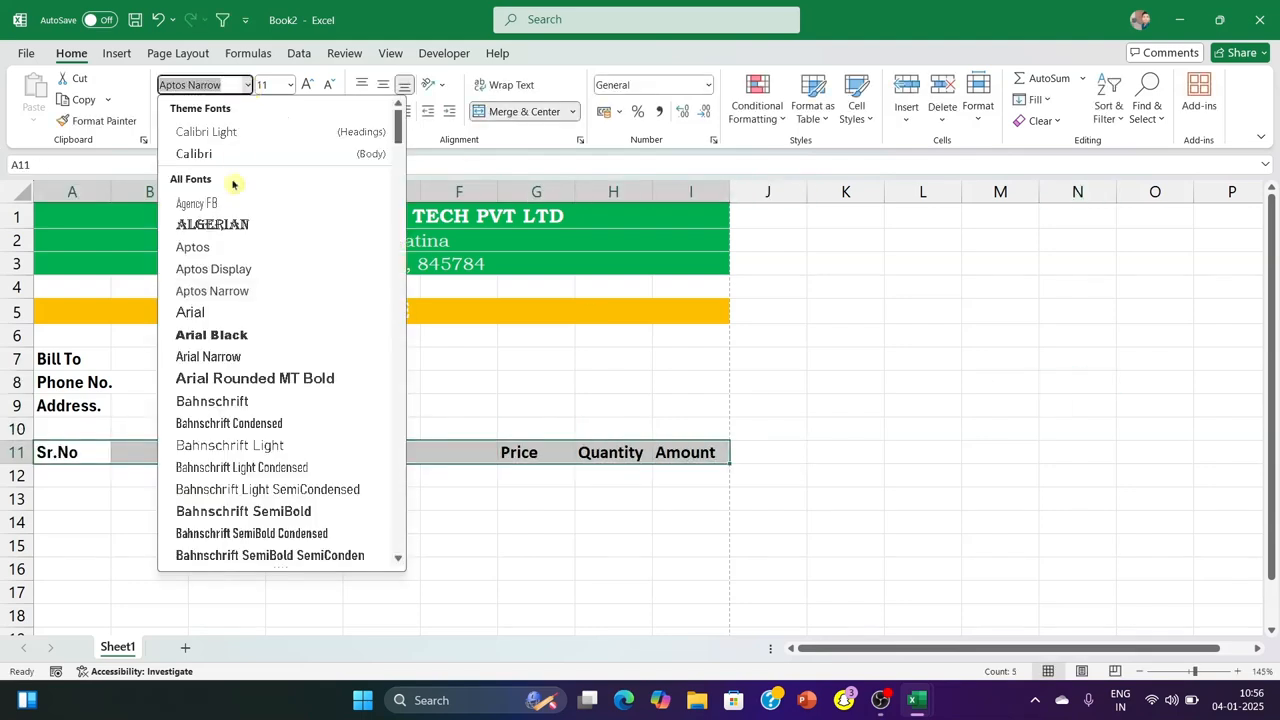
scroll(256, 410, down, 5)
click(254, 378)
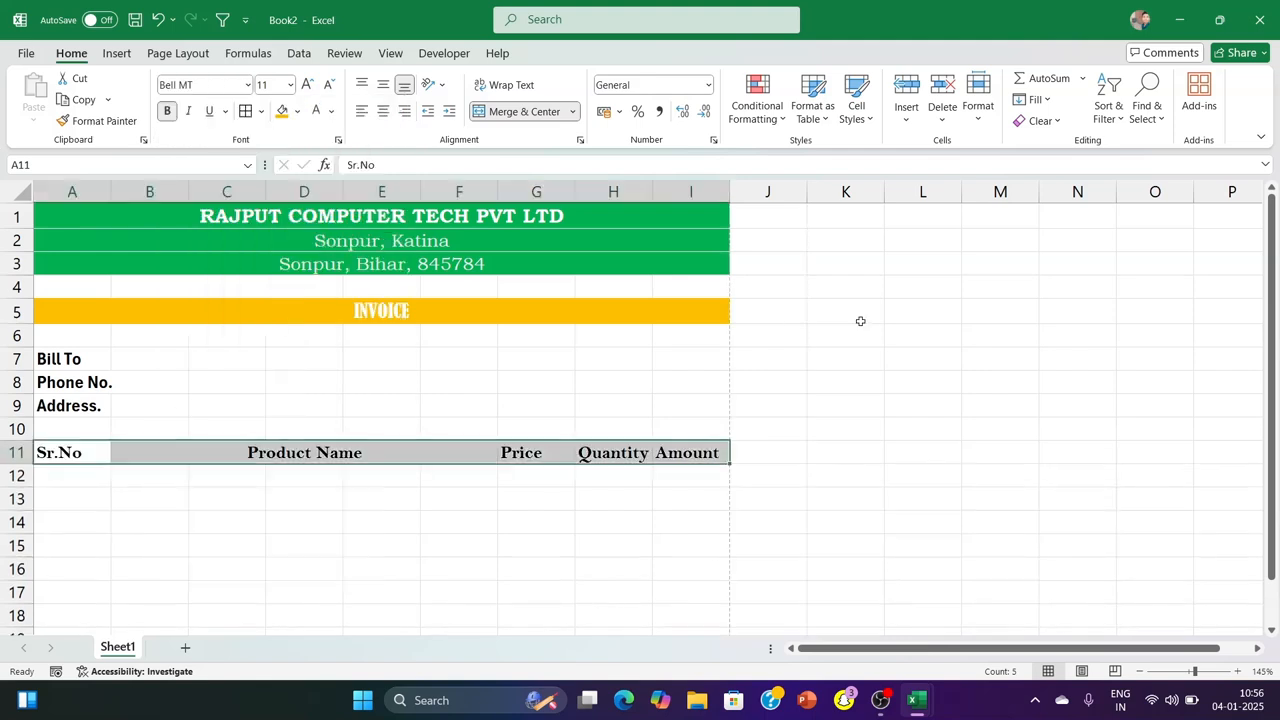
click(905, 330)
Centre the headings in A11:I11, set their text to white and fill the cells with orange
drag(55, 452, 705, 455)
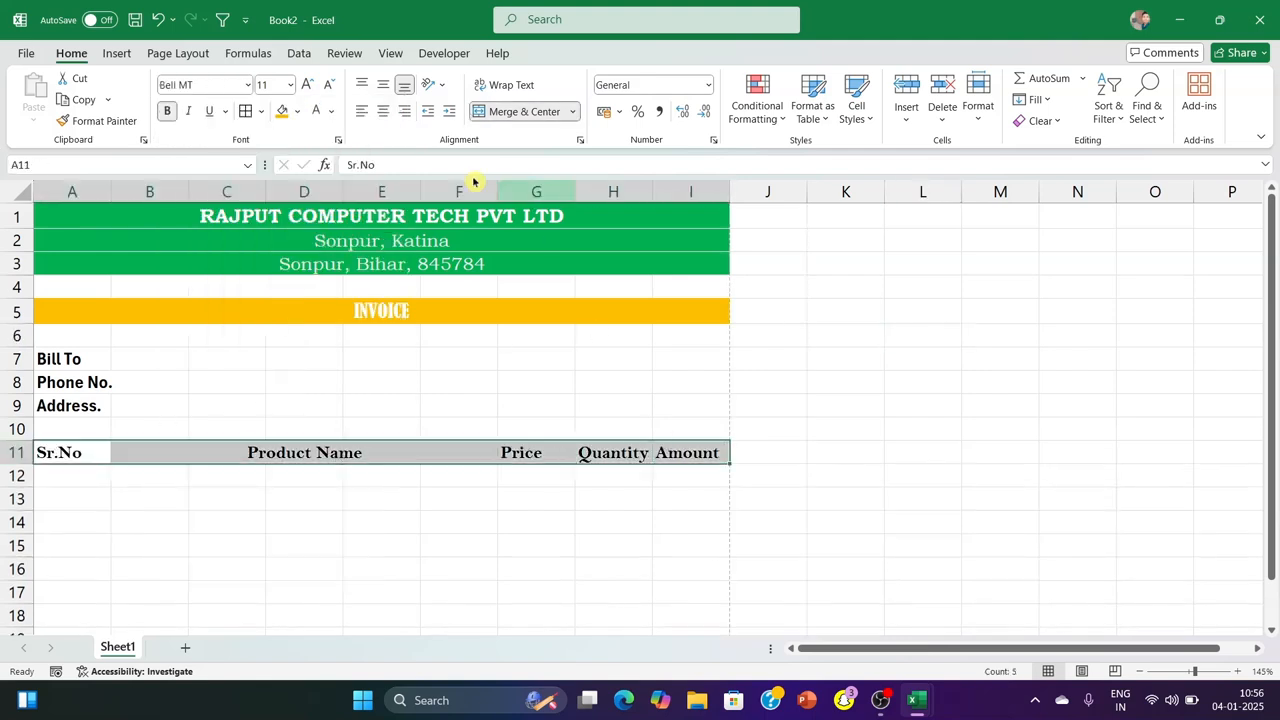
click(380, 112)
click(331, 113)
click(331, 113)
click(297, 112)
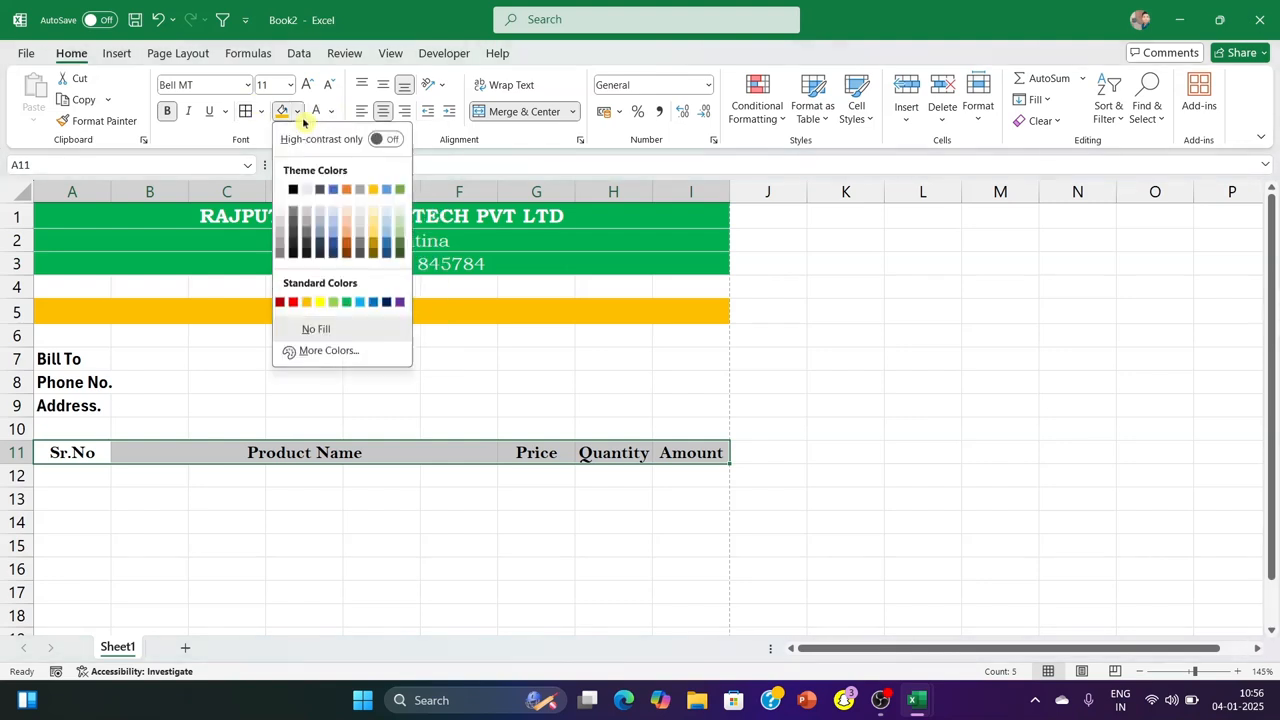
click(307, 302)
click(942, 406)
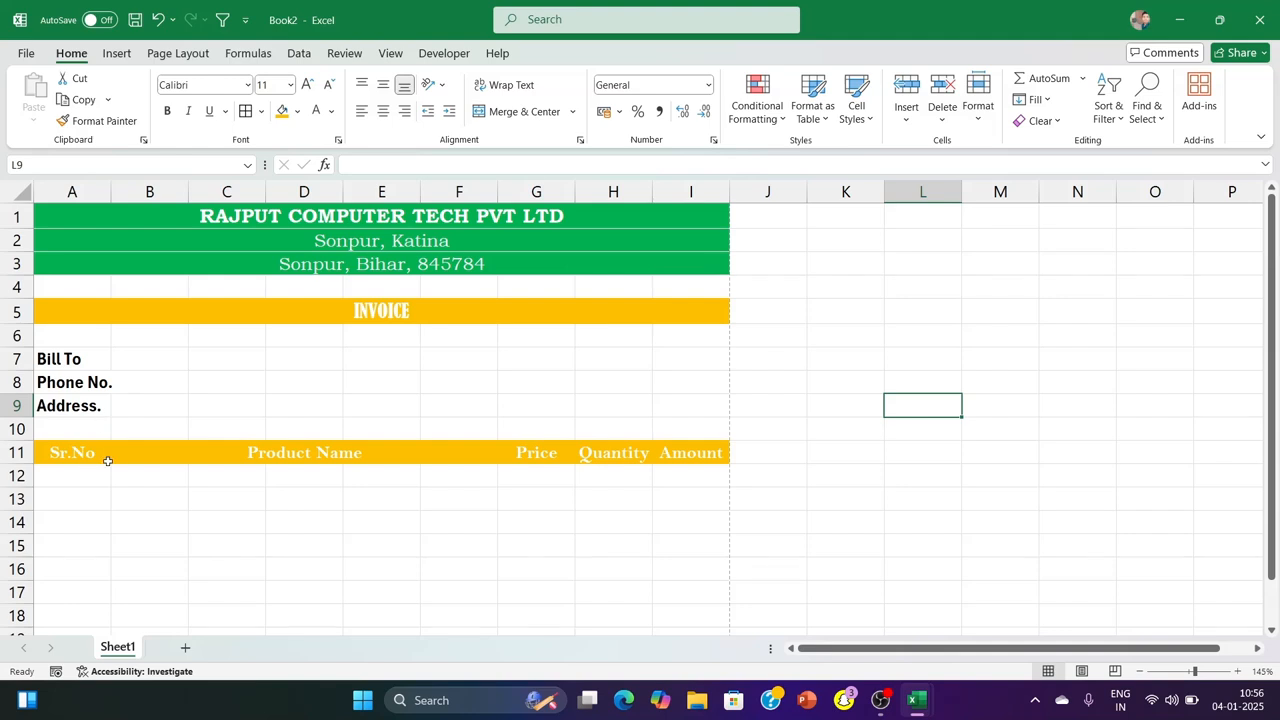
Set the font size of the item rows below the headings, from A12 across to column I, to 12
scroll(105, 458, down, 2)
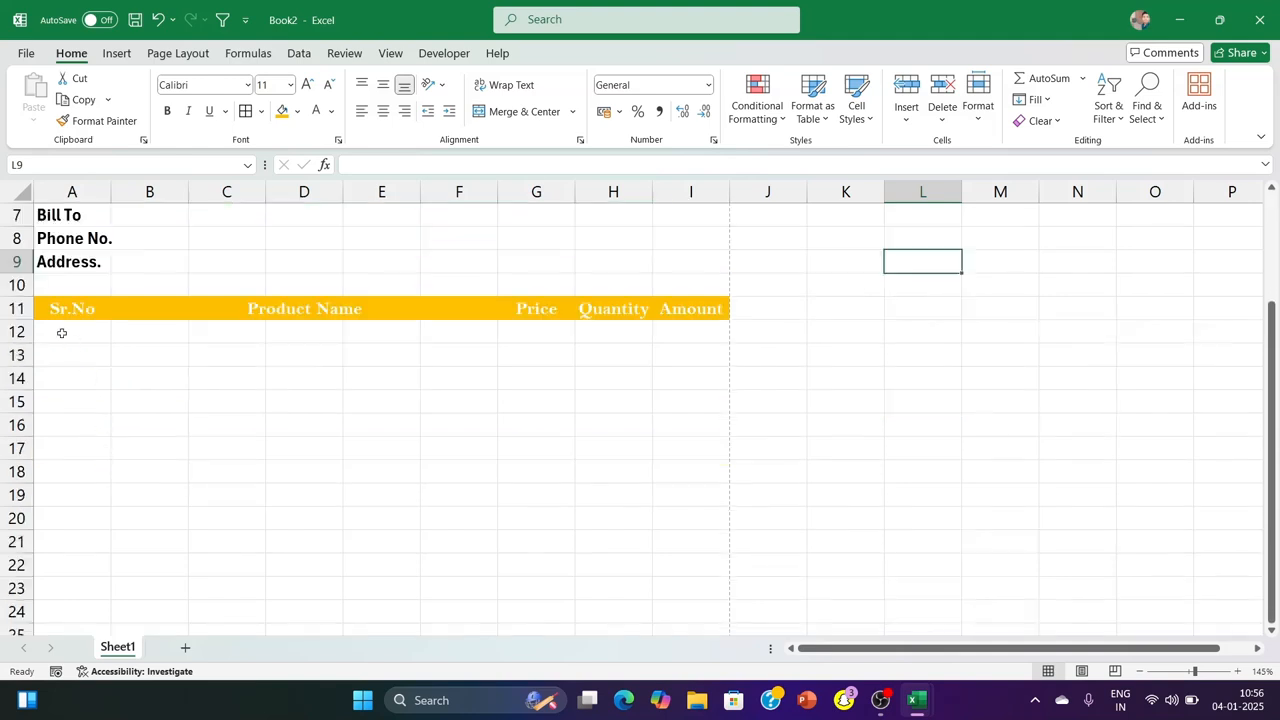
drag(55, 320, 697, 598)
scroll(414, 437, up, 6)
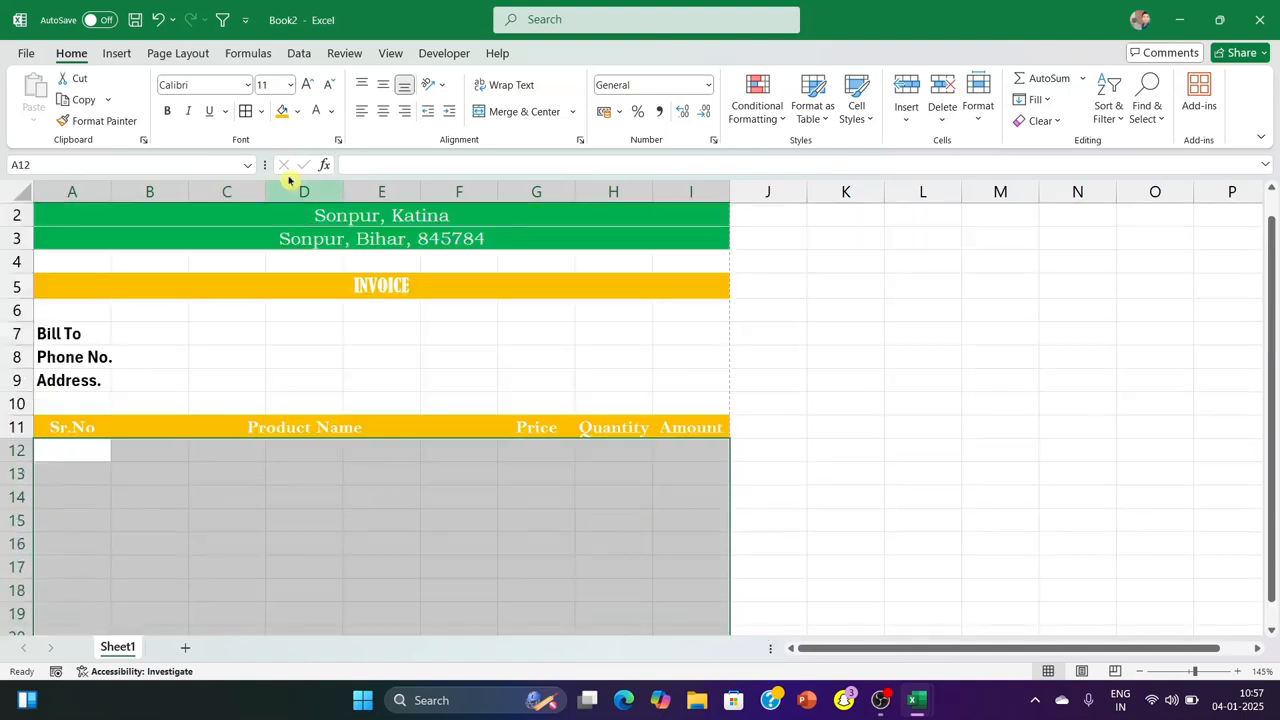
click(291, 85)
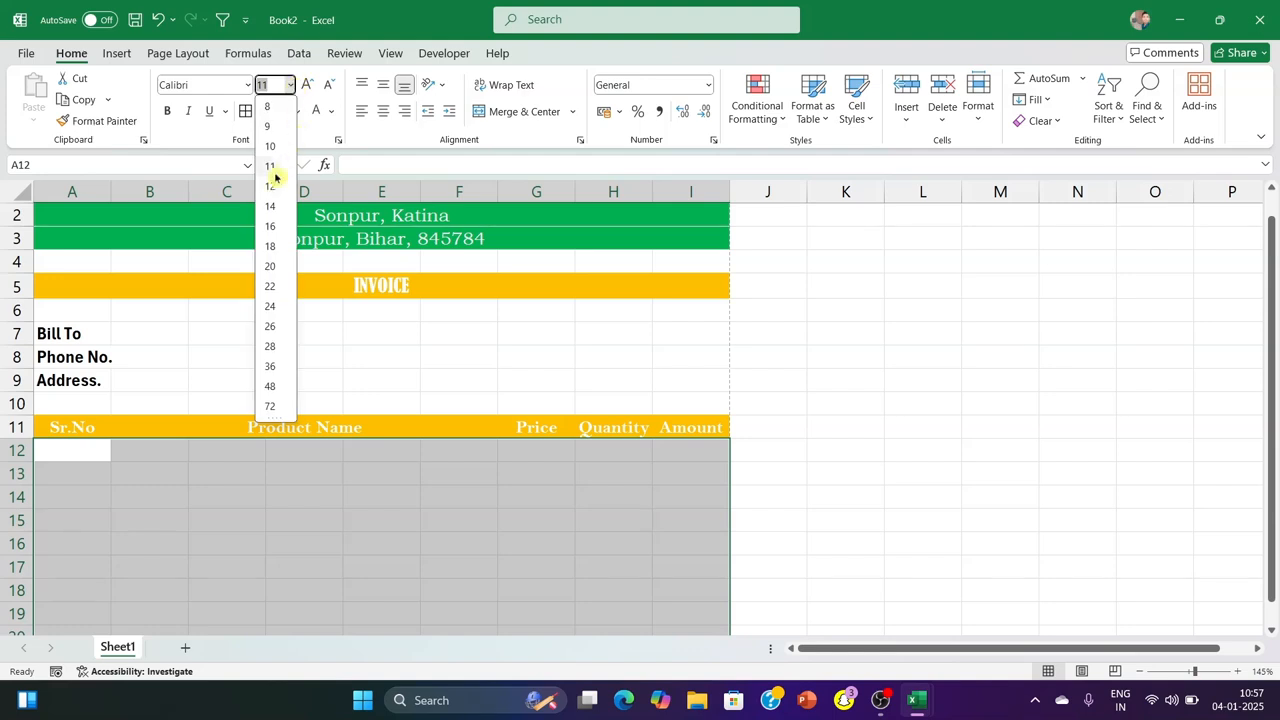
click(268, 182)
Try to put outside borders around the item rows below the table headings
scroll(437, 346, down, 1)
scroll(437, 346, down, 2)
scroll(437, 343, up, 3)
click(261, 111)
click(314, 302)
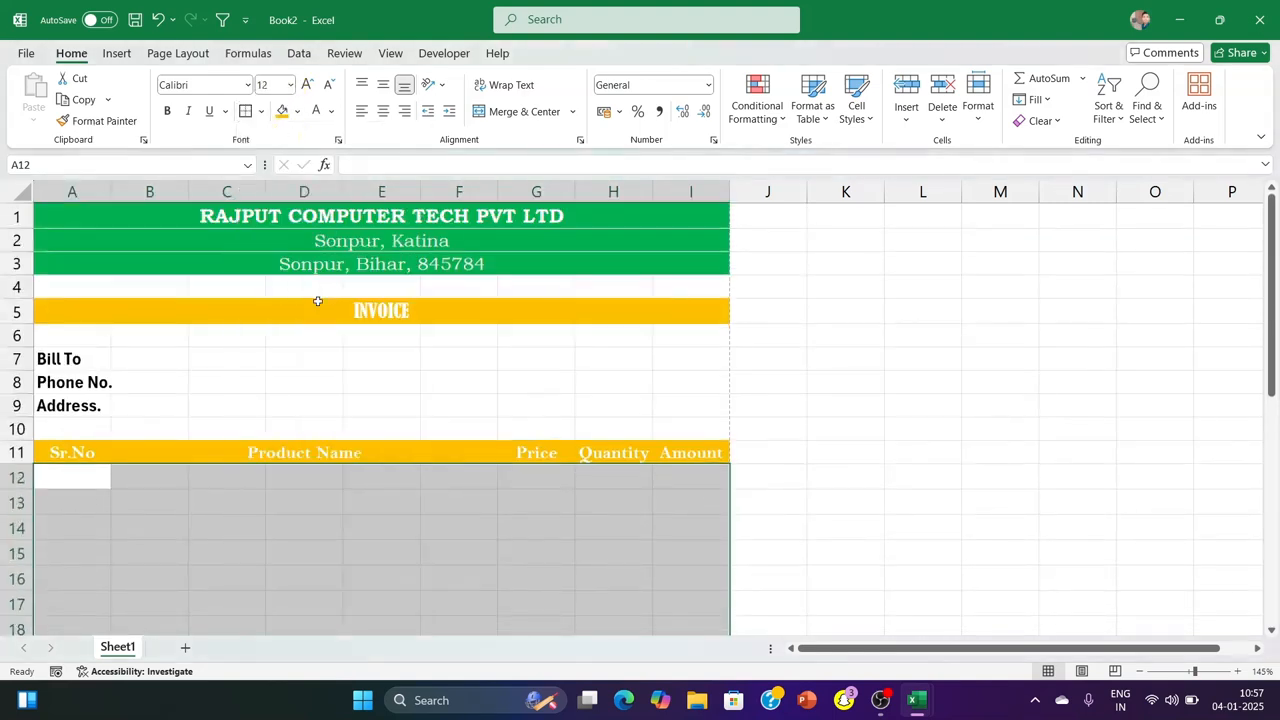
click(892, 378)
scroll(480, 409, down, 9)
scroll(480, 409, down, 4)
scroll(480, 409, up, 12)
scroll(475, 406, down, 1)
drag(73, 336, 679, 497)
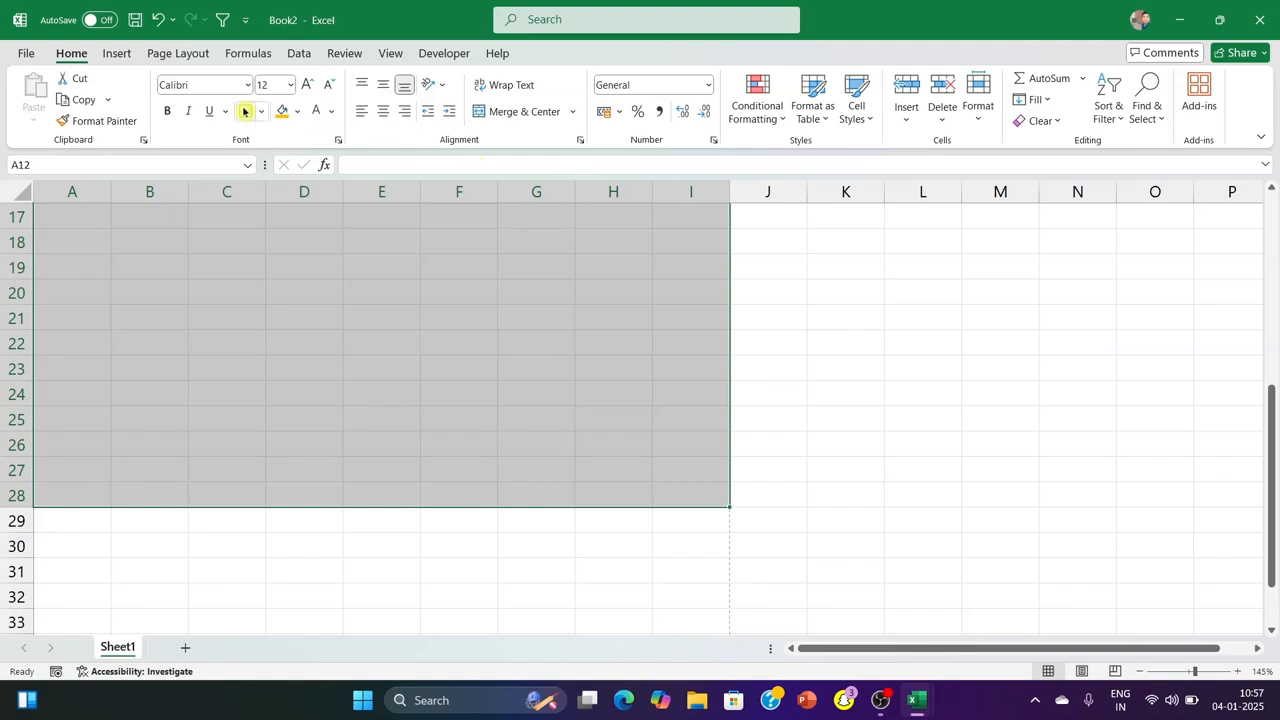
scroll(679, 497, up, 5)
click(920, 323)
scroll(241, 482, down, 6)
scroll(241, 482, up, 2)
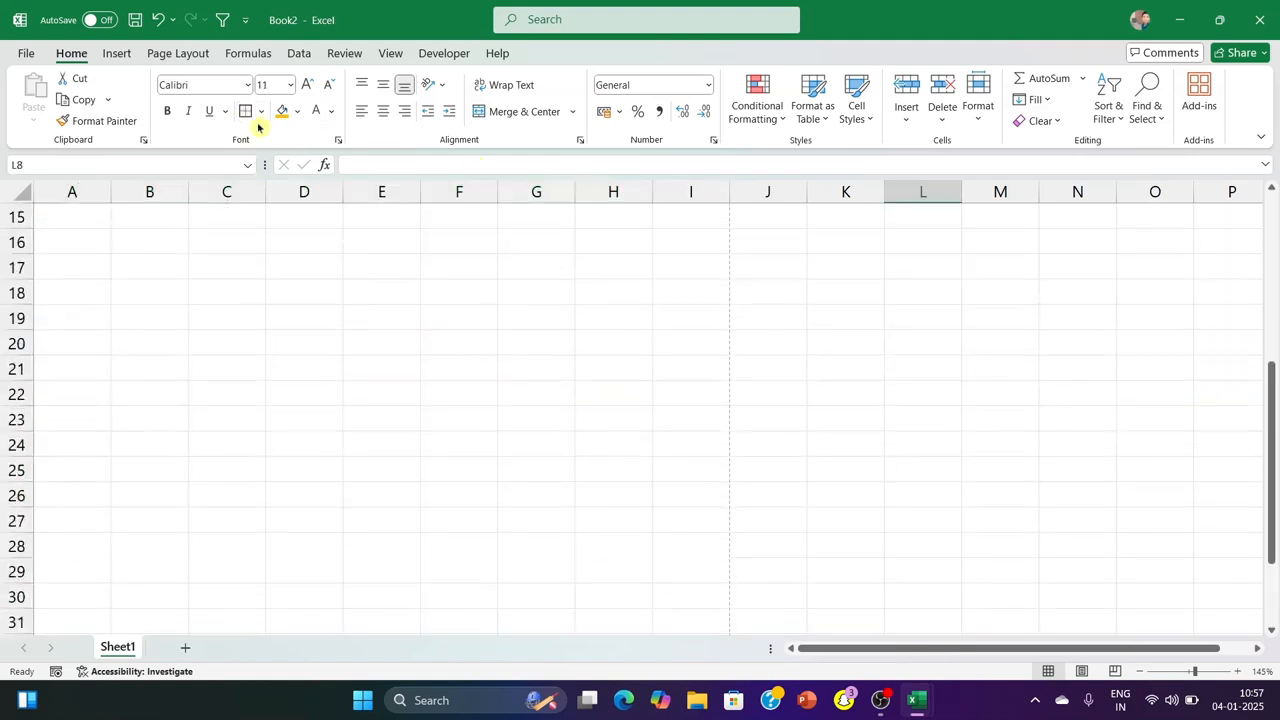
Set the border line colour to Automatic and choose a thicker solid line style, trying the border on cell L8
click(261, 112)
mouse_move(386, 571)
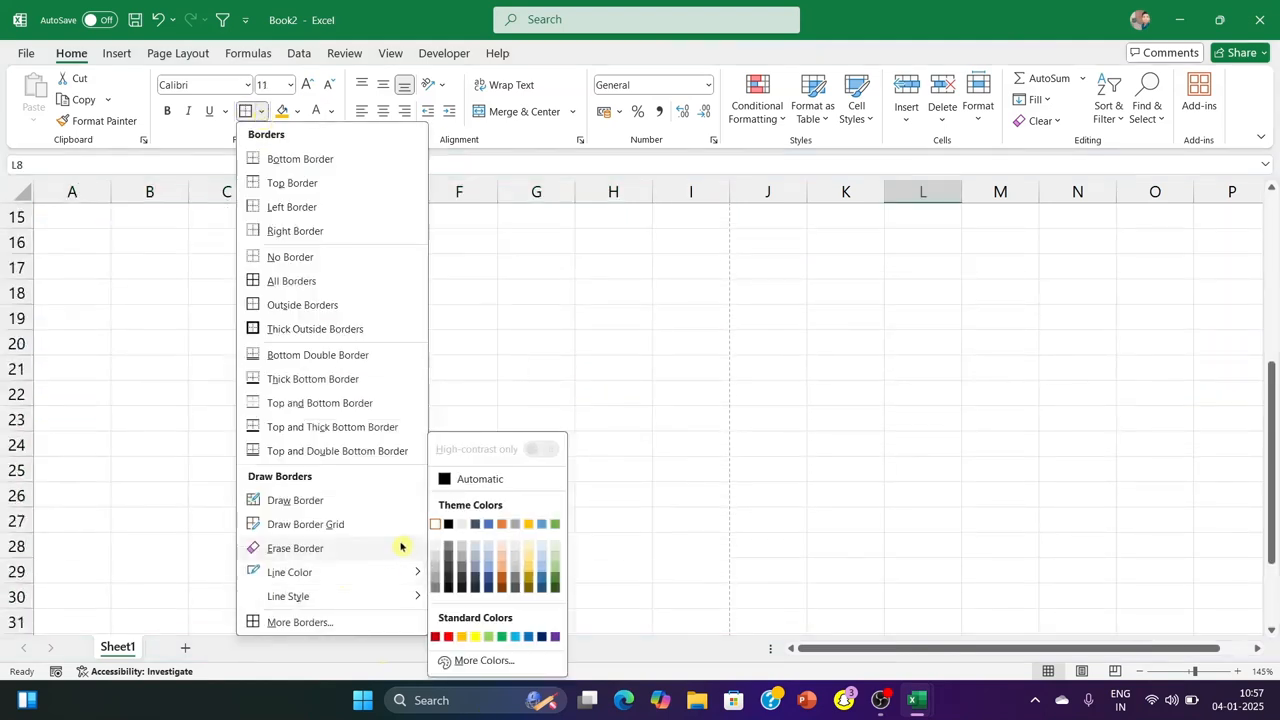
click(441, 480)
click(246, 111)
scroll(343, 408, up, 5)
scroll(377, 443, down, 9)
scroll(377, 443, up, 9)
click(261, 112)
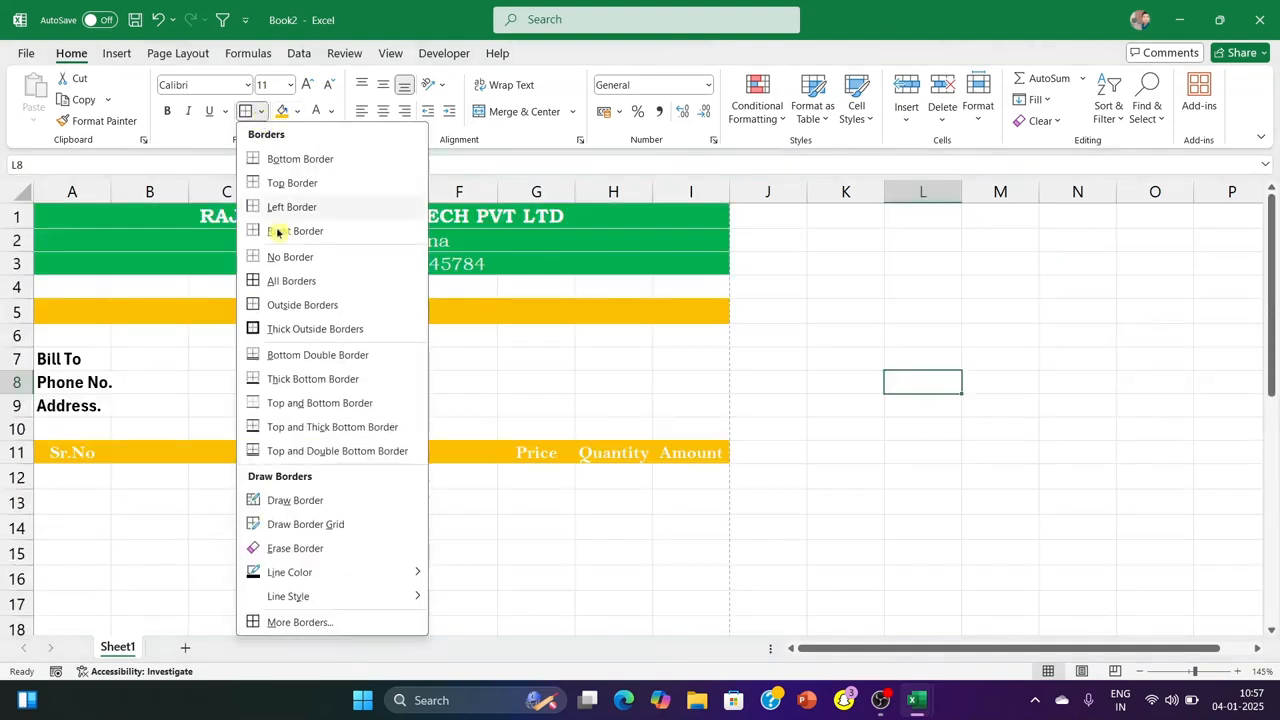
mouse_move(340, 596)
click(488, 530)
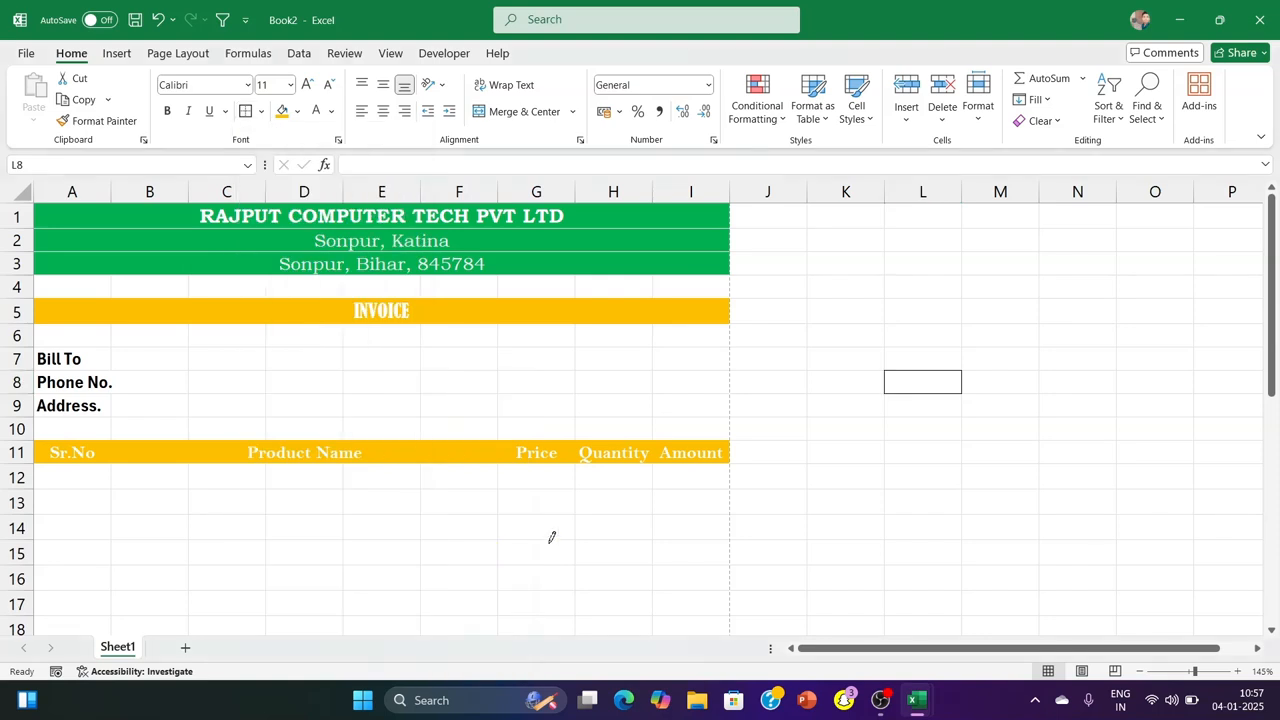
Put an outside border around the item area A12:I31
scroll(202, 283, down, 3)
drag(62, 251, 680, 572)
click(249, 118)
scroll(800, 450, up, 5)
click(845, 480)
scroll(550, 442, down, 7)
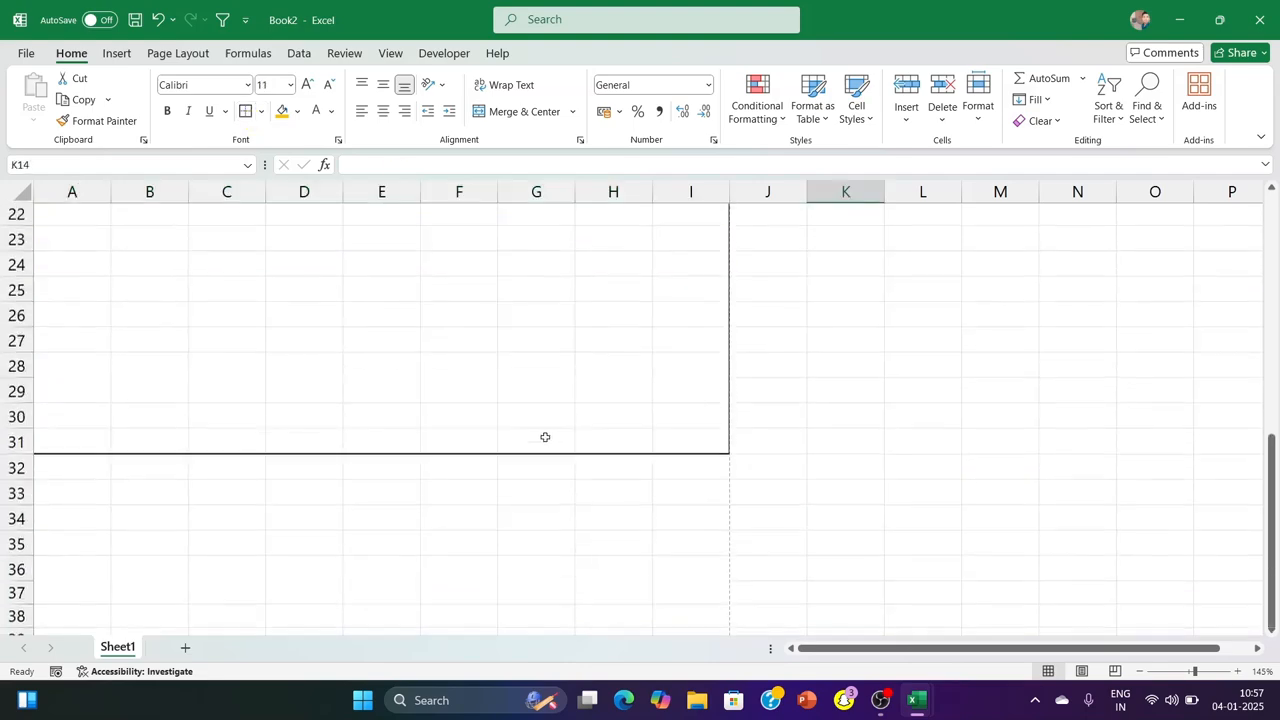
Add outside borders around each column block of the item area: A12:A31, B12:F31, G12:G31 and H12:H31
scroll(540, 437, up, 8)
scroll(220, 402, down, 2)
drag(62, 330, 83, 571)
click(245, 111)
scroll(143, 437, up, 3)
drag(143, 437, 451, 606)
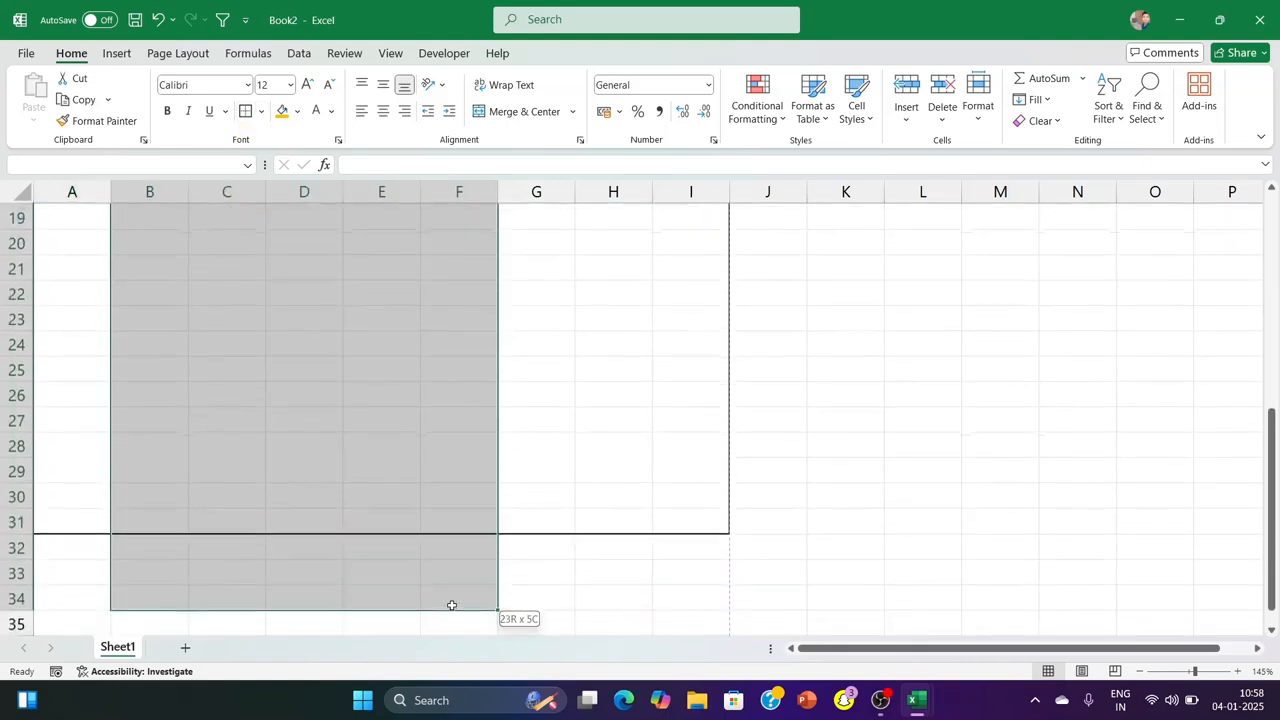
click(249, 113)
drag(571, 423, 532, 622)
click(245, 111)
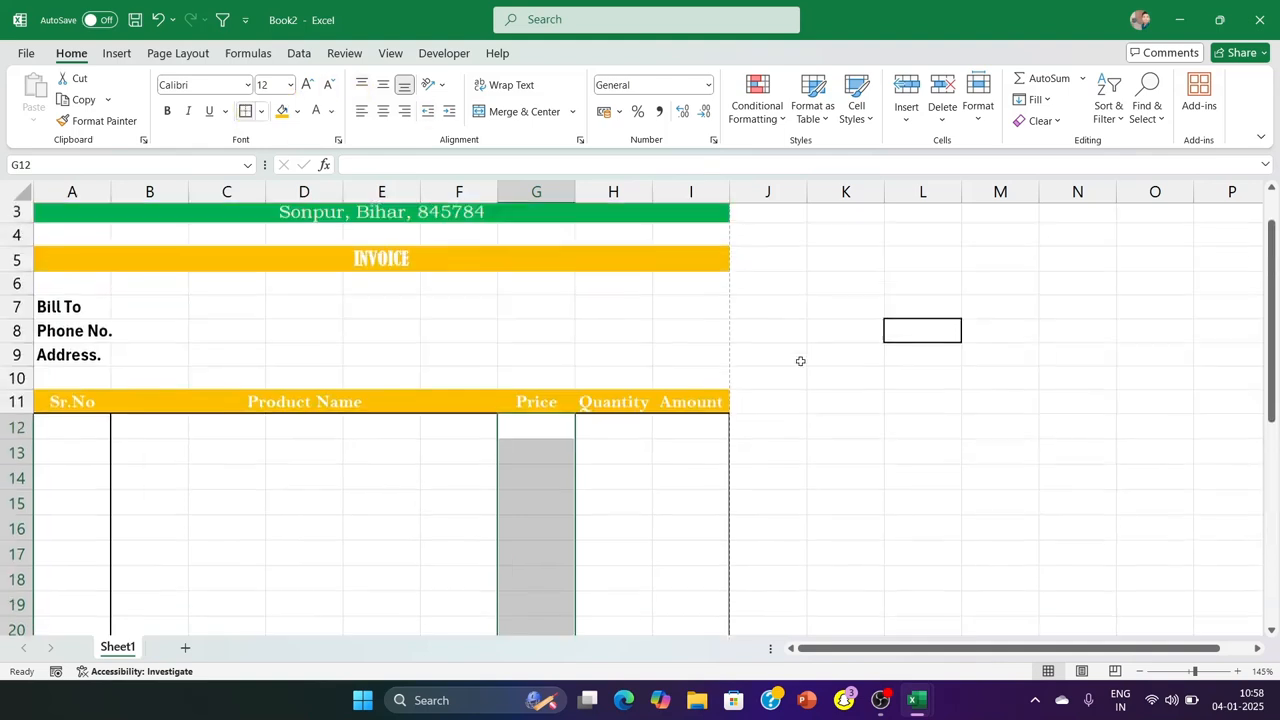
drag(634, 423, 629, 505)
click(258, 117)
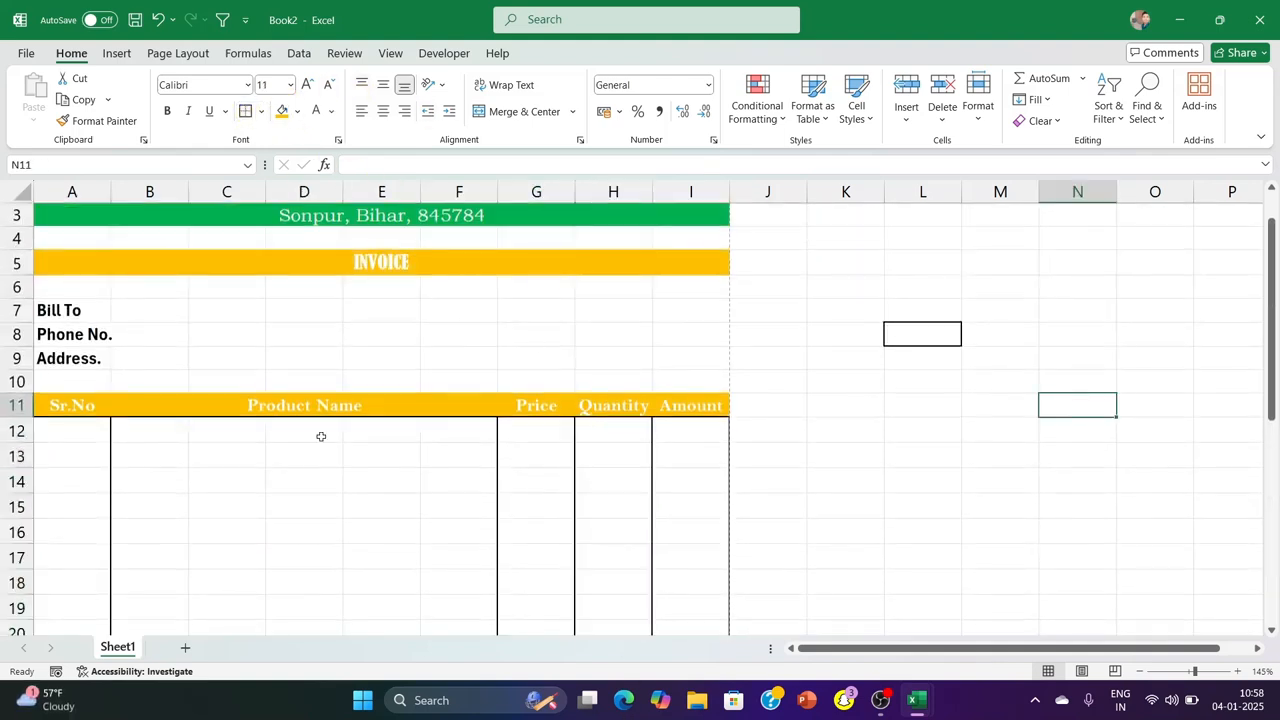
Merge the Product Name cells B12:F31 across each row
drag(134, 429, 474, 496)
click(573, 111)
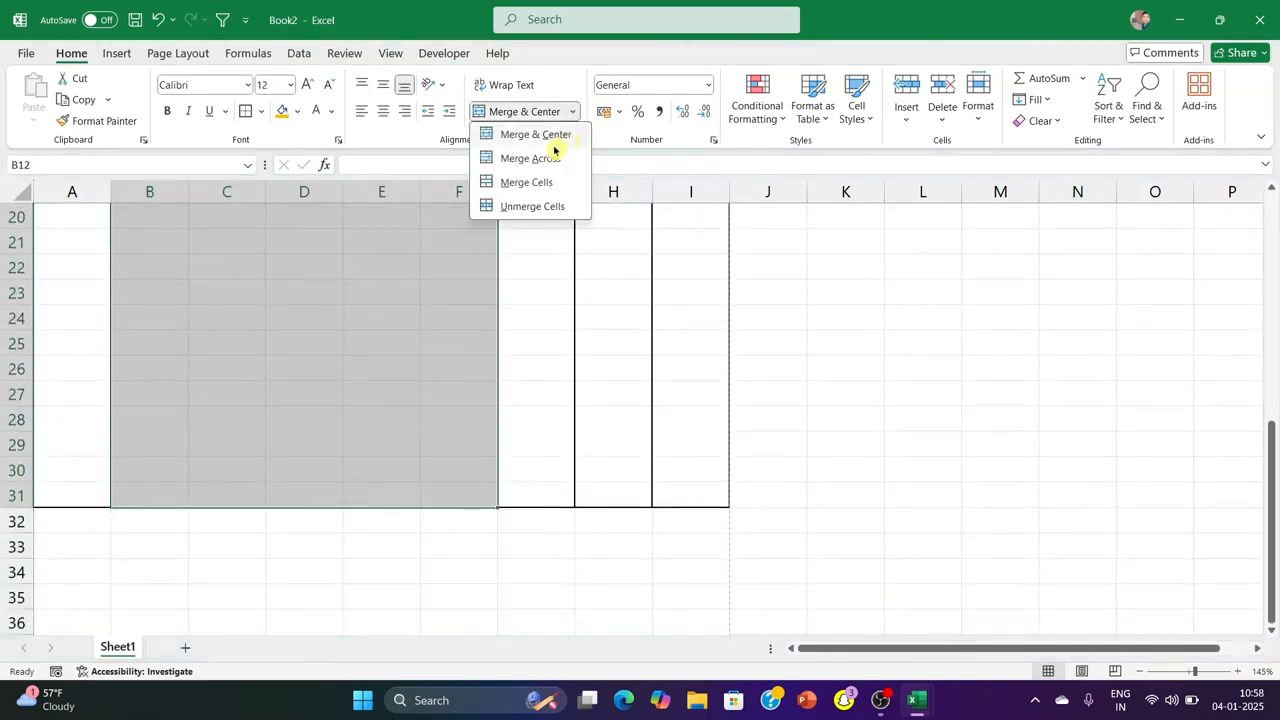
click(557, 157)
scroll(800, 330, up, 1)
click(907, 410)
Apply all borders to the table heading row A11:I11
drag(70, 402, 668, 400)
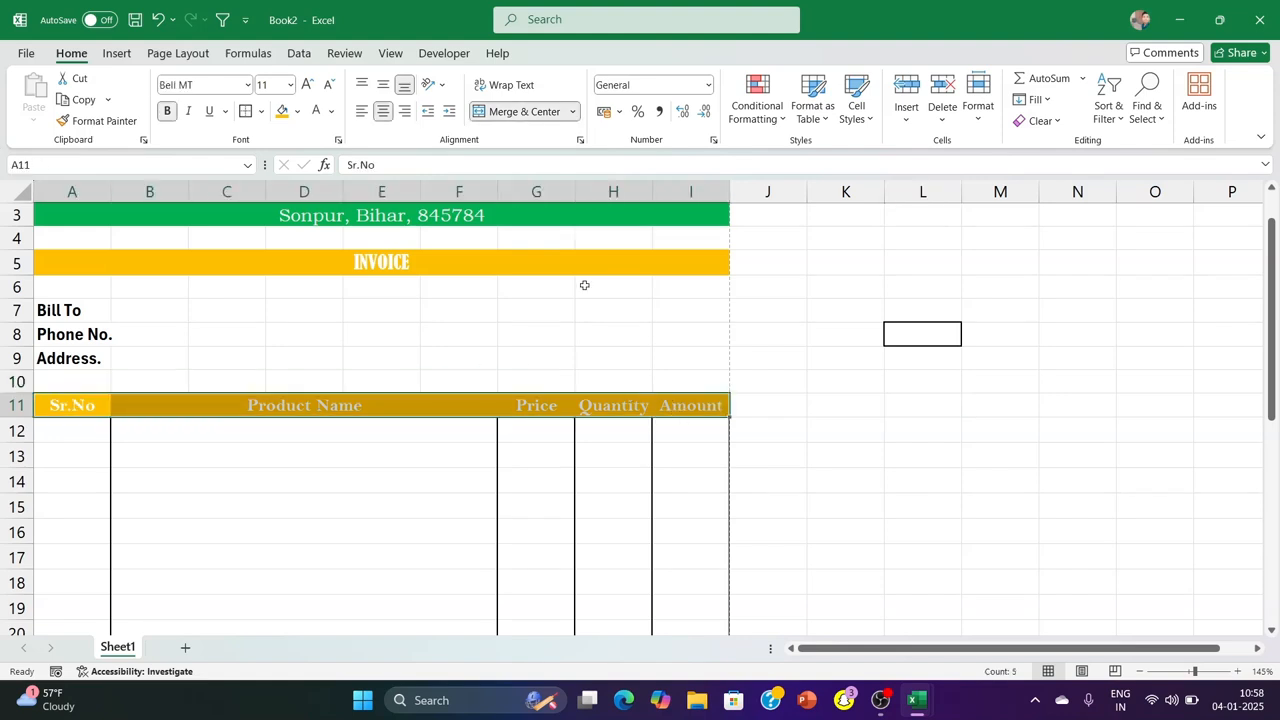
click(260, 111)
click(274, 278)
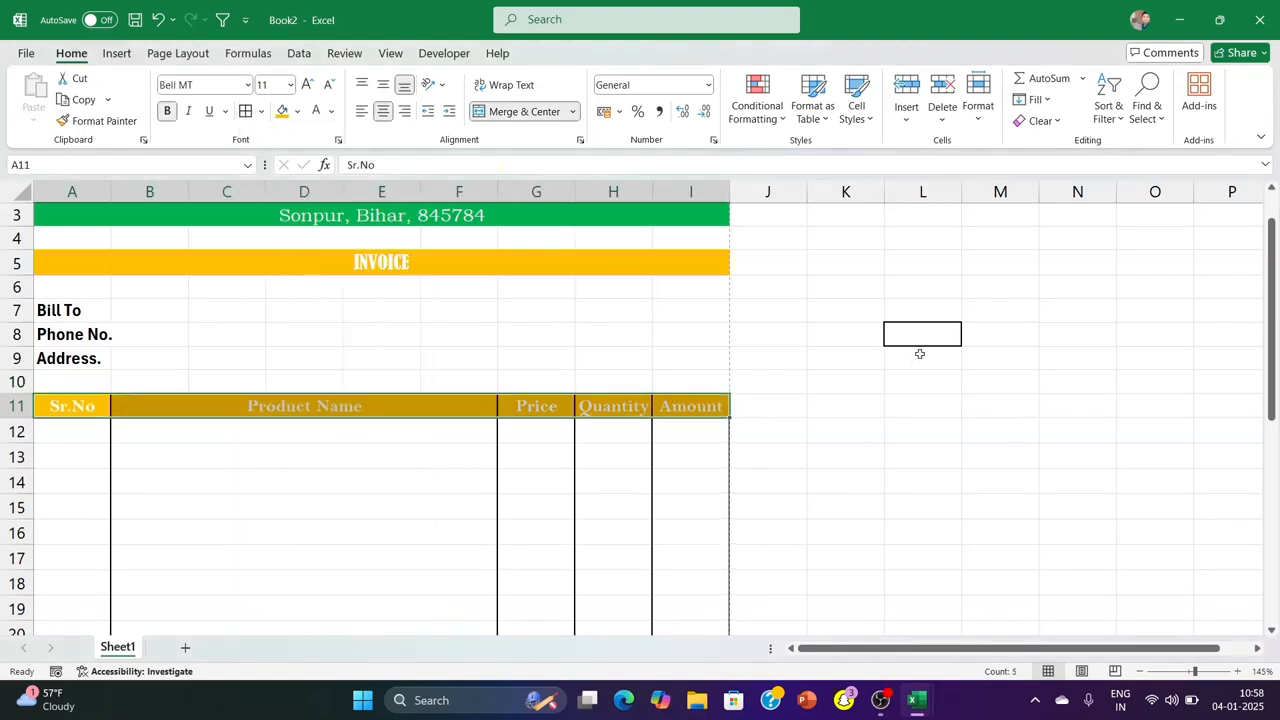
Put an outside border around the upper invoice section A1:I10 and check it in the print preview
click(920, 354)
key(ctrl+p)
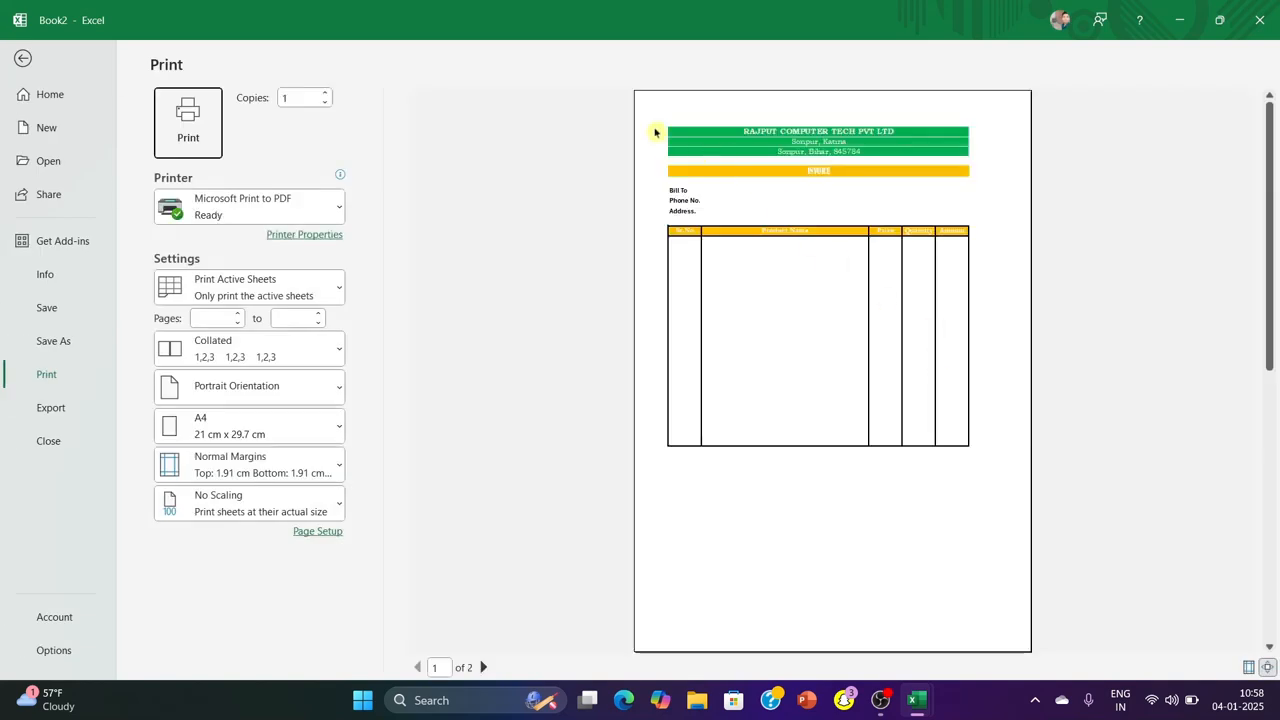
click(22, 58)
scroll(73, 220, up, 1)
drag(55, 218, 163, 434)
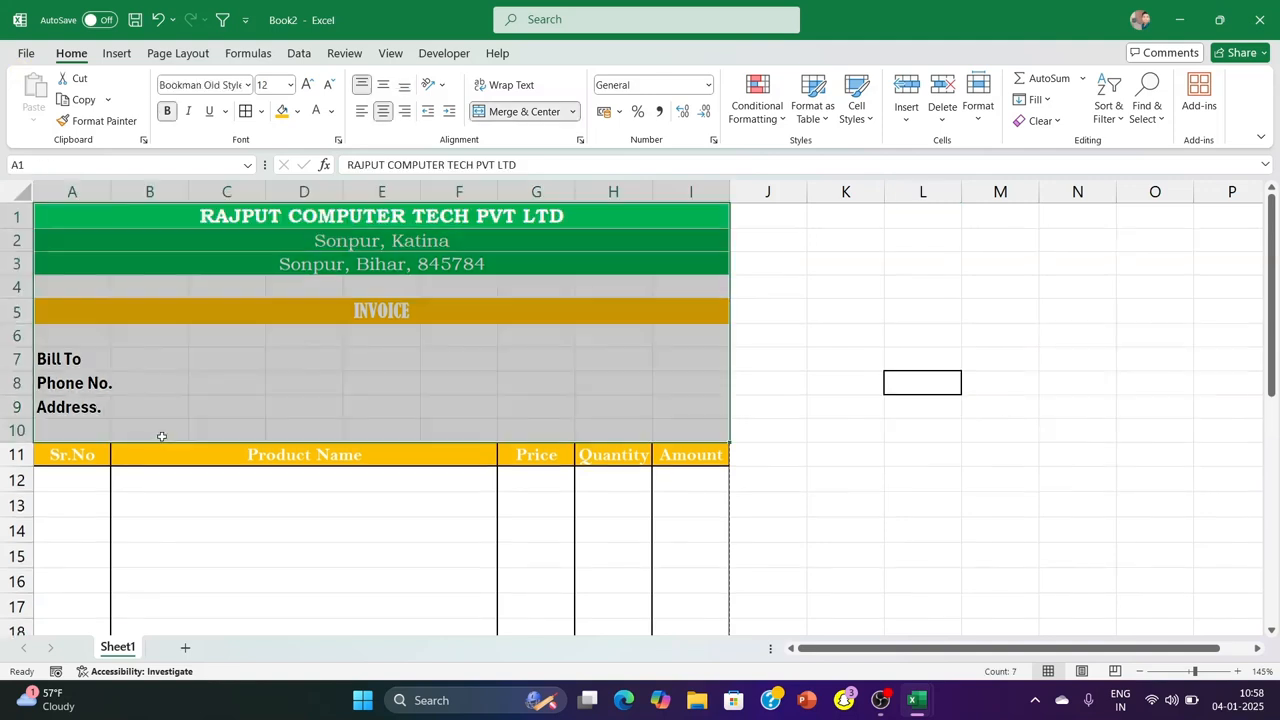
click(258, 111)
click(300, 301)
click(955, 408)
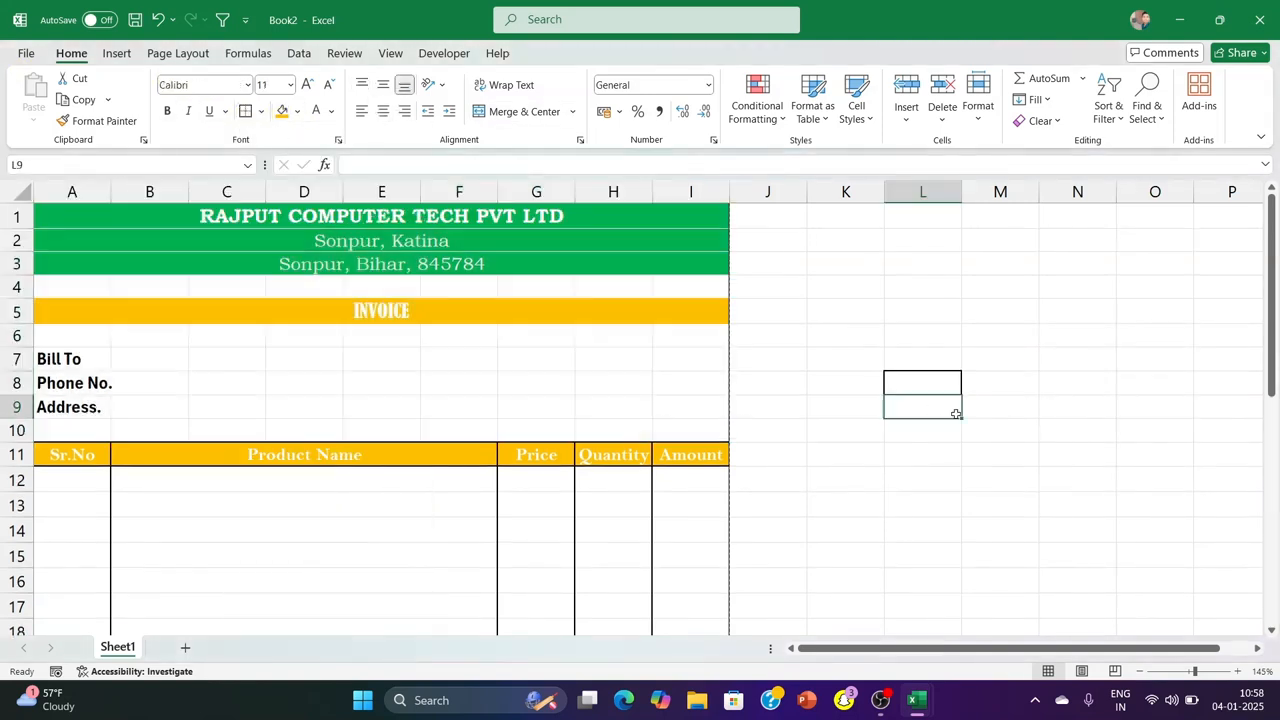
key(ctrl+p)
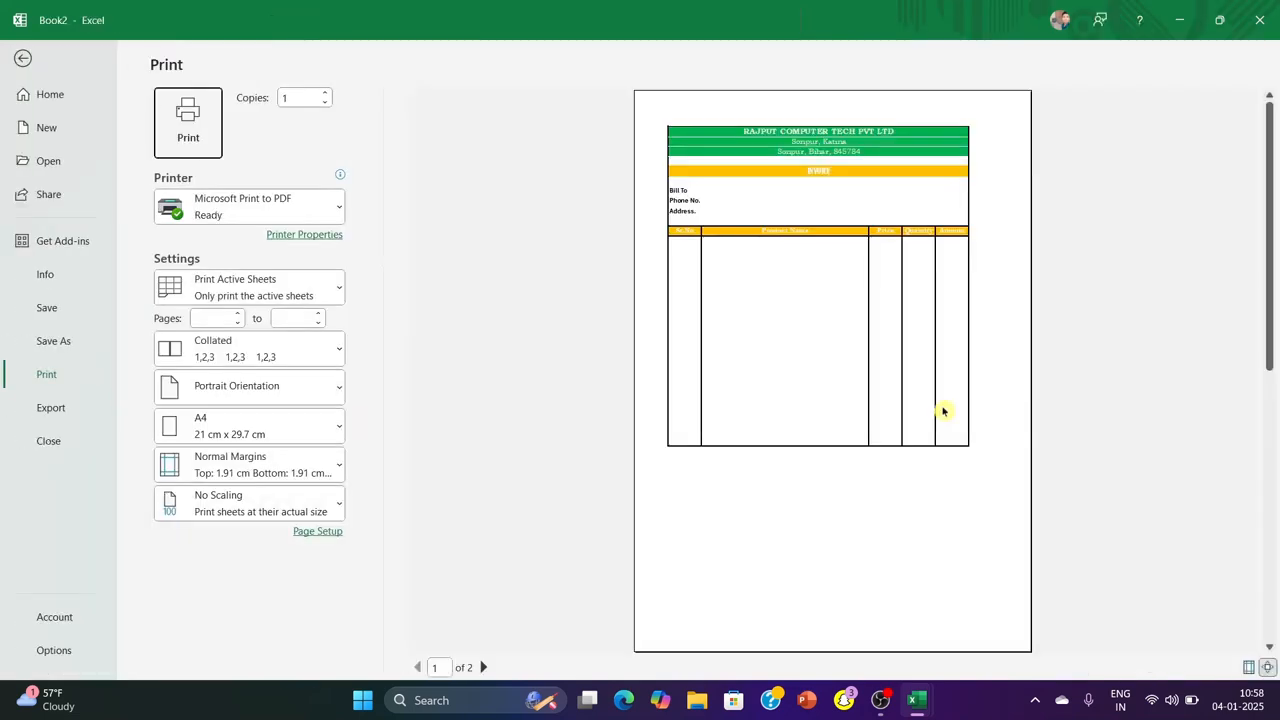
click(22, 57)
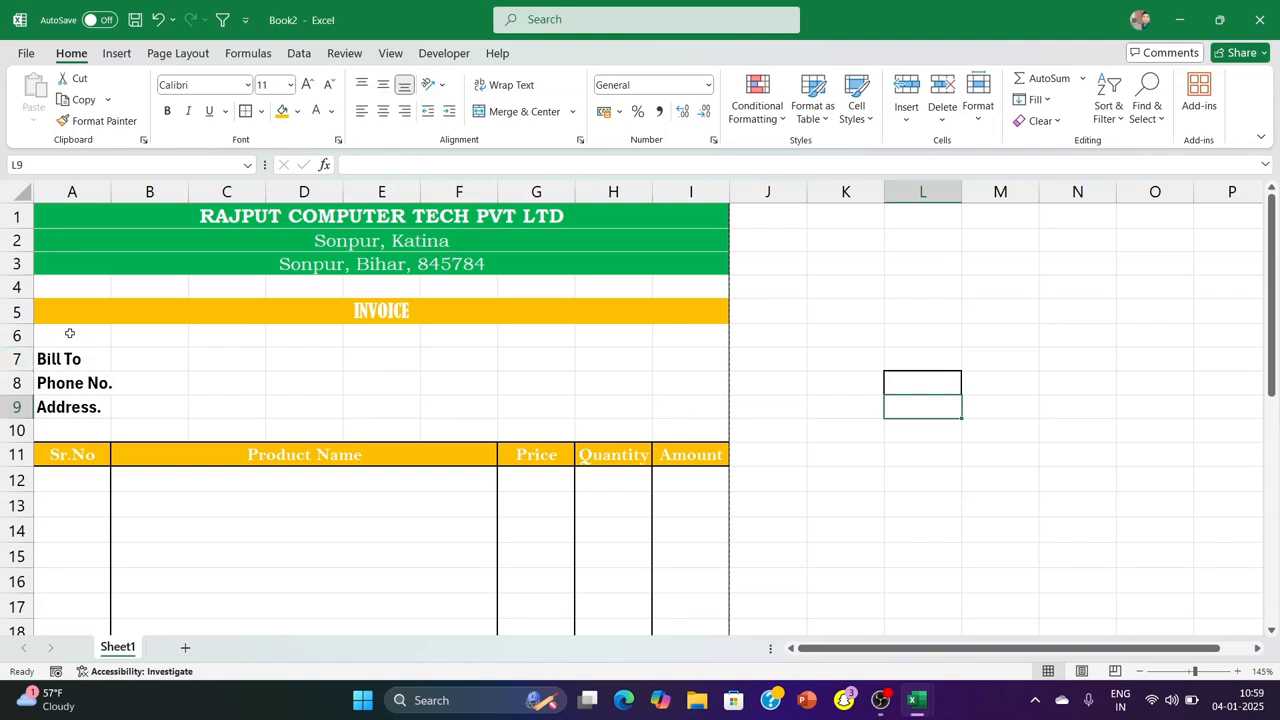
Enter the label "Inovoice No." in G7 and "Date" in G8
click(520, 364)
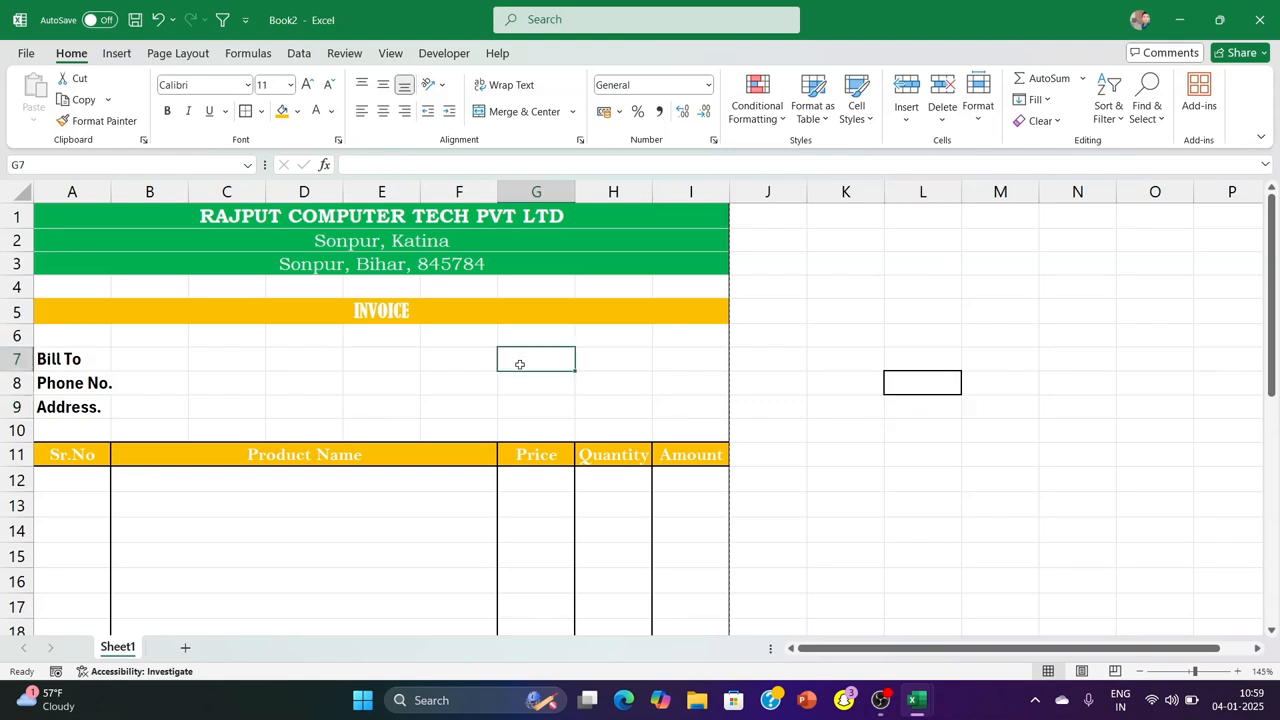
text(Inovoi)
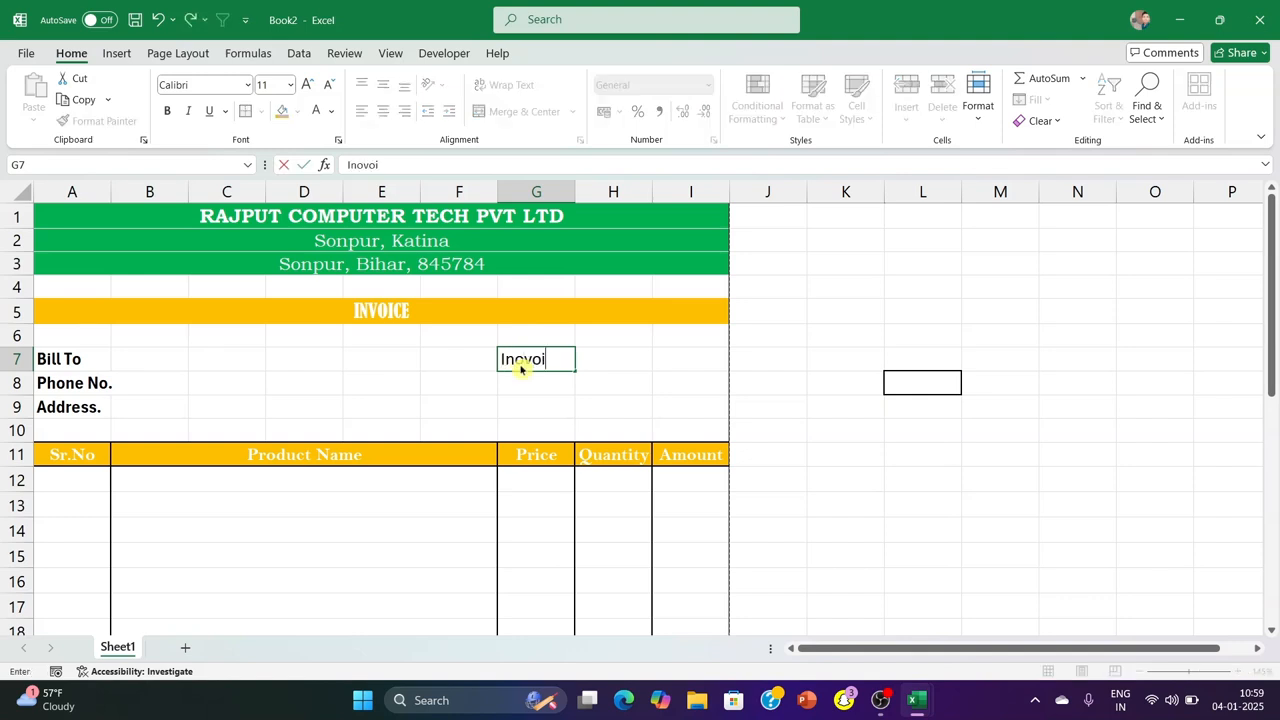
text(ce No.)
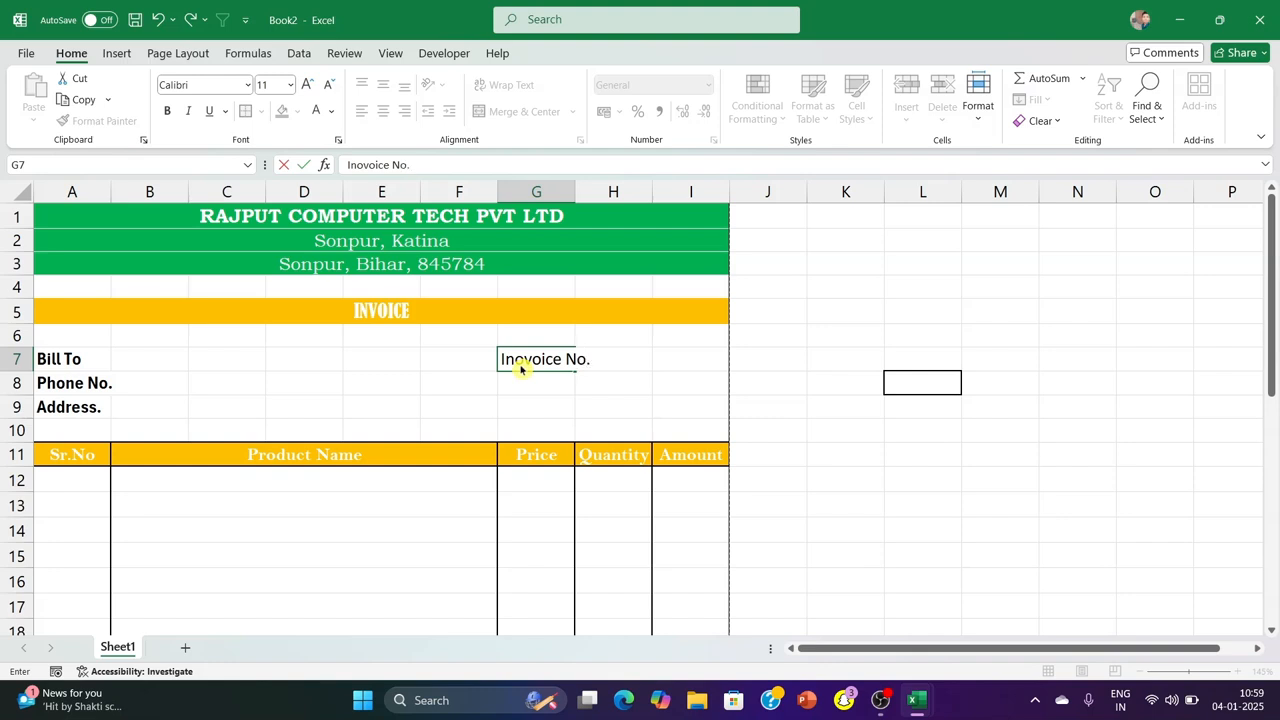
key(Return)
text(Date)
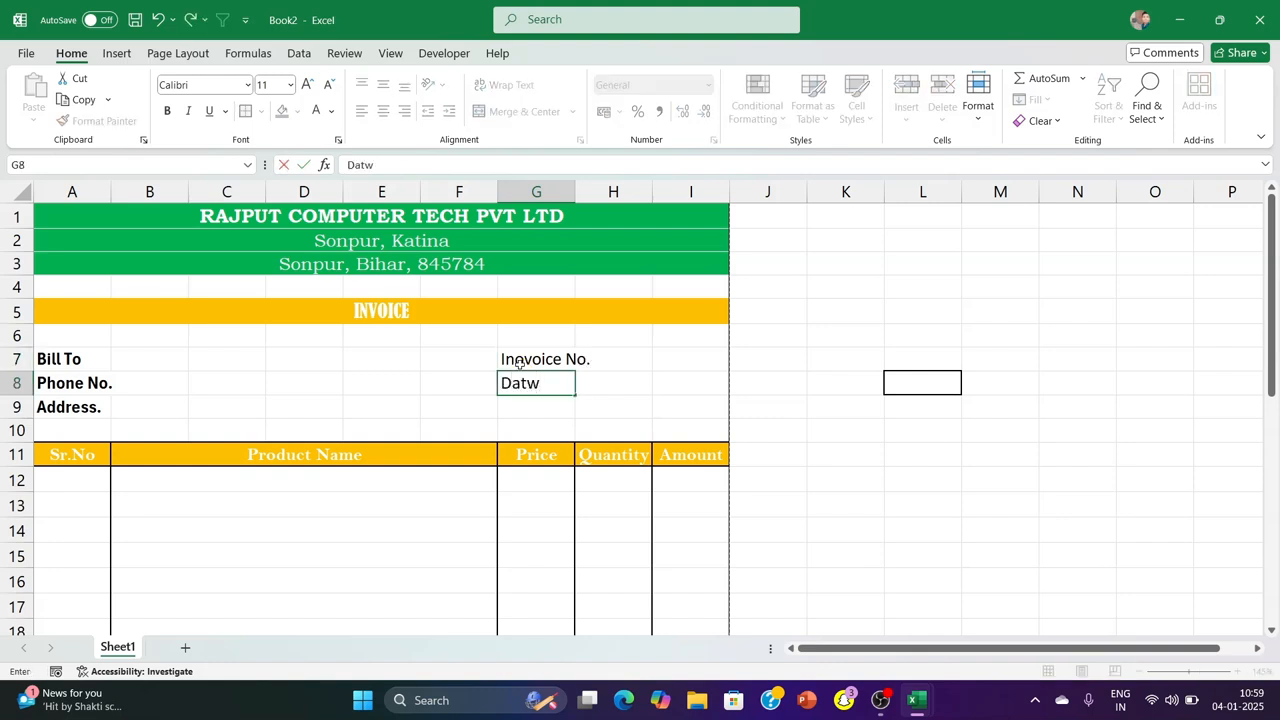
click(997, 406)
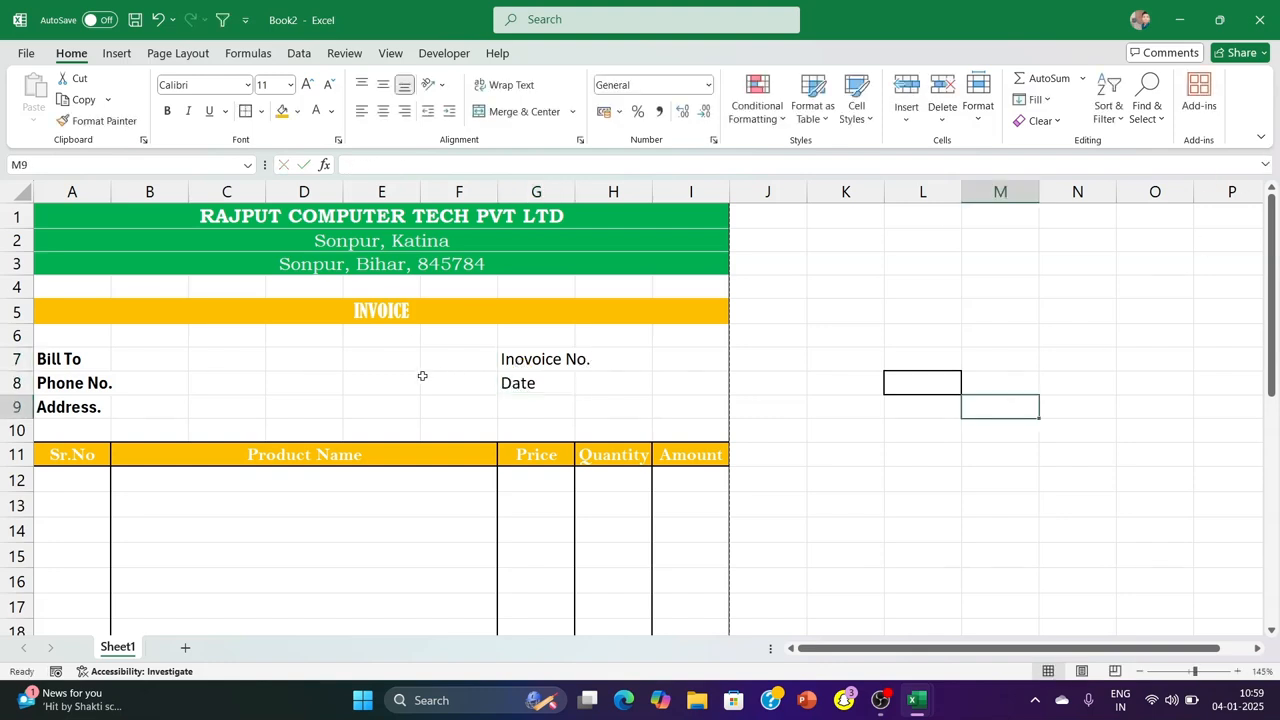
Merge the invoice number label across G7:H7 and align it left
drag(450, 358, 700, 383)
click(866, 376)
click(524, 111)
click(524, 111)
click(849, 364)
click(519, 359)
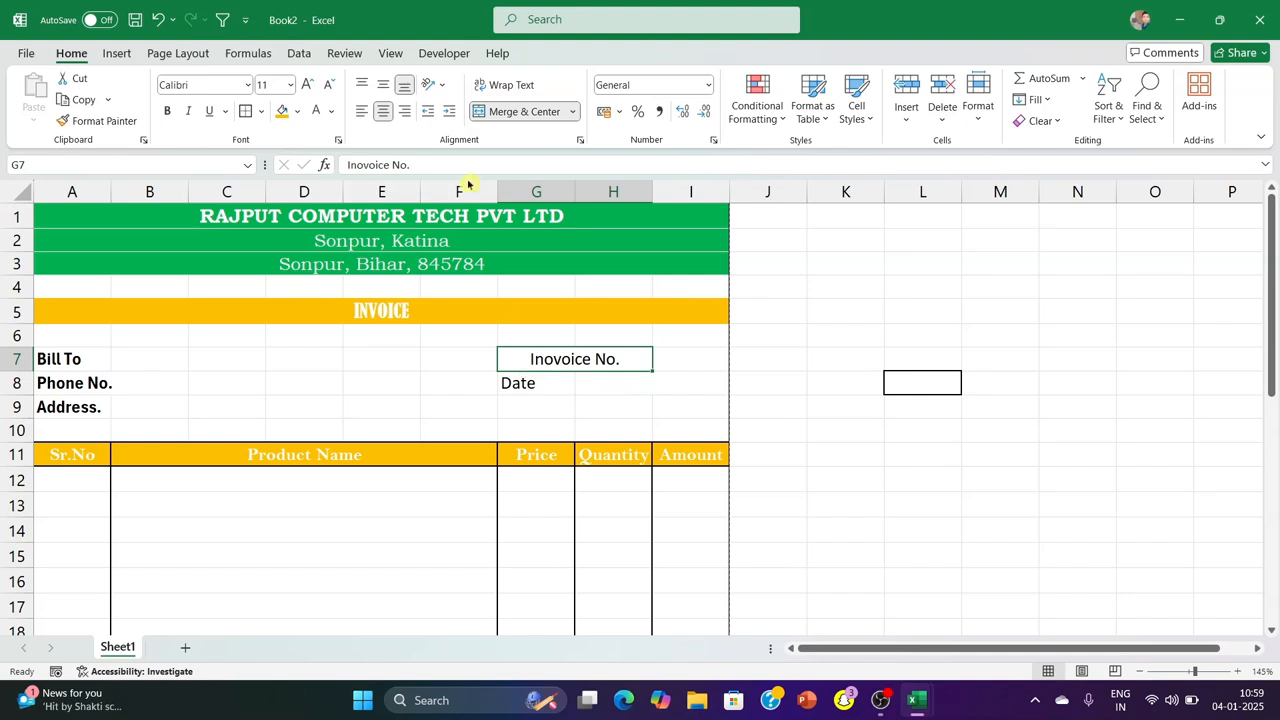
click(364, 113)
click(943, 411)
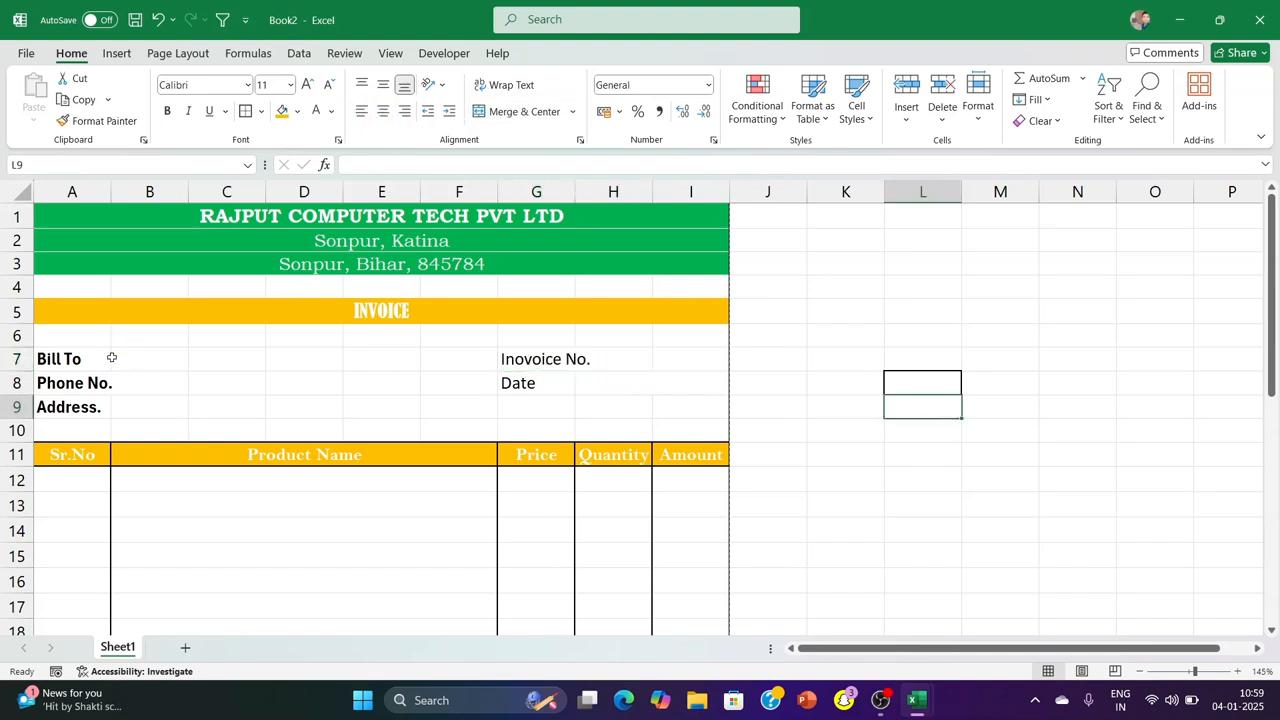
Merge the Phone No. label cells A8:B8 without centring the text
drag(100, 384, 137, 382)
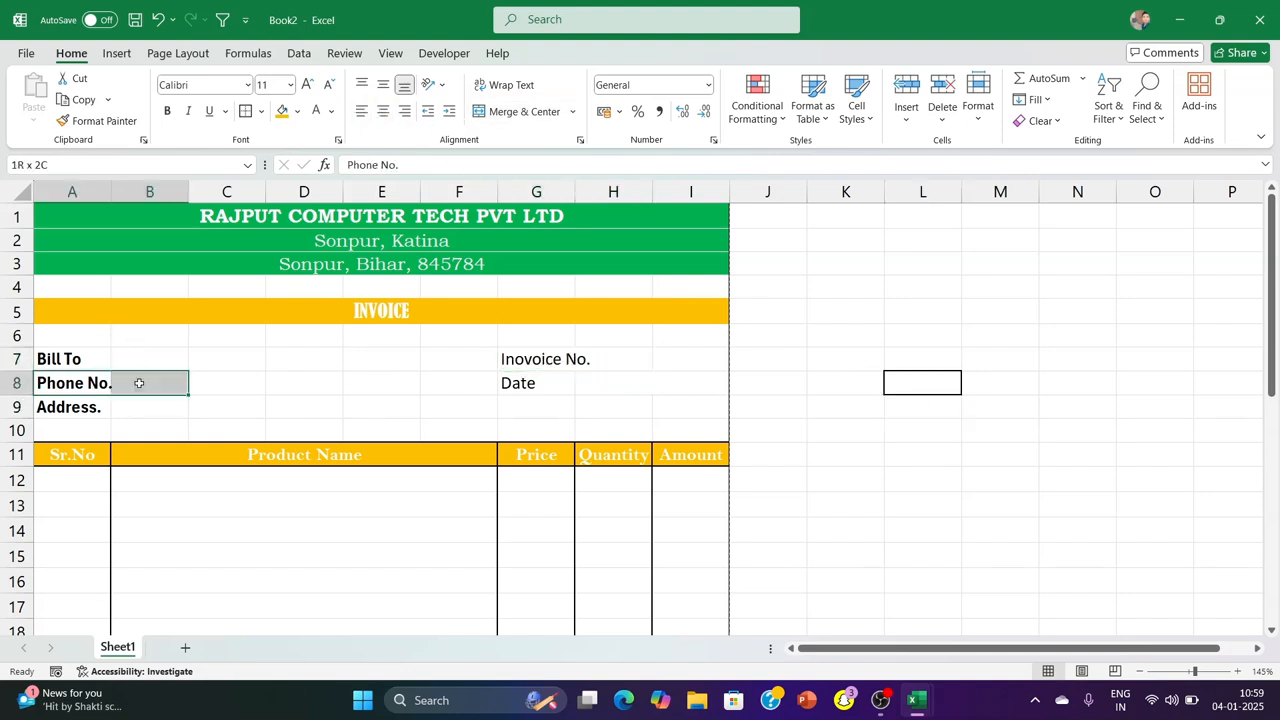
click(572, 111)
click(545, 163)
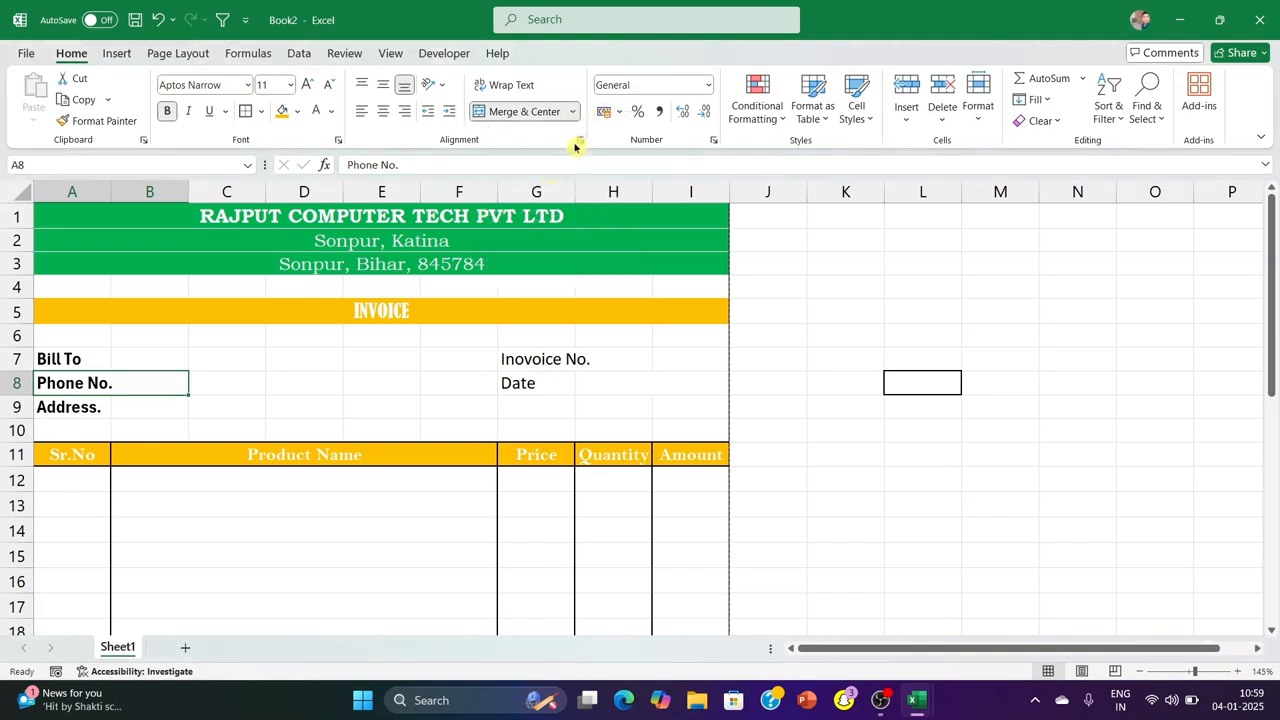
click(847, 359)
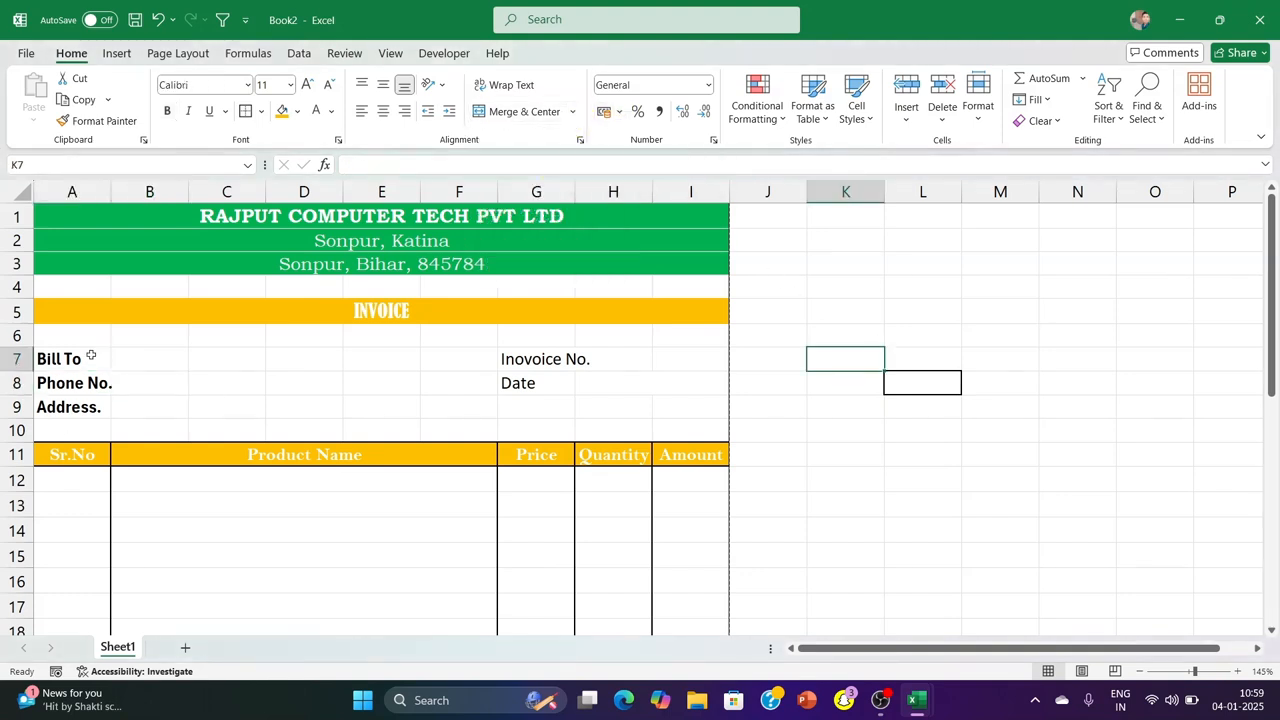
Make the invoice number and Date labels in G7:I8 bold
drag(522, 358, 705, 388)
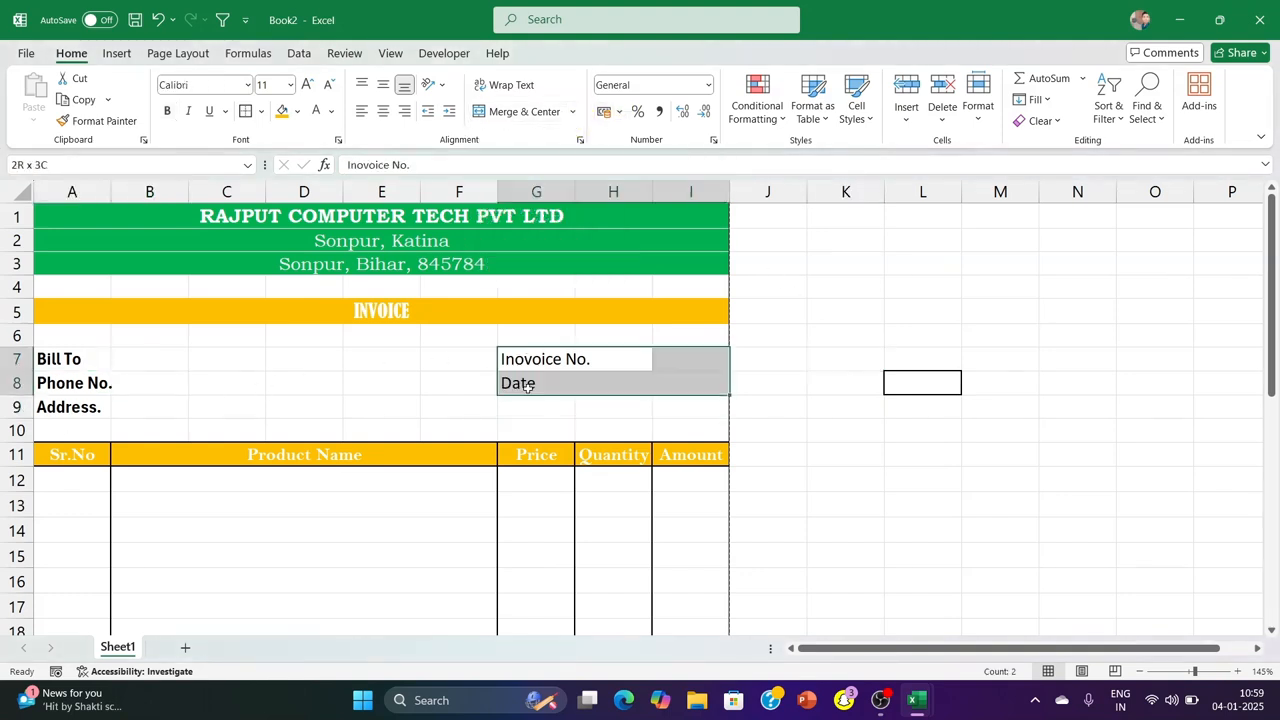
click(167, 110)
click(250, 88)
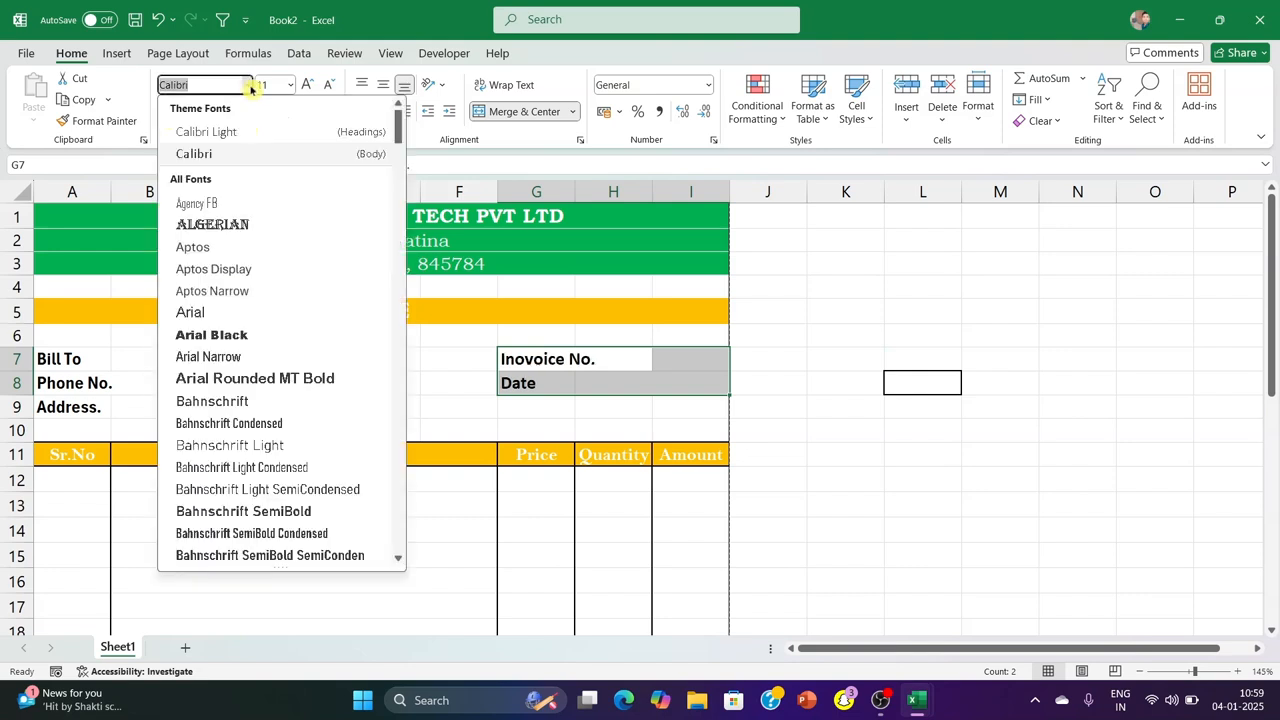
click(250, 88)
drag(838, 290, 836, 300)
Set the billing labels in A7:B9 to the Calibri font and check the invoice in the print preview
drag(60, 358, 150, 405)
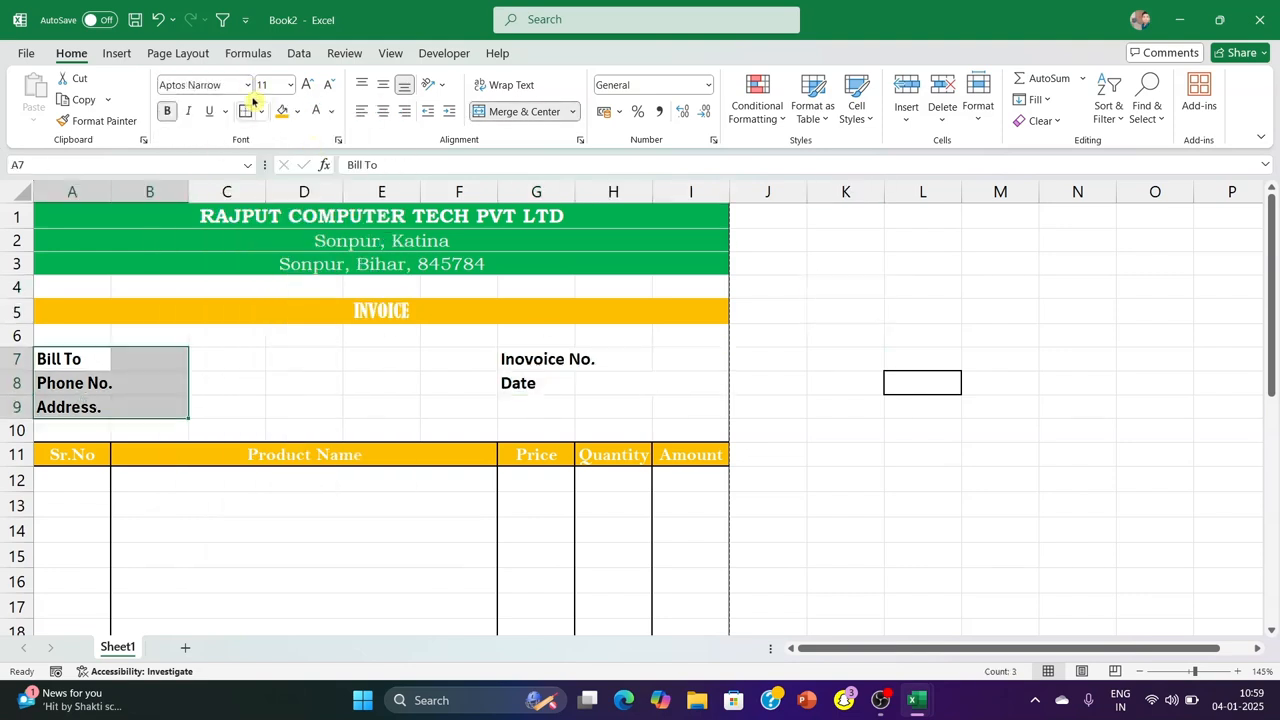
click(244, 86)
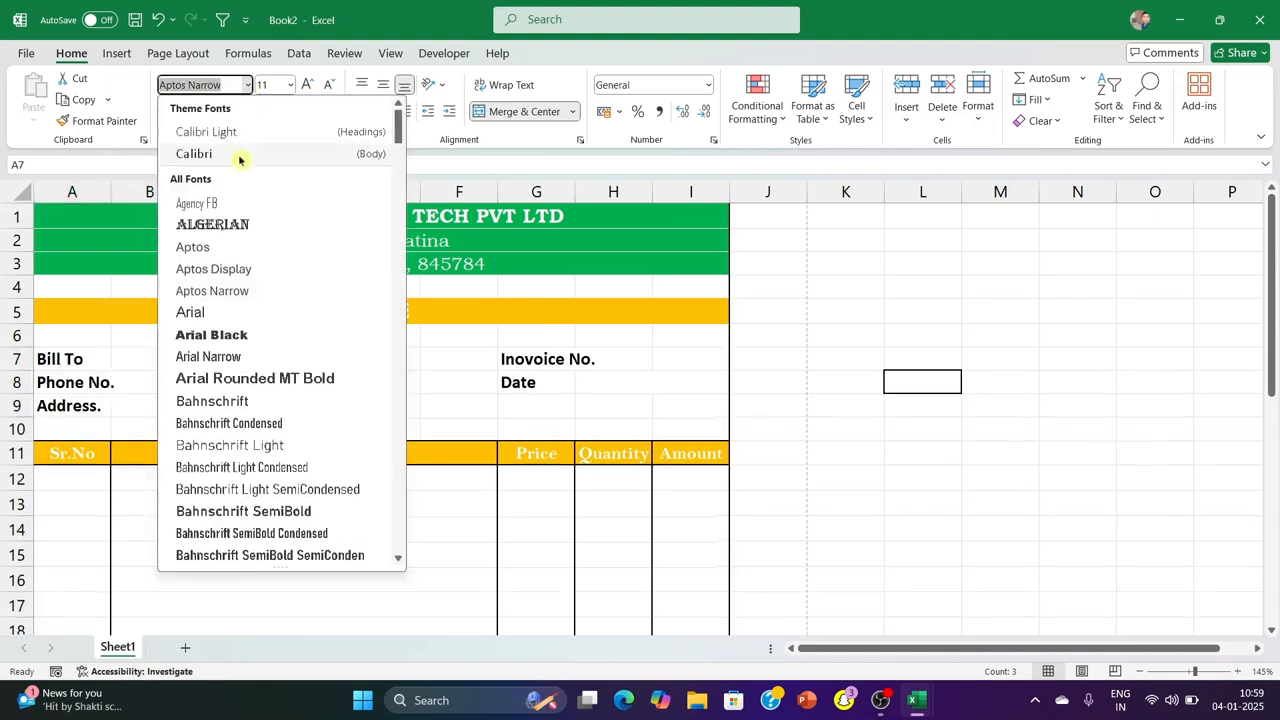
click(1111, 402)
key(ctrl+p)
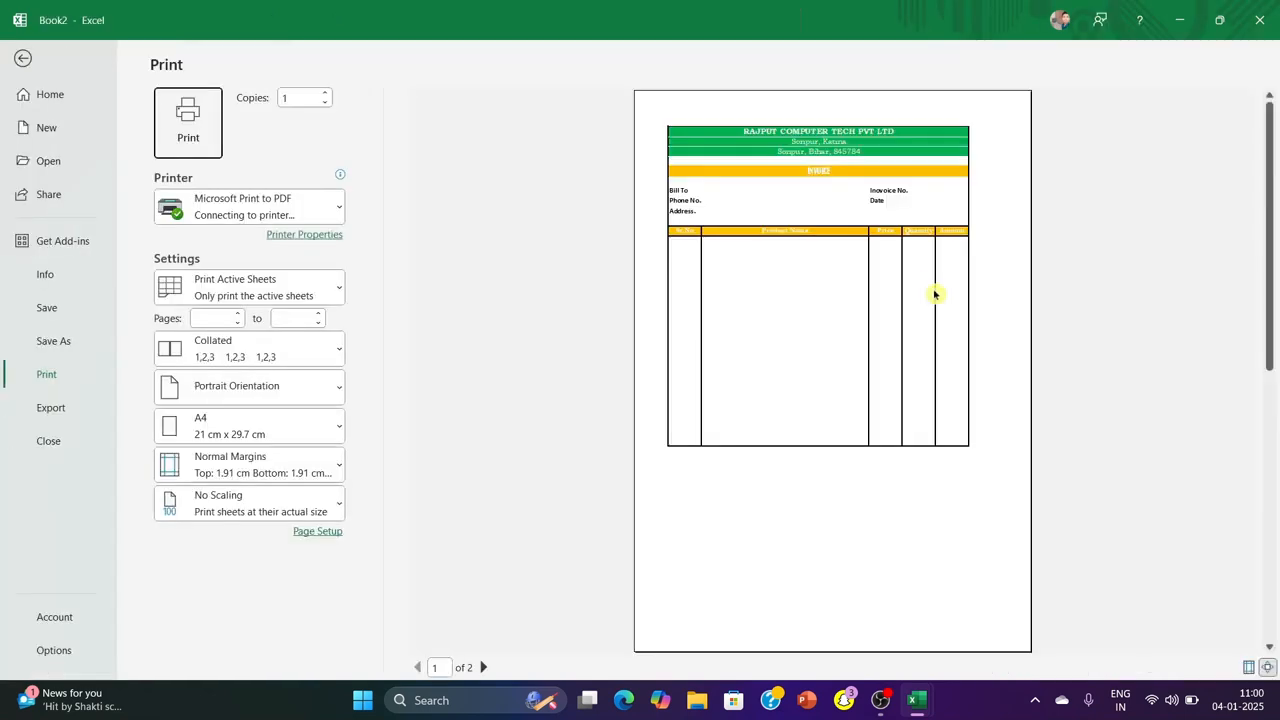
click(24, 58)
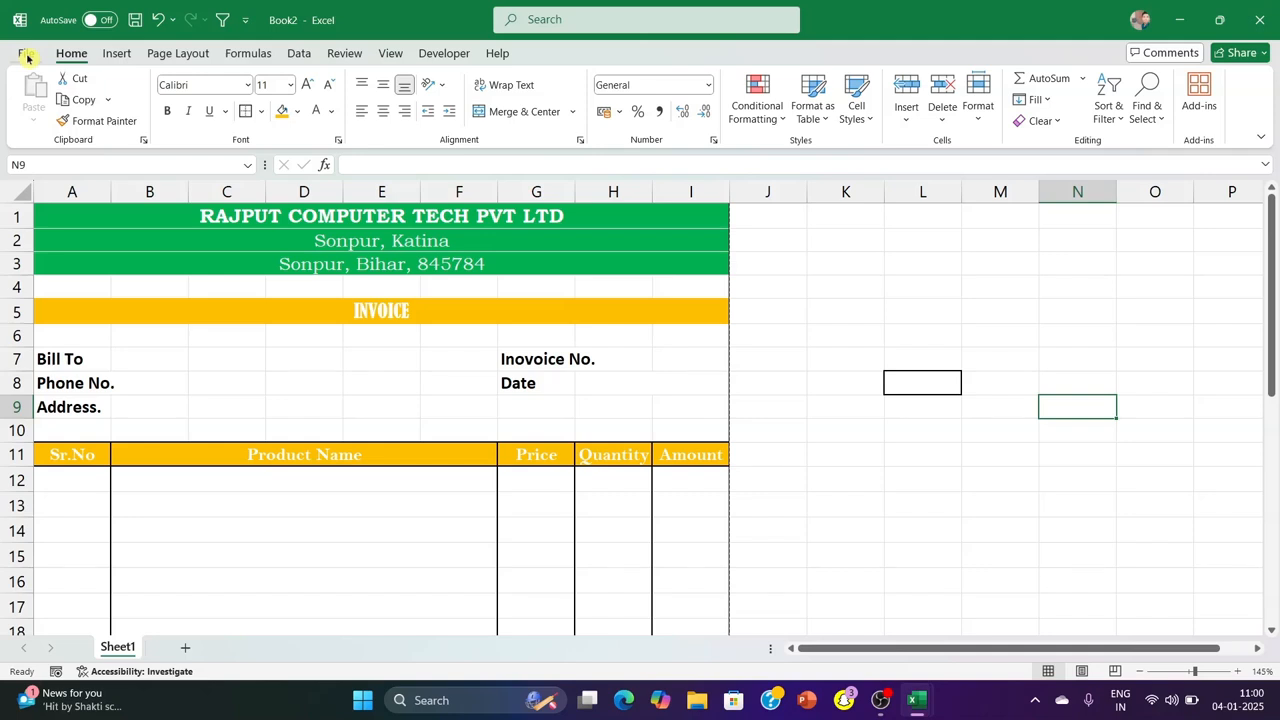
Add a new worksheet and enter the headings Product in A1 and Price in B1
scroll(400, 370, down, 4)
scroll(399, 373, up, 2)
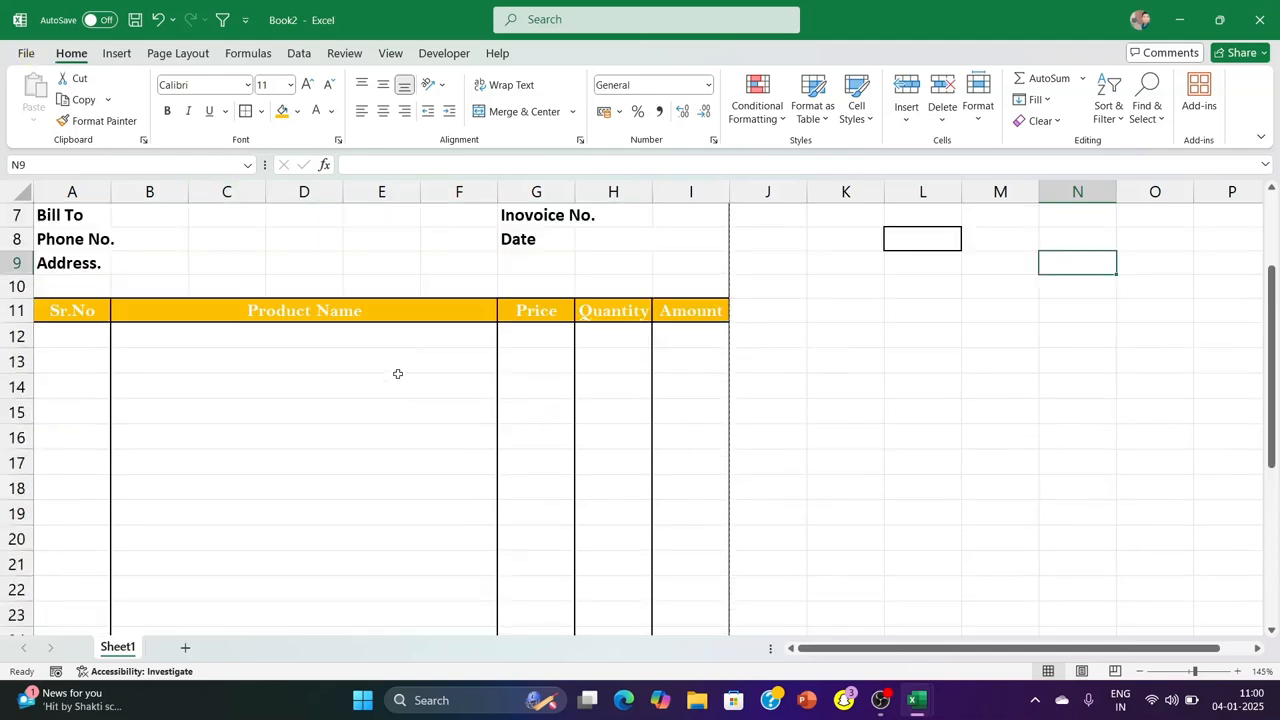
scroll(397, 374, up, 2)
click(366, 482)
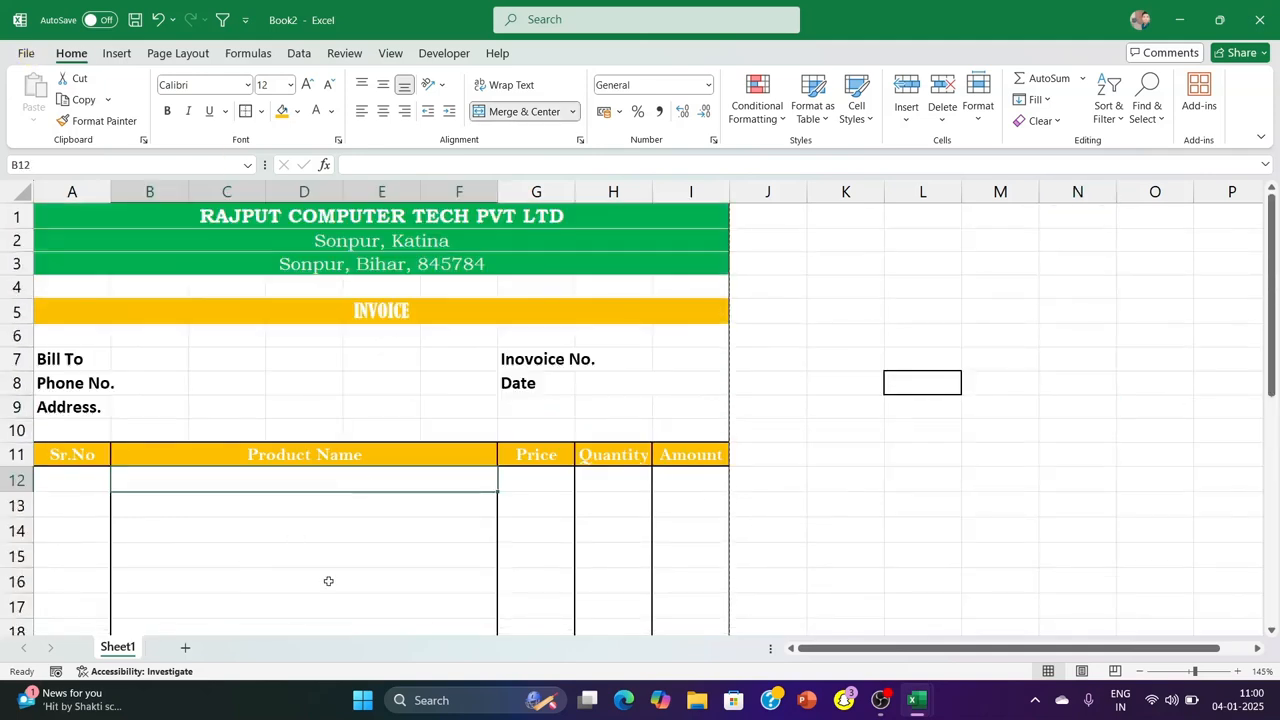
click(185, 649)
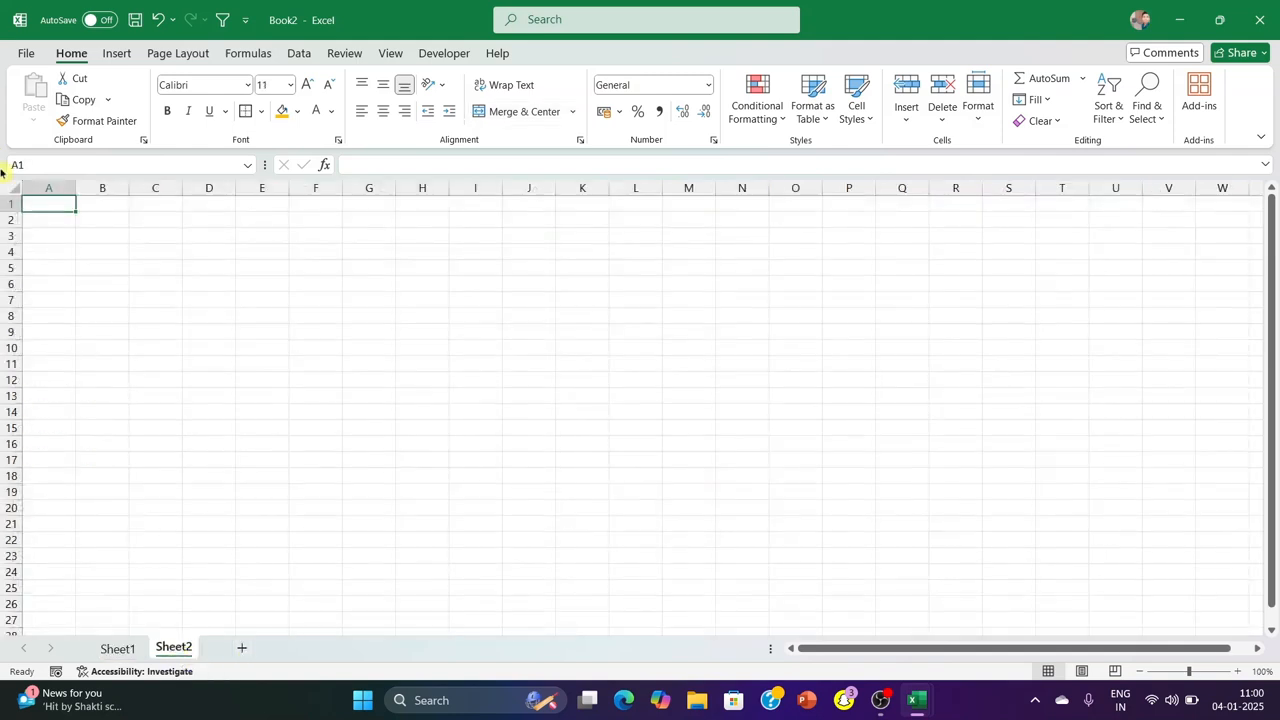
text(Product)
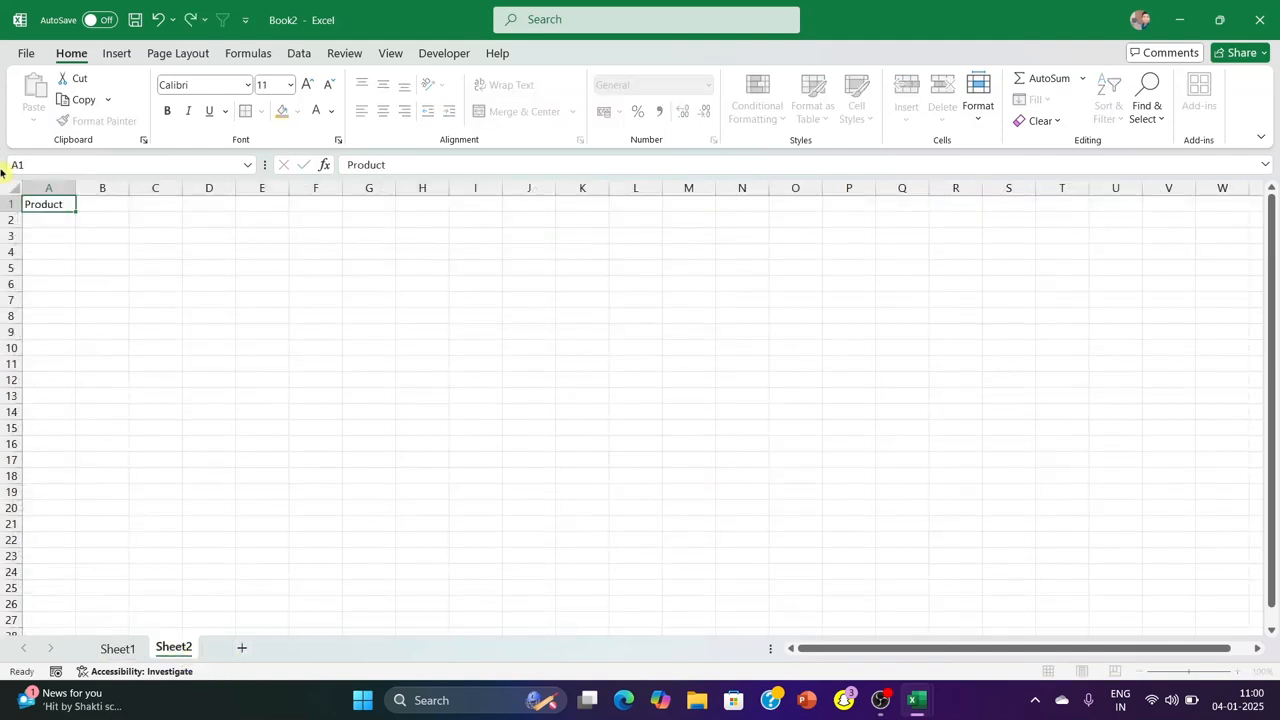
key(Tab)
text(P)
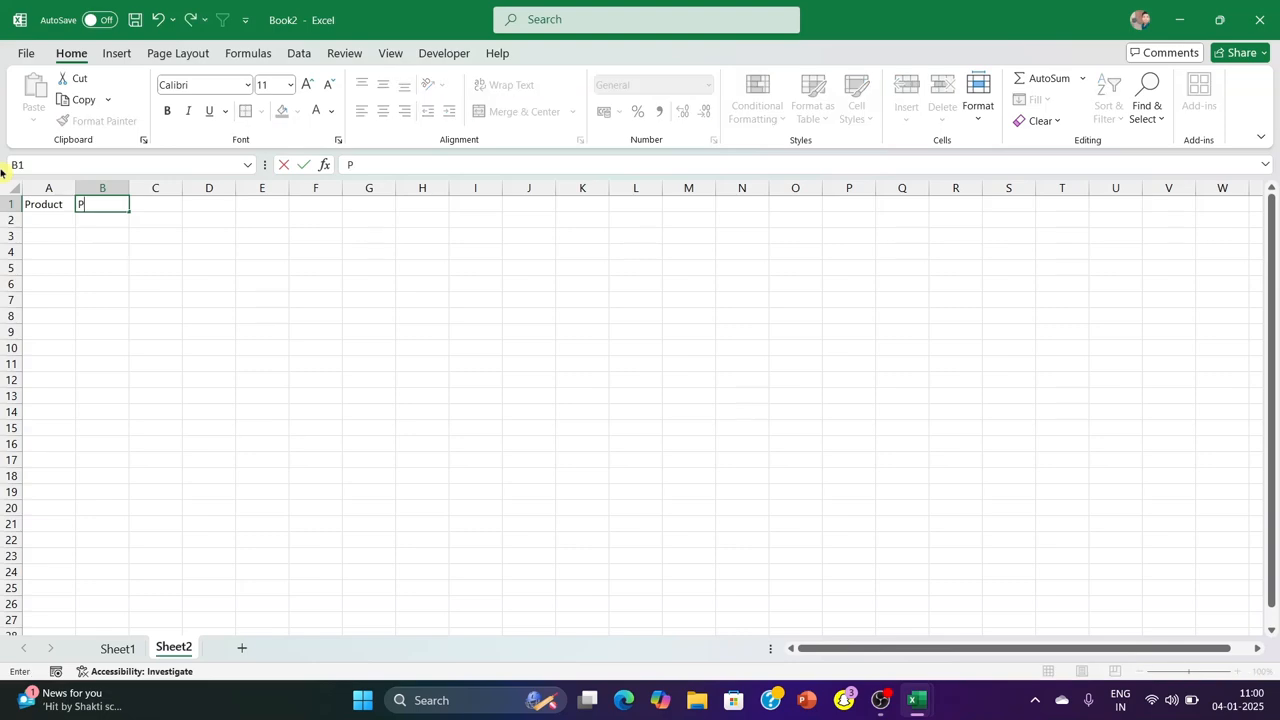
text(rice)
key(Return)
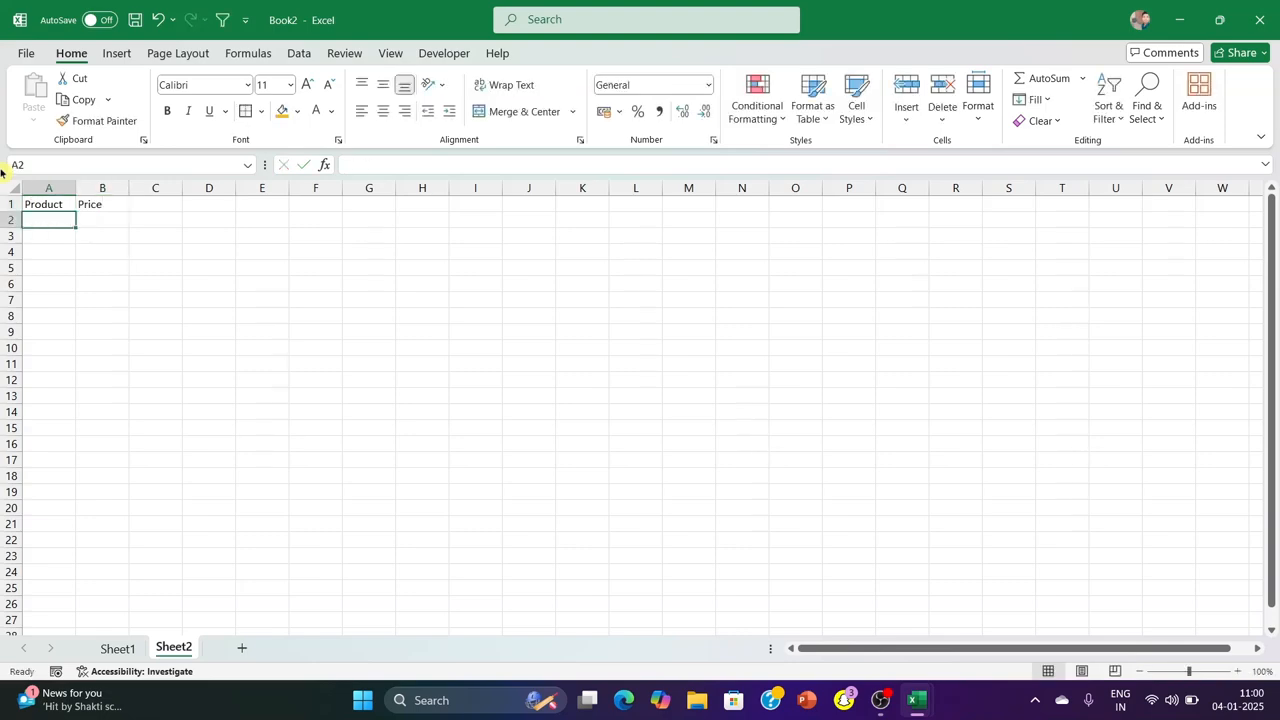
List the products Mouse, Keyboard, Monitor, Printer, Scanner, Mice and Web Cam in cells A2:A8
text(Mouse)
key(Return)
text(Keybn)
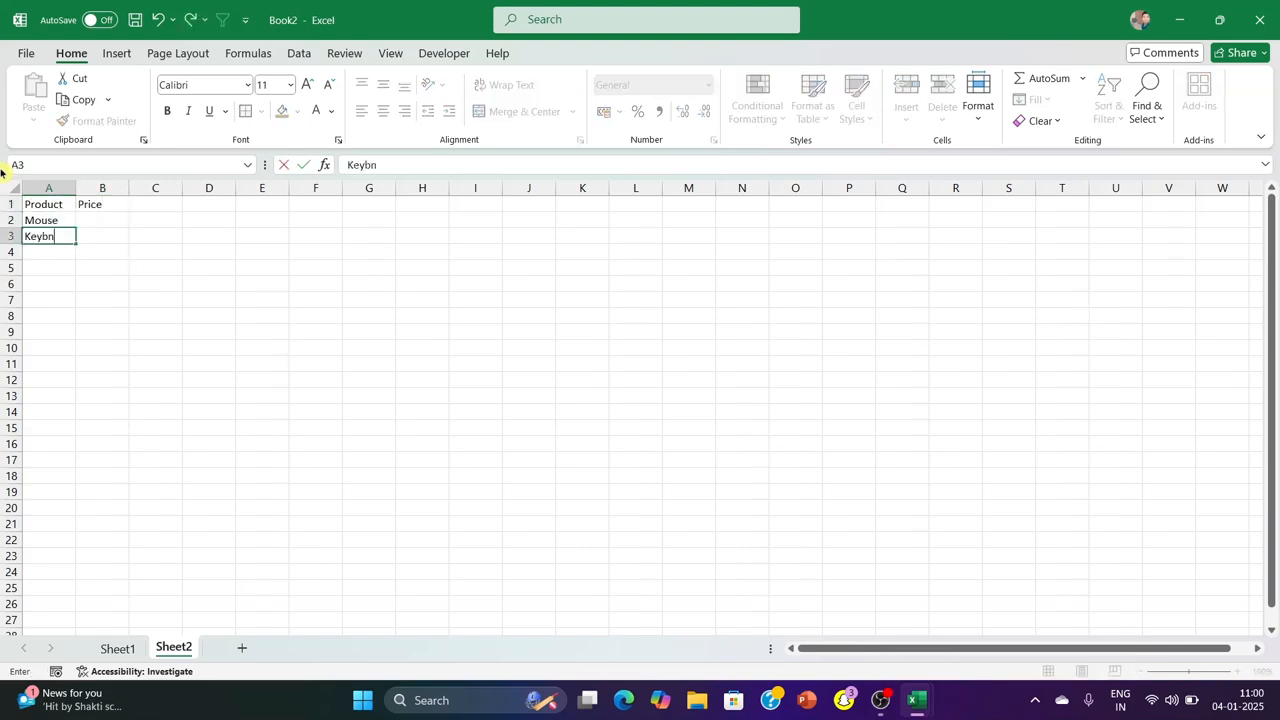
key(Return)
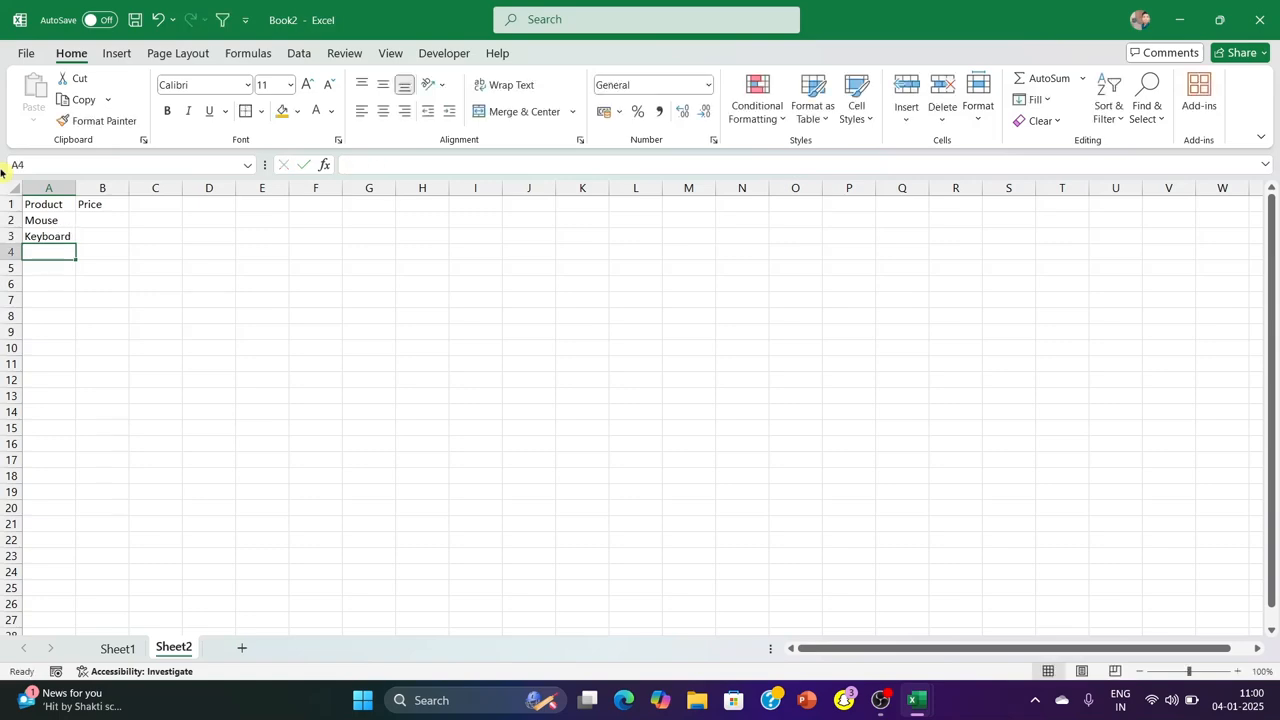
text(Monitor)
key(Return)
text(Printer)
key(Return)
text(Scanner)
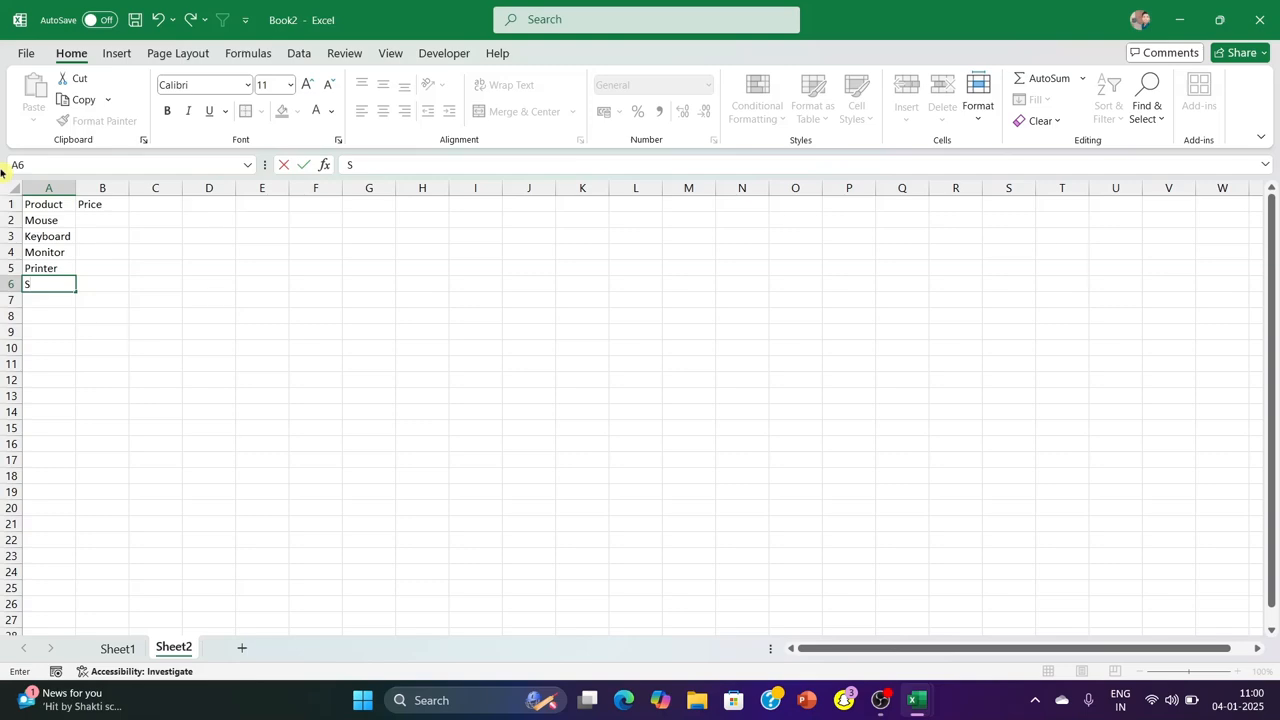
key(Return)
text(Mice)
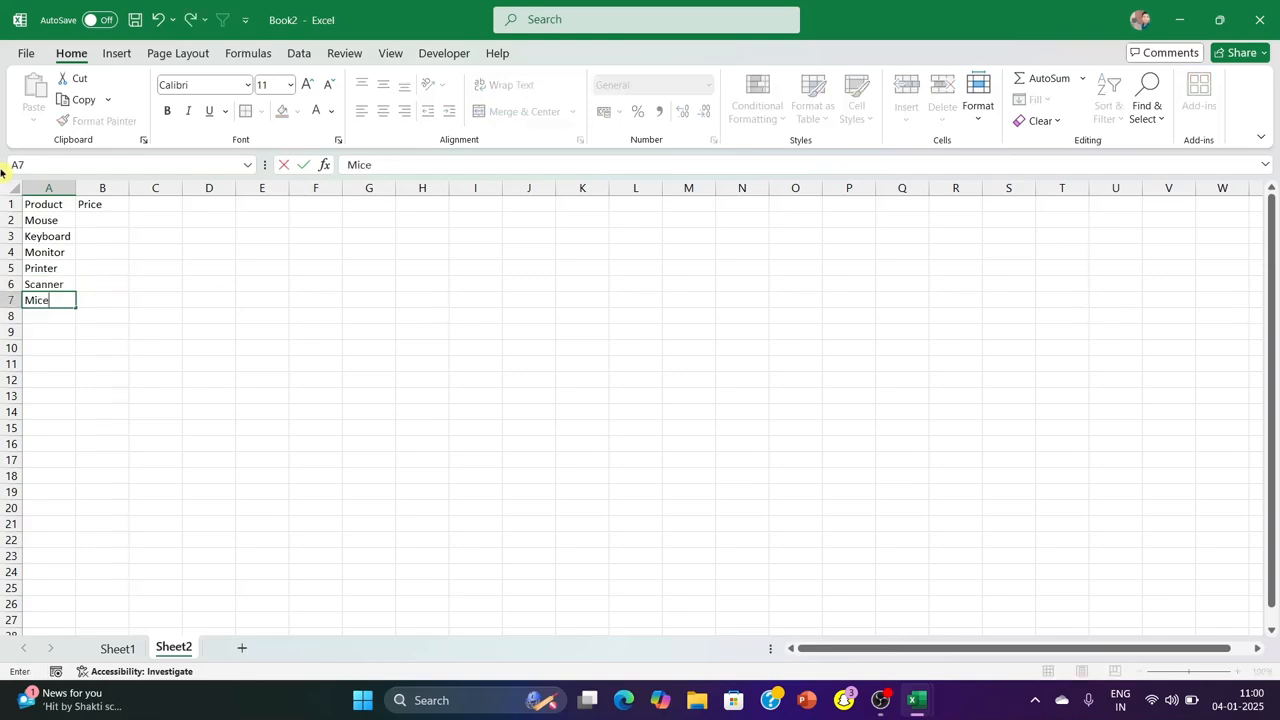
key(Return)
text(S)
key(BackSpace)
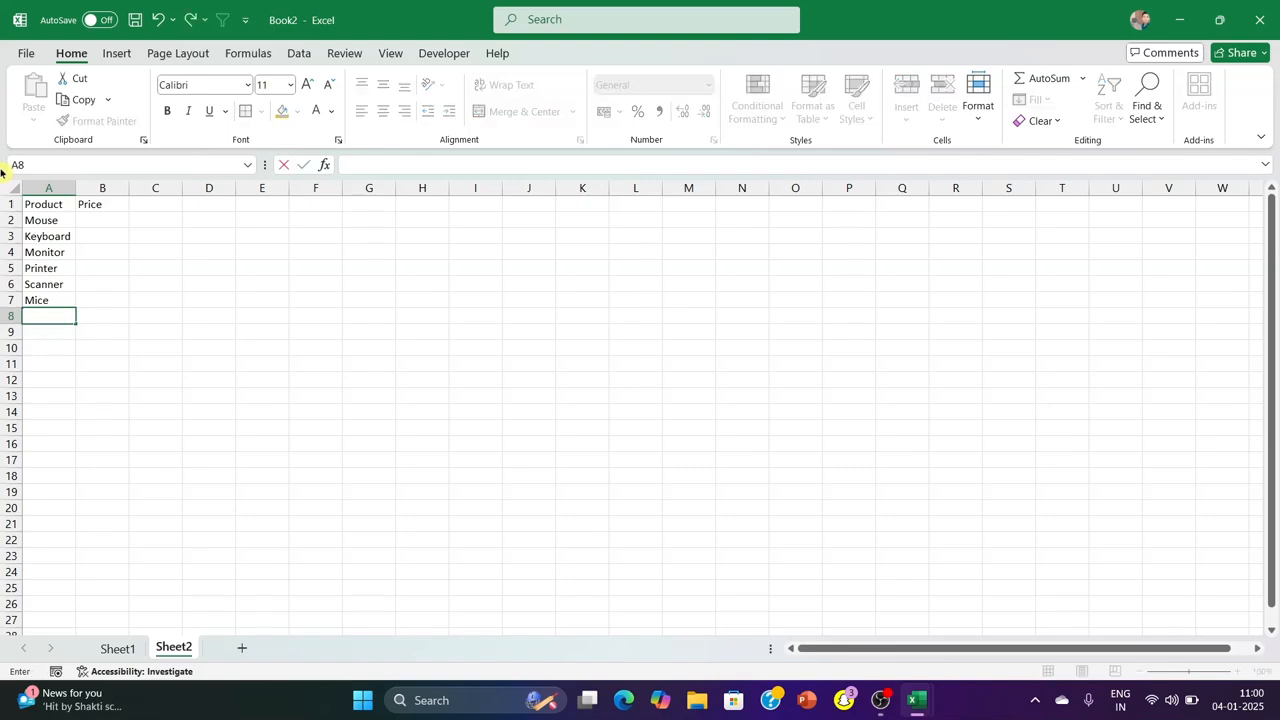
text(WE)
click(531, 367)
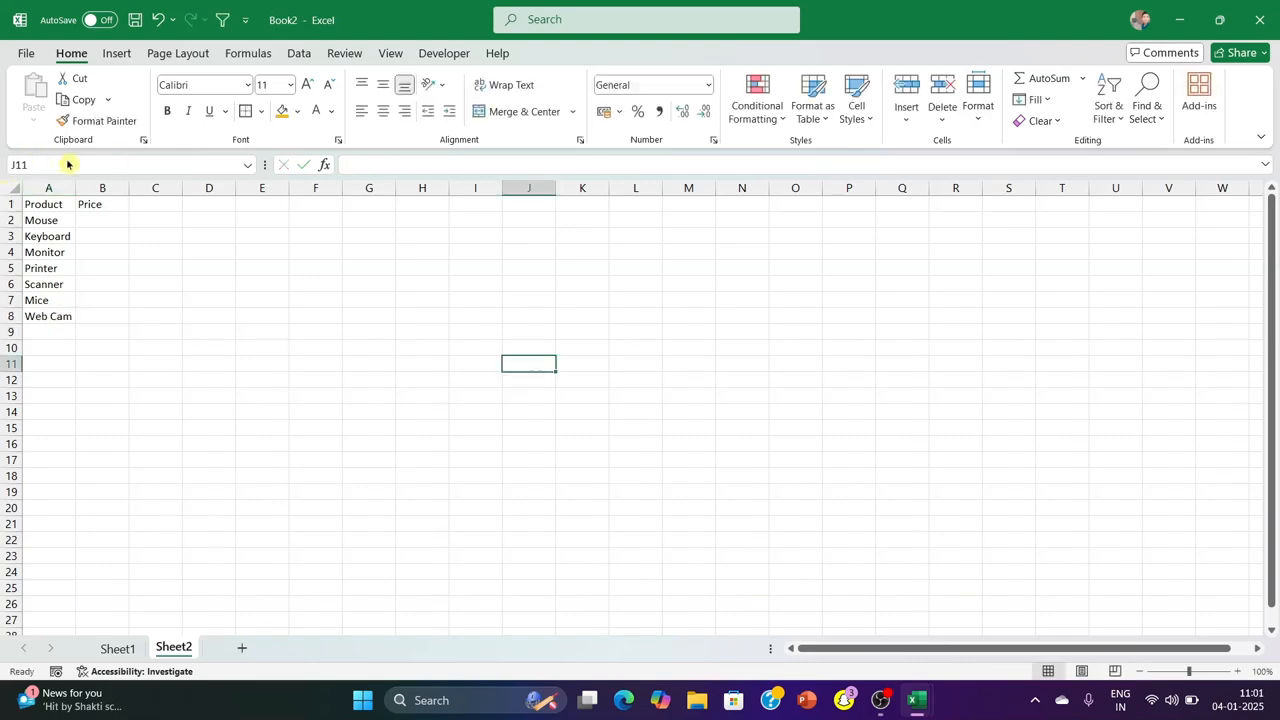
Widen column A and enter the prices 150, 250, 15400 and 12500 for Mouse, Keyboard, Monitor and Printer in B2:B5
drag(77, 184, 84, 185)
click(108, 220)
text(150)
key(Return)
text(250)
key(Return)
text(15400)
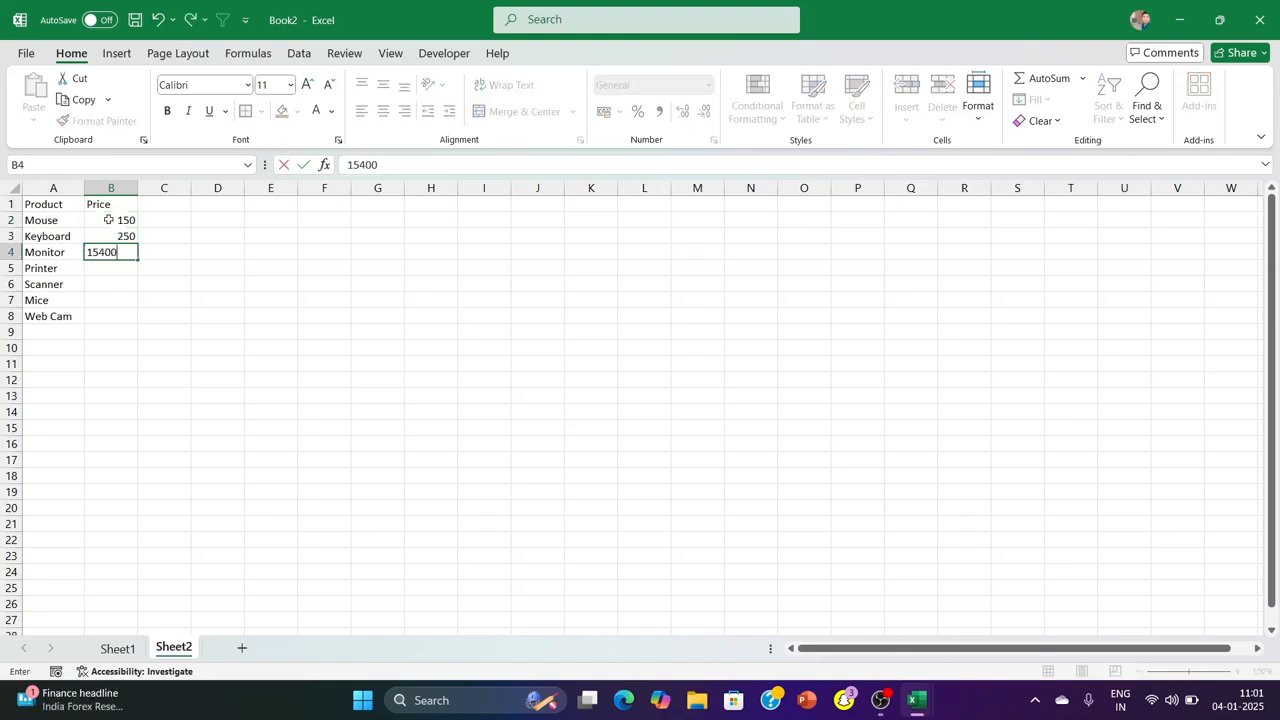
key(Return)
text(12500)
key(Return)
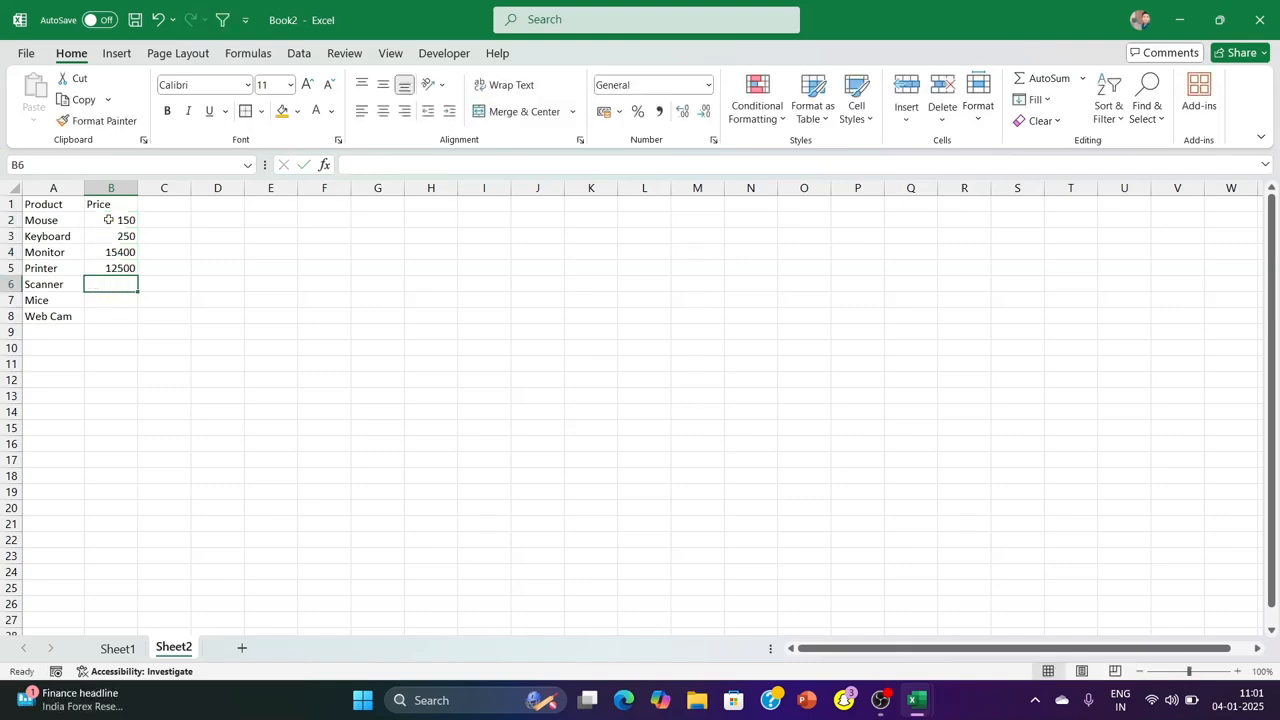
Enter the prices 7500, 560 and 750 for Scanner, Mice and Web Cam in B6:B8
text(7500)
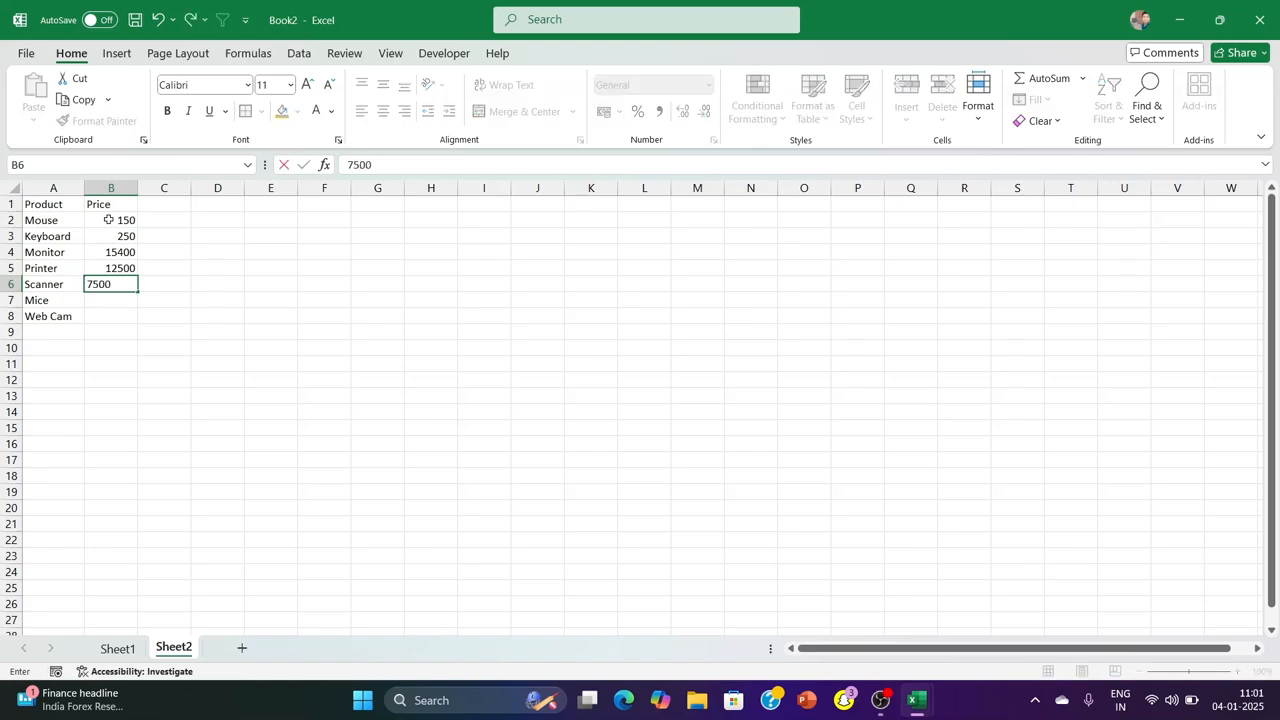
key(Return)
text(560)
key(Return)
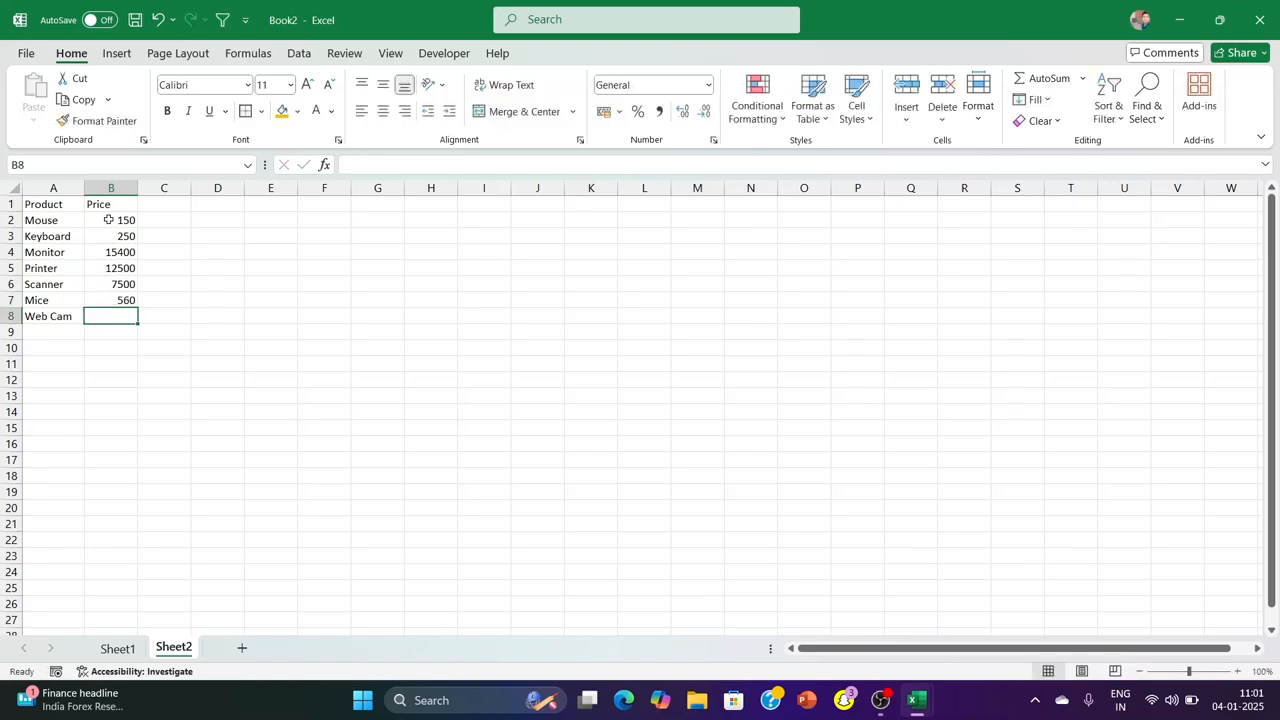
text(750)
click(441, 302)
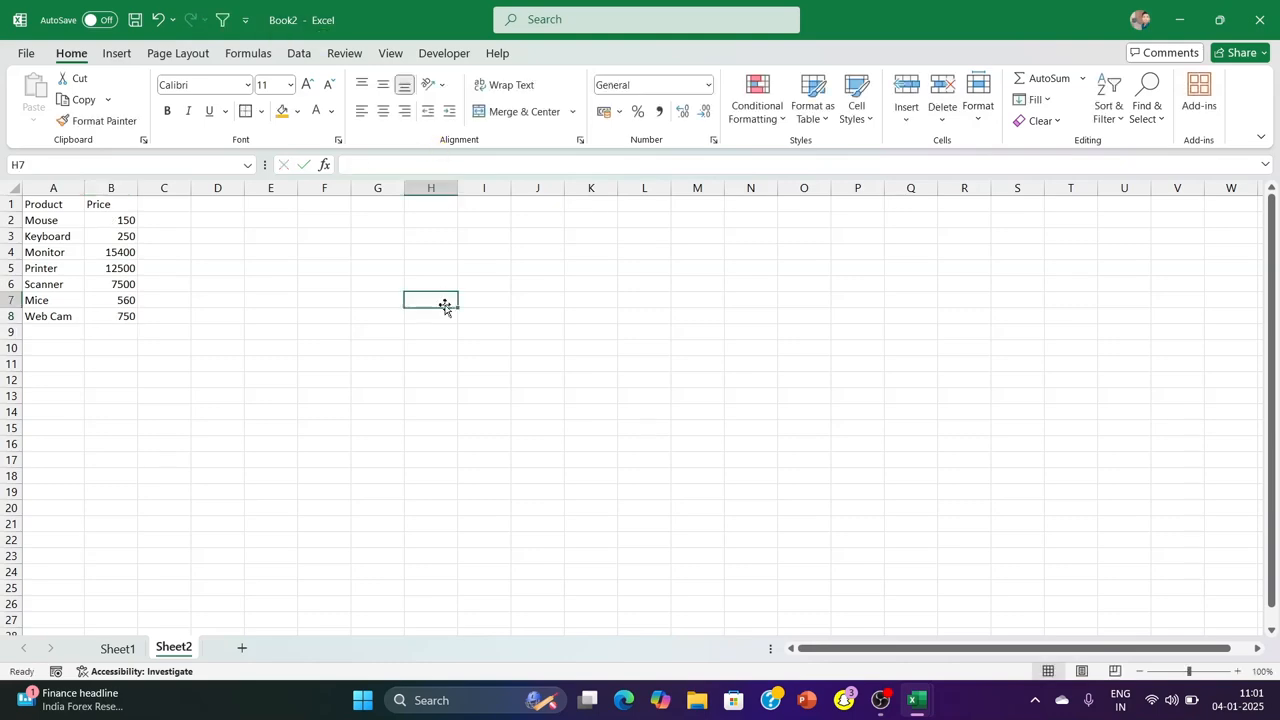
Add list data validation to the Product Name cell B12 on Sheet1 with Sheet2's A2:A8 as the source, and check its drop-down
click(117, 648)
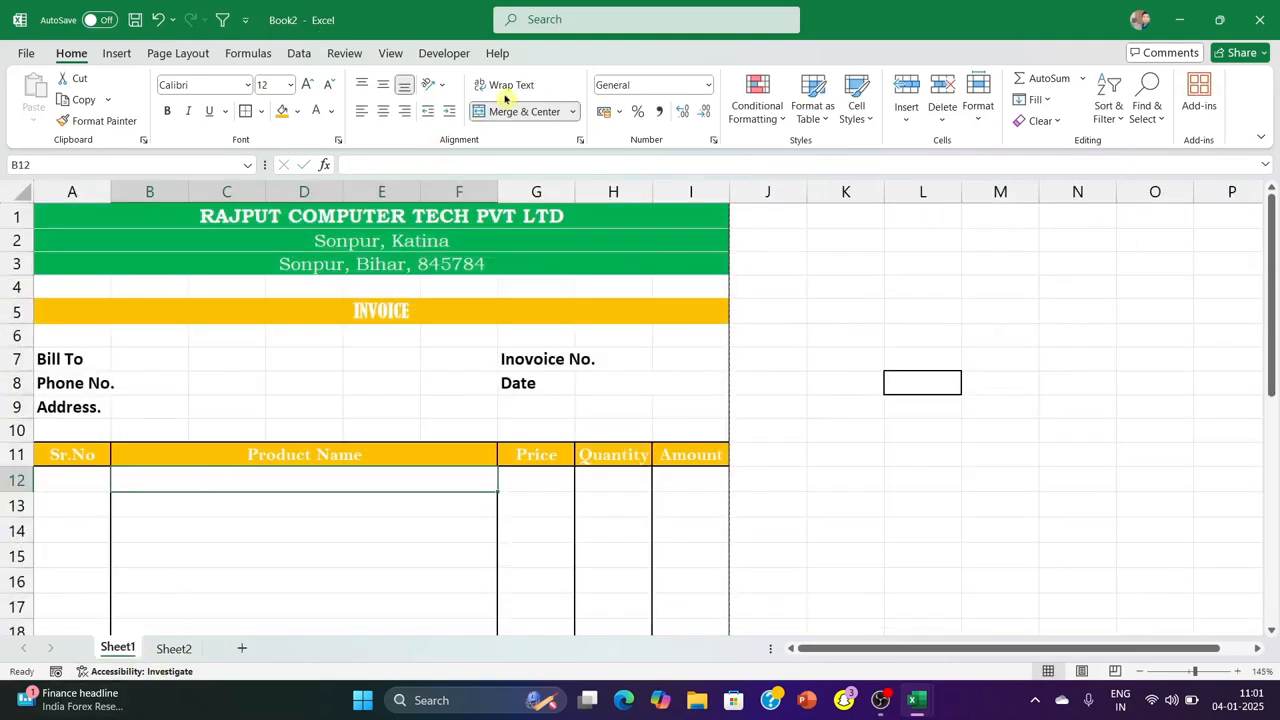
click(298, 53)
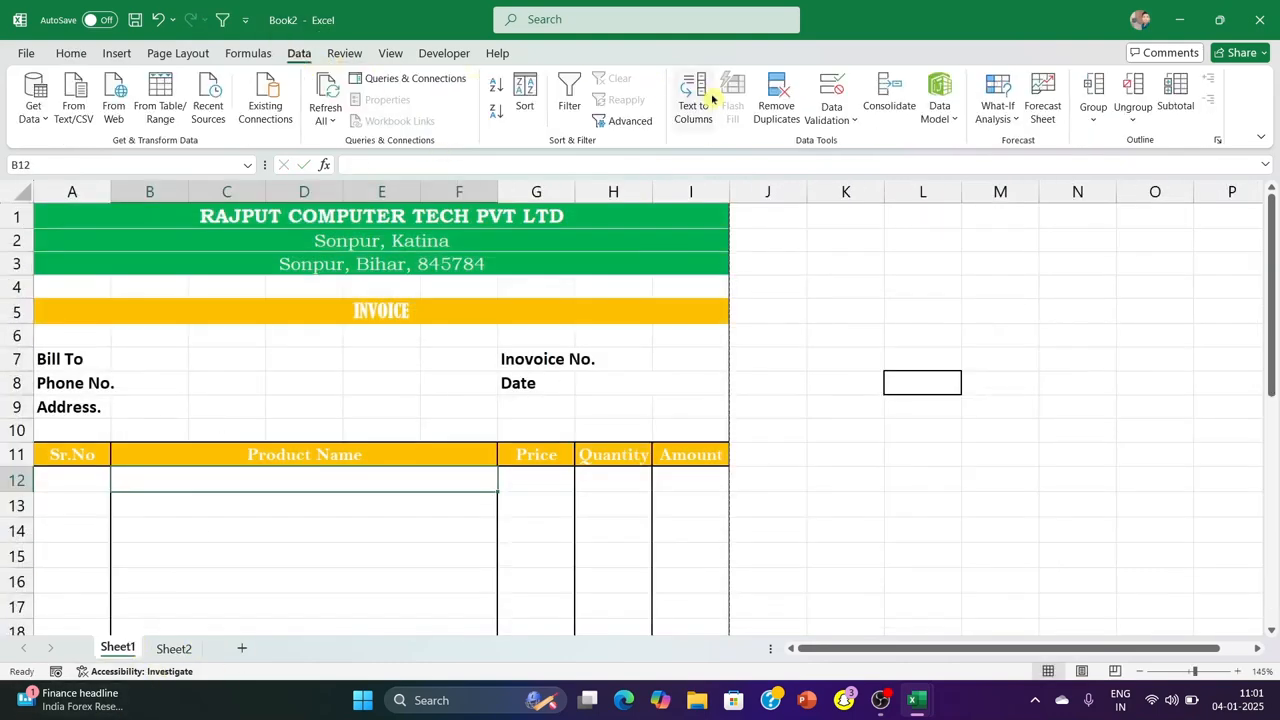
click(848, 121)
click(880, 143)
click(461, 379)
click(410, 450)
click(589, 449)
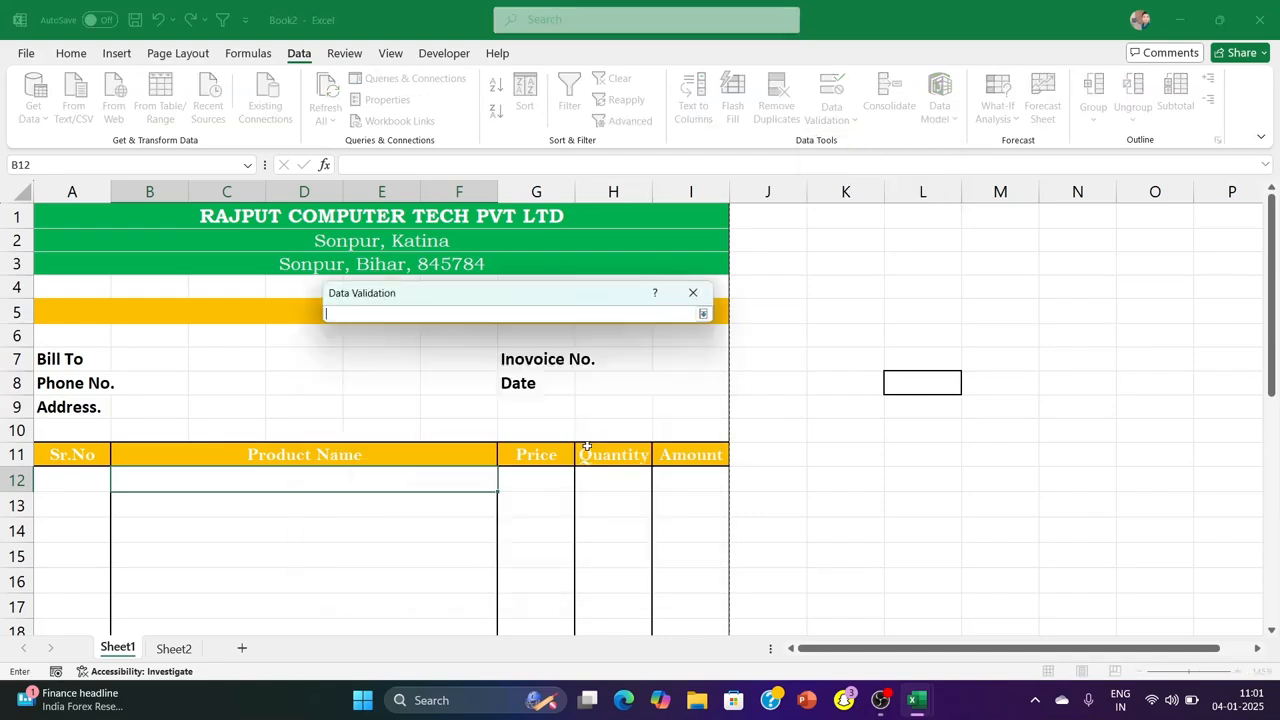
click(173, 648)
drag(40, 217, 40, 316)
key(Return)
click(566, 538)
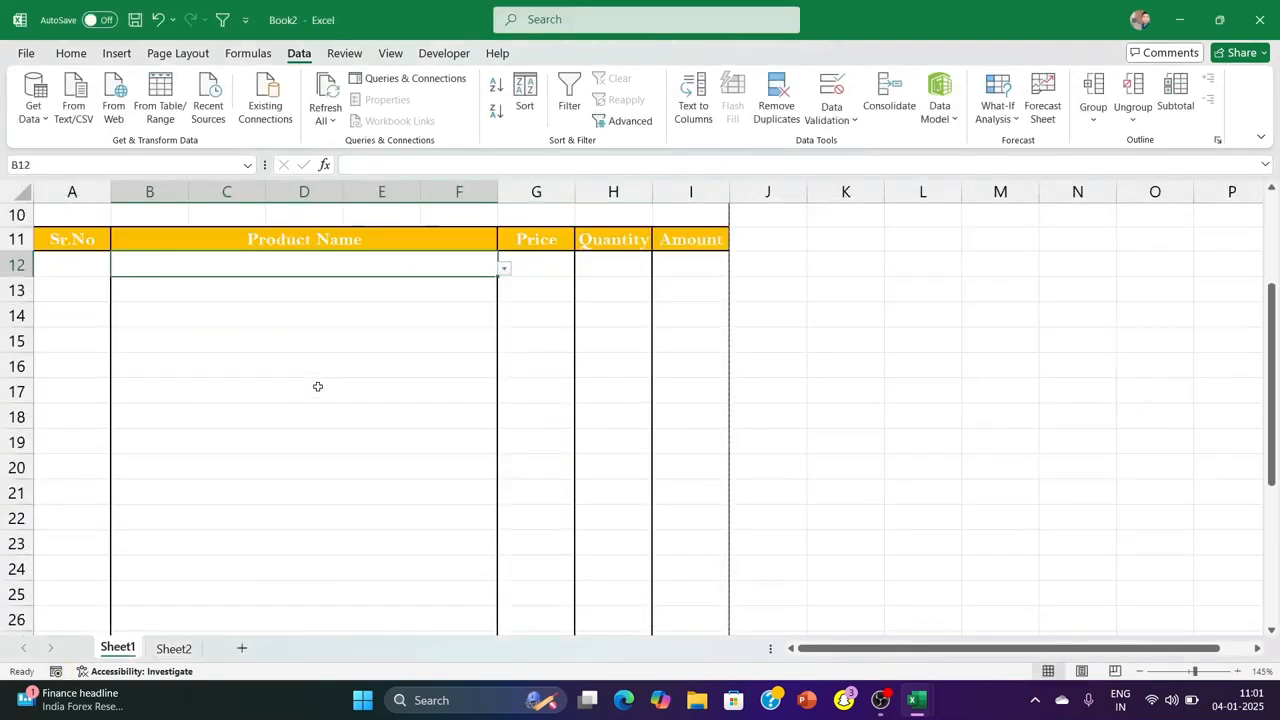
click(504, 268)
click(355, 296)
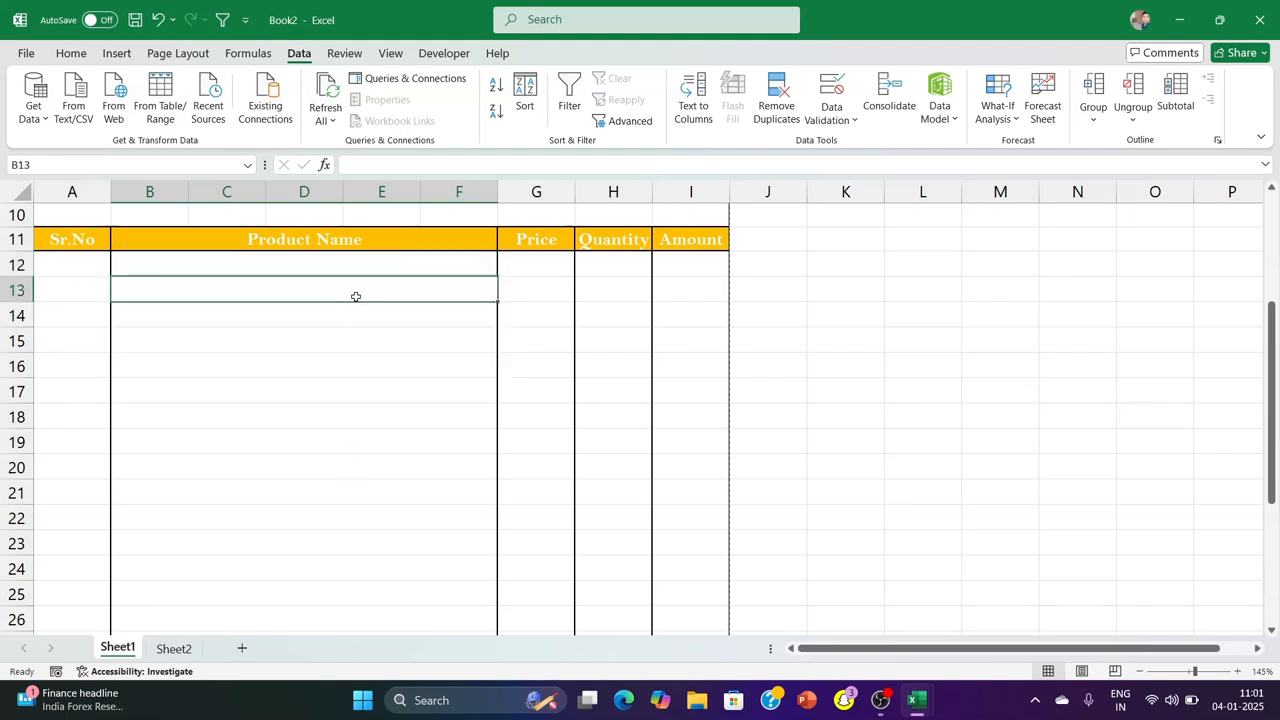
Try to copy the product drop-down from B12 down through row 31 and check the filled cells
click(414, 266)
drag(497, 276, 493, 499)
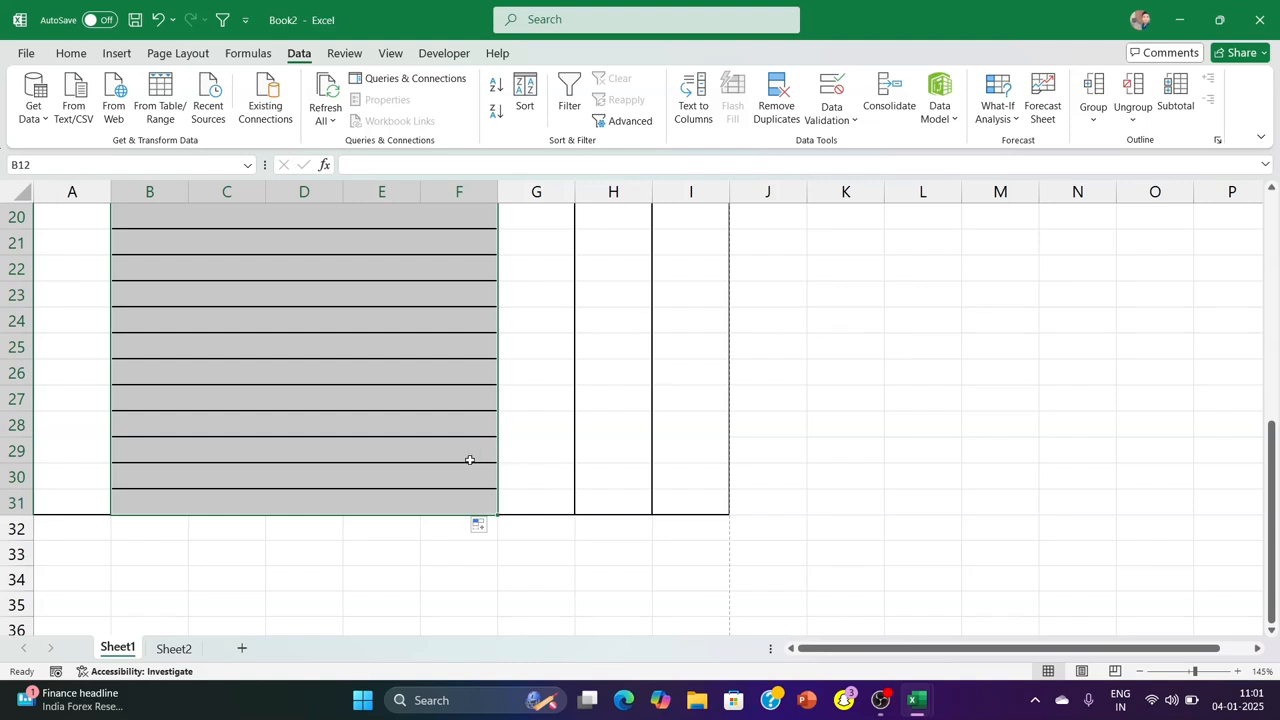
scroll(310, 507, up, 6)
scroll(346, 400, down, 10)
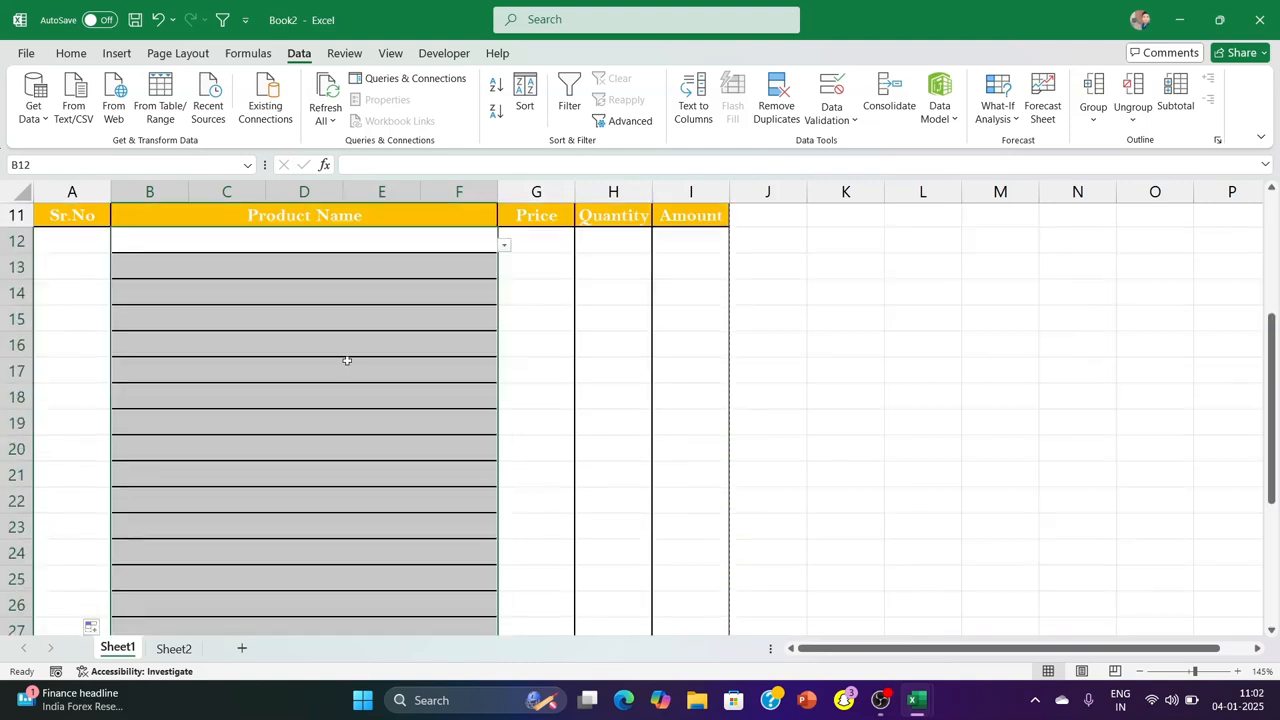
scroll(386, 351, up, 2)
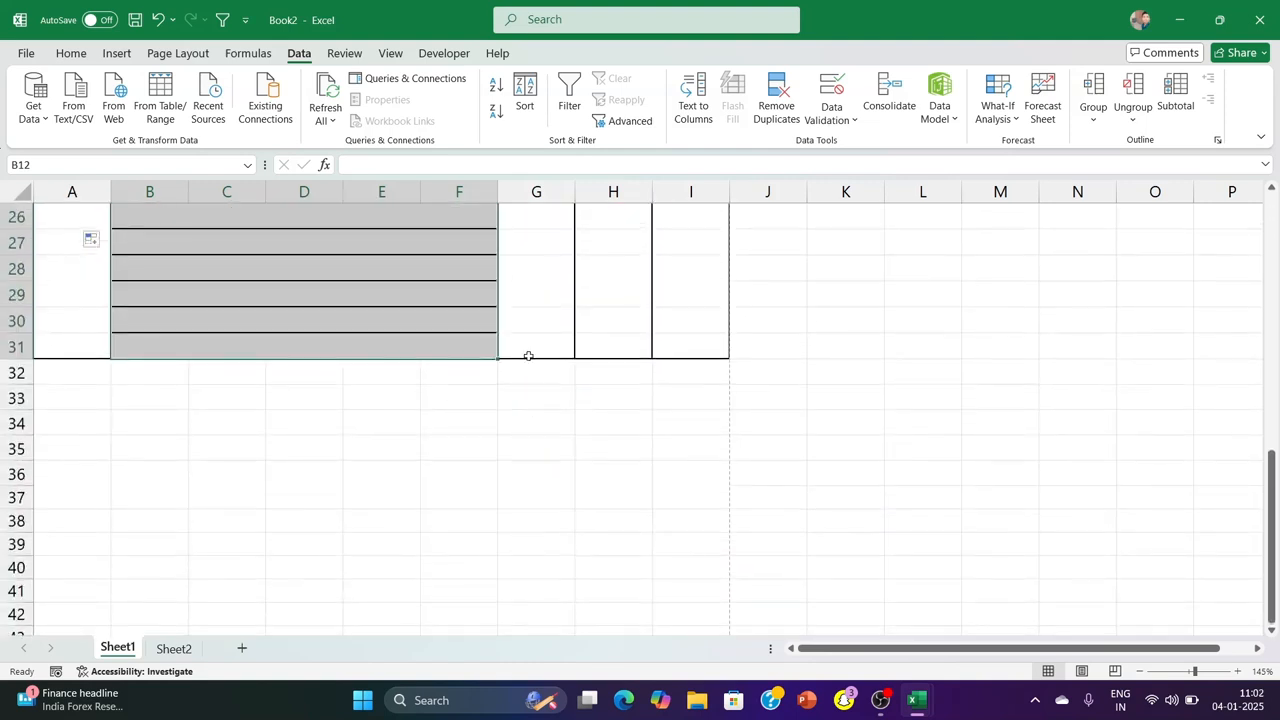
click(471, 329)
click(492, 348)
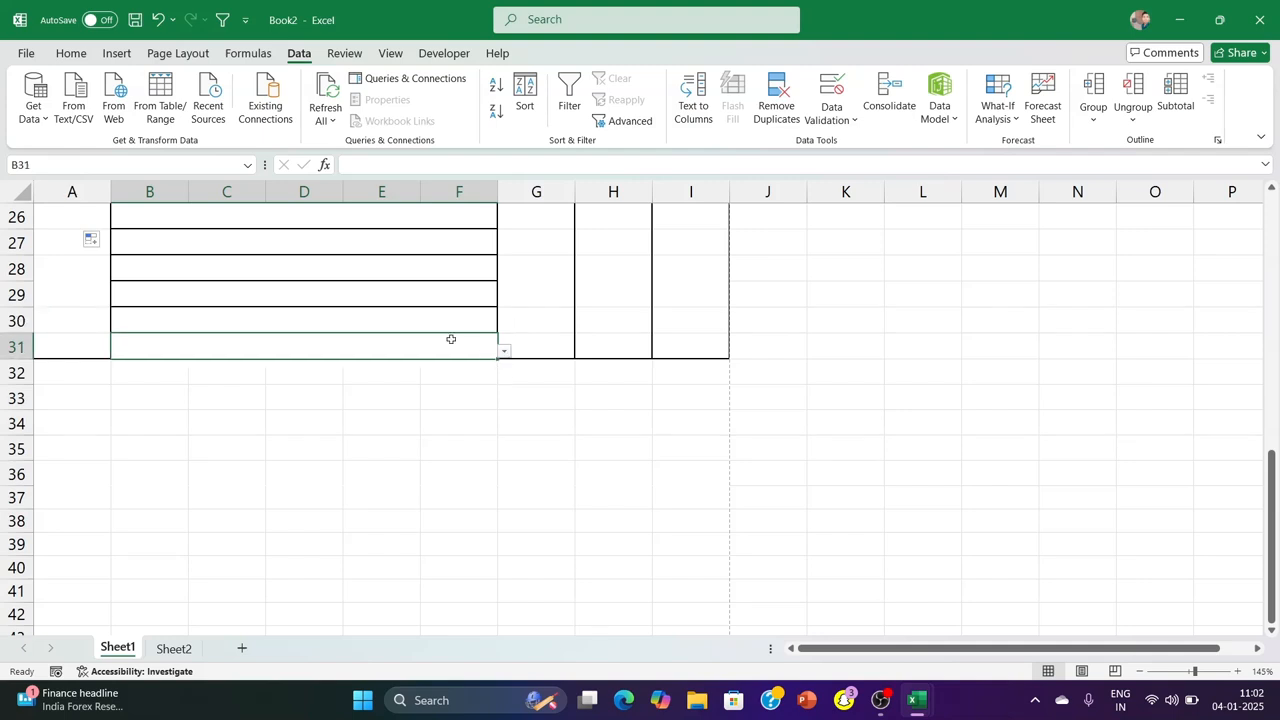
Try to refill the product drop-down from B12 through row 31 using Fill Without Formatting
scroll(460, 300, up, 5)
click(442, 248)
mouse_move(498, 256)
mouse_down()
mouse_move(474, 577)
mouse_move(486, 634)
mouse_move(487, 592)
mouse_up()
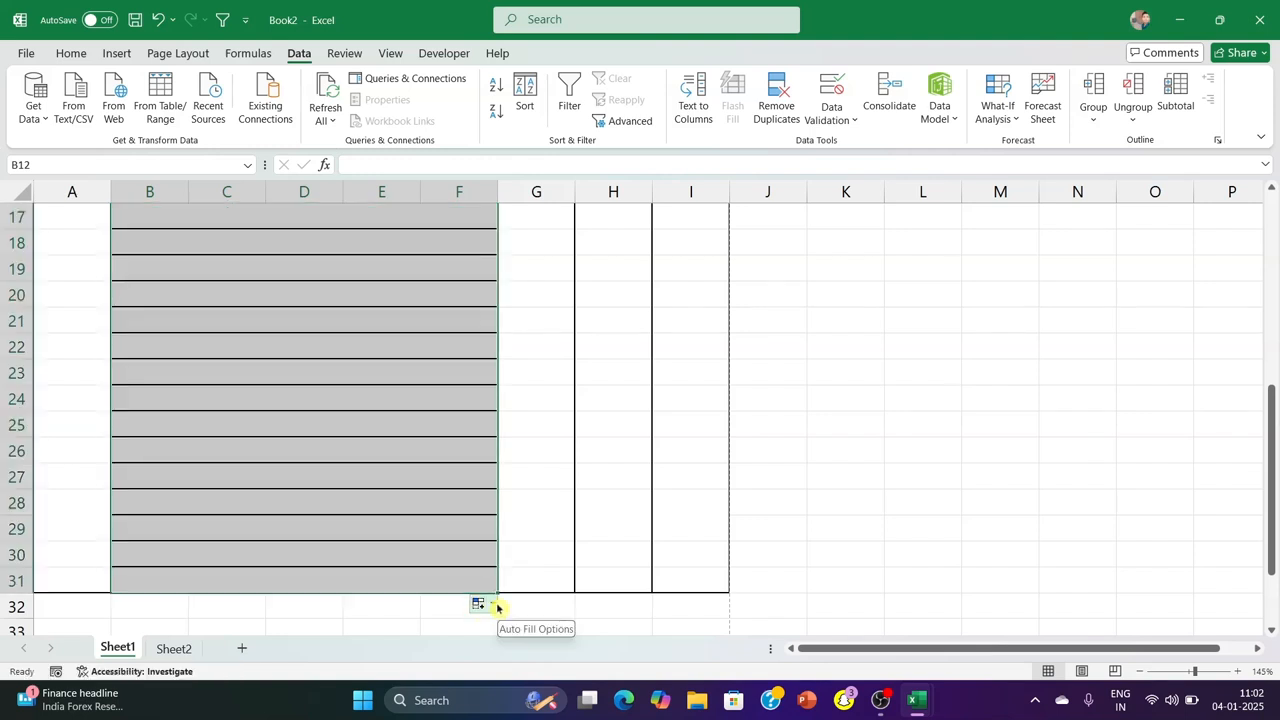
click(492, 605)
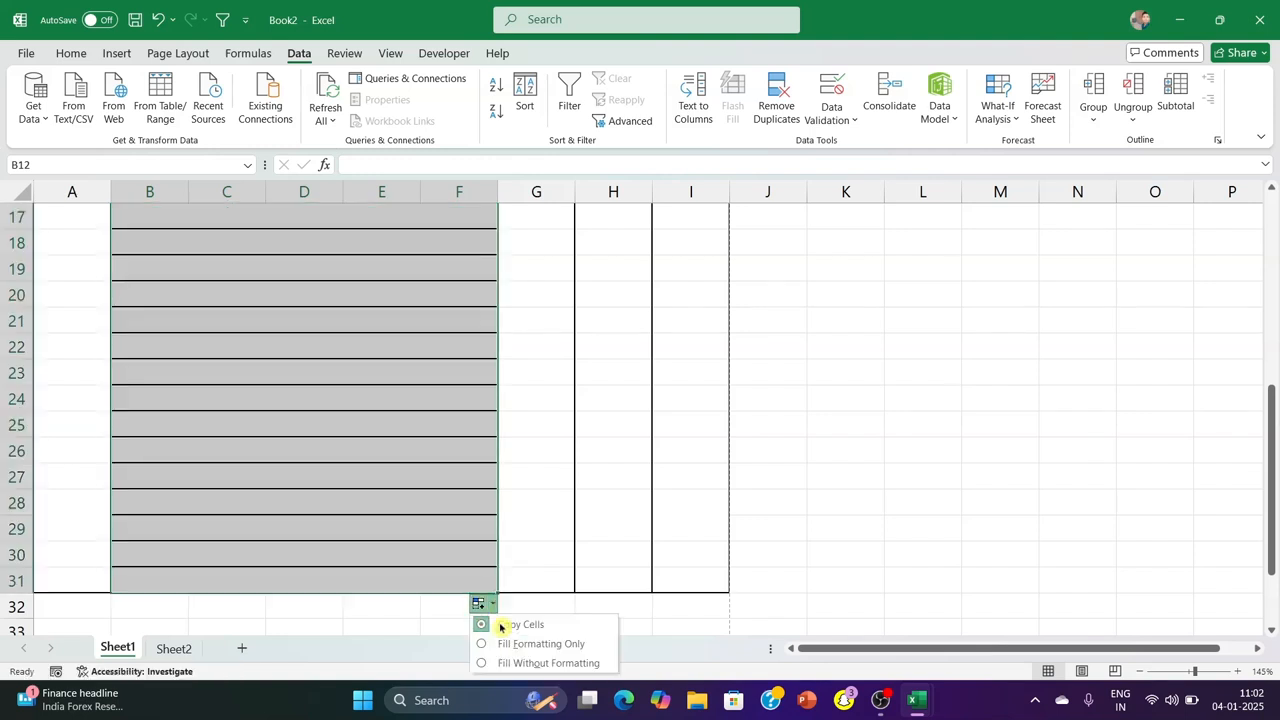
click(535, 663)
scroll(480, 390, down, 2)
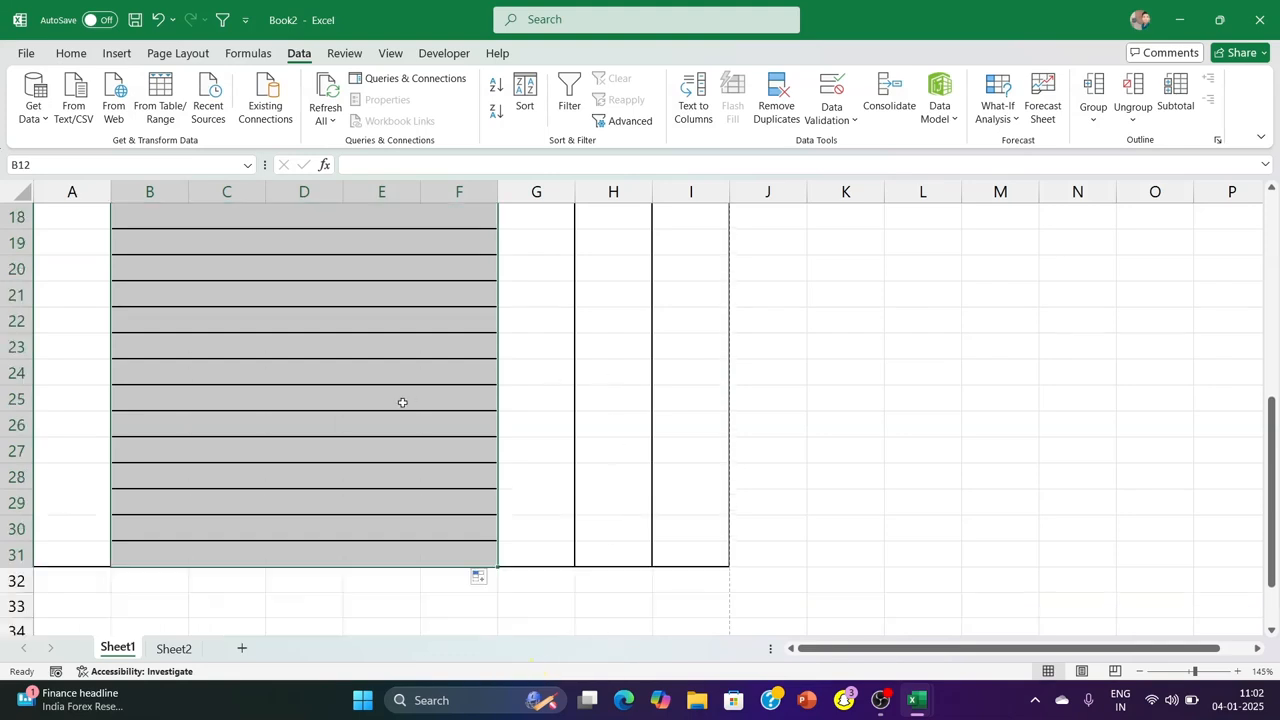
click(478, 577)
click(506, 634)
click(909, 471)
scroll(887, 477, up, 5)
scroll(651, 431, down, 3)
scroll(380, 436, up, 3)
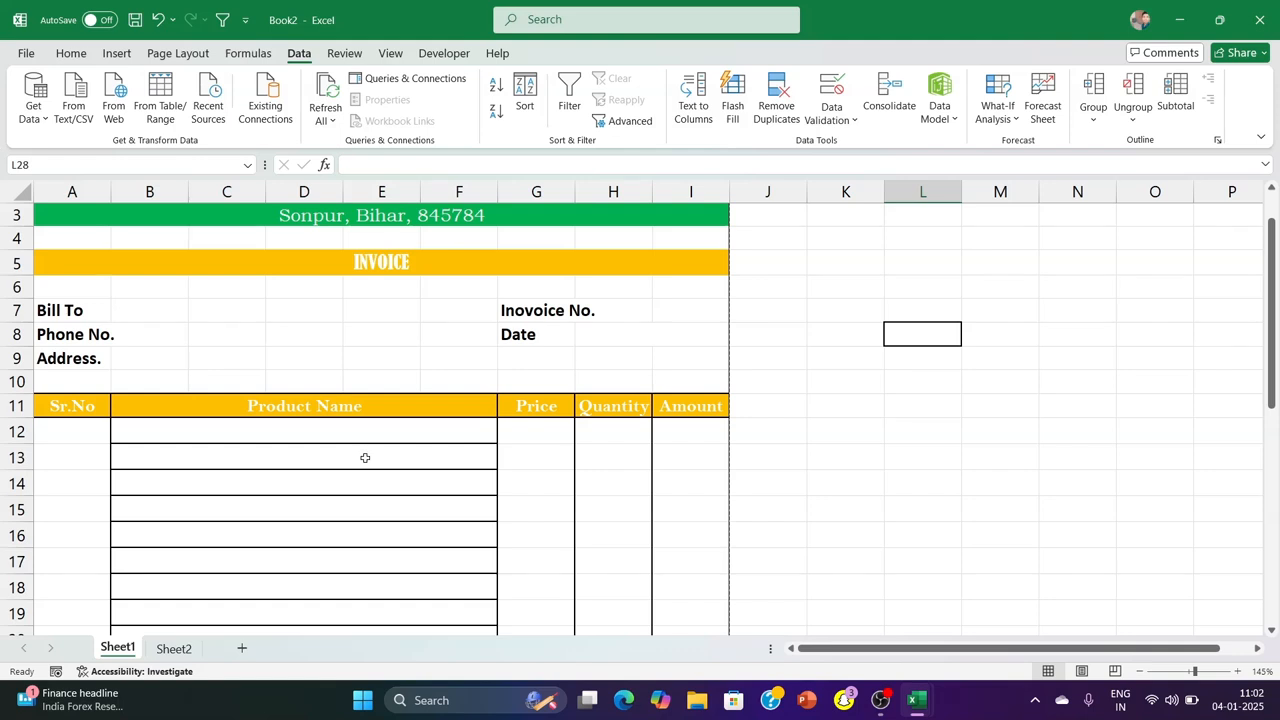
Undo the fills in the Product Name column and check the drop-down list in B12
key(ctrl+z)
key(ctrl+z)
click(406, 286)
click(362, 221)
click(504, 221)
click(504, 221)
click(499, 232)
click(400, 258)
Fill the product drop-down from B12 down through row 31 without formatting and check it in the cells below
click(402, 215)
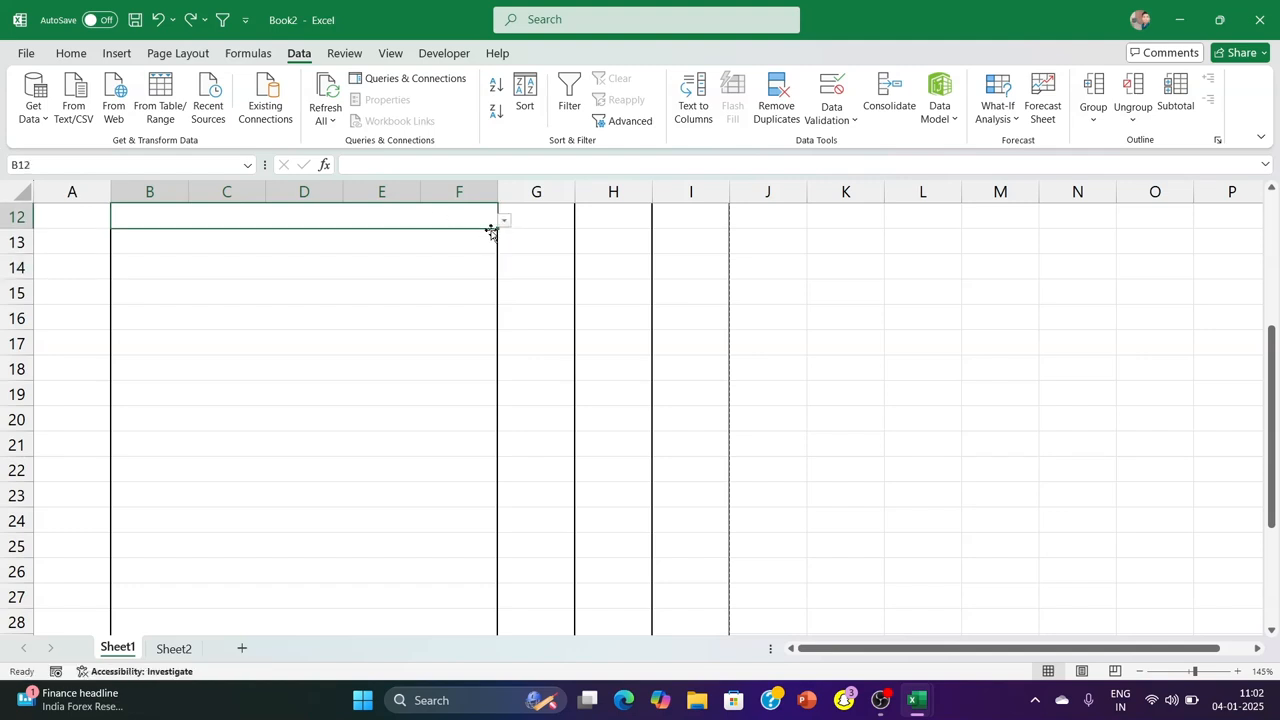
drag(496, 229, 498, 525)
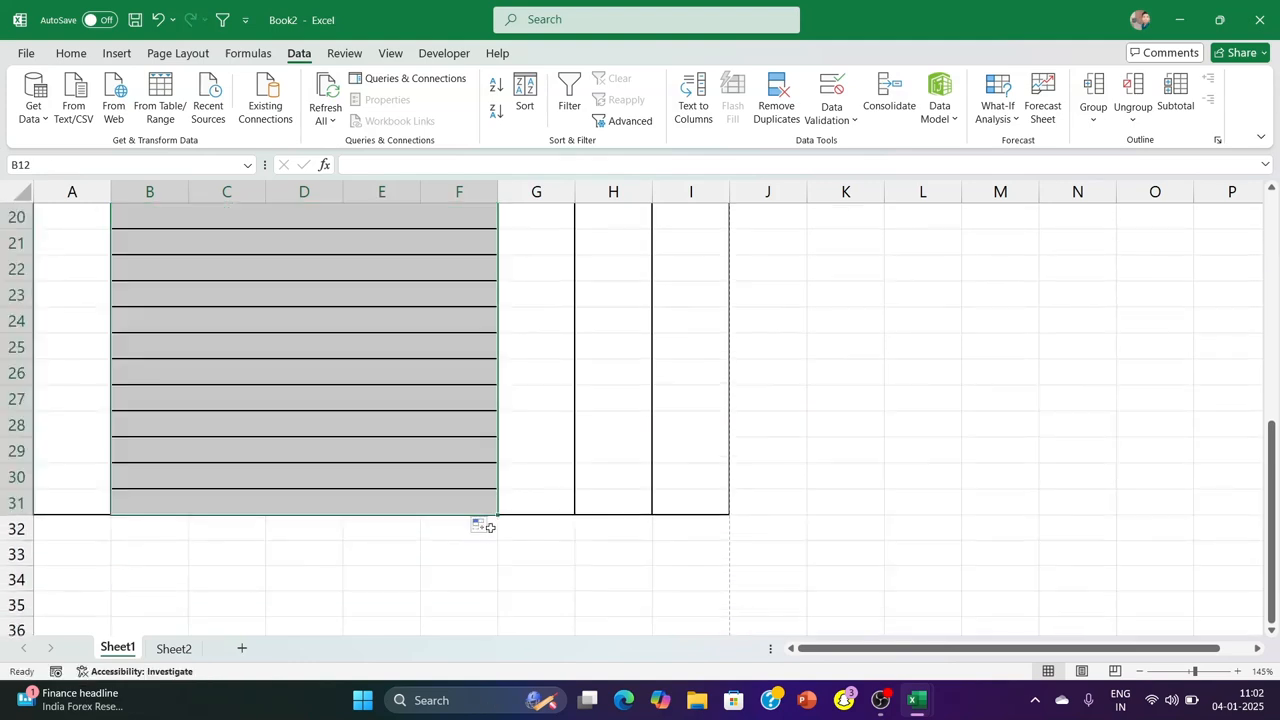
click(481, 525)
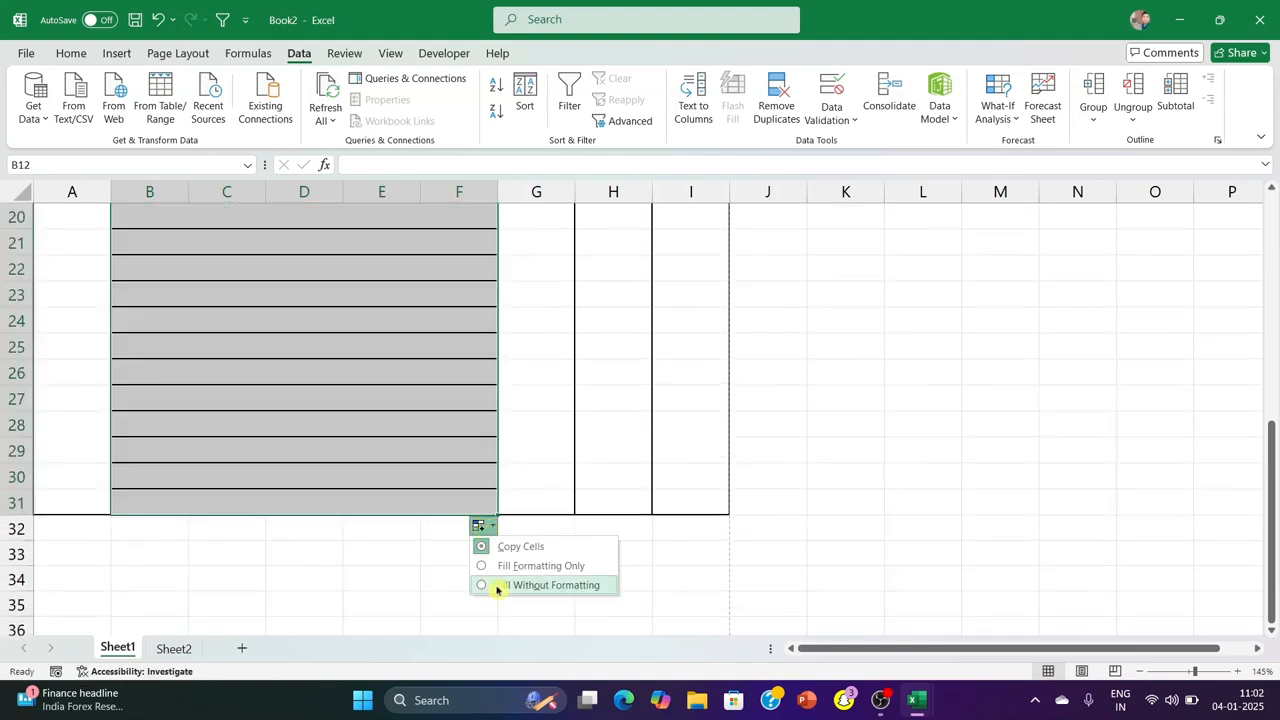
click(497, 588)
click(1006, 344)
click(446, 325)
click(400, 446)
scroll(343, 310, up, 4)
scroll(343, 318, down, 2)
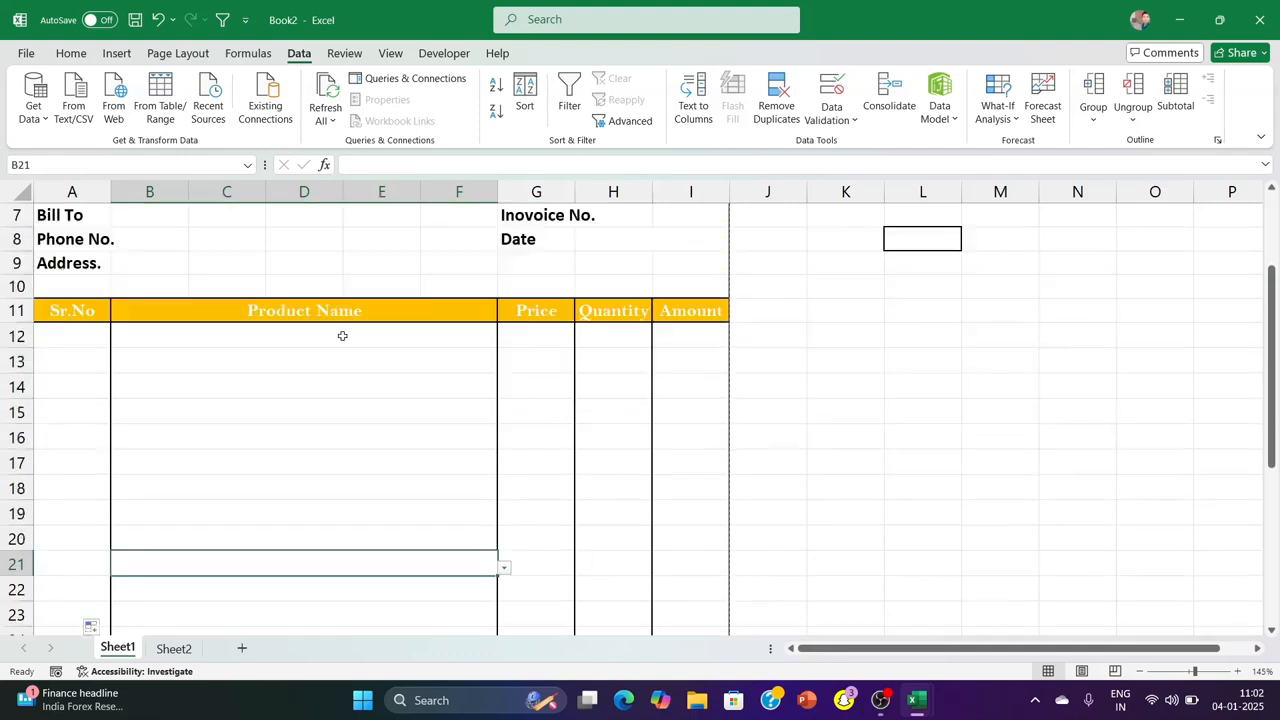
Start a VLOOKUP formula in G12 with B12 as the lookup value and the absolute range Sheet2!$A$1:$B$8 as the table array
click(538, 338)
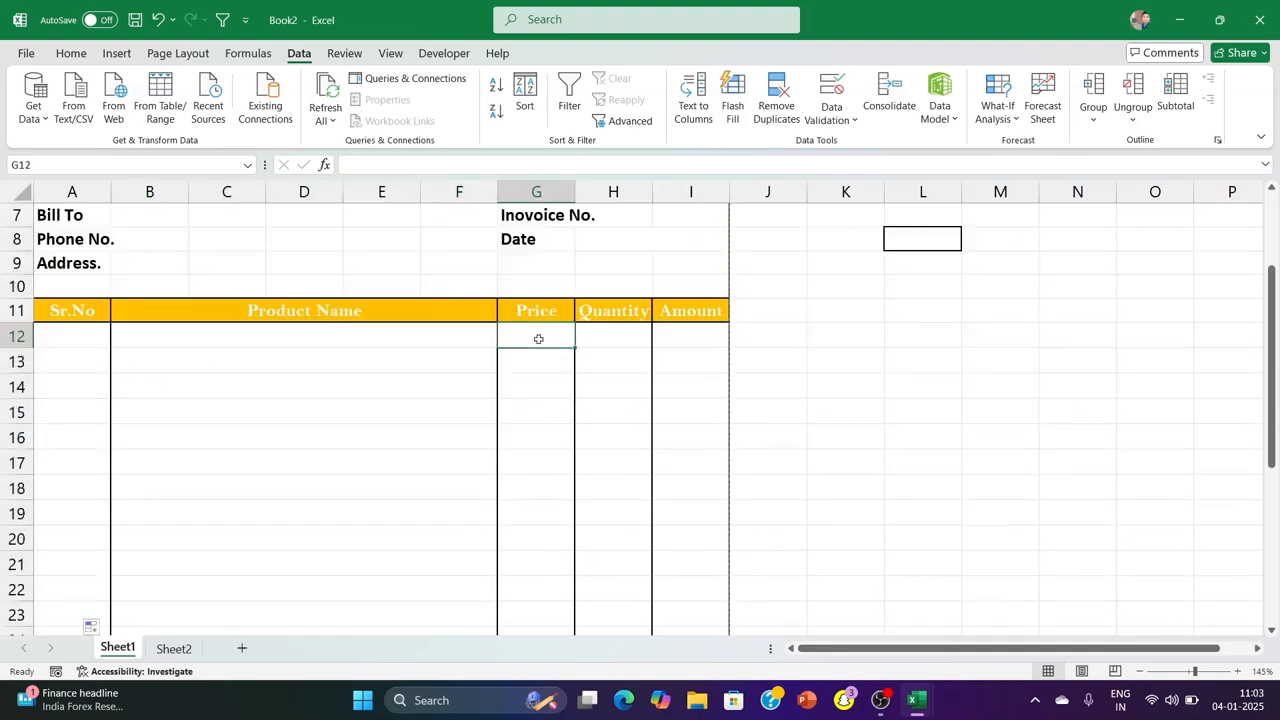
text(=vl)
key(Tab)
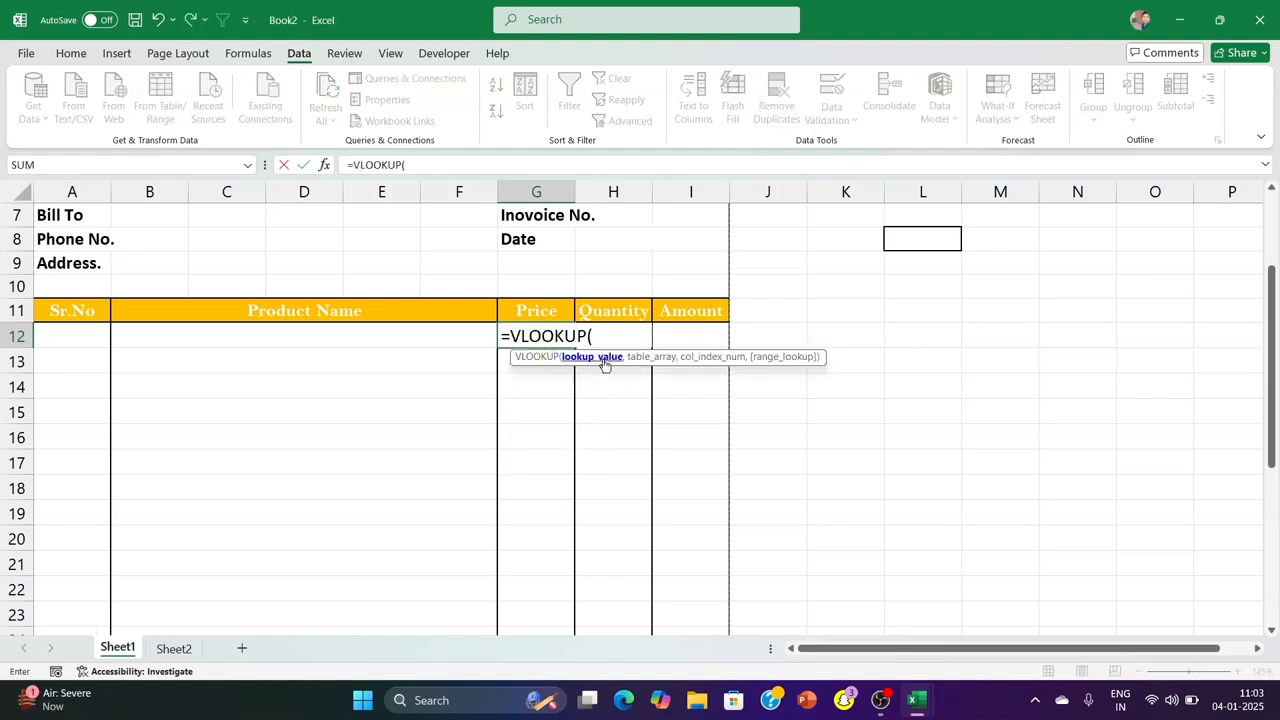
click(305, 344)
text(,)
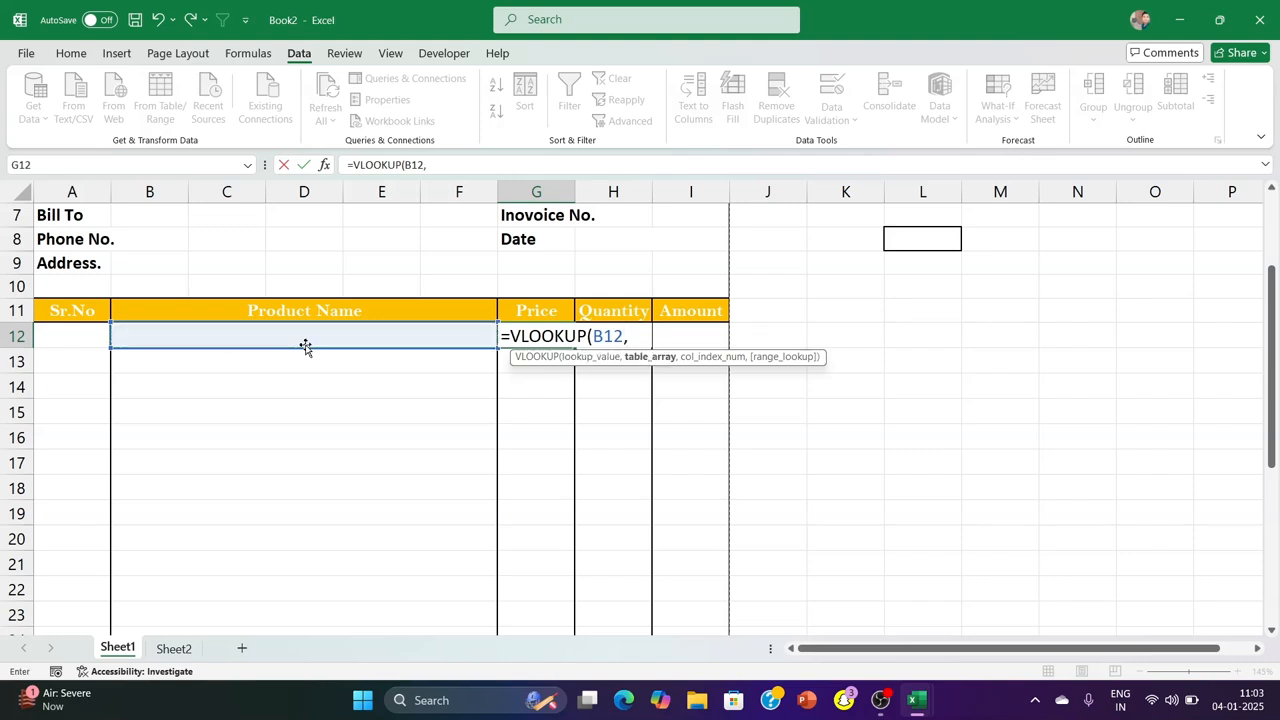
click(173, 648)
drag(64, 205, 135, 318)
key(F4)
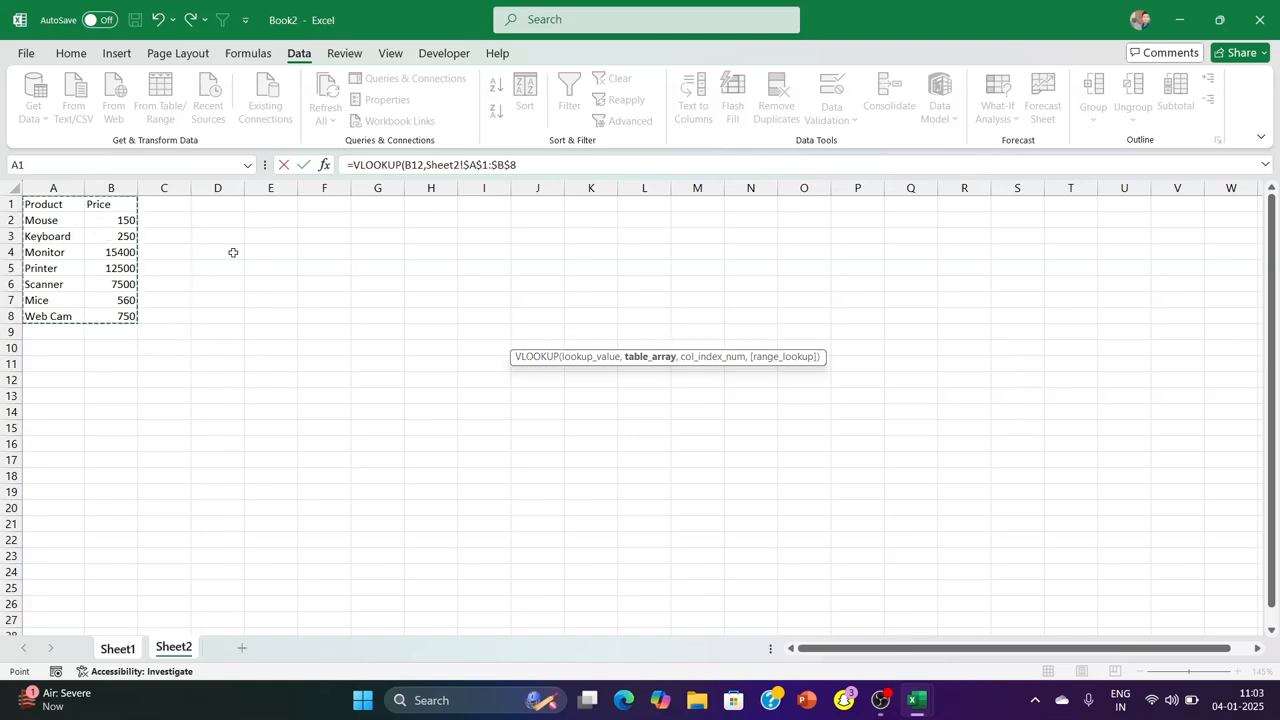
Complete the VLOOKUP formula with column index 2 and exact match 0, and check it in G12
text(,)
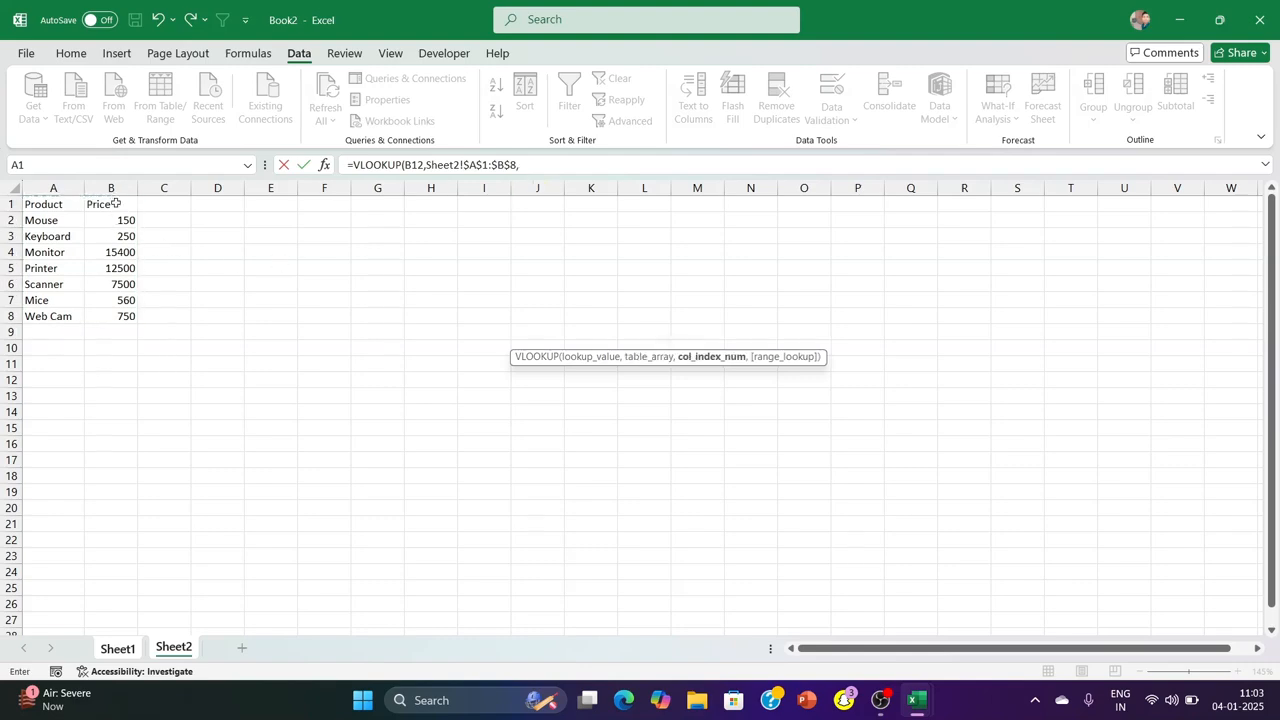
click(530, 168)
text(2)
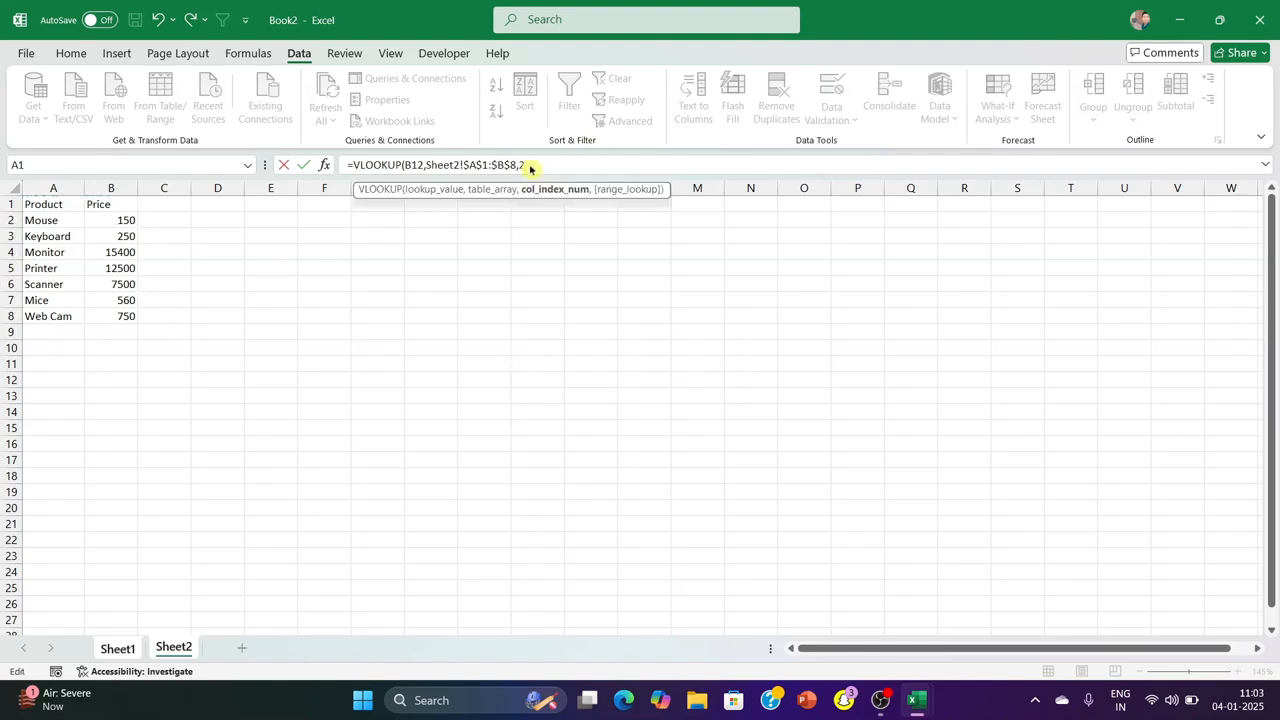
text(,)
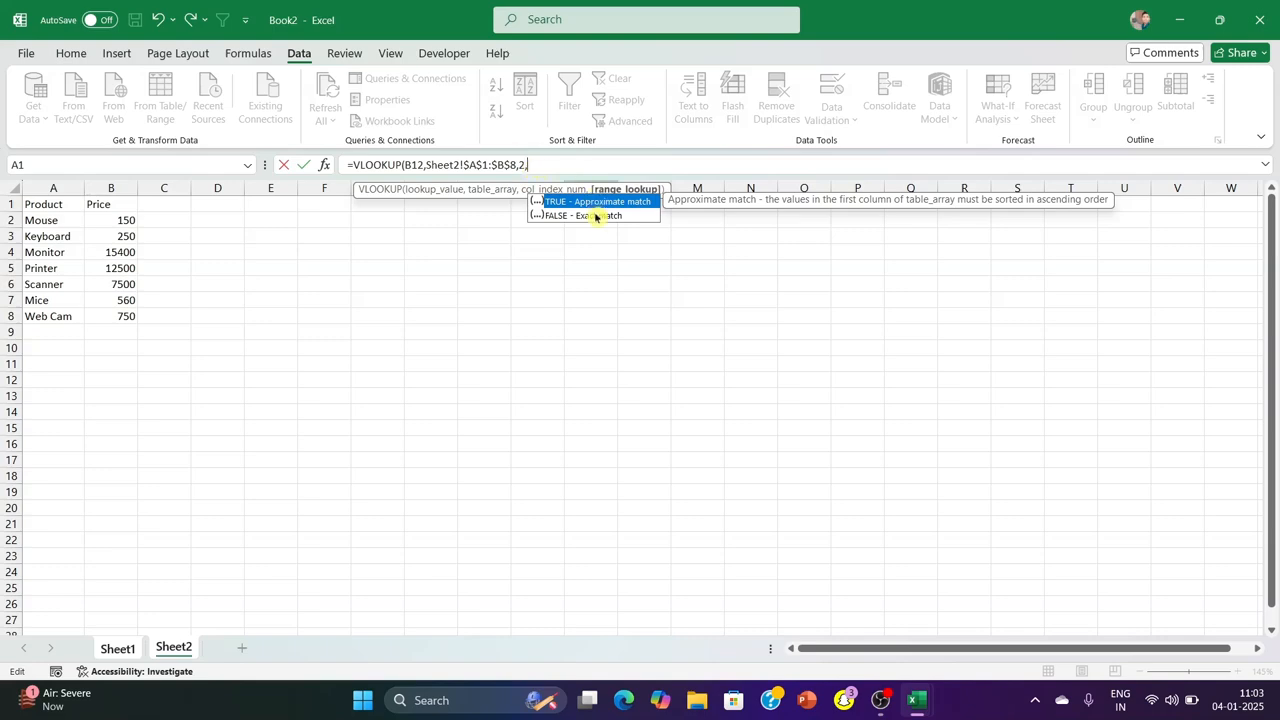
text(0))
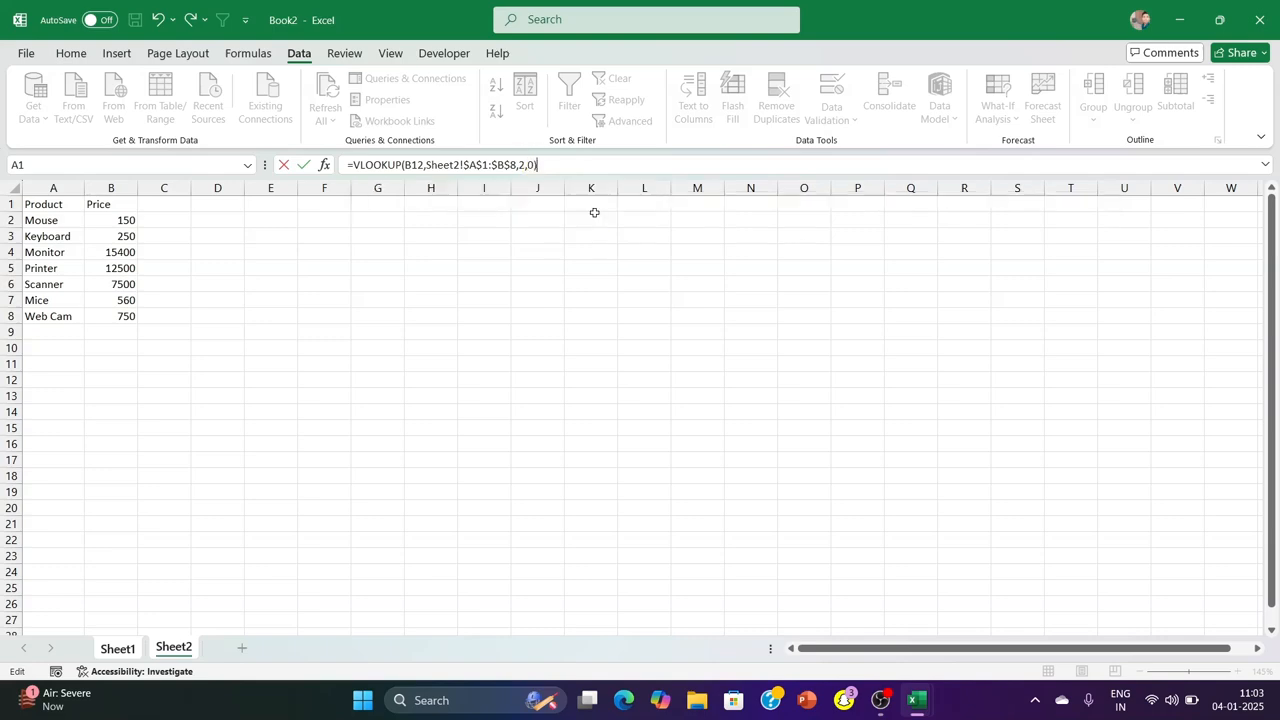
key(Return)
click(541, 329)
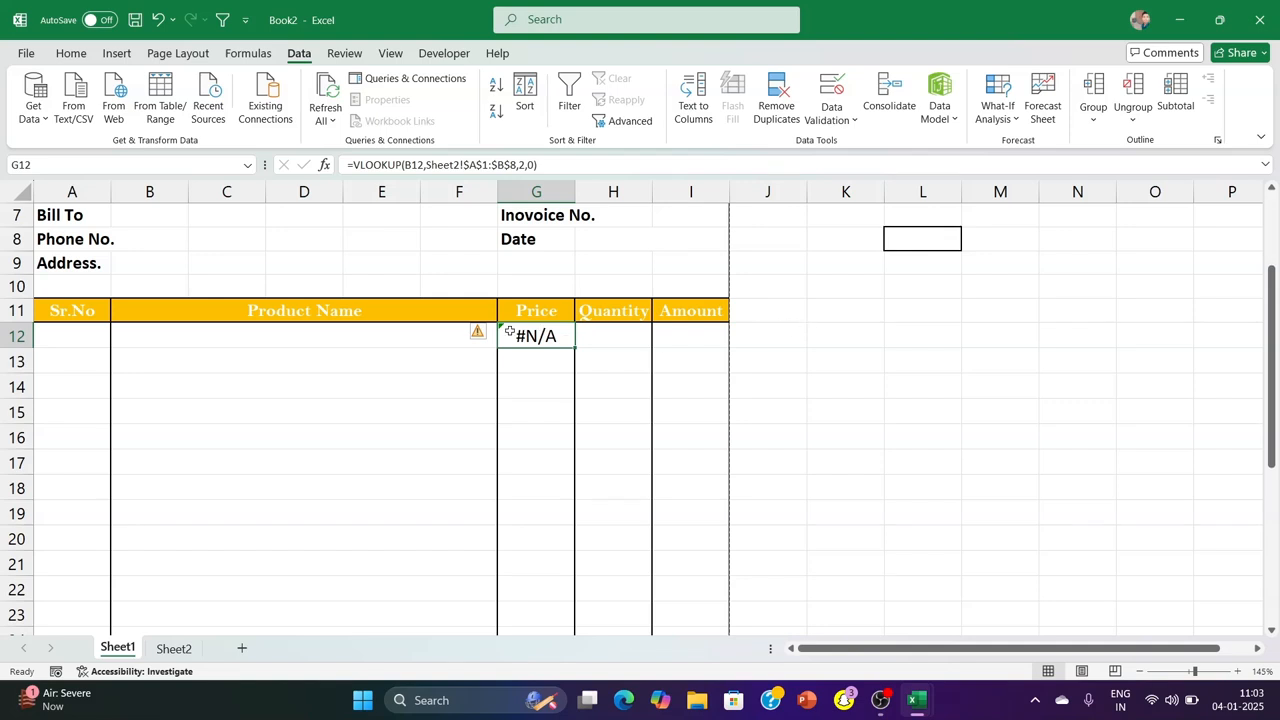
Choose Printer from the product drop-down in B12 to test the price lookup
click(392, 344)
click(505, 339)
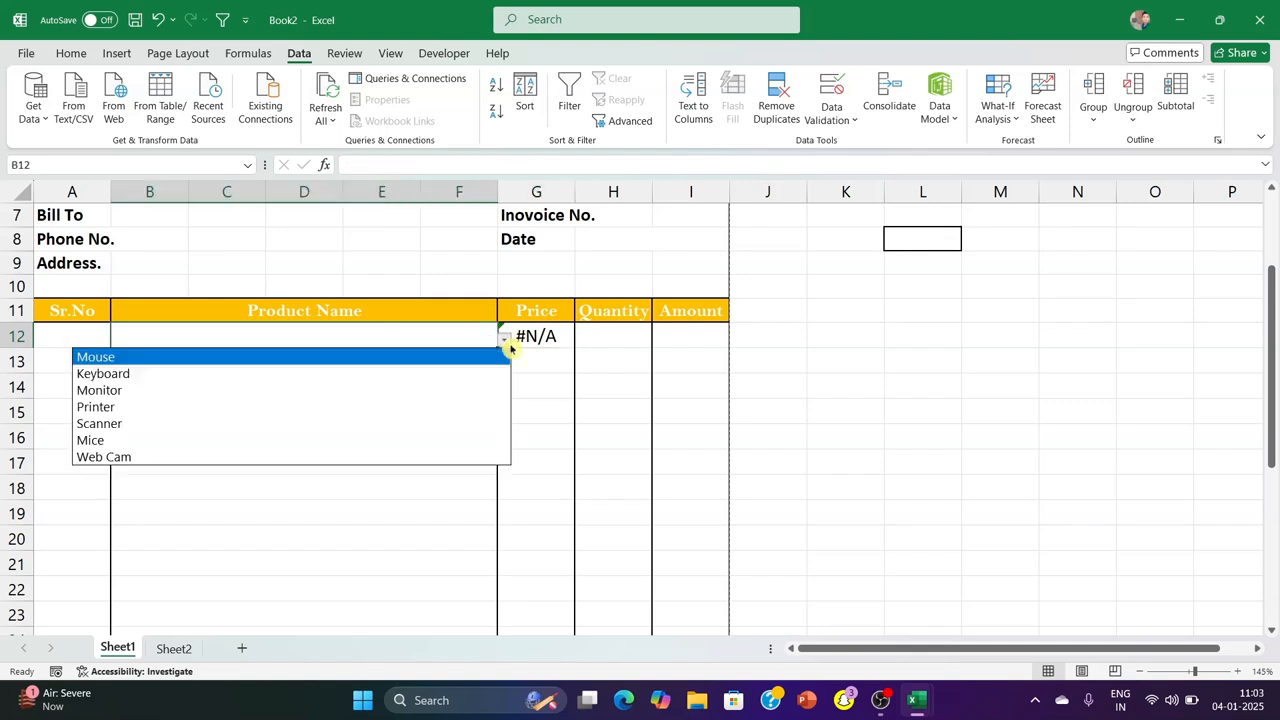
click(420, 407)
click(1030, 365)
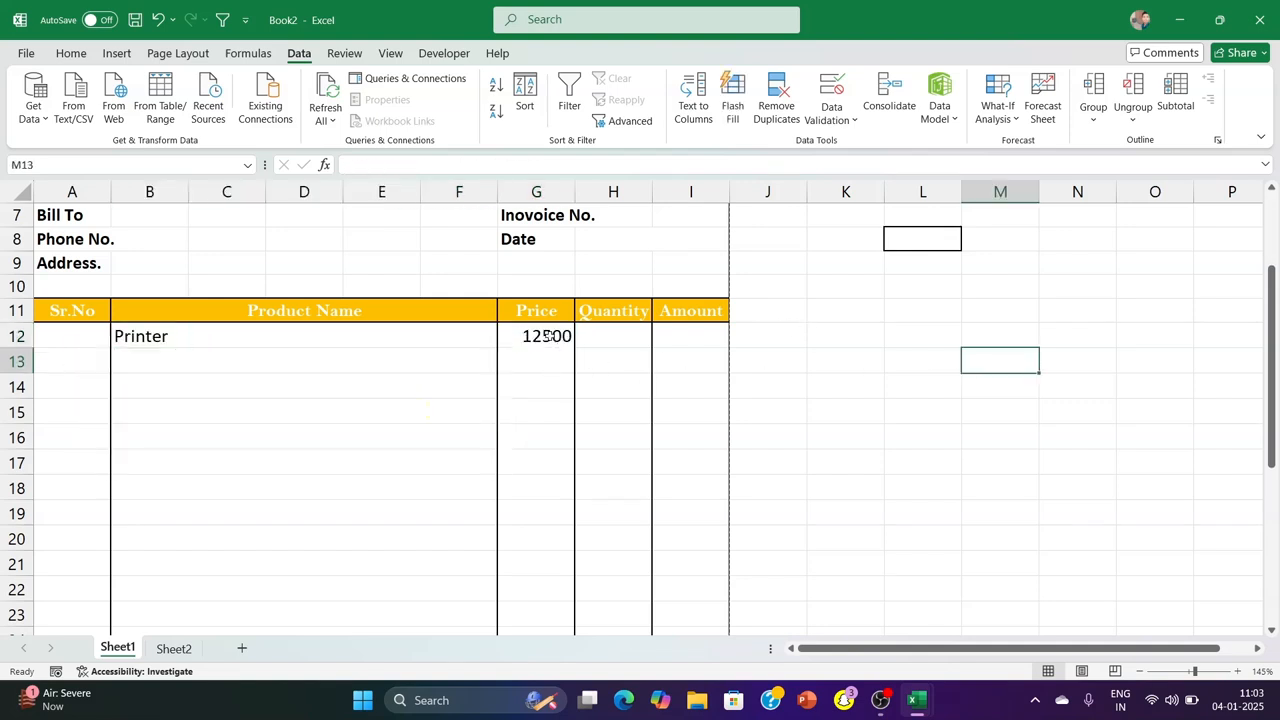
Fill the price lookup formula from G12 down to G31 without formatting
click(548, 336)
drag(573, 345, 566, 485)
click(590, 499)
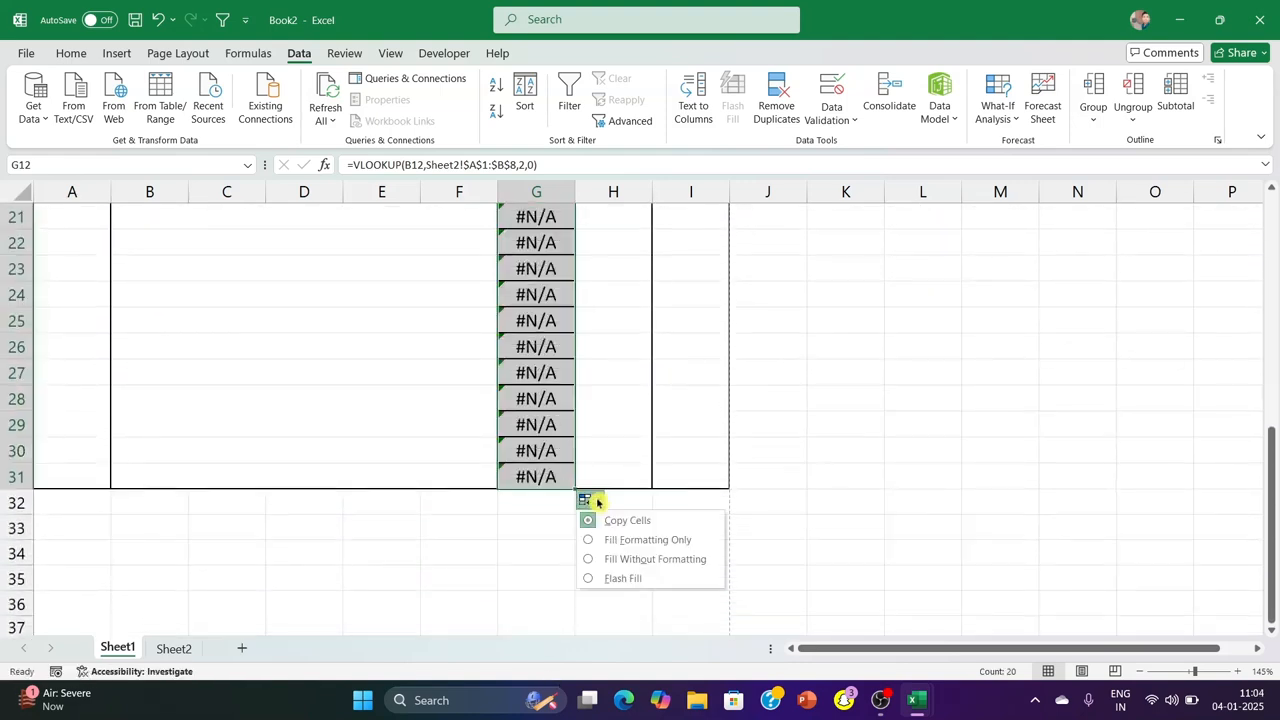
click(627, 560)
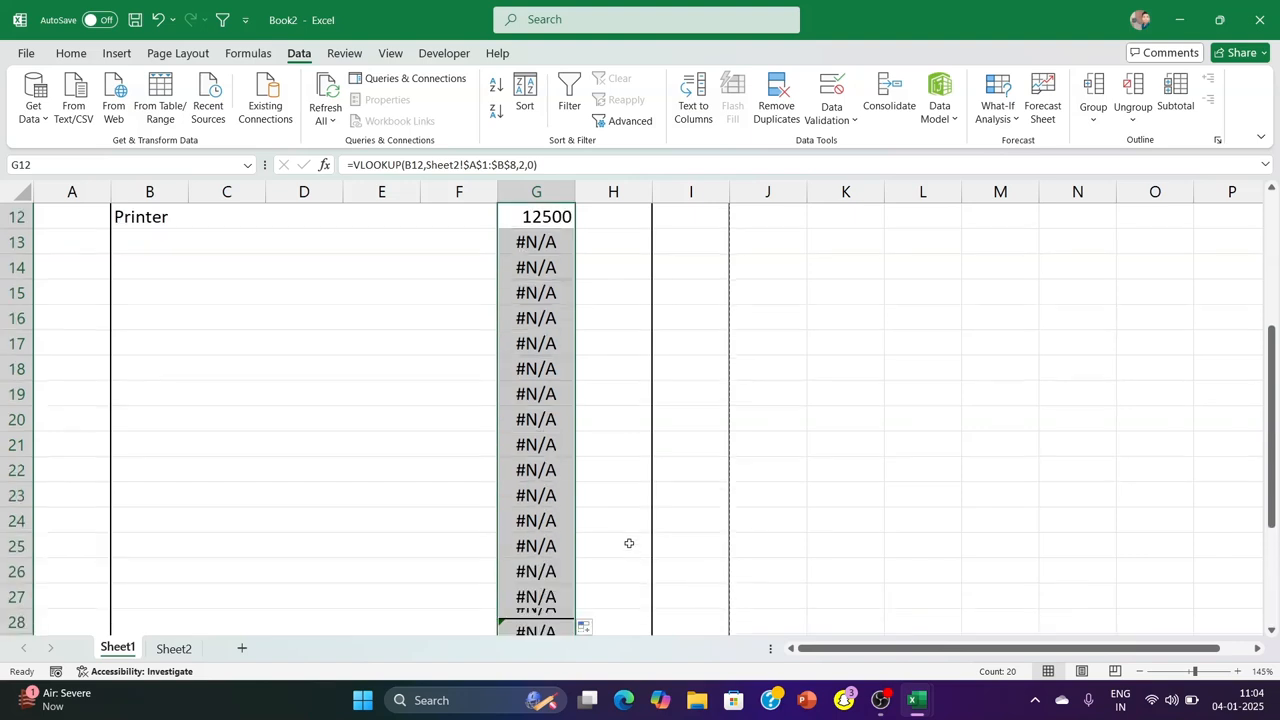
Wrap the VLOOKUP formula in G12 in IFERROR with empty text "" as the error value
click(922, 291)
click(520, 223)
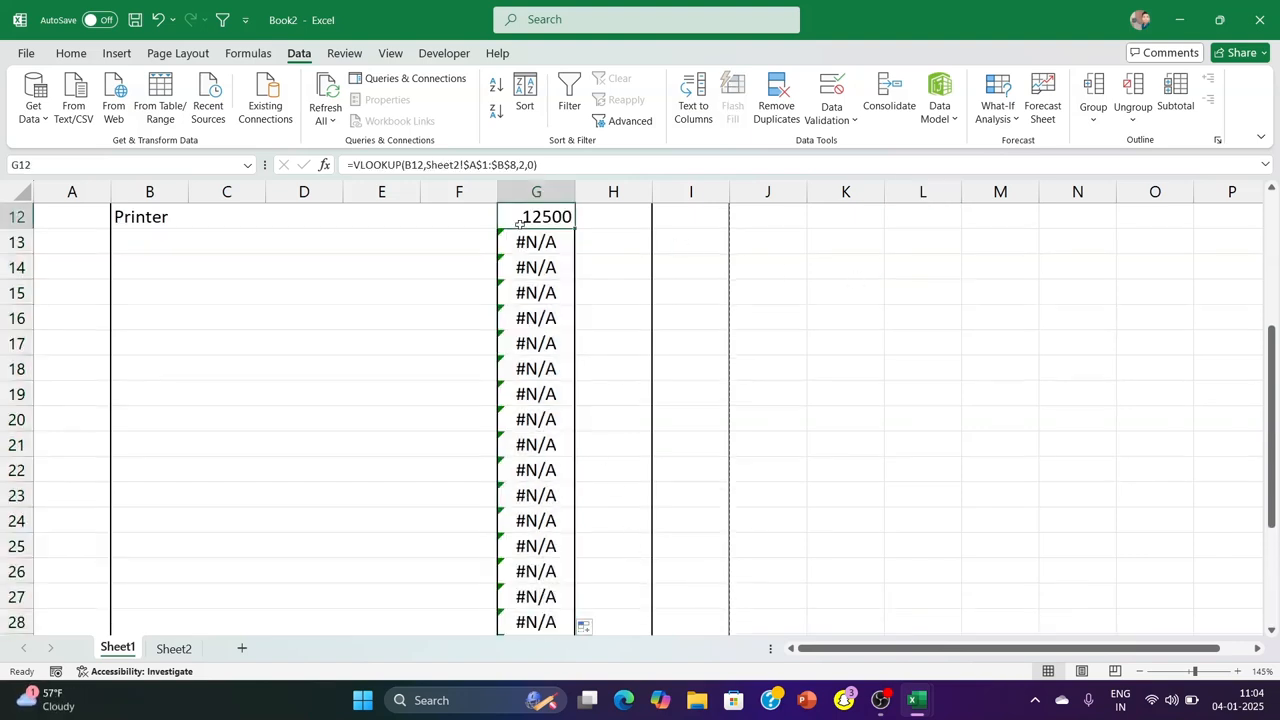
double_click(520, 223)
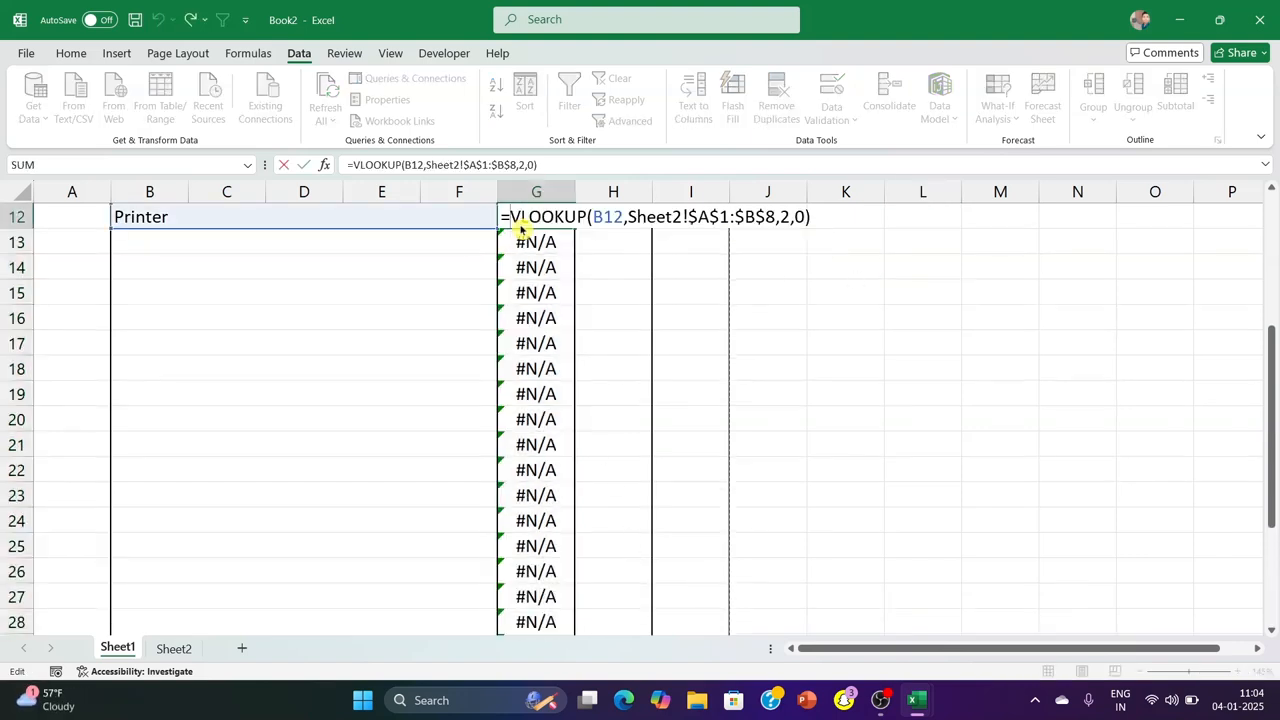
text(IFERROR()
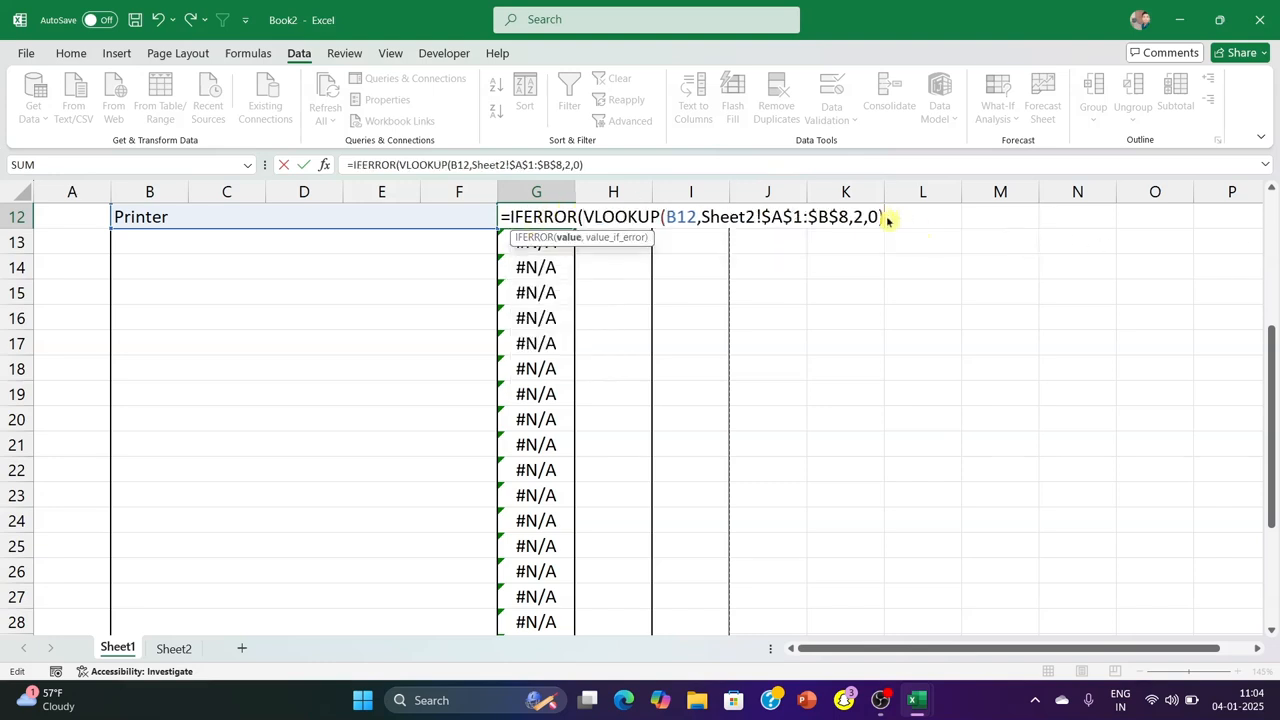
text(,"")
key(Return)
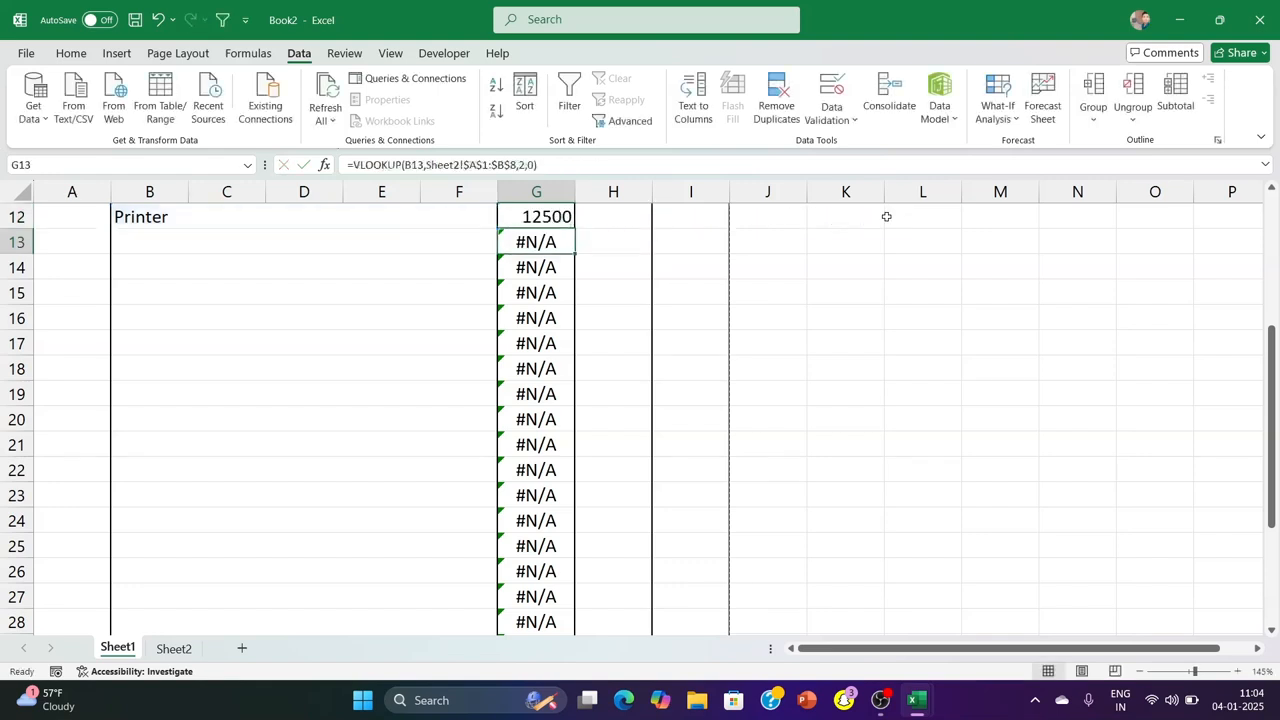
Fill the IFERROR price formula from G12 down to G31 without formatting
click(533, 220)
drag(574, 229, 545, 609)
click(586, 610)
click(627, 569)
Choose Keyboard in B13, Mice in B14 and Web Cam in B15 from the product drop-downs
click(420, 244)
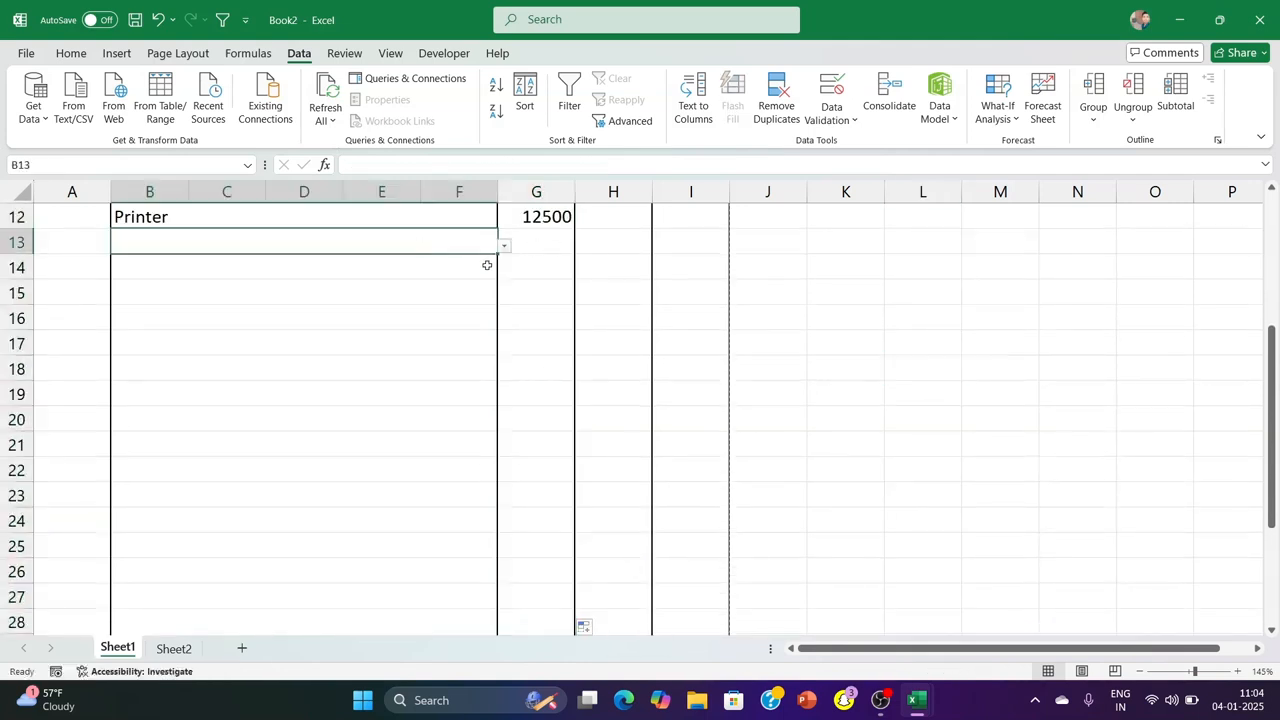
click(504, 246)
click(409, 314)
click(504, 246)
click(412, 280)
click(470, 267)
click(504, 270)
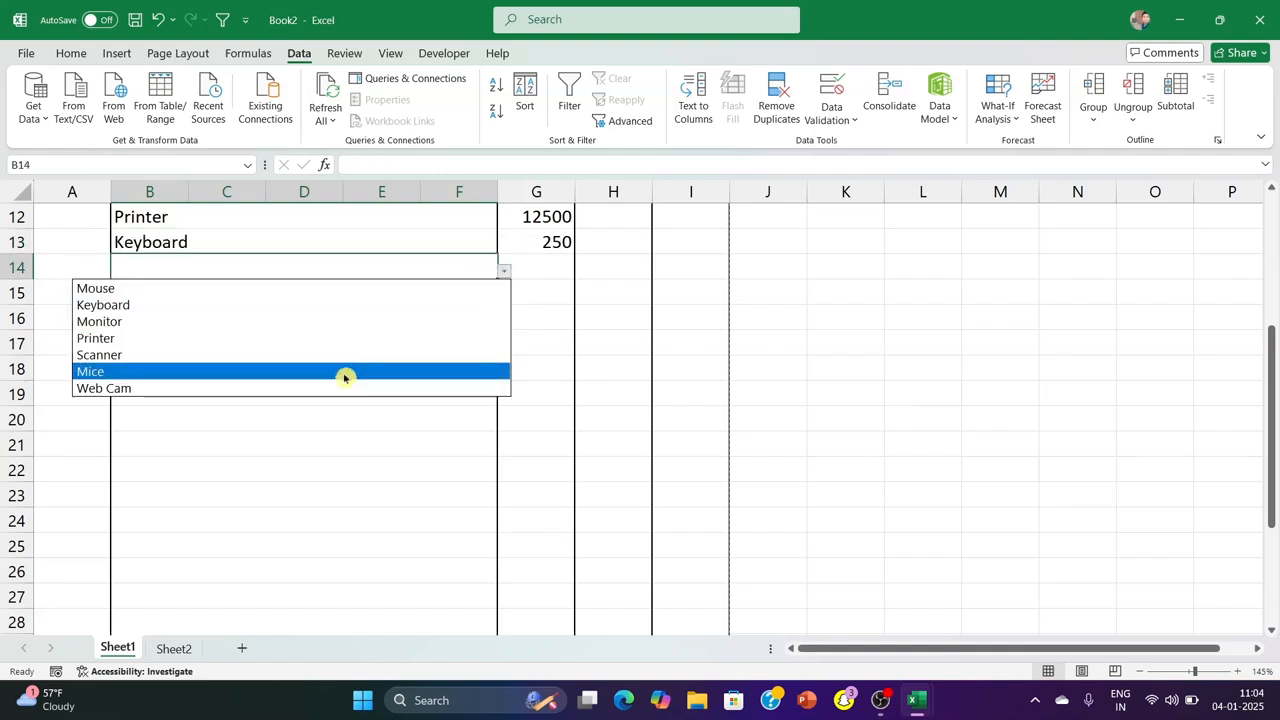
click(346, 372)
click(481, 295)
click(504, 296)
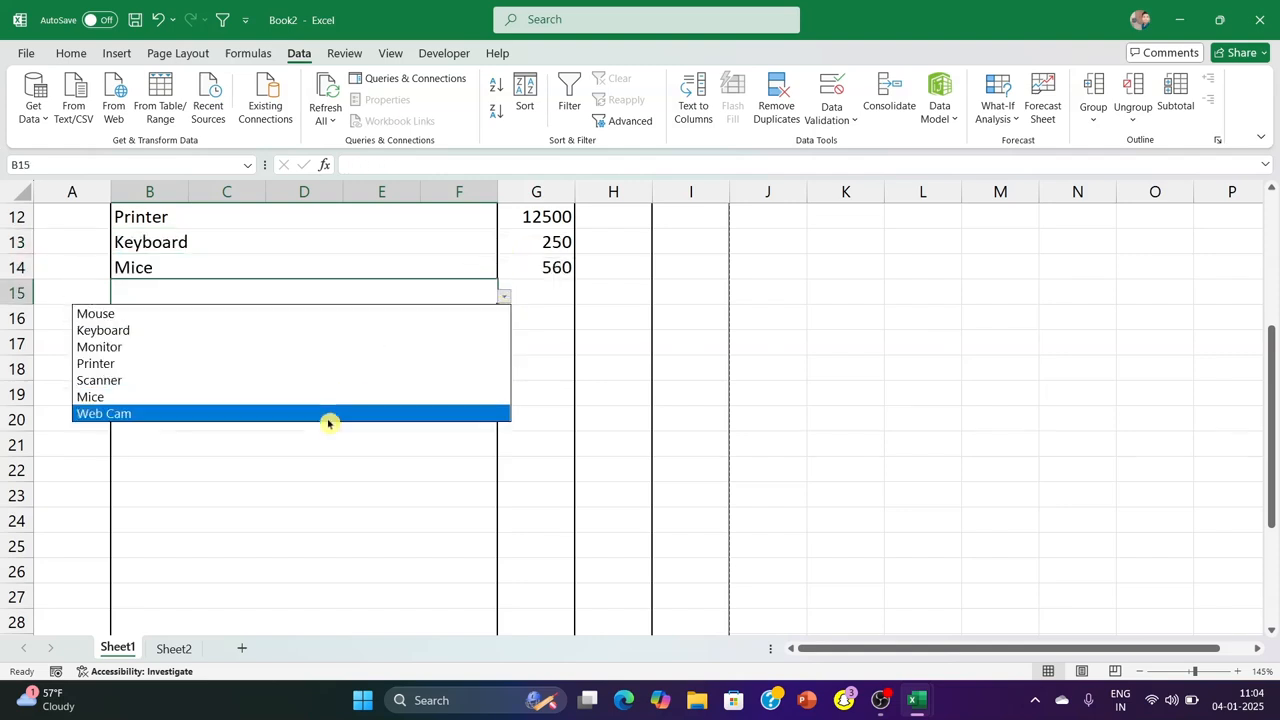
click(331, 420)
Number the four product rows 1 to 4 in A12:A15 of the Sr.No column
scroll(115, 342, up, 2)
click(86, 360)
text(1)
key(Return)
text(2)
key(Return)
text(3)
key(Return)
text(4)
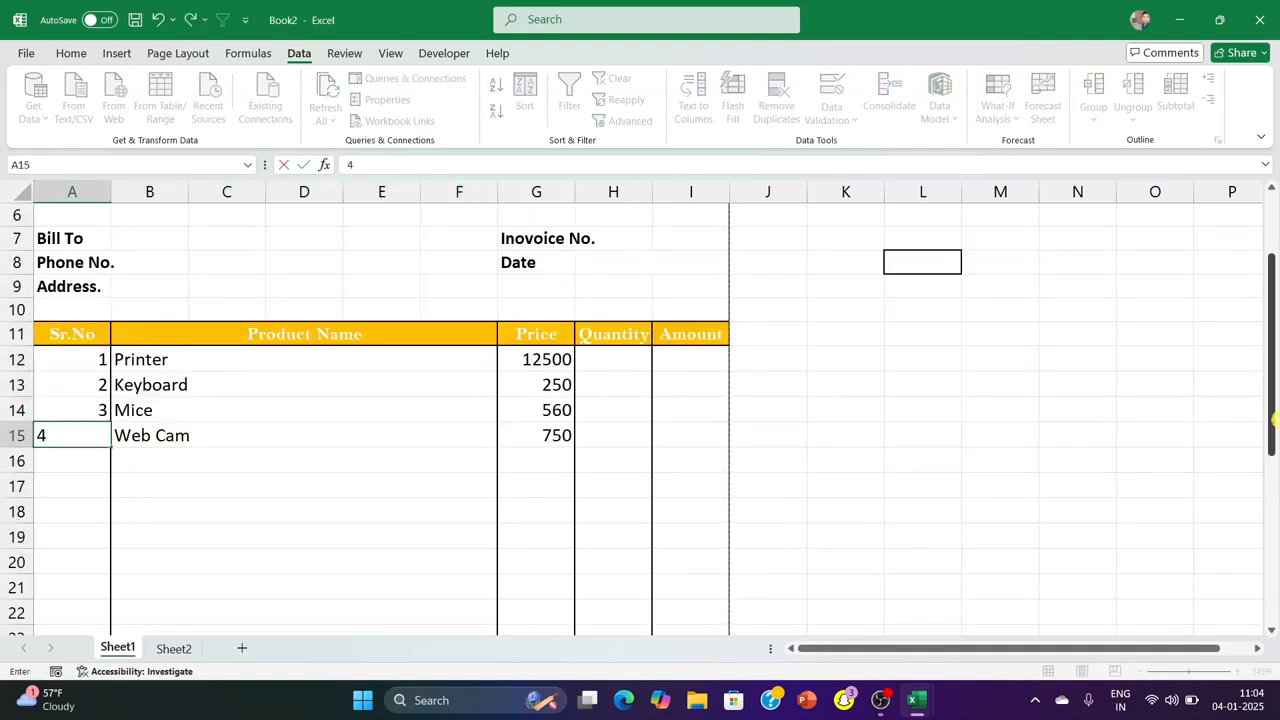
click(980, 434)
Enter the amount formula =G12*H12 in I12
click(623, 366)
click(686, 371)
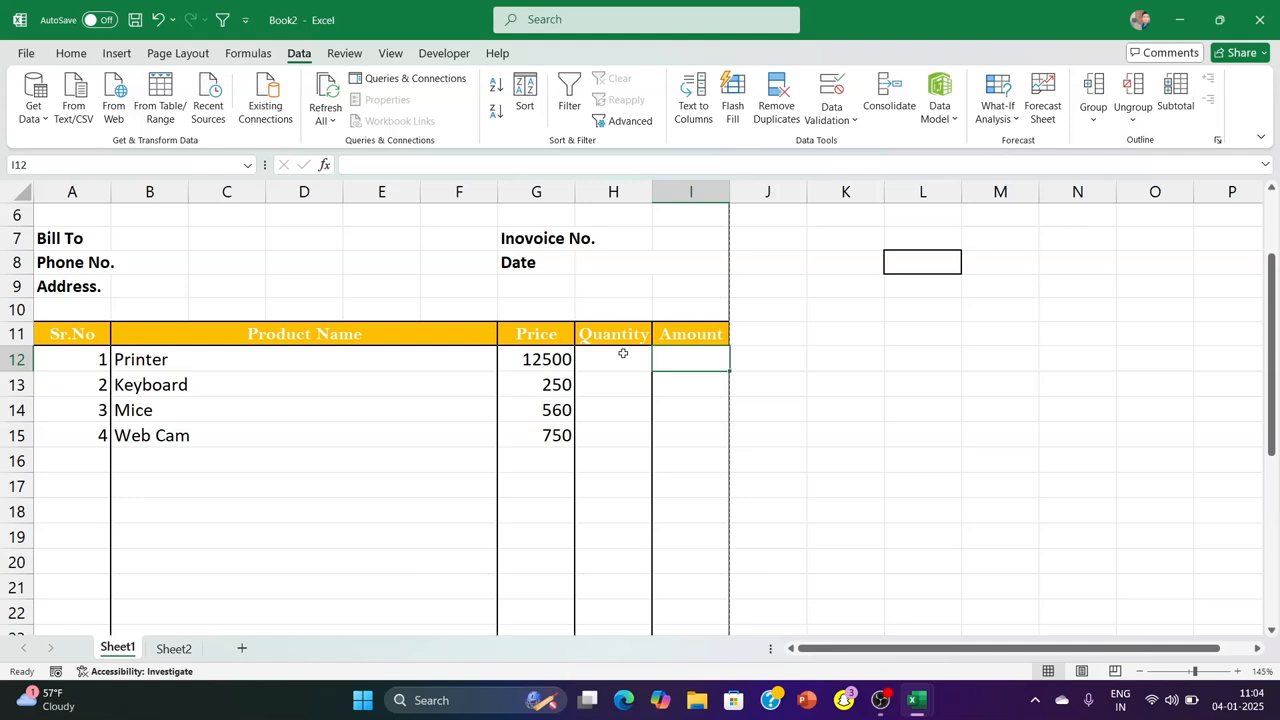
click(689, 389)
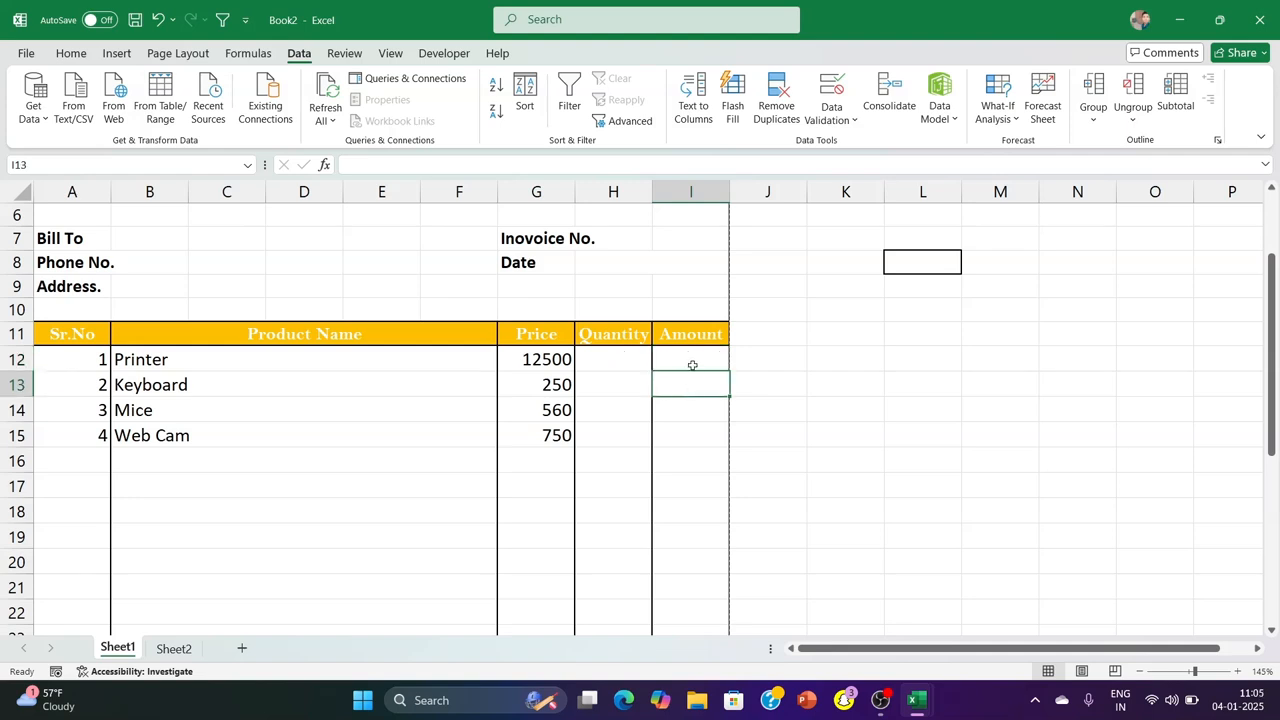
click(688, 352)
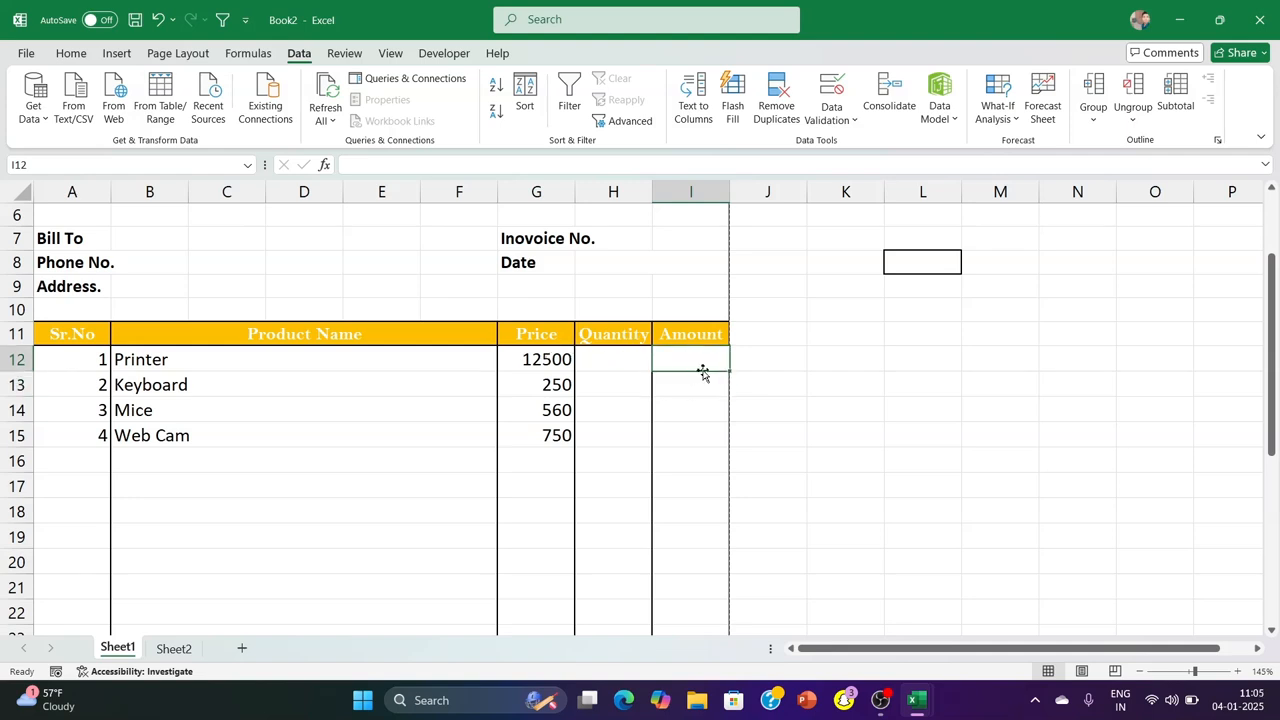
text(=)
click(515, 358)
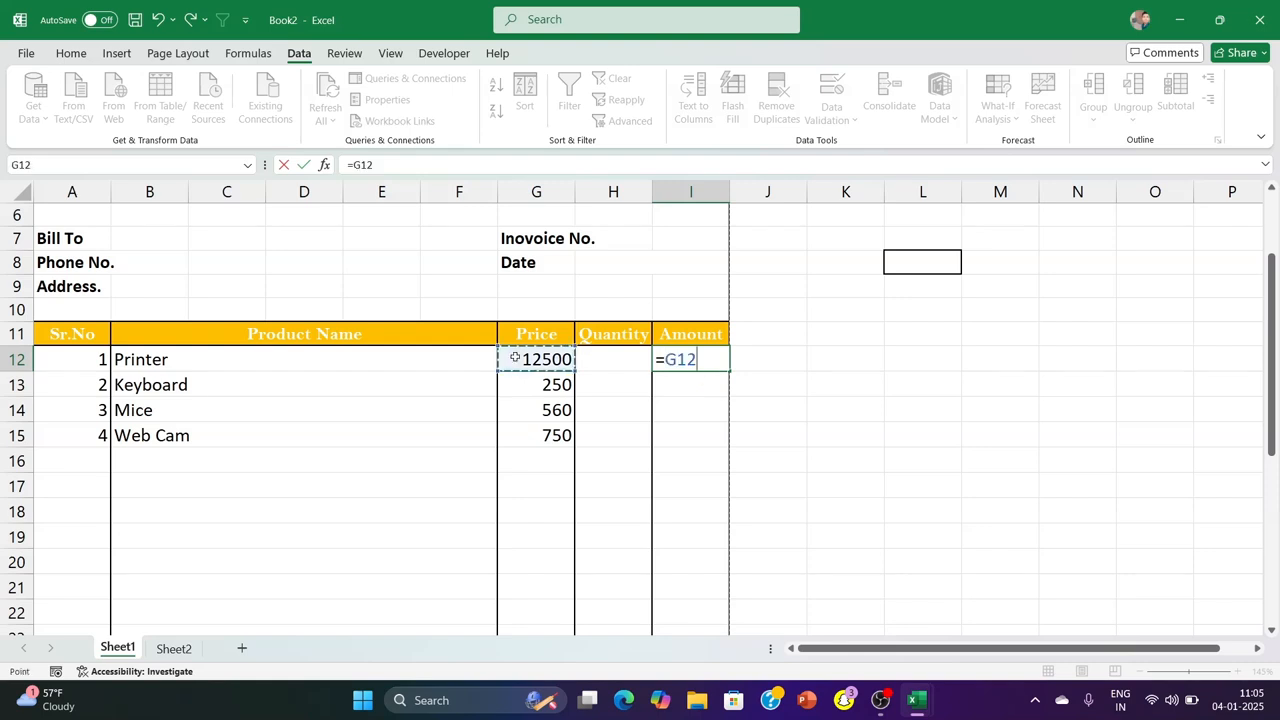
text(*)
click(604, 360)
key(Return)
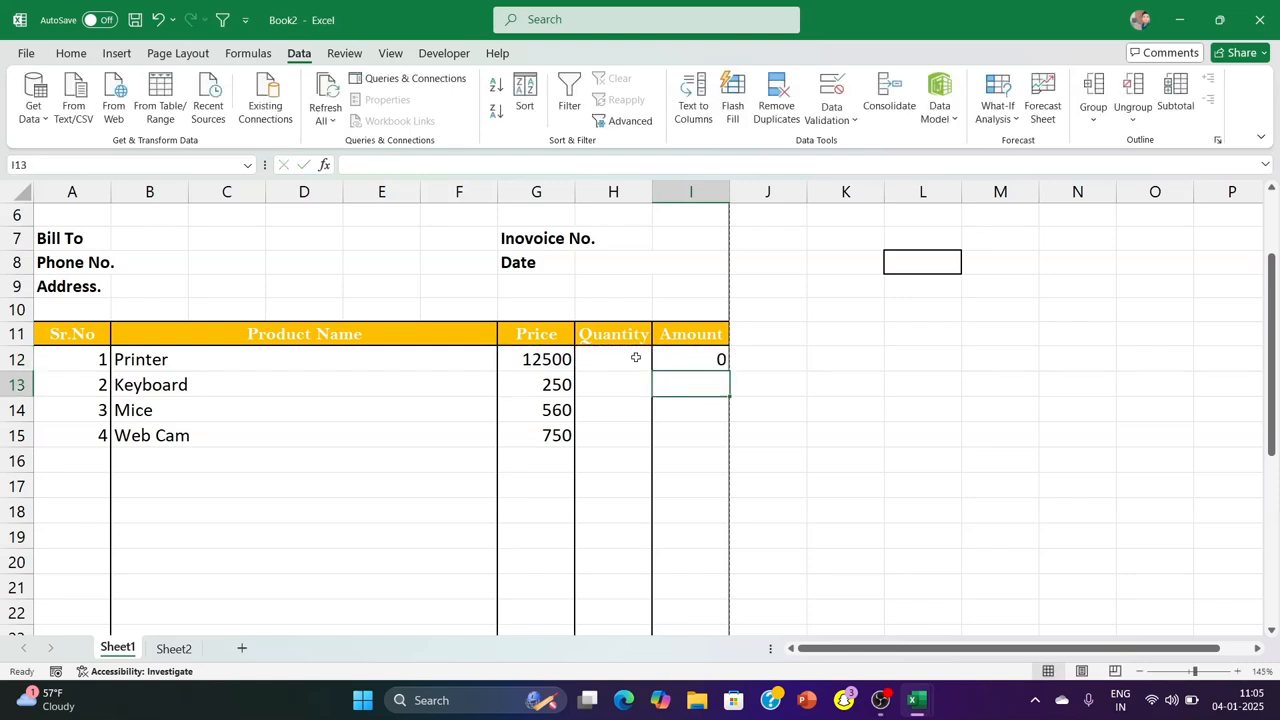
Test the amount formula by entering a quantity of 1 and then 2 in H12
click(636, 357)
text(1)
key(Return)
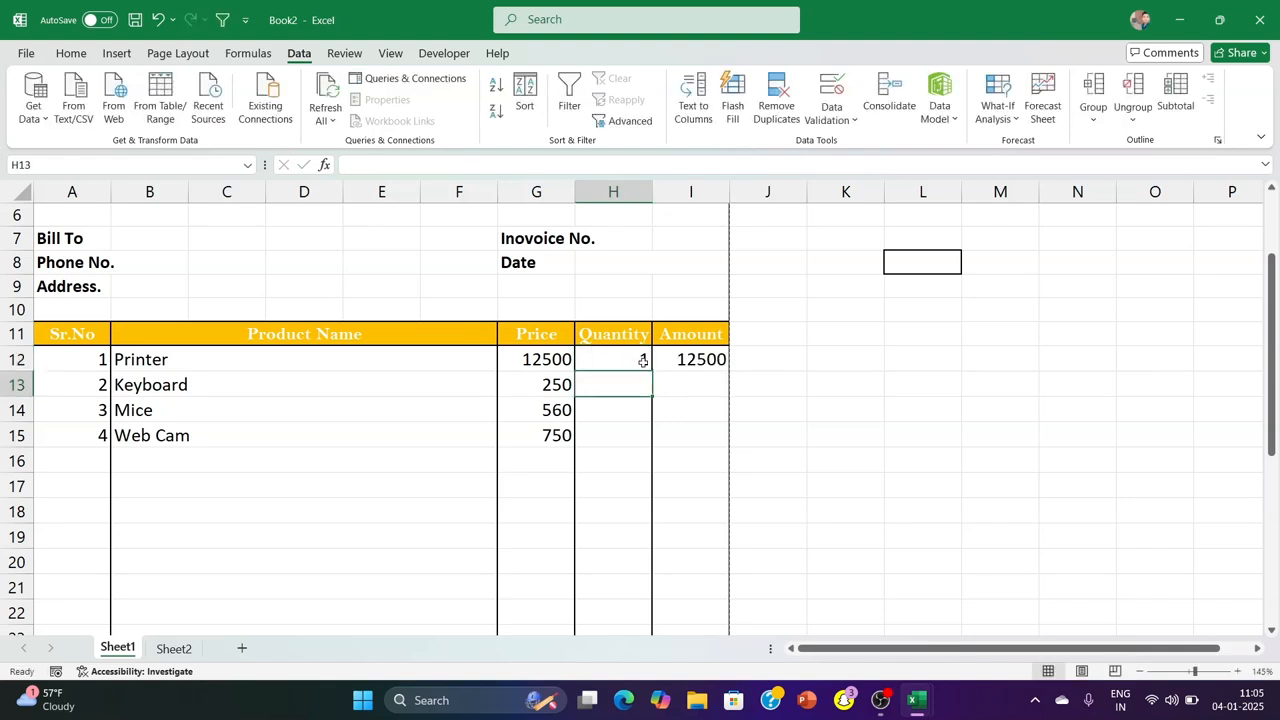
click(612, 366)
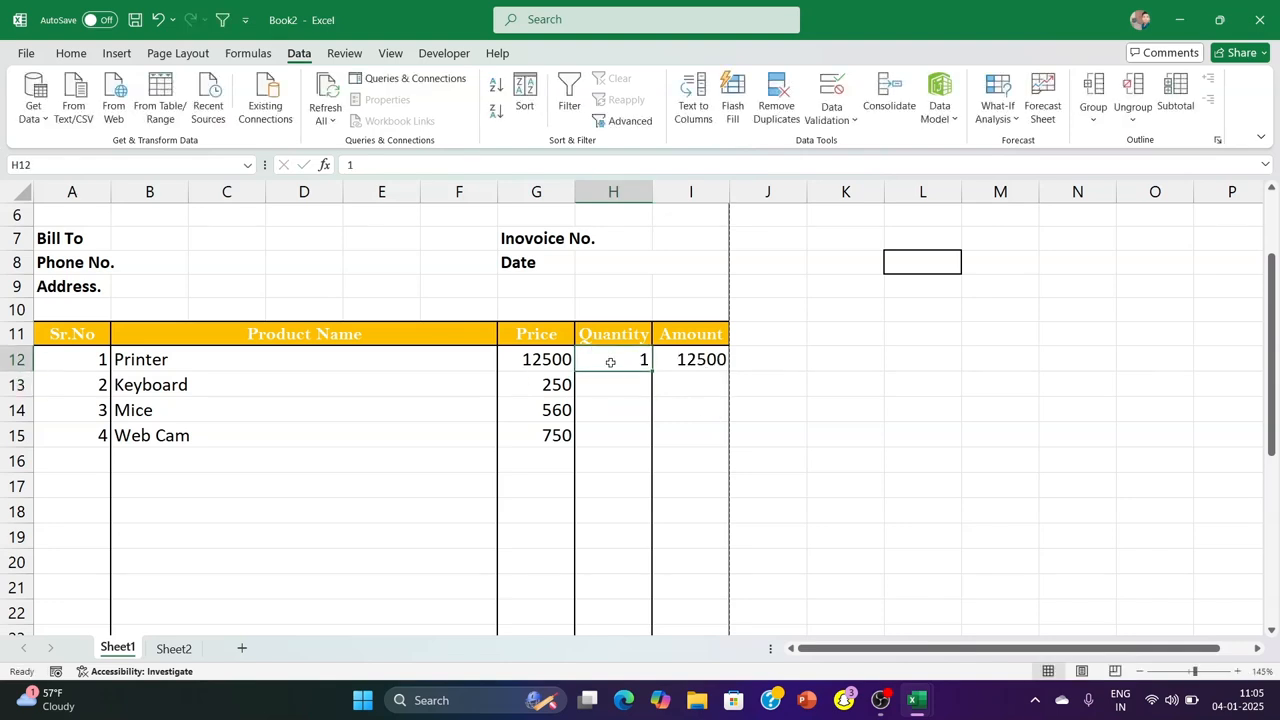
text(2)
key(Return)
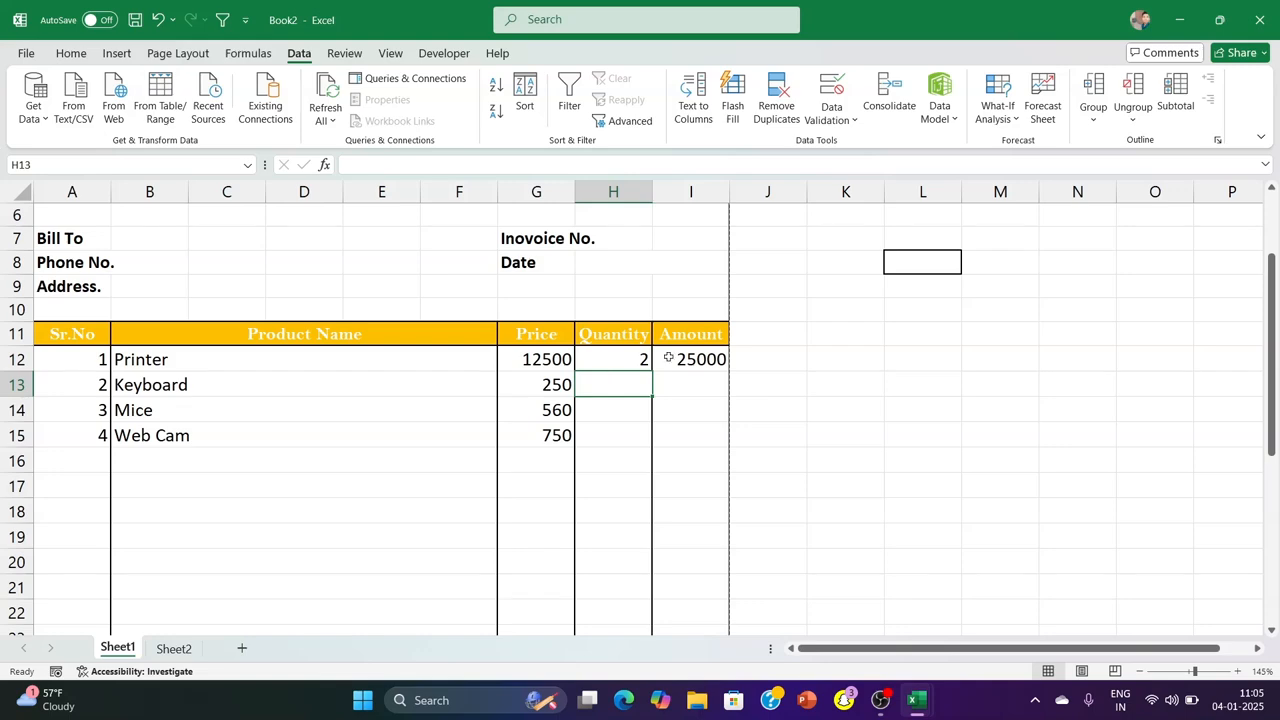
Fill the amount formula from I12 down to I31 and check the filled cells
click(668, 357)
drag(733, 371, 704, 572)
scroll(698, 314, up, 5)
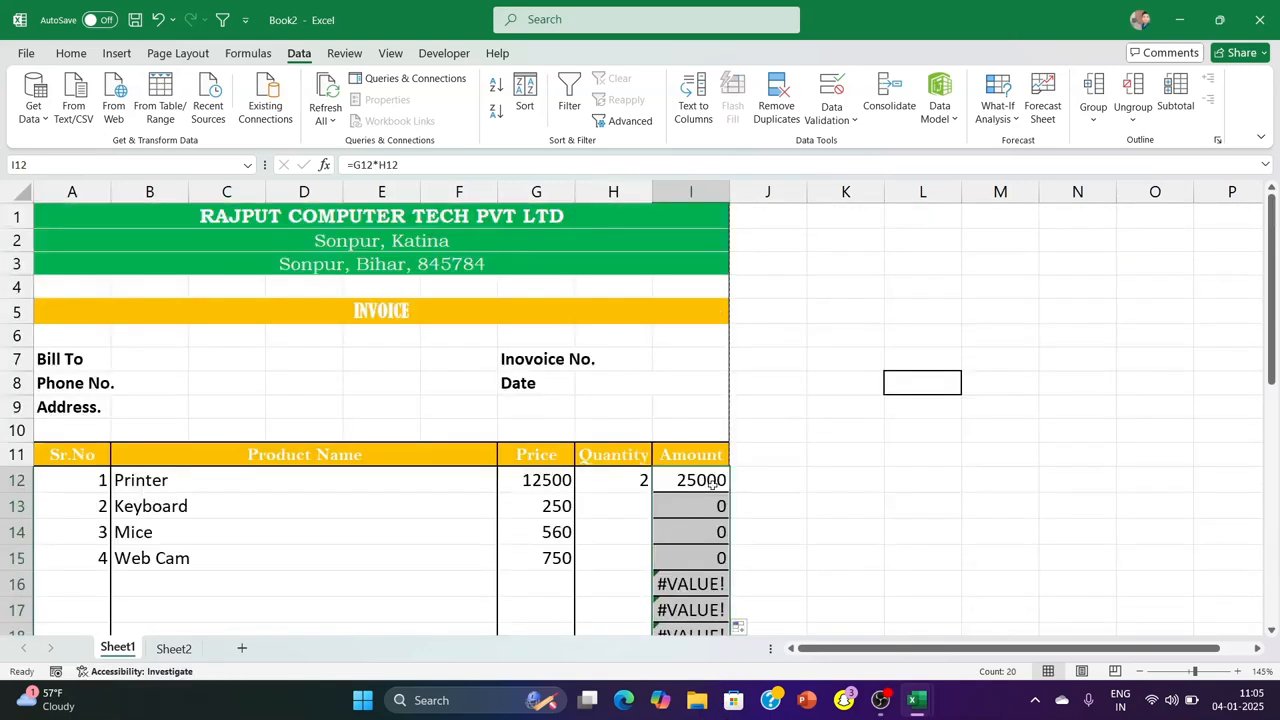
scroll(698, 314, down, 3)
Try changing the I12 amount formula to =IF(G12*H12,"") to hide errors
double_click(680, 264)
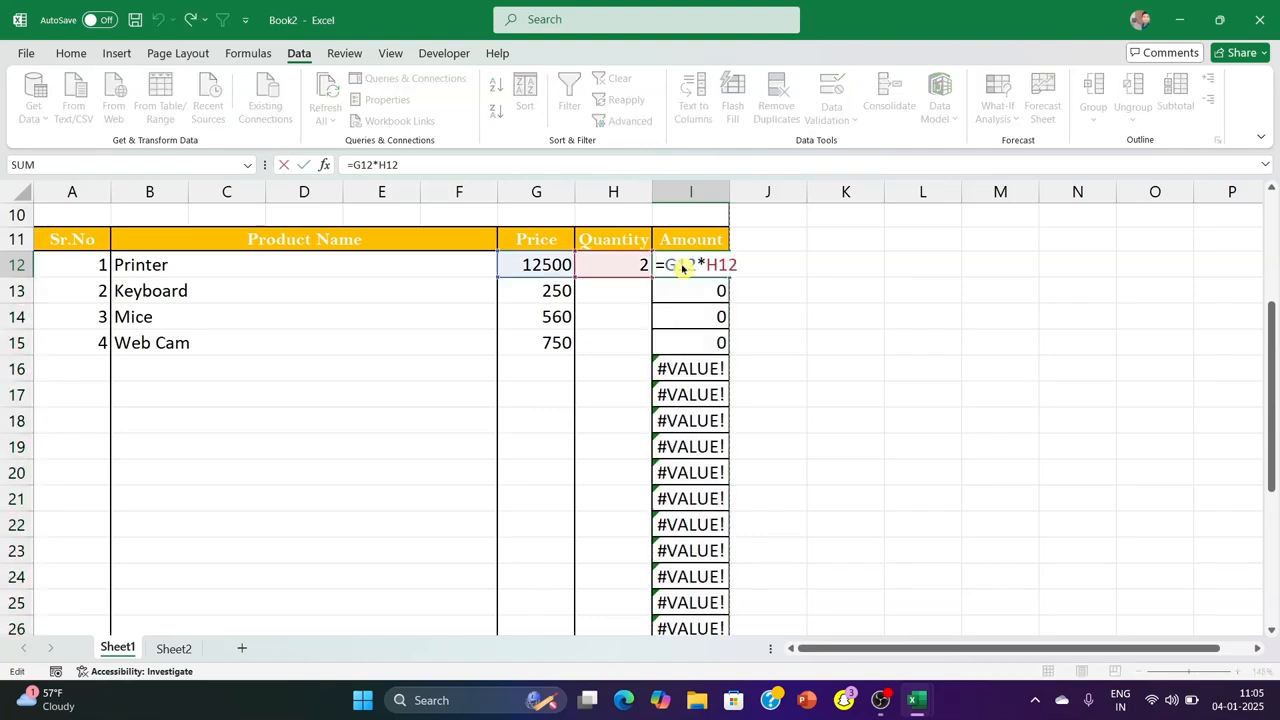
text(if()
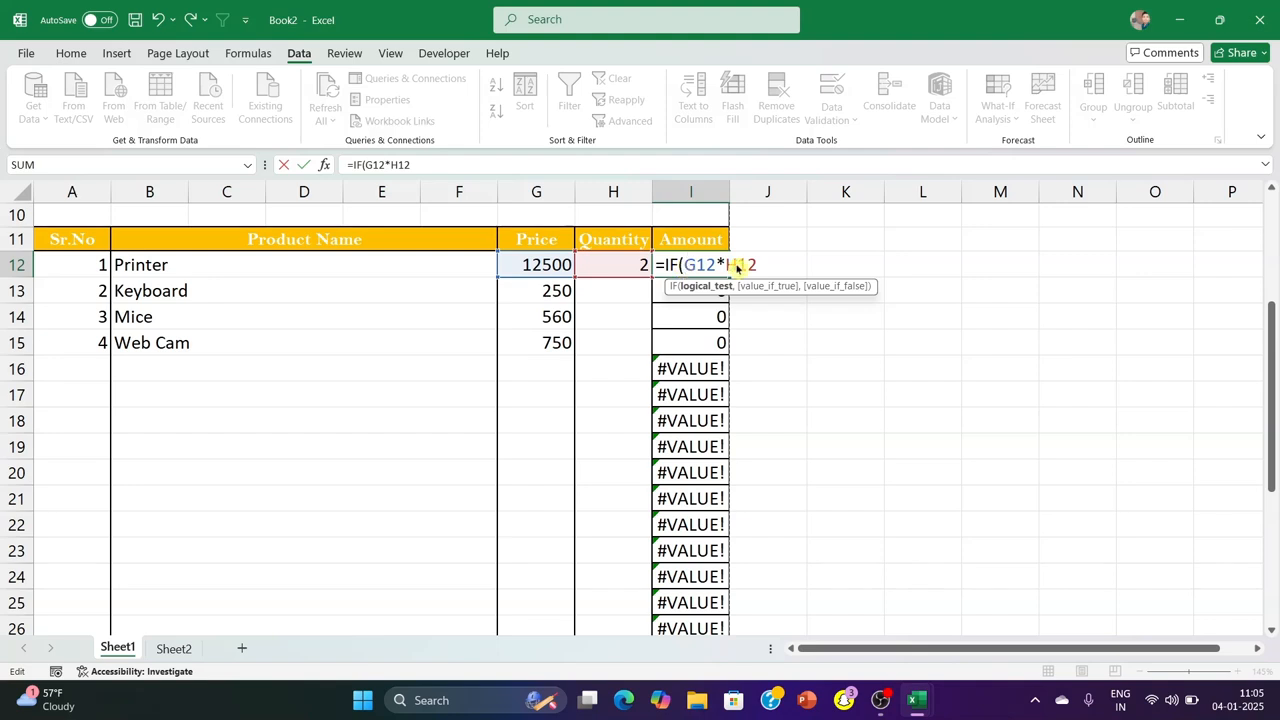
text(,)
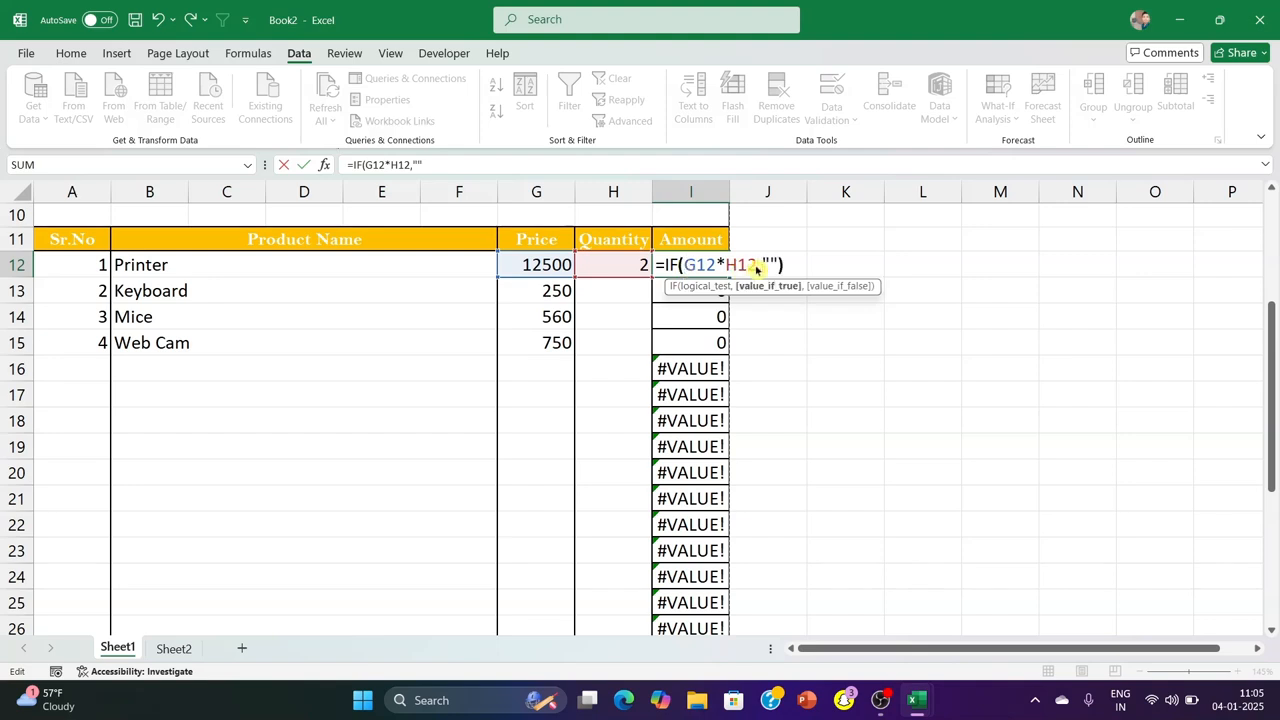
key(Return)
click(689, 264)
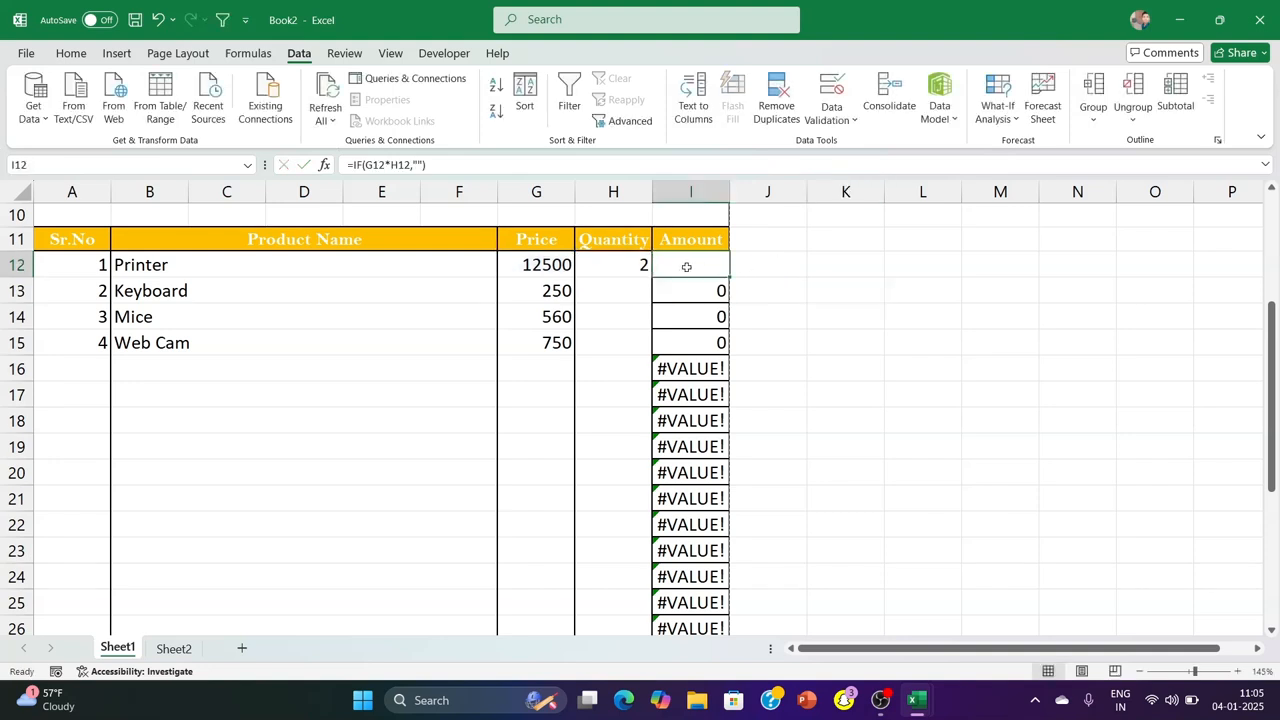
scroll(686, 267, up, 1)
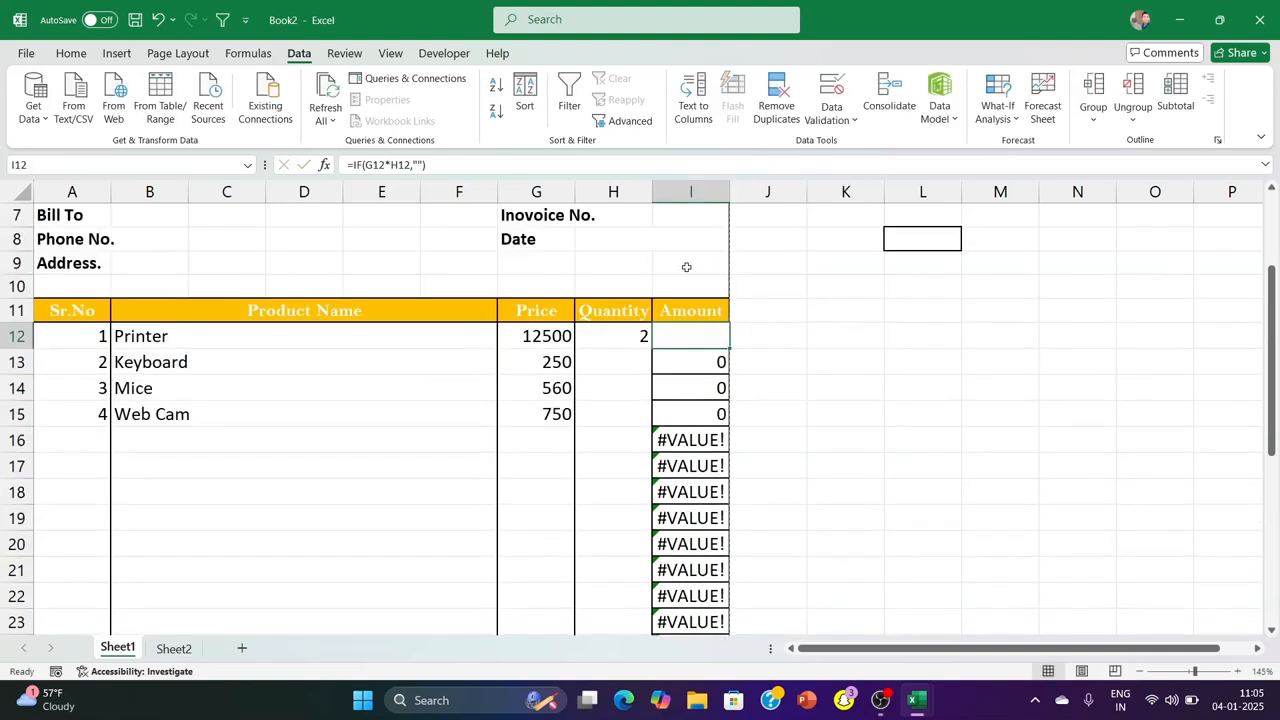
Replace IF with IFERROR in the I12 formula, making it =IFERROR(G12*H12,"")
click(363, 169)
text(error)
click(503, 164)
key(Return)
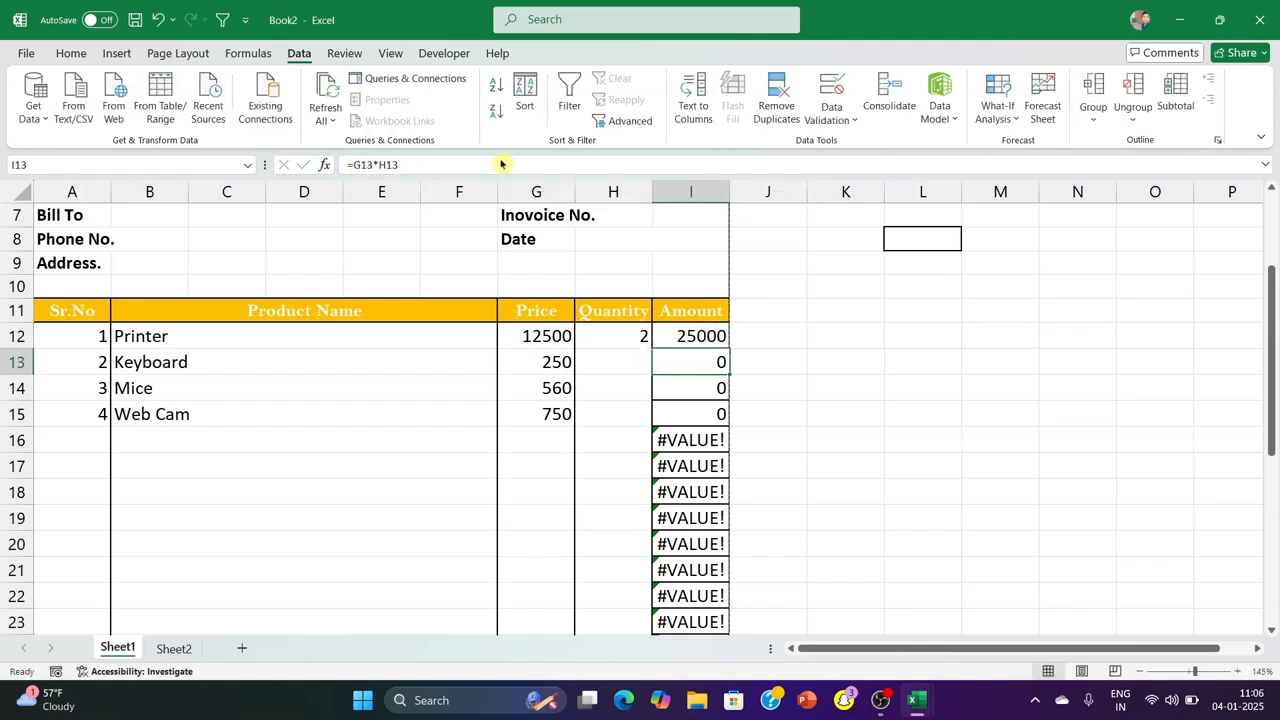
click(877, 430)
Fill the IFERROR amount formula from I12 down to I31 without formatting
click(722, 340)
drag(731, 350, 686, 664)
drag(689, 619, 738, 609)
click(758, 611)
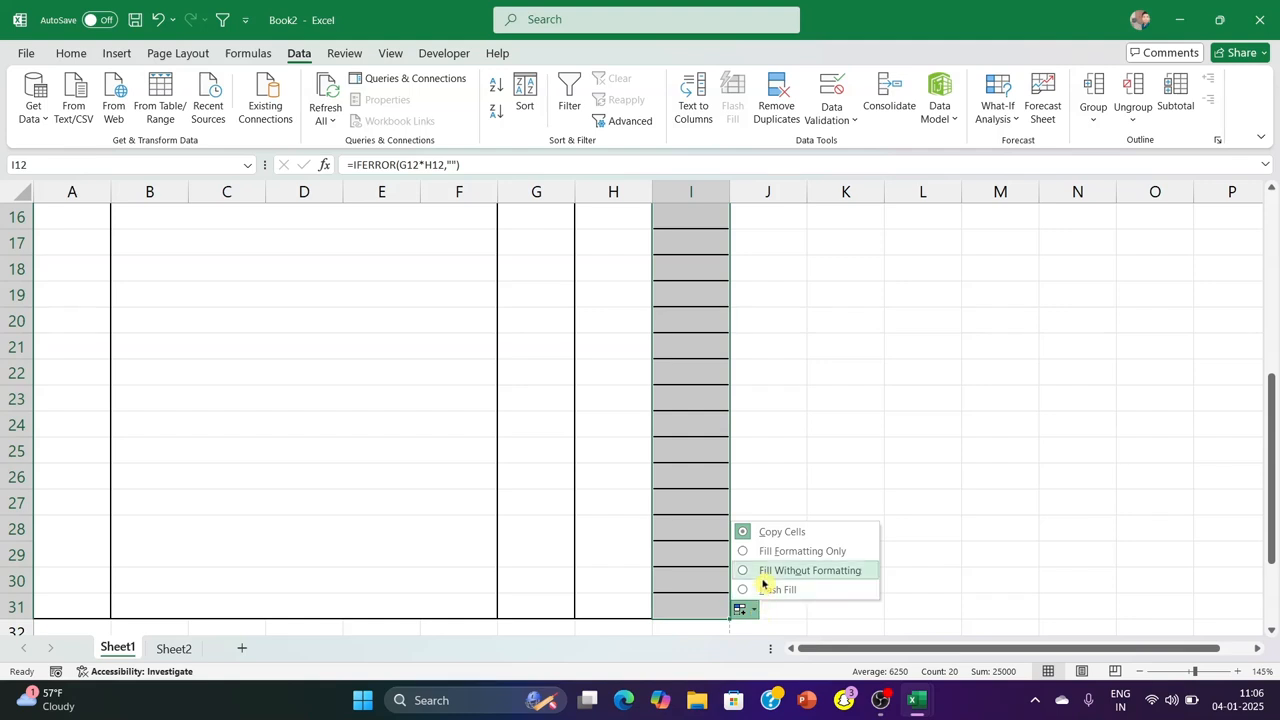
click(772, 572)
click(832, 402)
Enter quantities 2, 3 and 1 in H13:H15 and check the Amount column down to row 31
click(615, 240)
text(2)
click(614, 262)
text(3)
click(975, 320)
click(611, 292)
text(1)
key(Return)
click(907, 318)
scroll(750, 343, up, 4)
scroll(700, 369, down, 8)
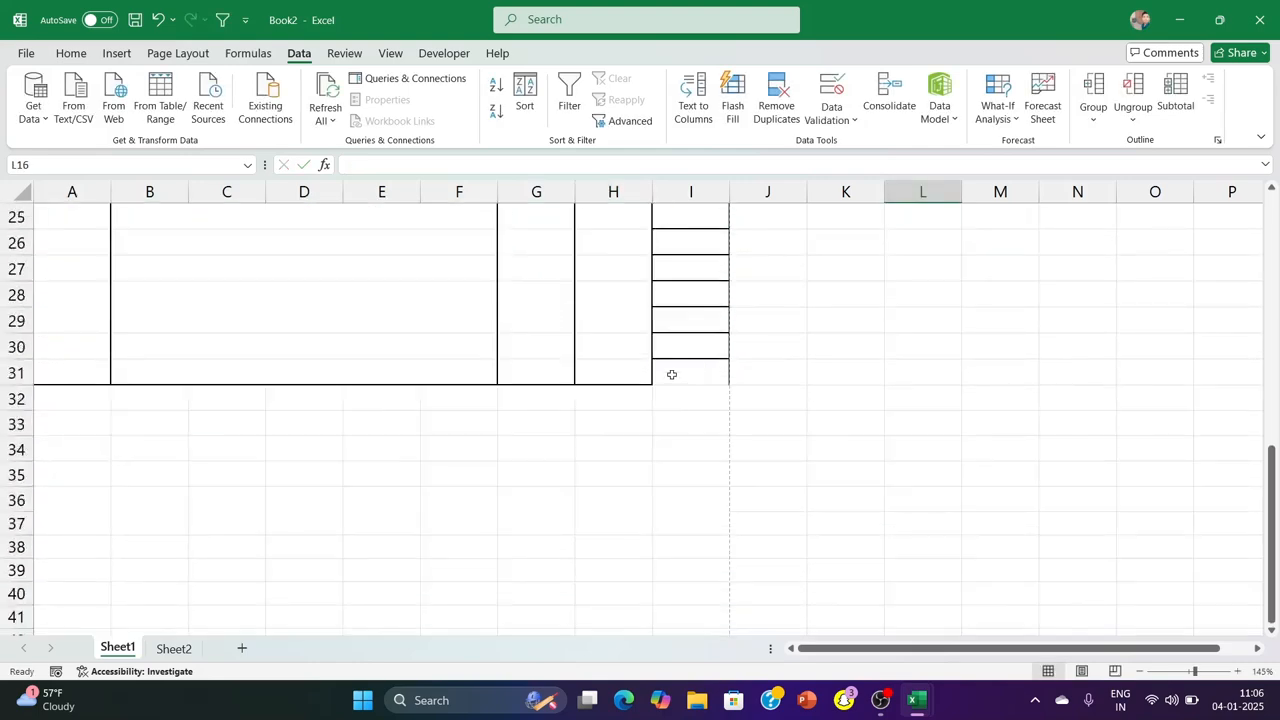
click(672, 374)
click(1000, 298)
scroll(715, 343, up, 5)
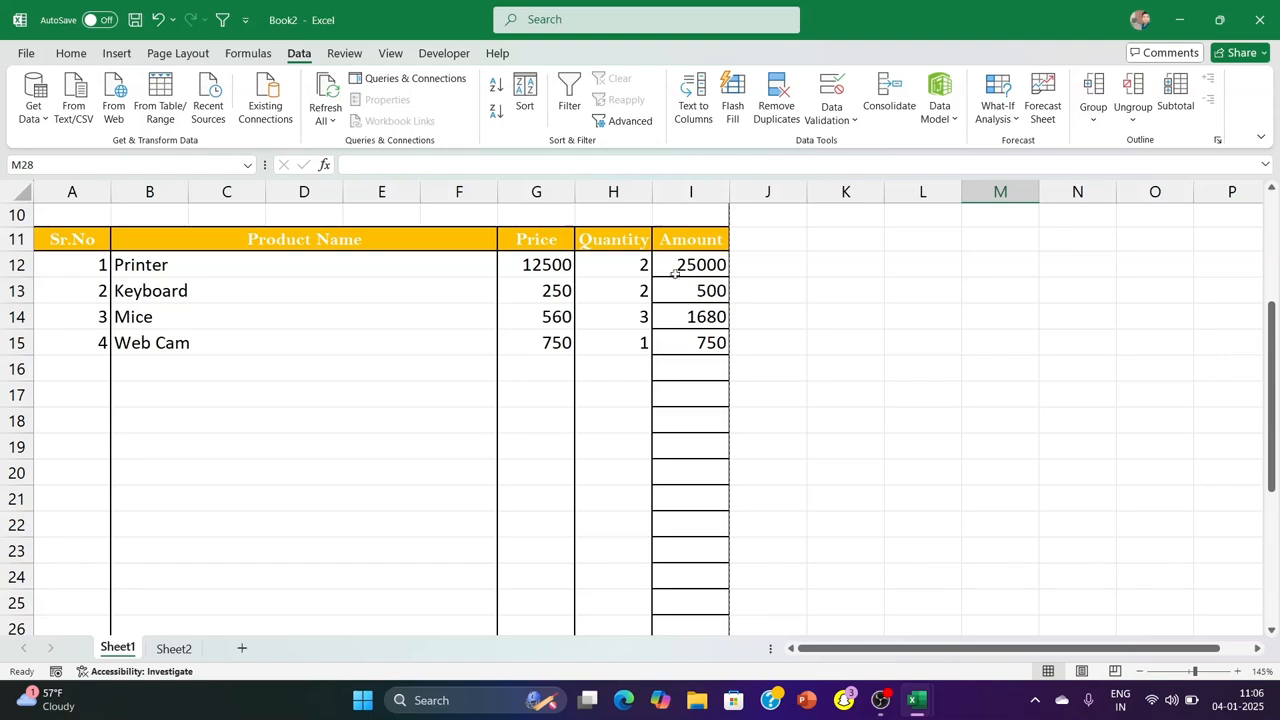
Undo the quantities, the Amount column fills and the formula edits back to the original =G12*H12 in I12
key(ctrl+z)
scroll(688, 357, up, 5)
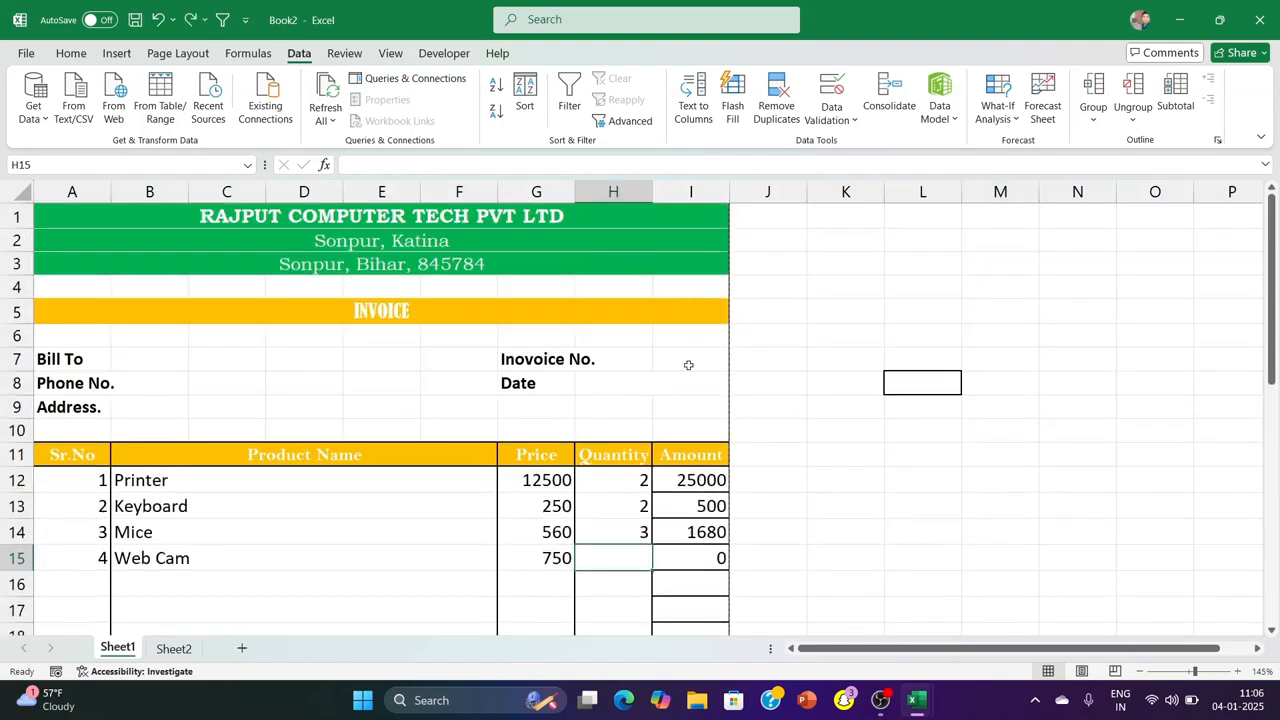
key(ctrl+z)
key(ctrl+z)
key(ctrl+z)
key(ctrl+z)
key(ctrl+z)
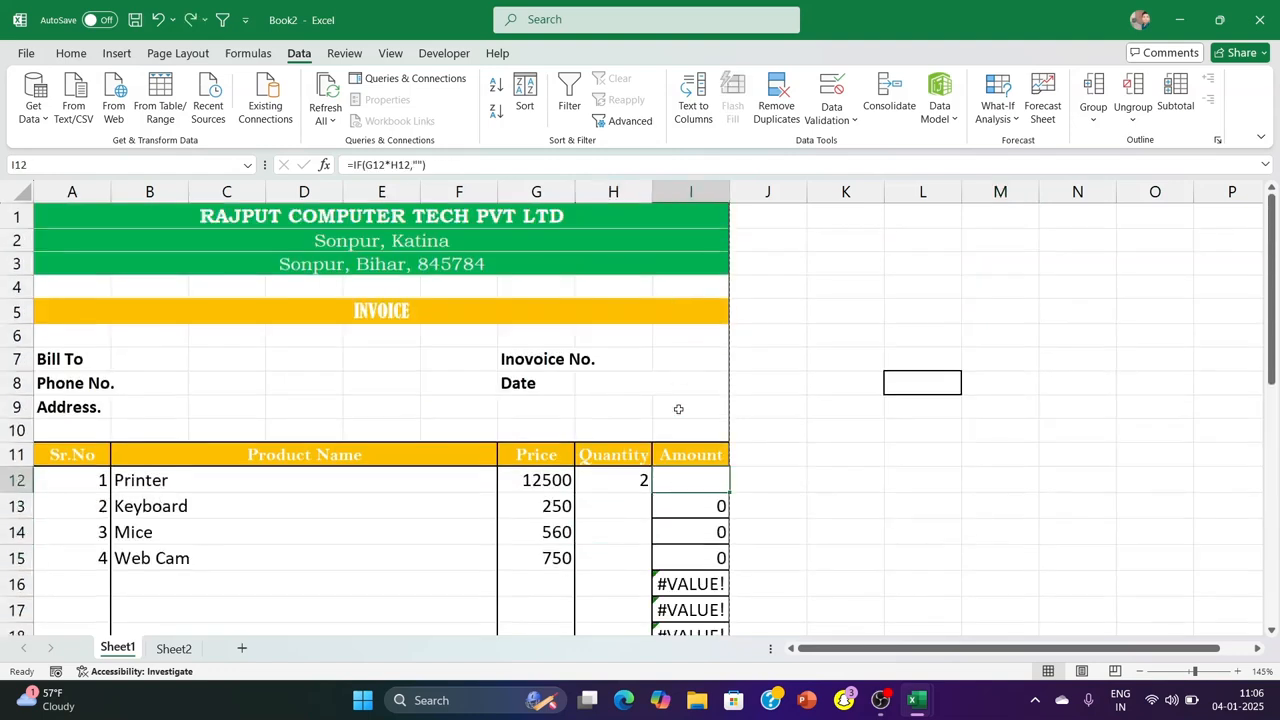
key(ctrl+z)
click(840, 450)
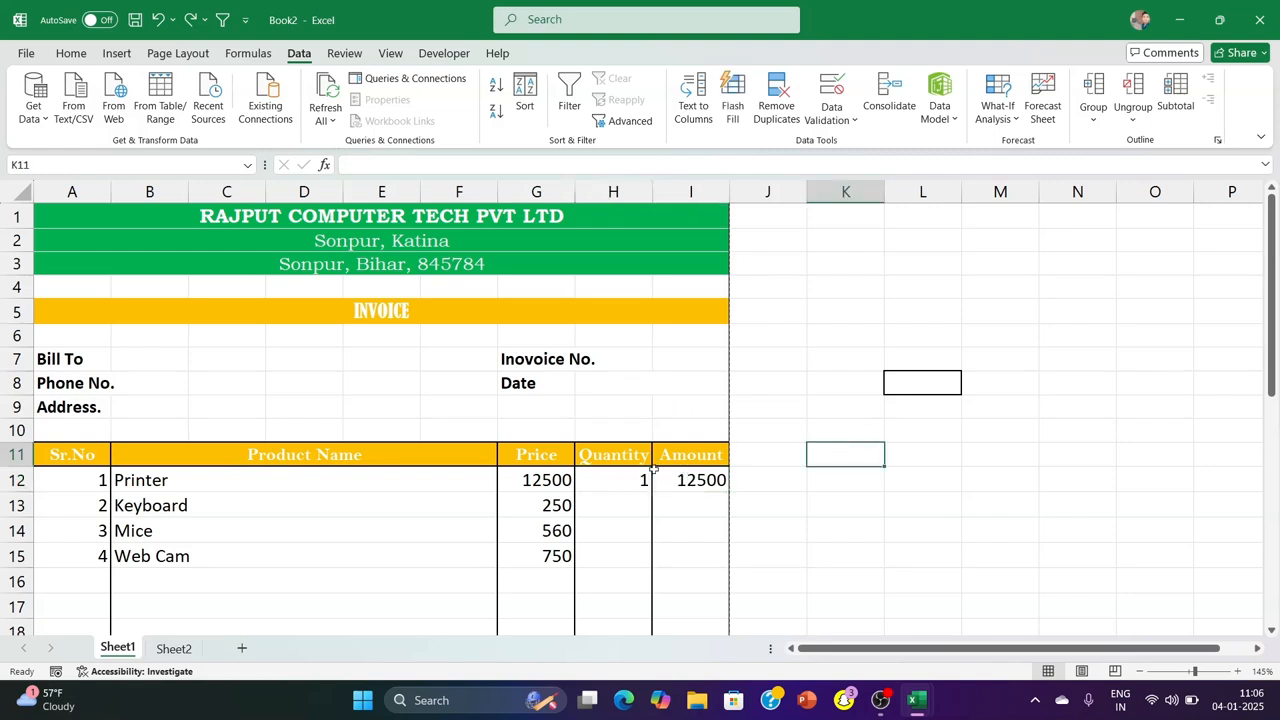
click(673, 480)
key(ctrl+z)
click(820, 478)
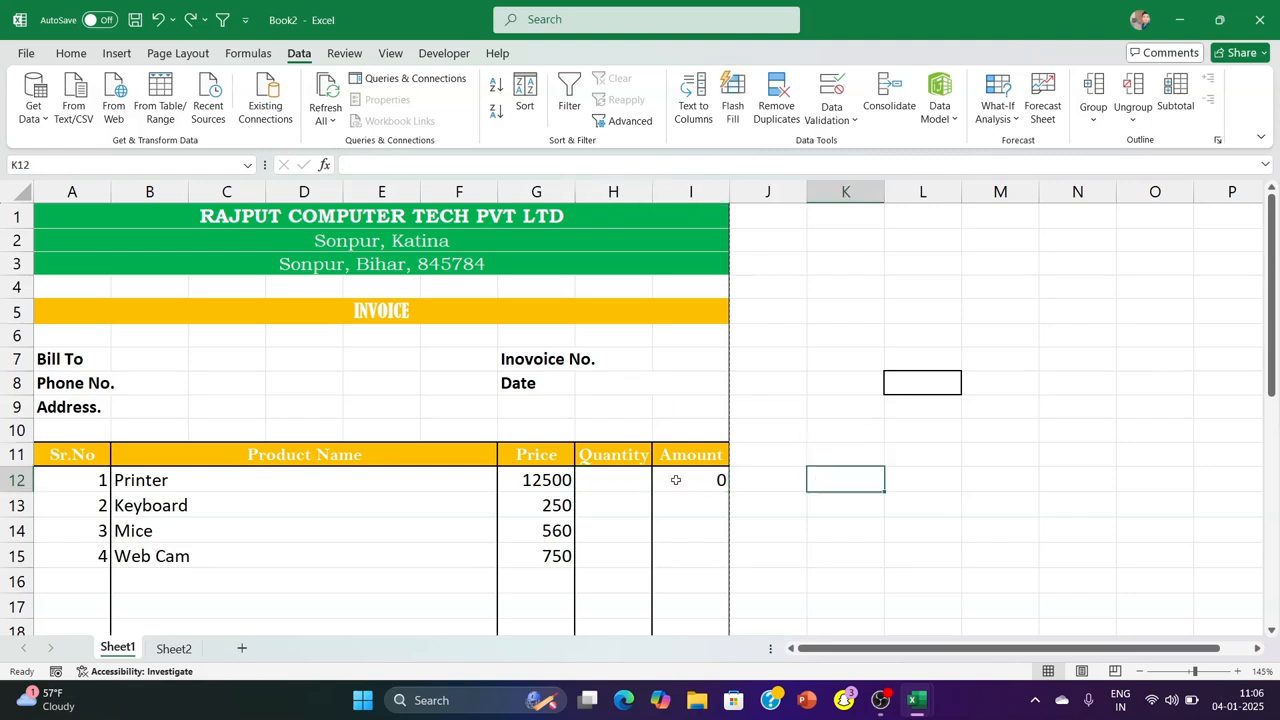
Wrap the I12 amount formula in IFERROR with empty text as the error value: =IFERROR(G12*H12,"")
click(676, 480)
double_click(670, 480)
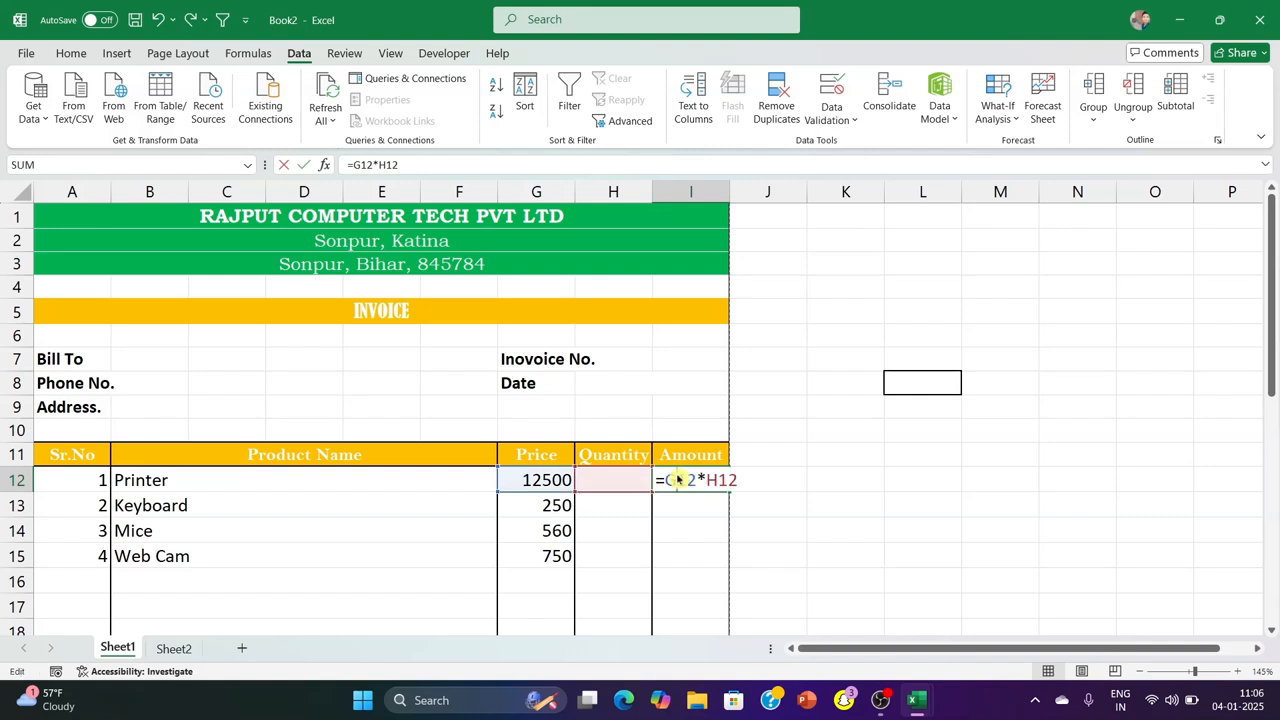
text(if)
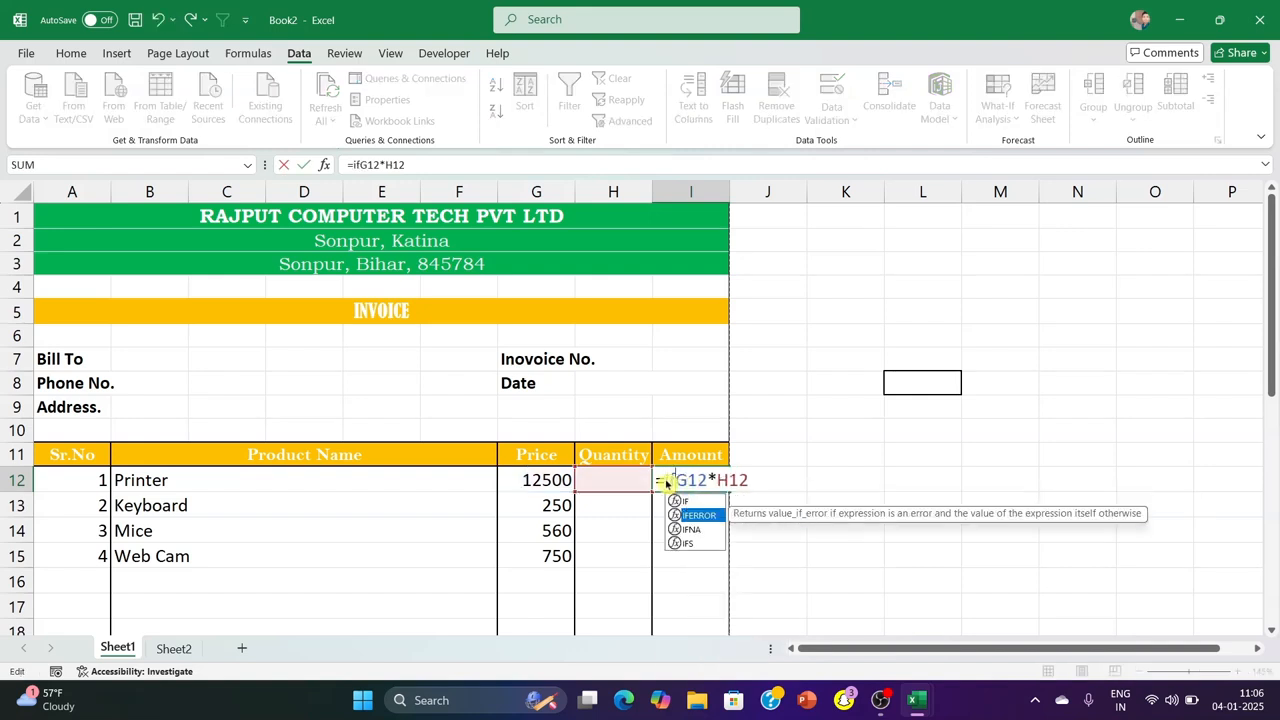
key(Tab)
text(,"")
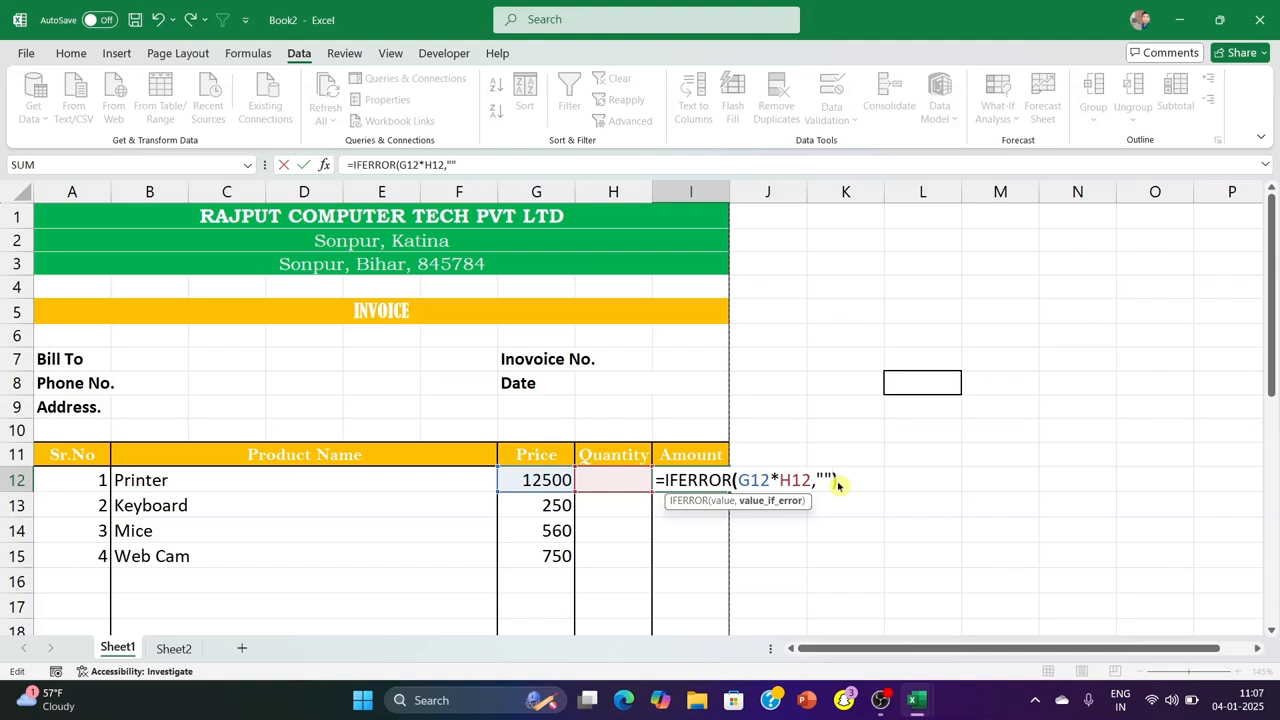
key(Return)
Fill the amount formula from I12 down to I31 without formatting to keep the table's borders
click(712, 481)
drag(729, 493, 709, 622)
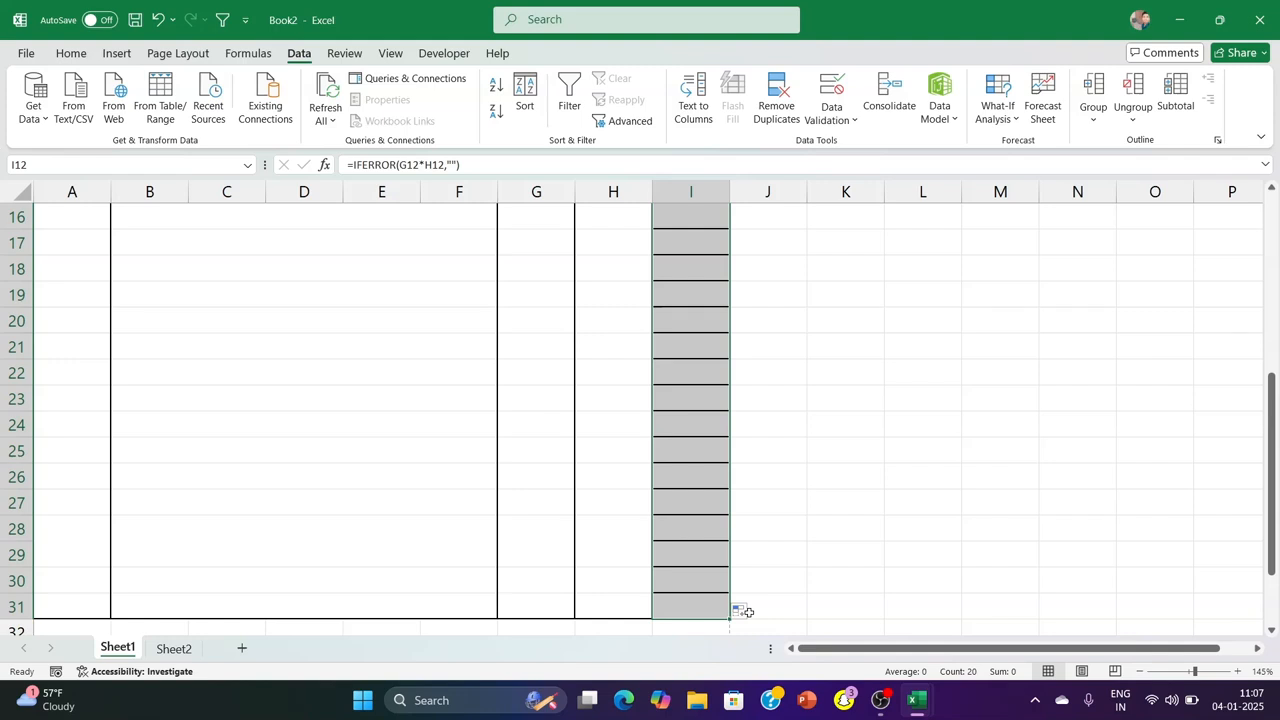
click(755, 612)
click(800, 570)
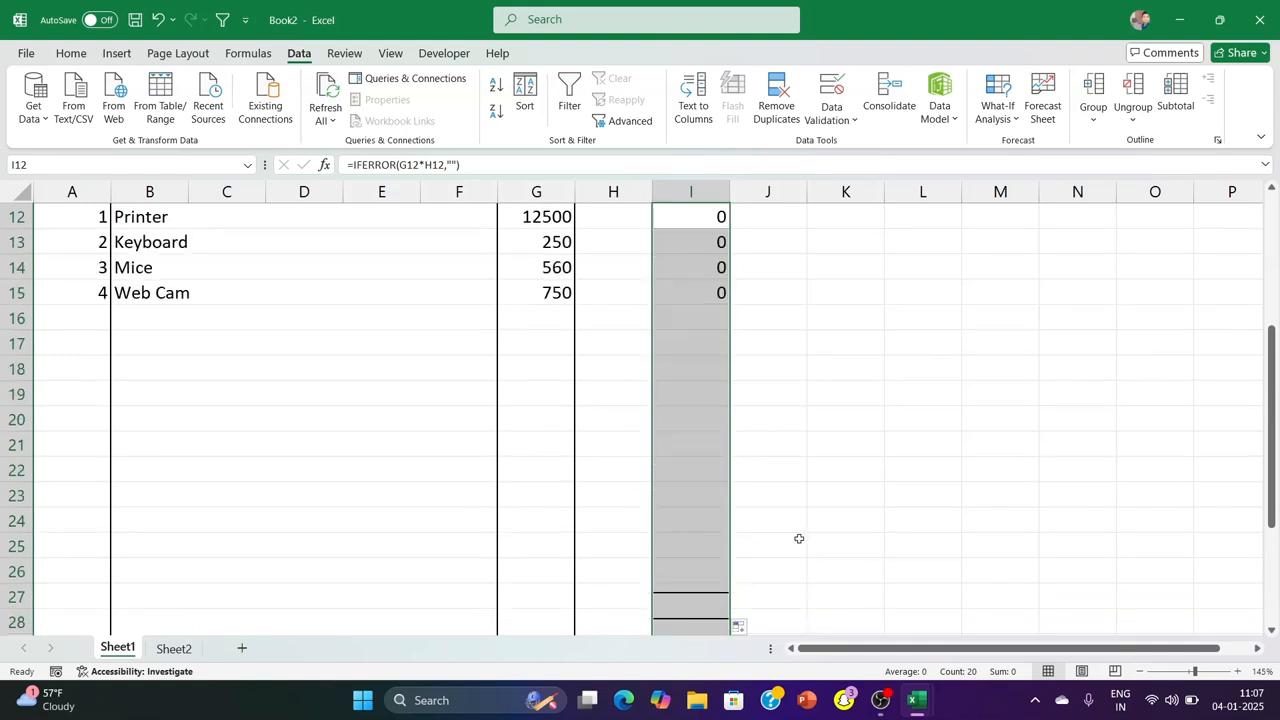
Enter the quantities 2, 5, 4 and 6 in H12:H15 for the Printer, Keyboard, Mice and Web Cam rows
scroll(840, 409, down, 4)
click(840, 395)
scroll(806, 366, up, 5)
click(629, 291)
text(2)
key(Return)
text(5)
key(Return)
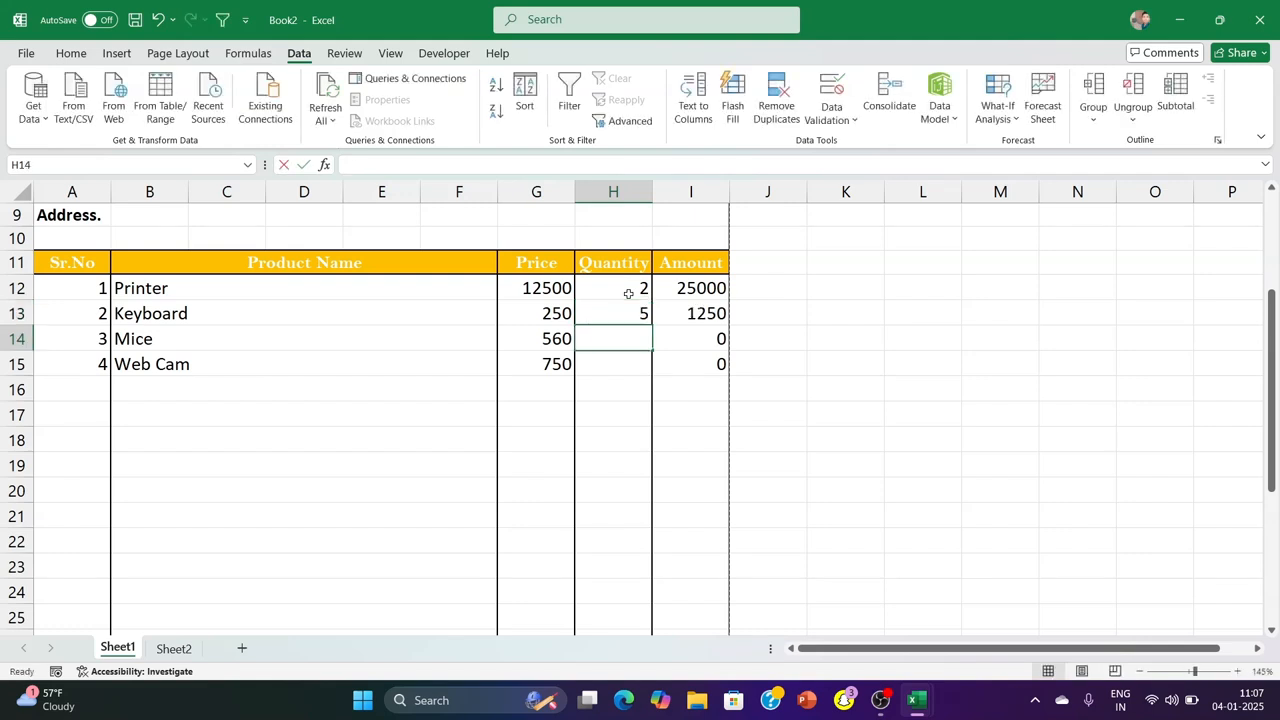
text(4)
key(Return)
text(6)
click(846, 303)
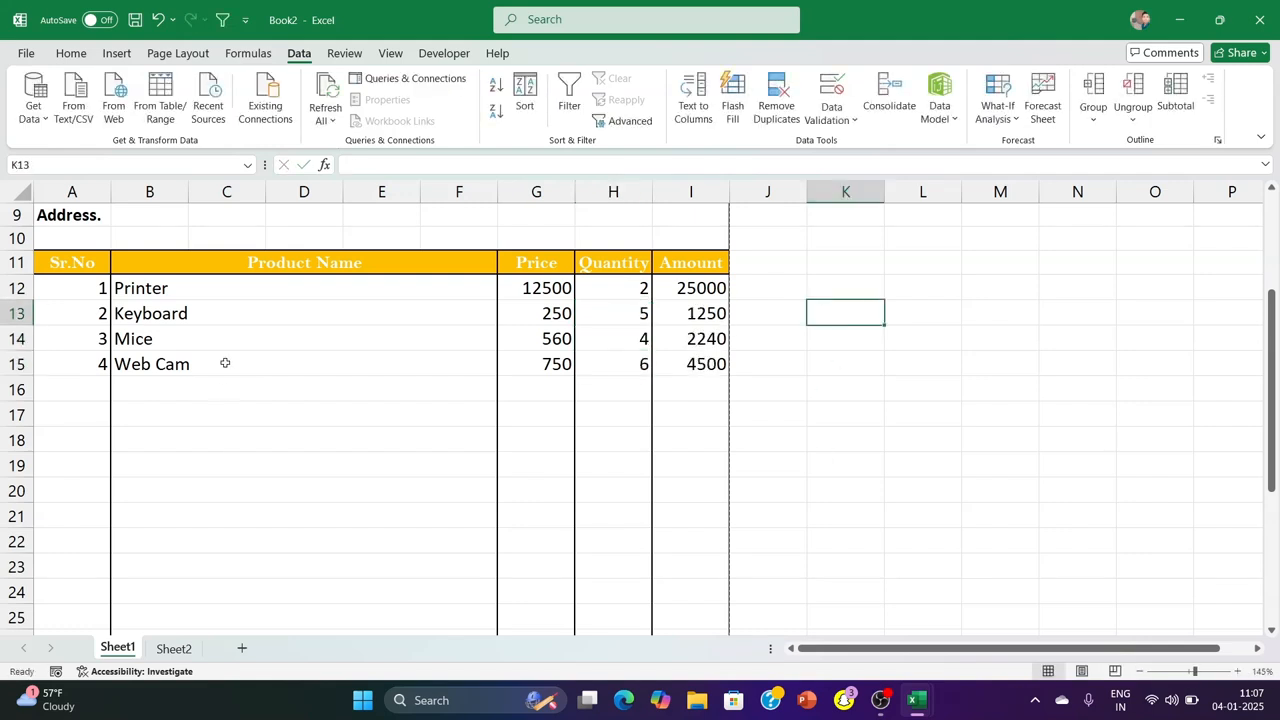
Merge columns G and H across each of rows 32 to 35 below the item table
scroll(225, 363, down, 4)
drag(543, 501, 609, 558)
click(590, 543)
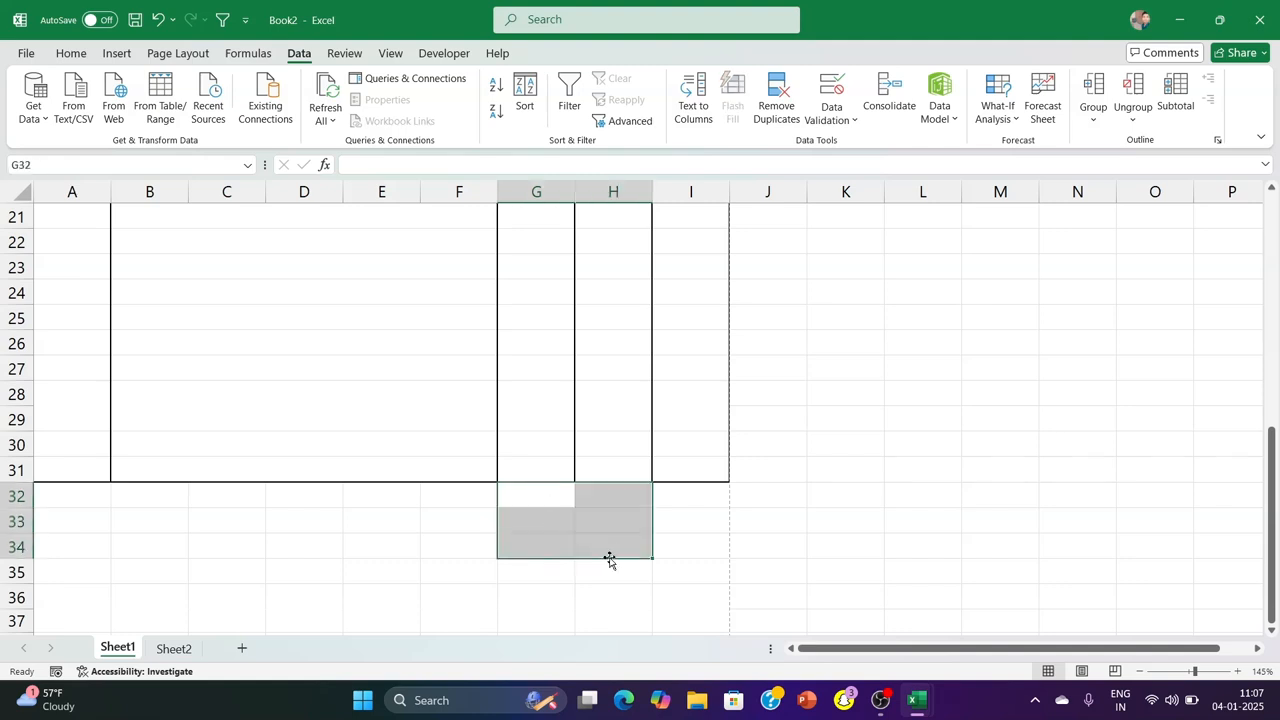
drag(543, 503, 606, 570)
click(71, 54)
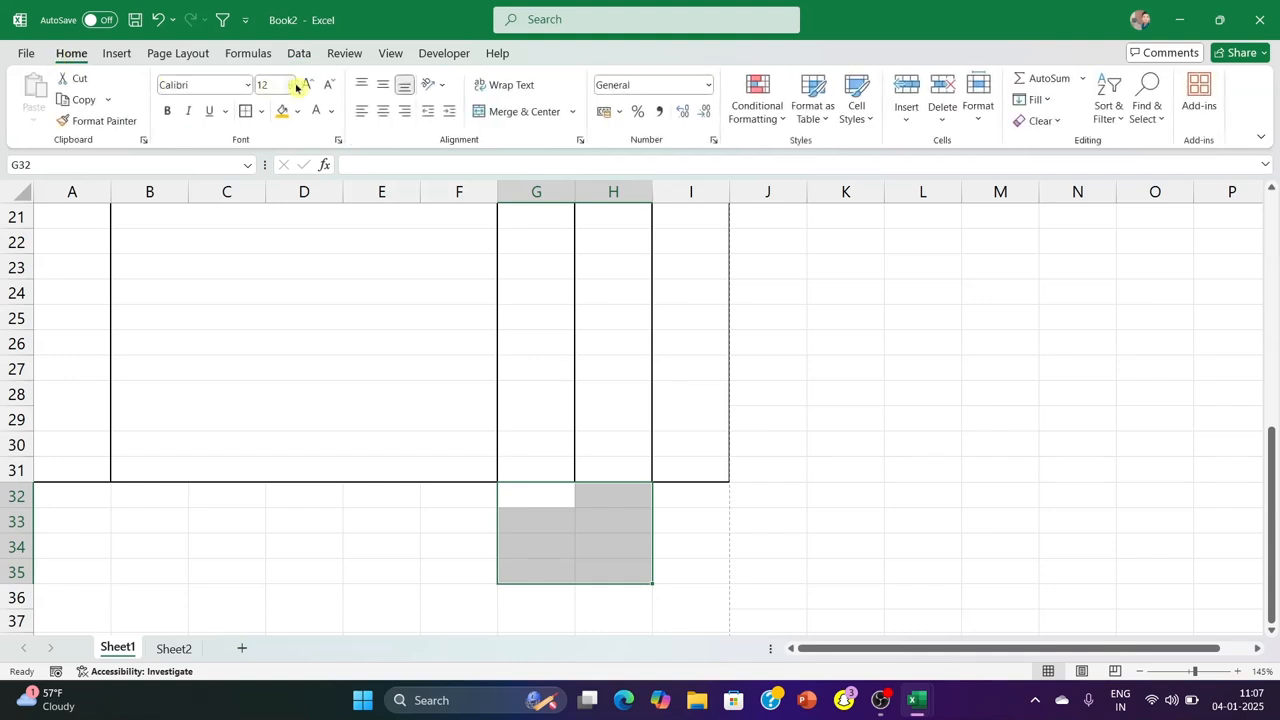
click(573, 115)
click(554, 158)
Label the merged cells in G32:G35 Total, CGST, SGST and Grand Total
click(575, 503)
text(Total)
key(Return)
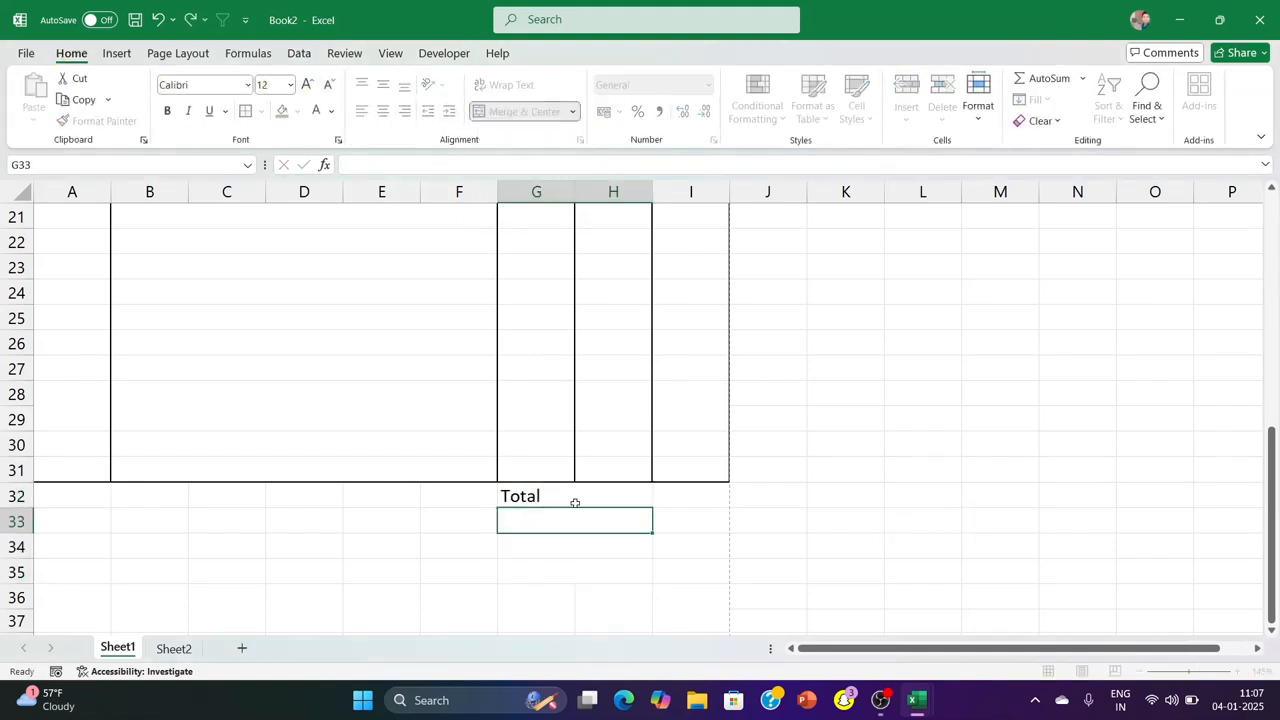
text(CGST)
key(Return)
text(SGST)
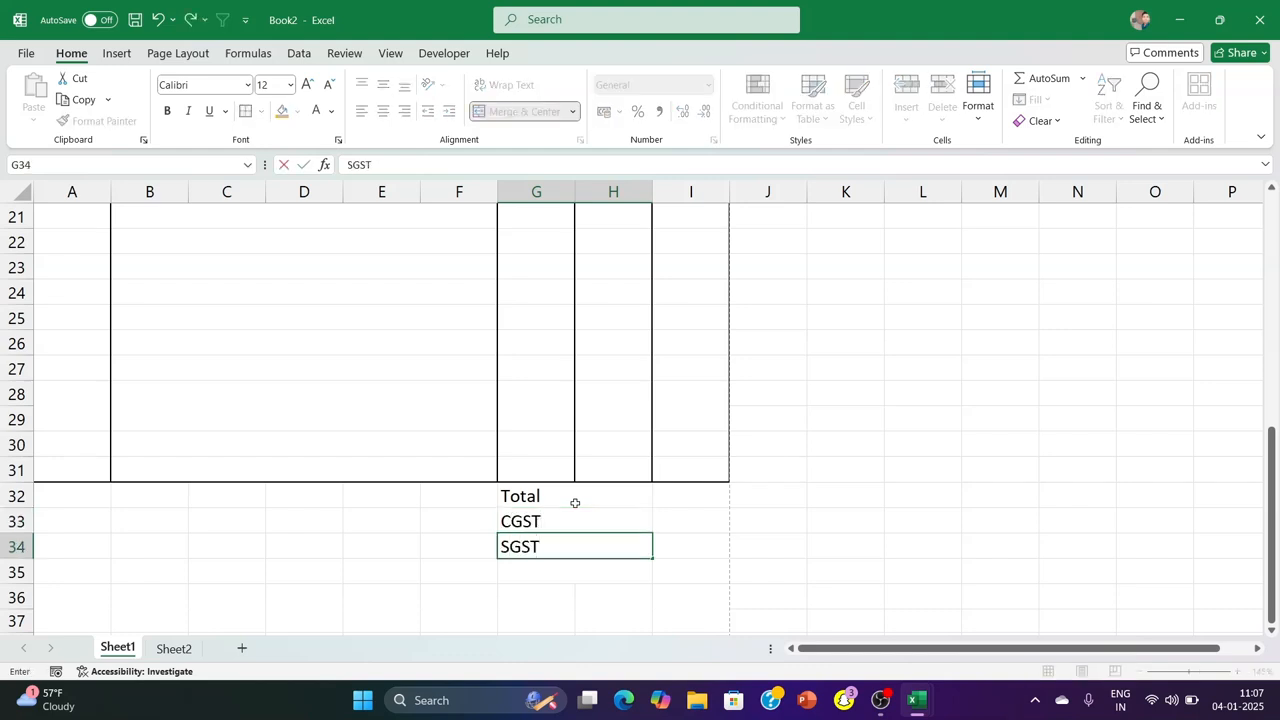
key(Return)
text(Grand Total)
click(886, 450)
Apply all borders to the totals block G32:I35
drag(556, 494, 682, 578)
click(263, 112)
click(377, 284)
click(923, 368)
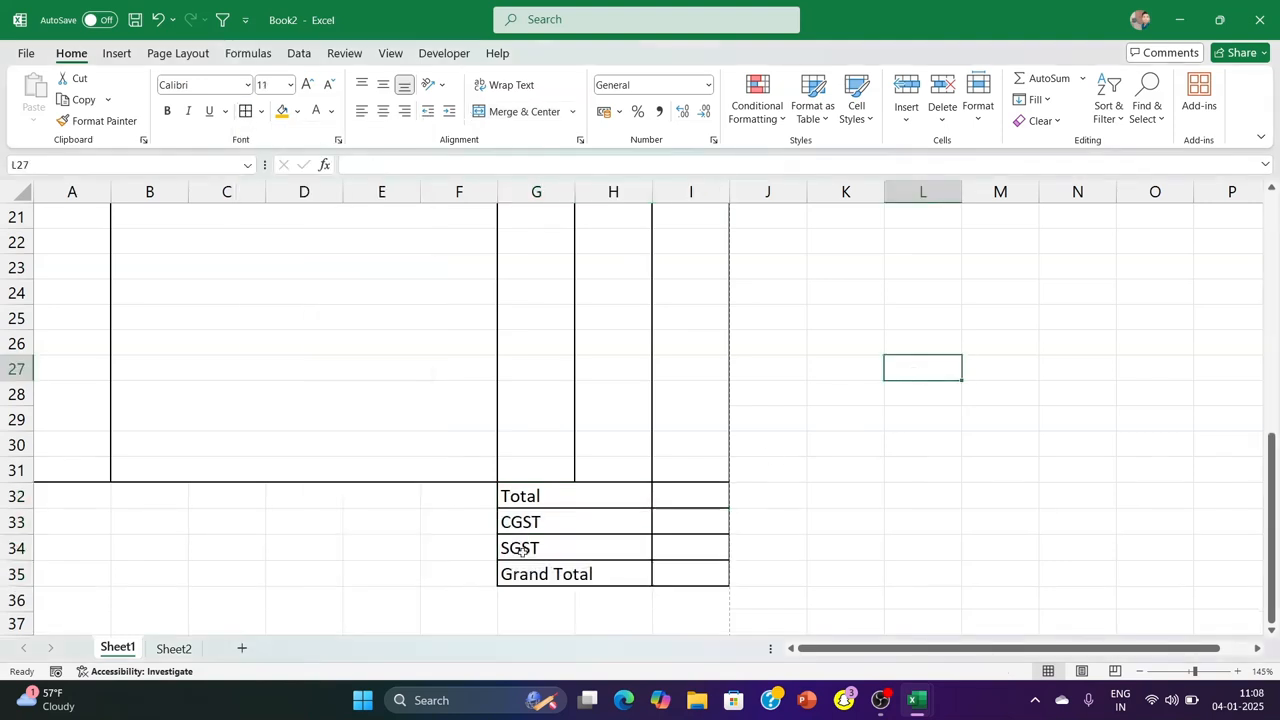
Fill the Grand Total row G35:I35 with the orange colour used for the table header
drag(530, 574, 680, 588)
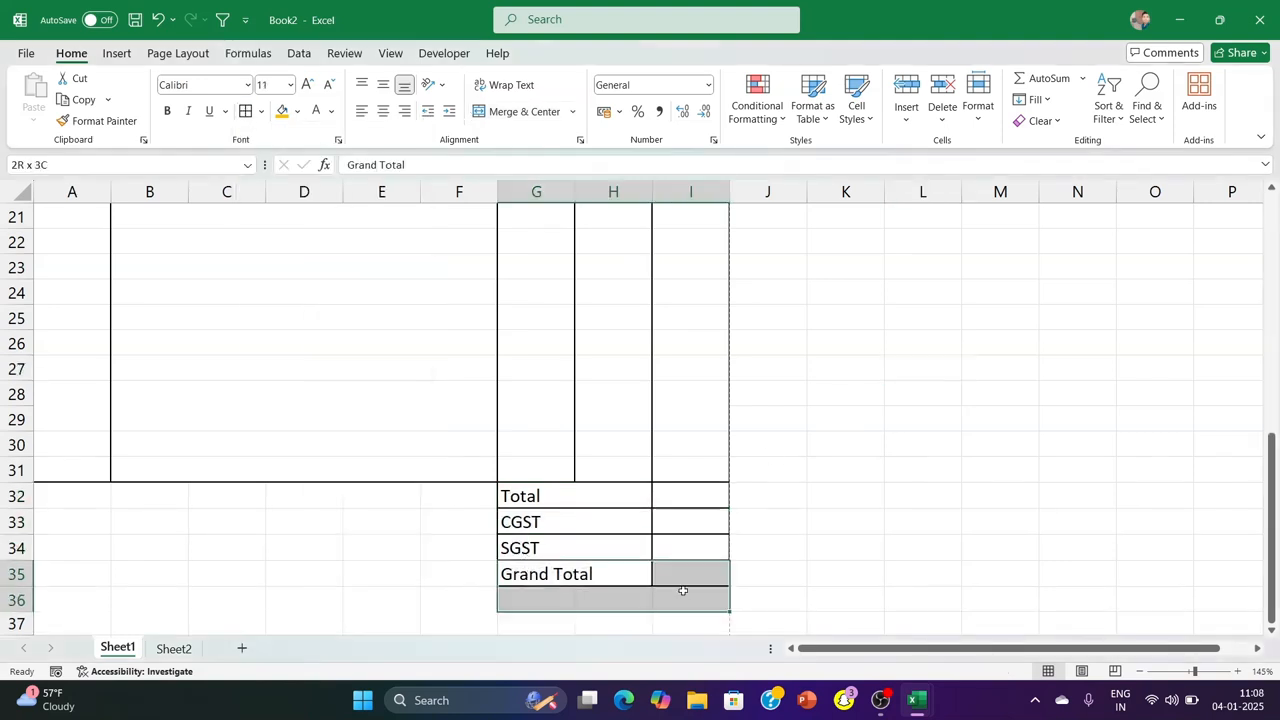
click(281, 112)
click(958, 468)
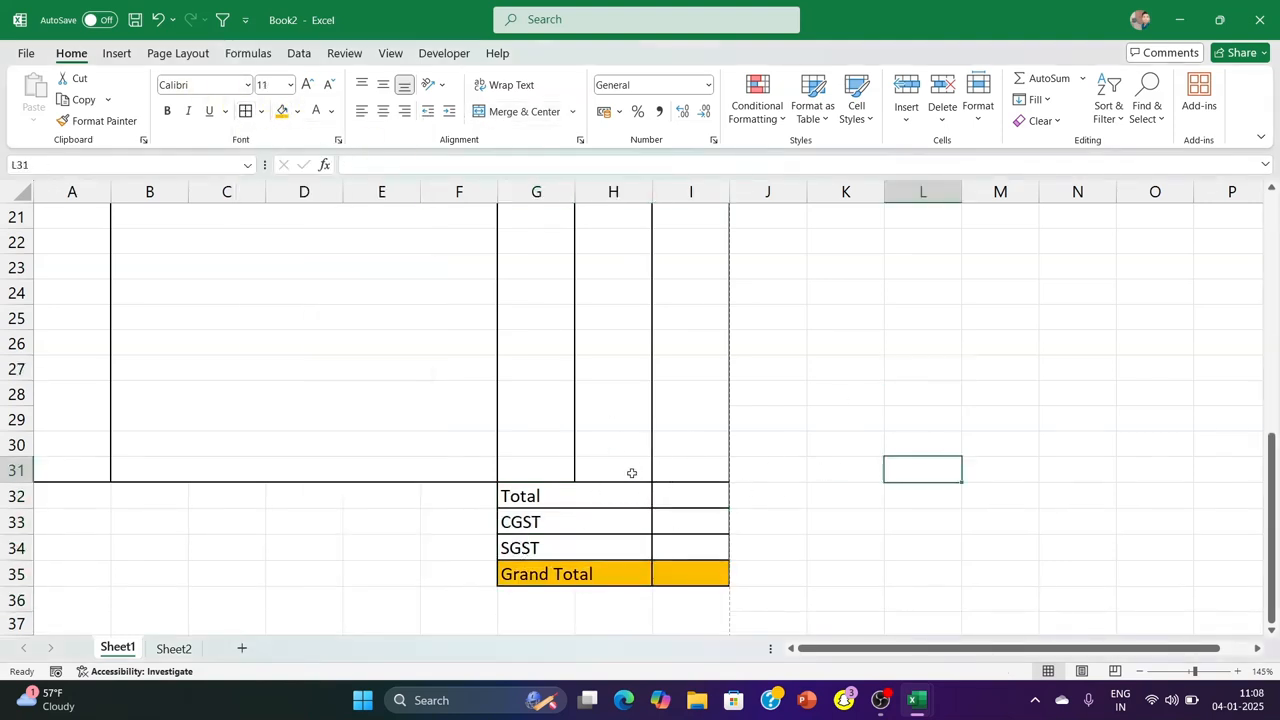
Check the invoice in the print preview and review the space below the totals block
key(ctrl+p)
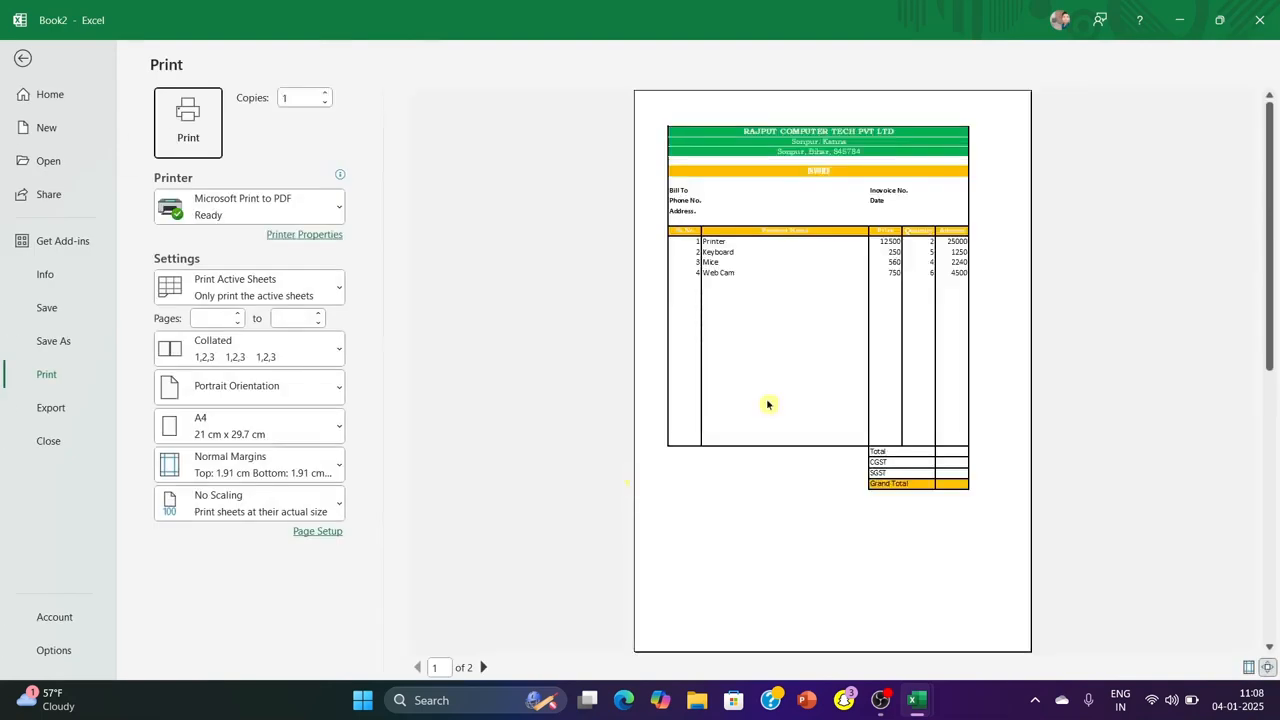
click(22, 58)
scroll(462, 397, up, 5)
scroll(462, 397, down, 9)
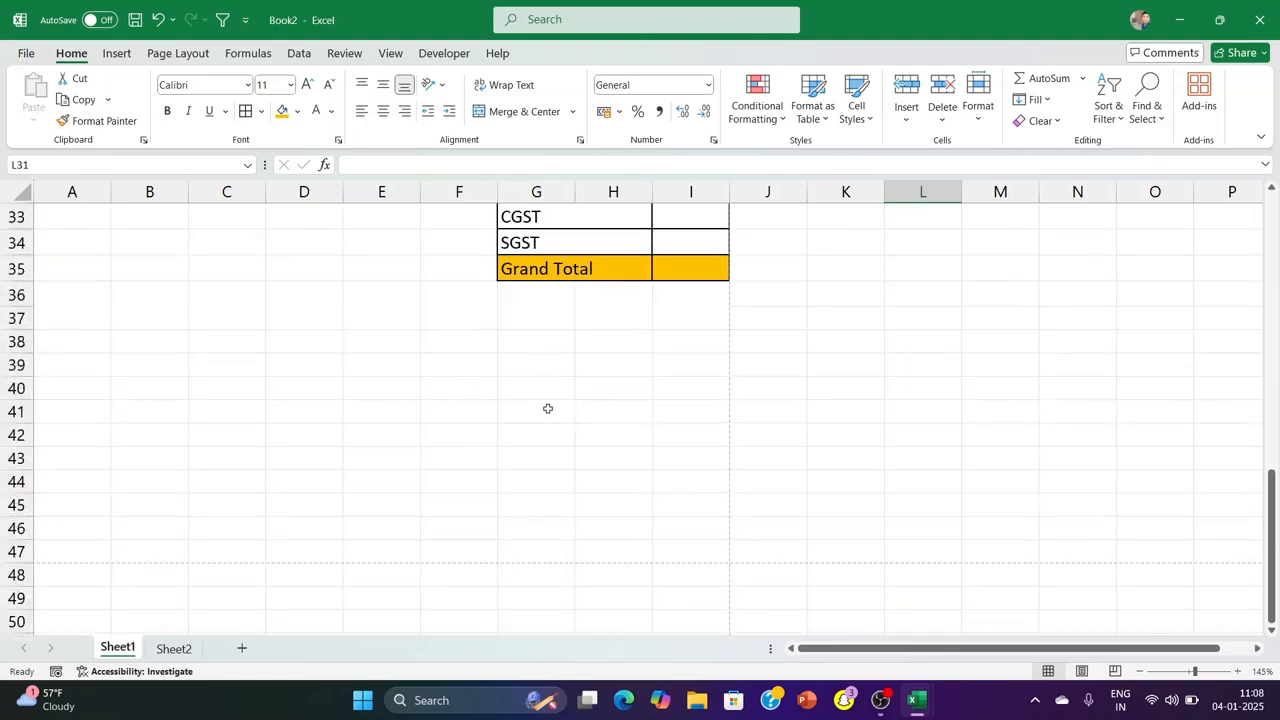
scroll(597, 370, up, 11)
scroll(600, 368, down, 6)
scroll(590, 385, up, 6)
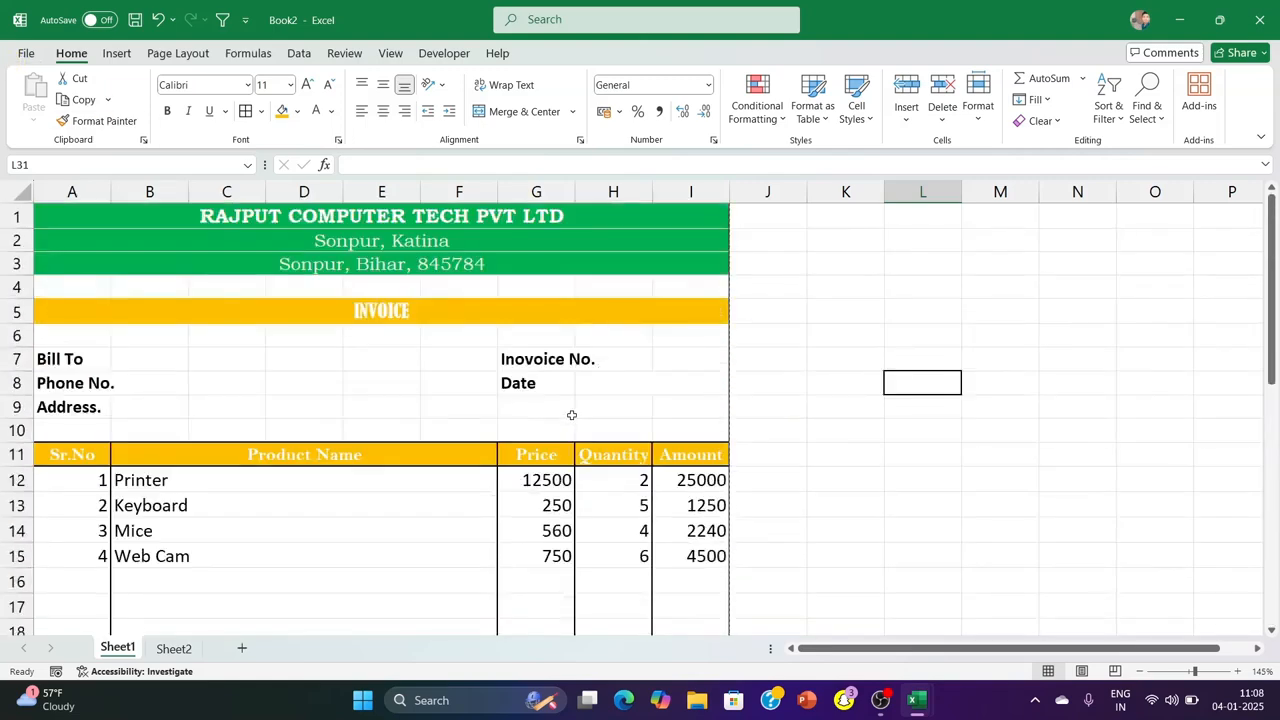
scroll(530, 362, down, 9)
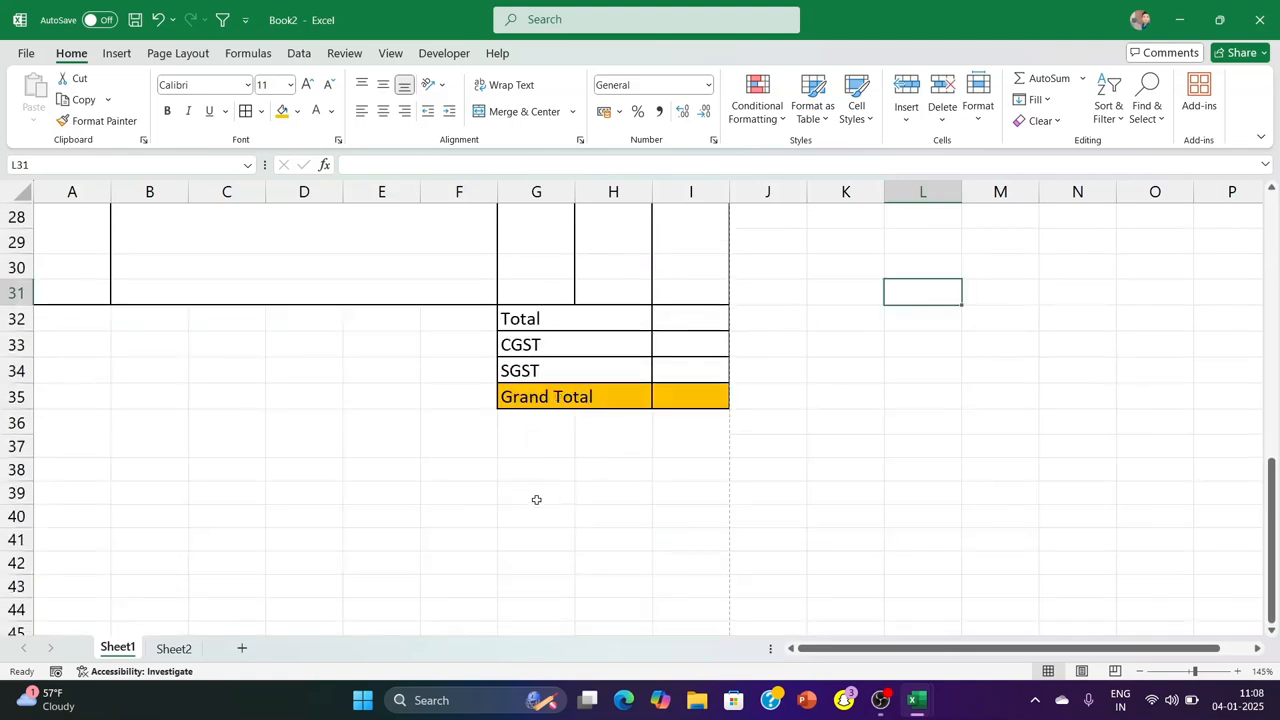
Merge and center G40:I40 and enter "Delar's Signature" in it
drag(534, 495, 663, 497)
drag(517, 523, 676, 519)
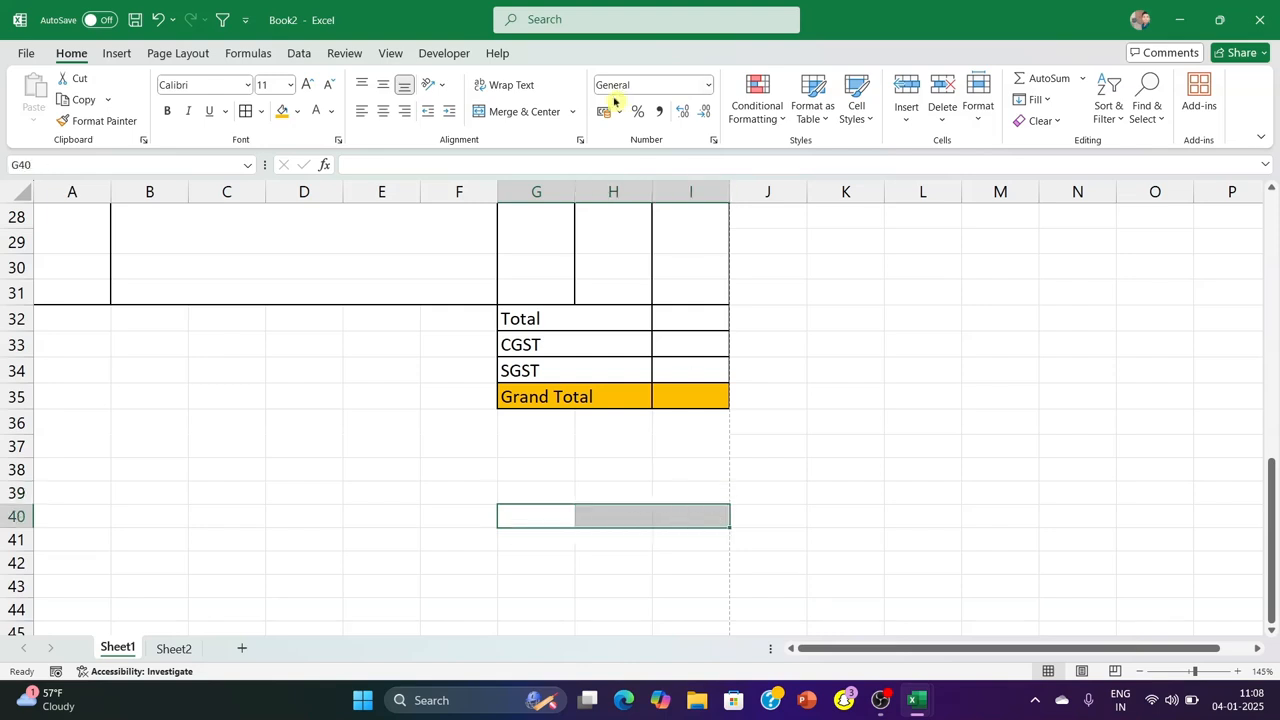
click(539, 118)
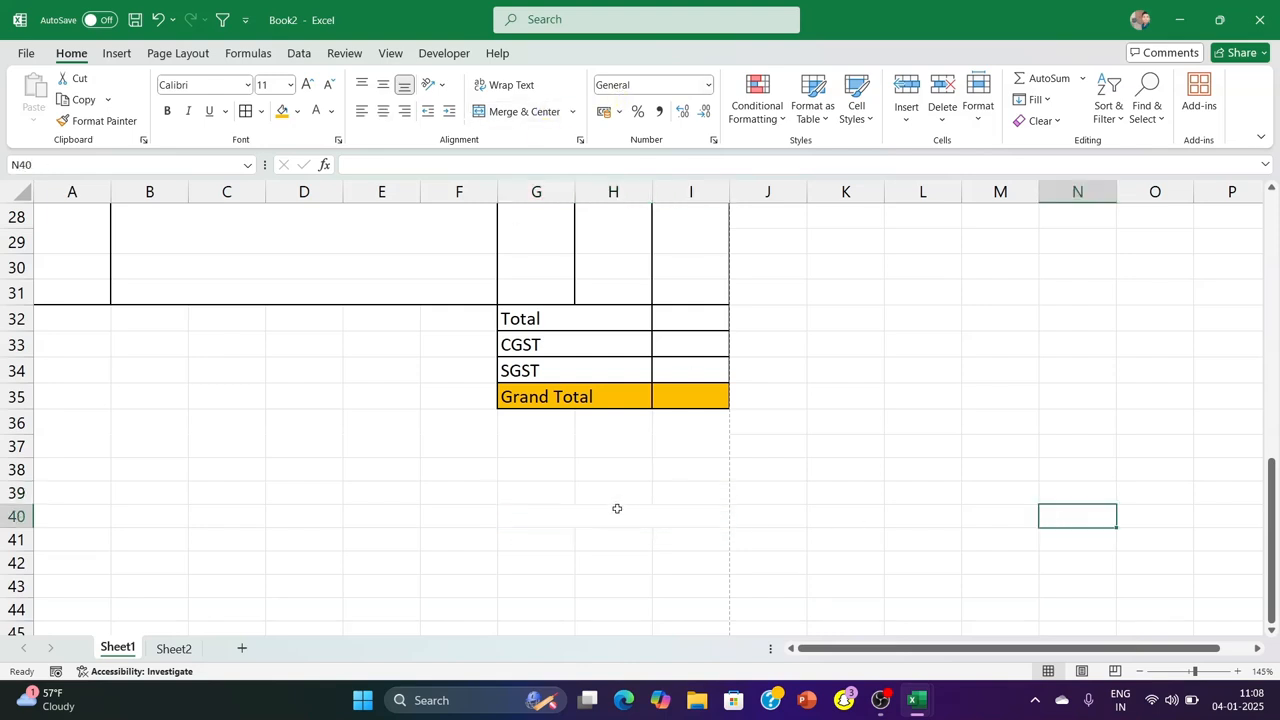
click(617, 509)
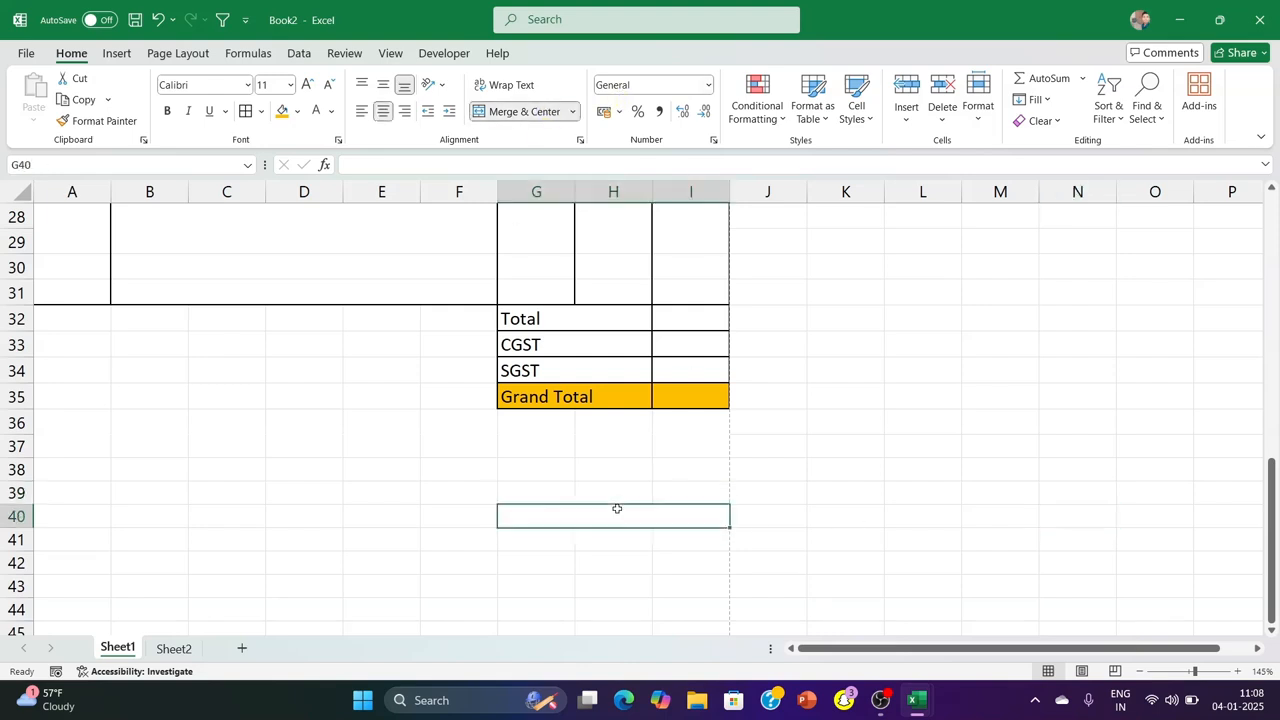
text(Delar's Signature)
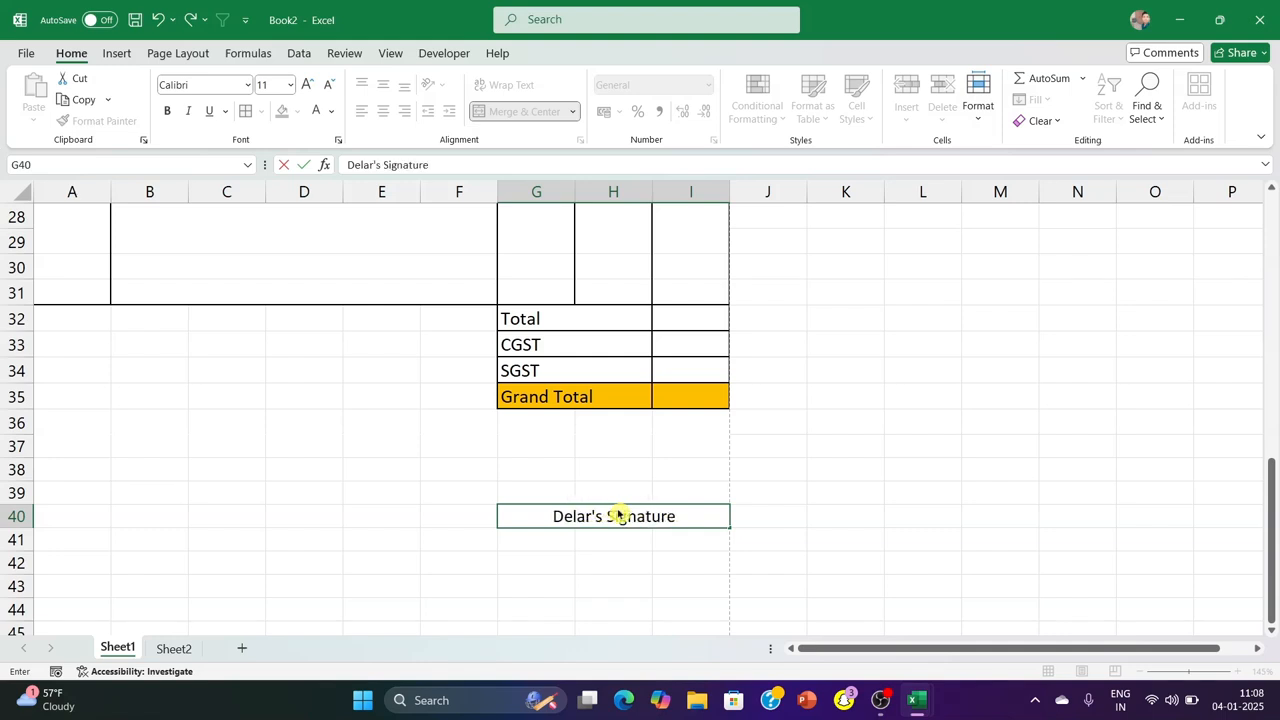
click(874, 478)
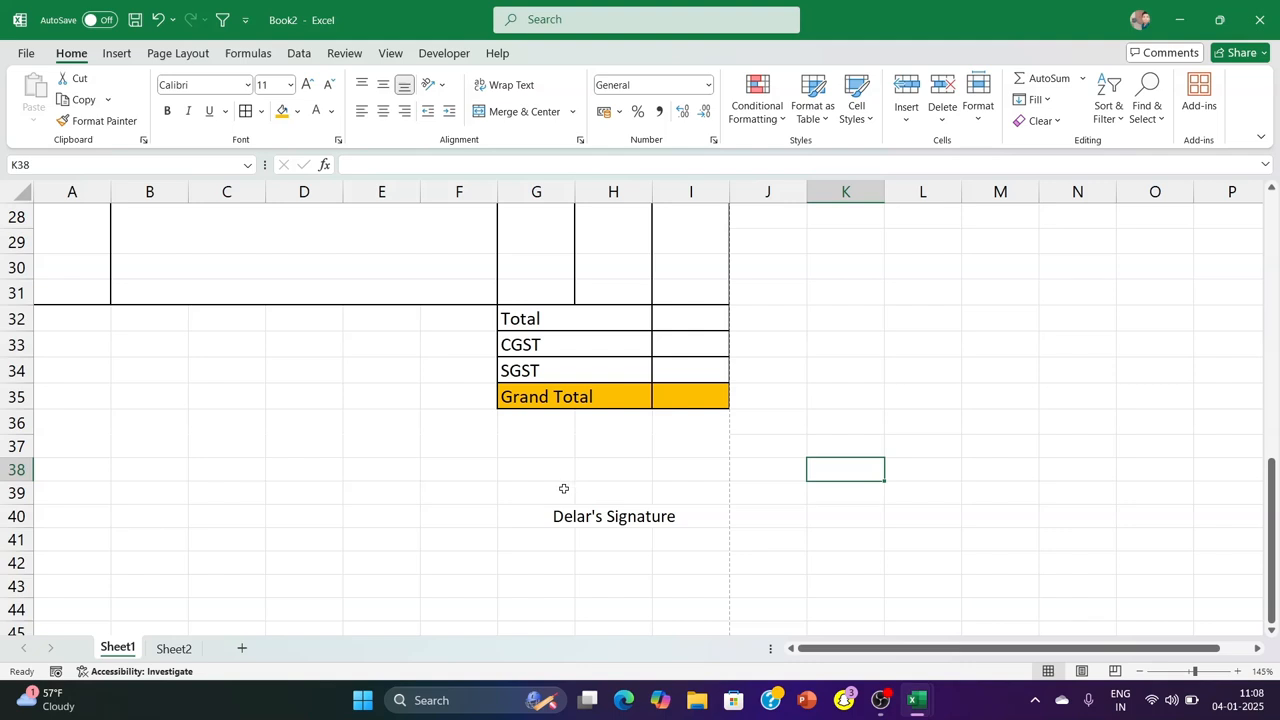
click(573, 518)
text(a)
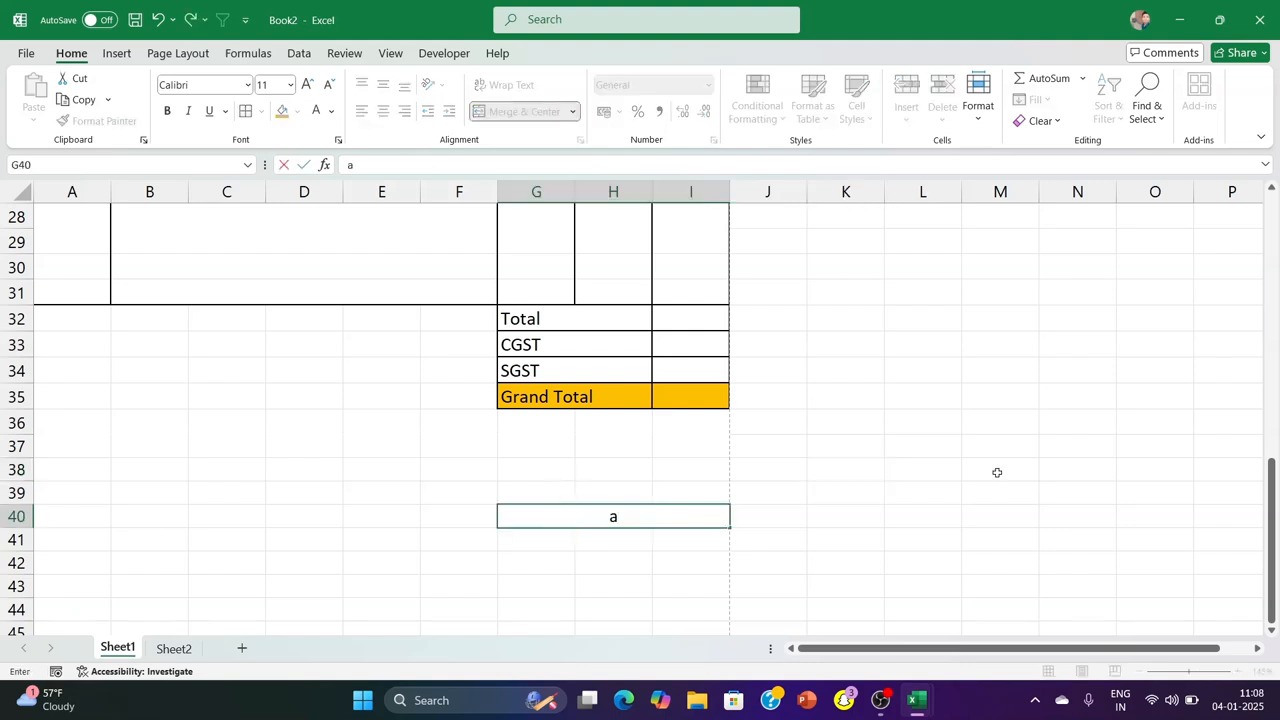
key(ctrl+z)
click(993, 440)
click(523, 488)
click(835, 494)
Merge and center G39:I39 and enter a row of underscores as the signature line
drag(538, 489, 700, 492)
click(515, 111)
click(625, 561)
click(614, 497)
text(_________________)
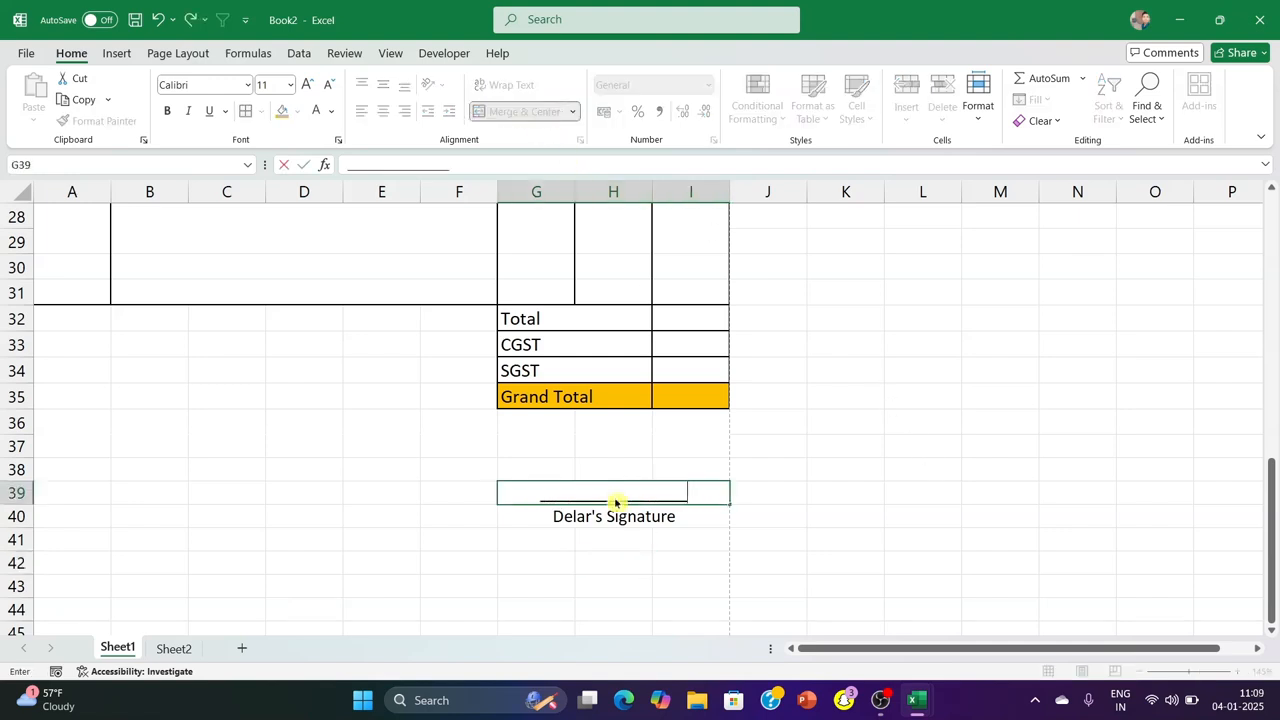
click(888, 498)
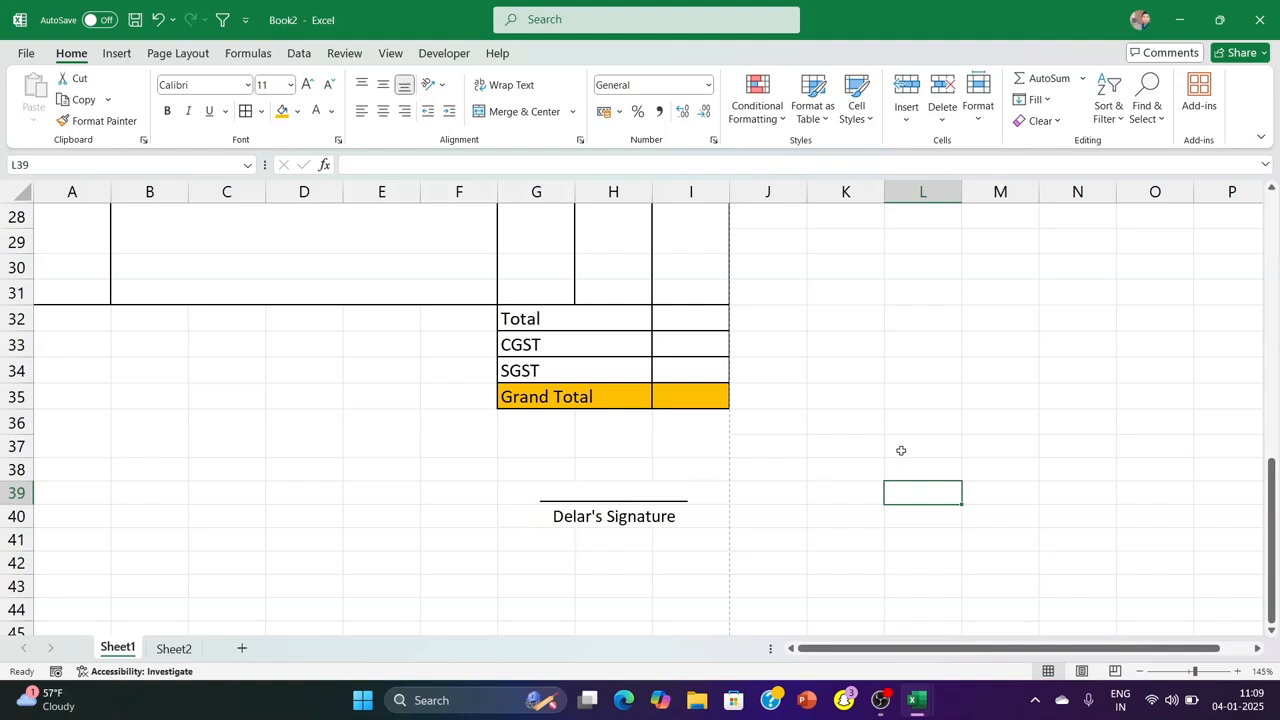
Check the signature line's placement on the page in the print preview and return to the item table
key(ctrl+p)
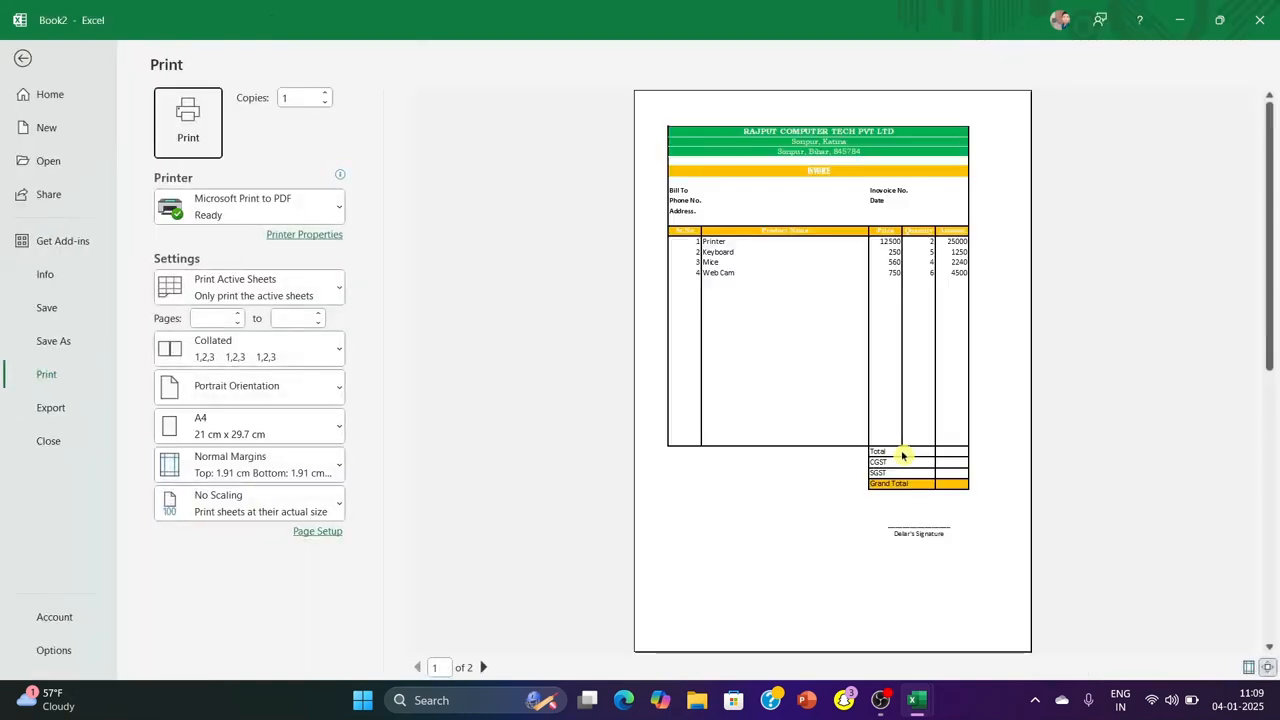
click(24, 60)
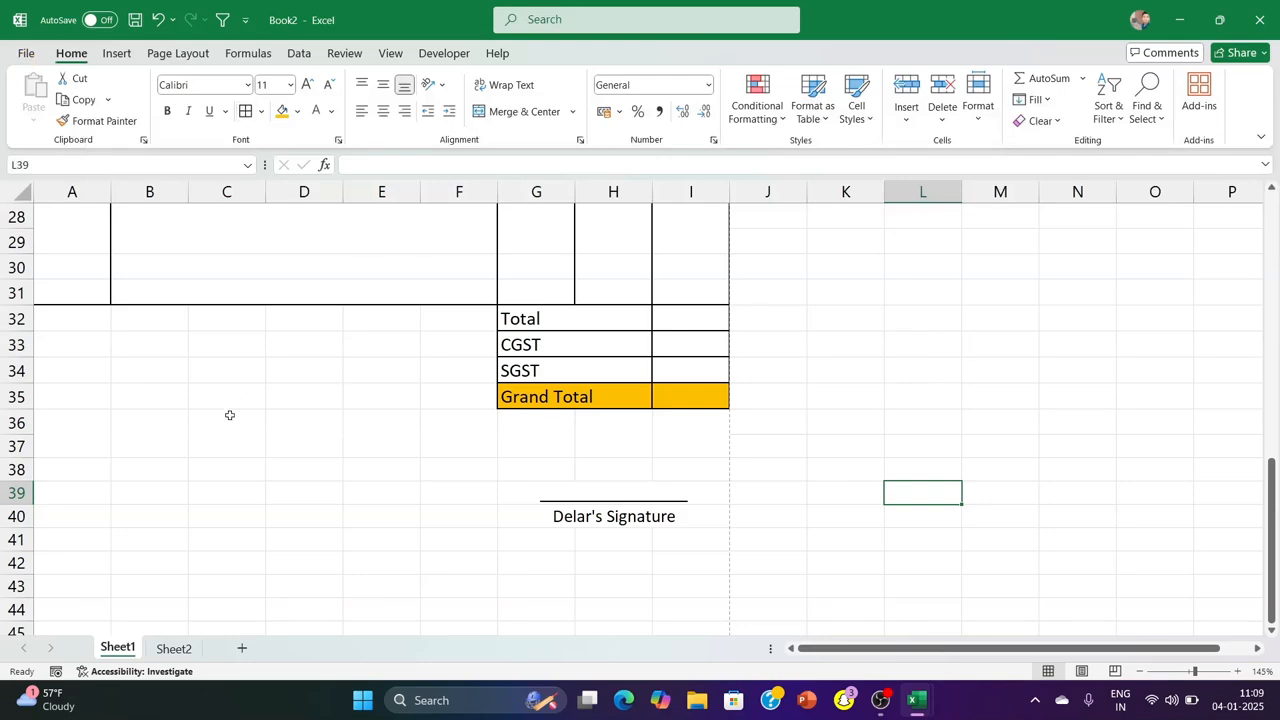
scroll(466, 487, down, 1)
scroll(466, 470, up, 10)
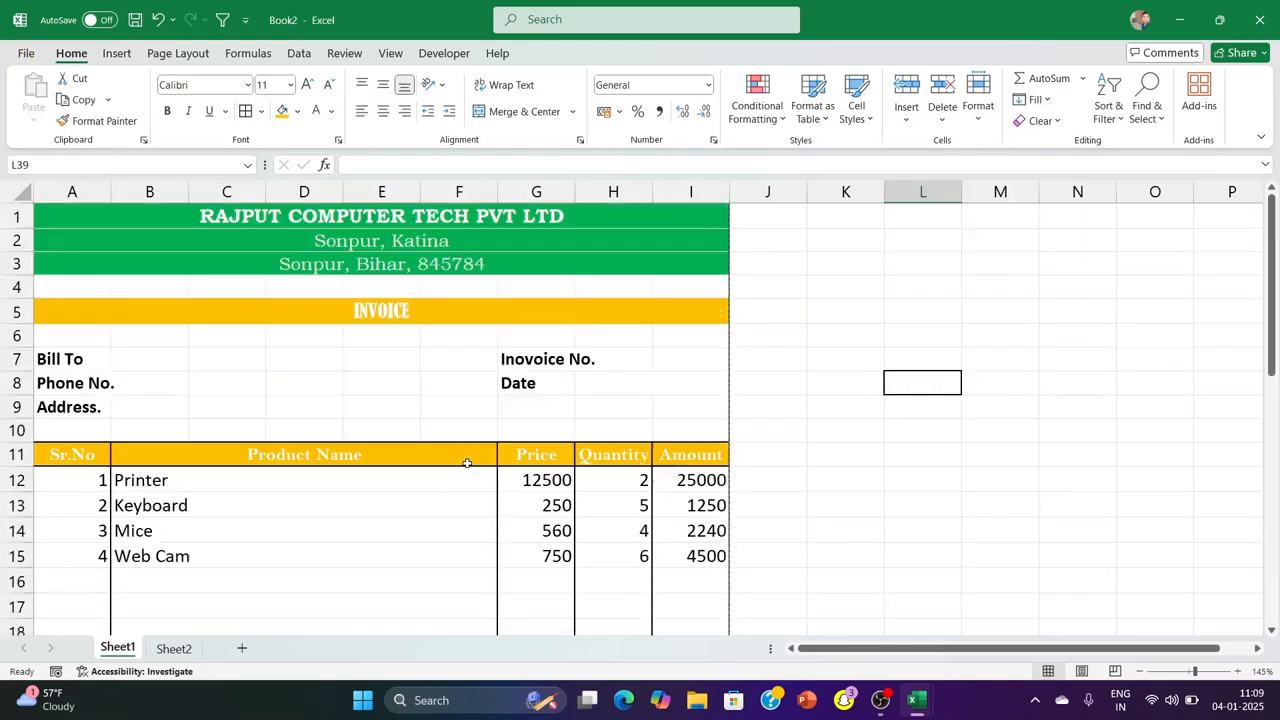
Center the item entries in A12:I15 horizontally and check them in the print preview
drag(55, 483, 700, 557)
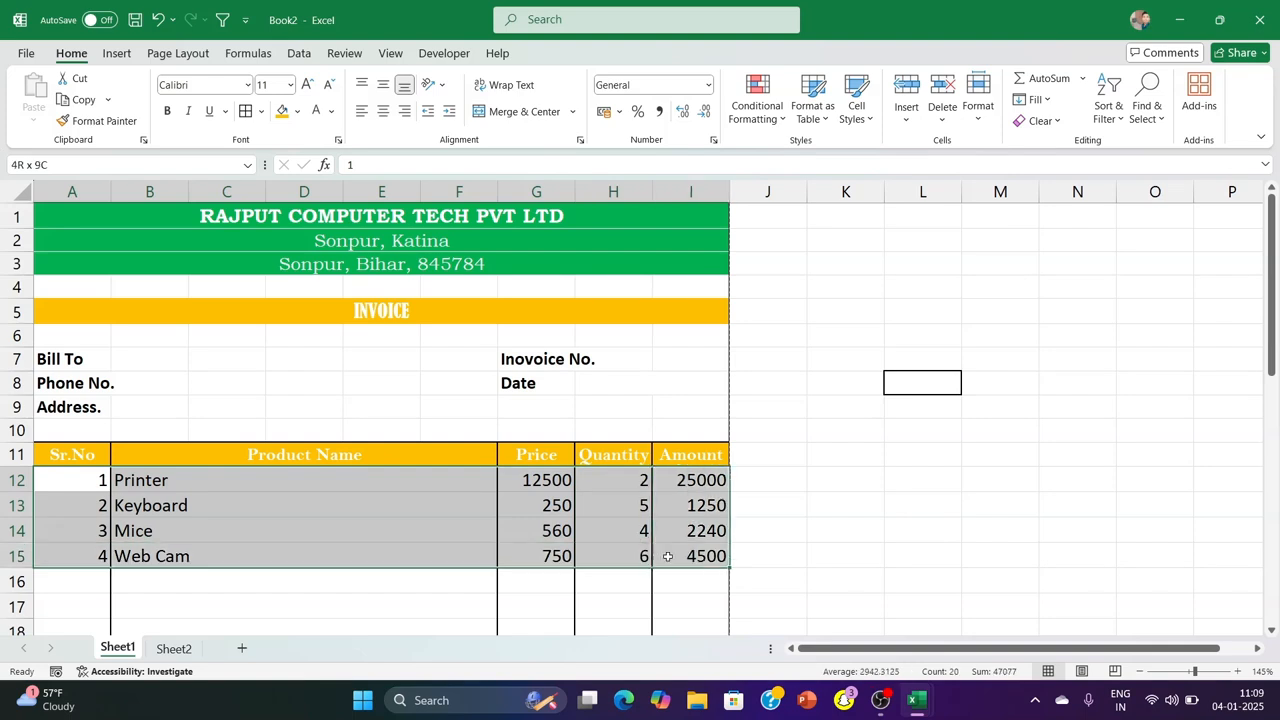
click(382, 111)
click(1007, 512)
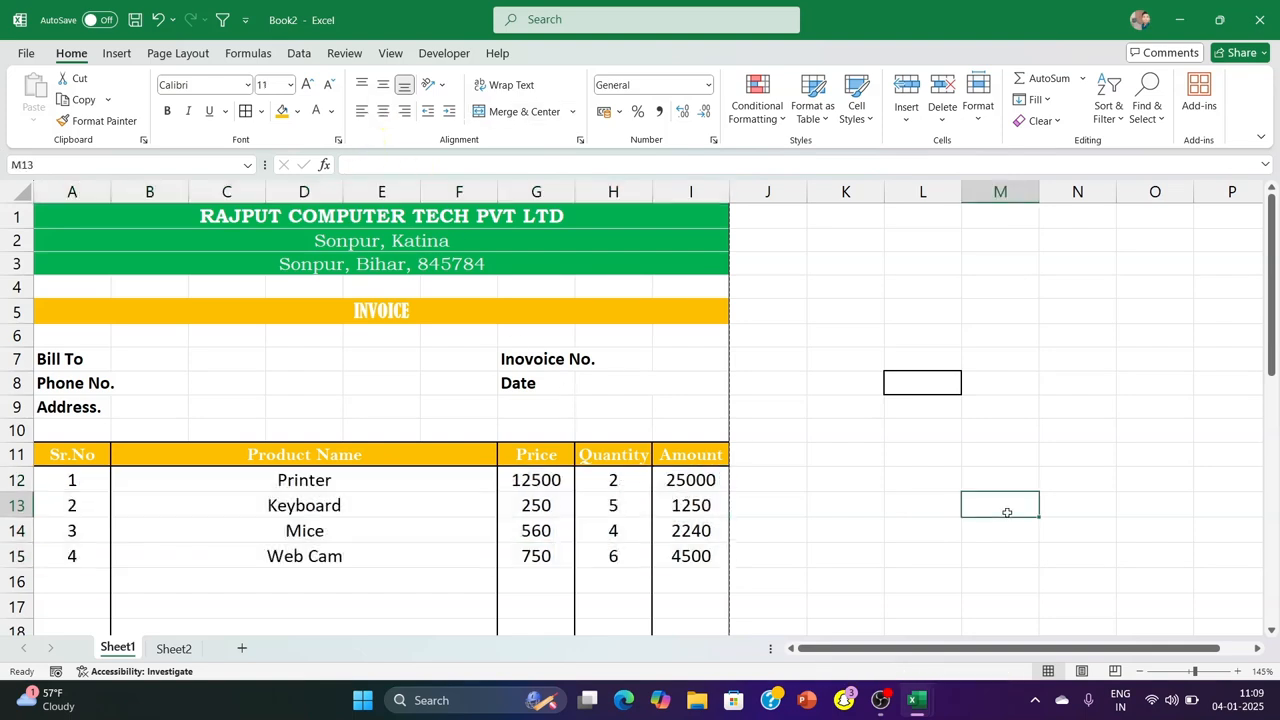
key(ctrl+p)
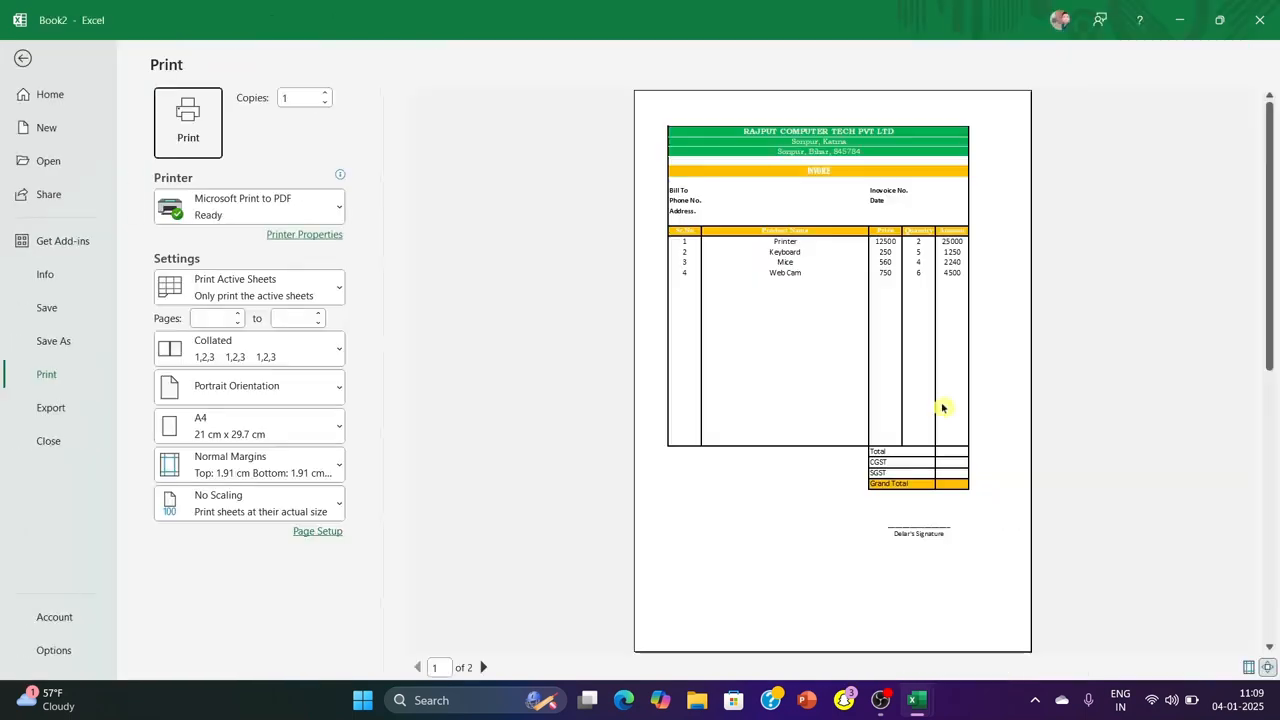
click(25, 58)
Apply all borders to the item rows A12:I15 and check them in the print preview
drag(55, 481, 690, 556)
click(245, 111)
click(1088, 445)
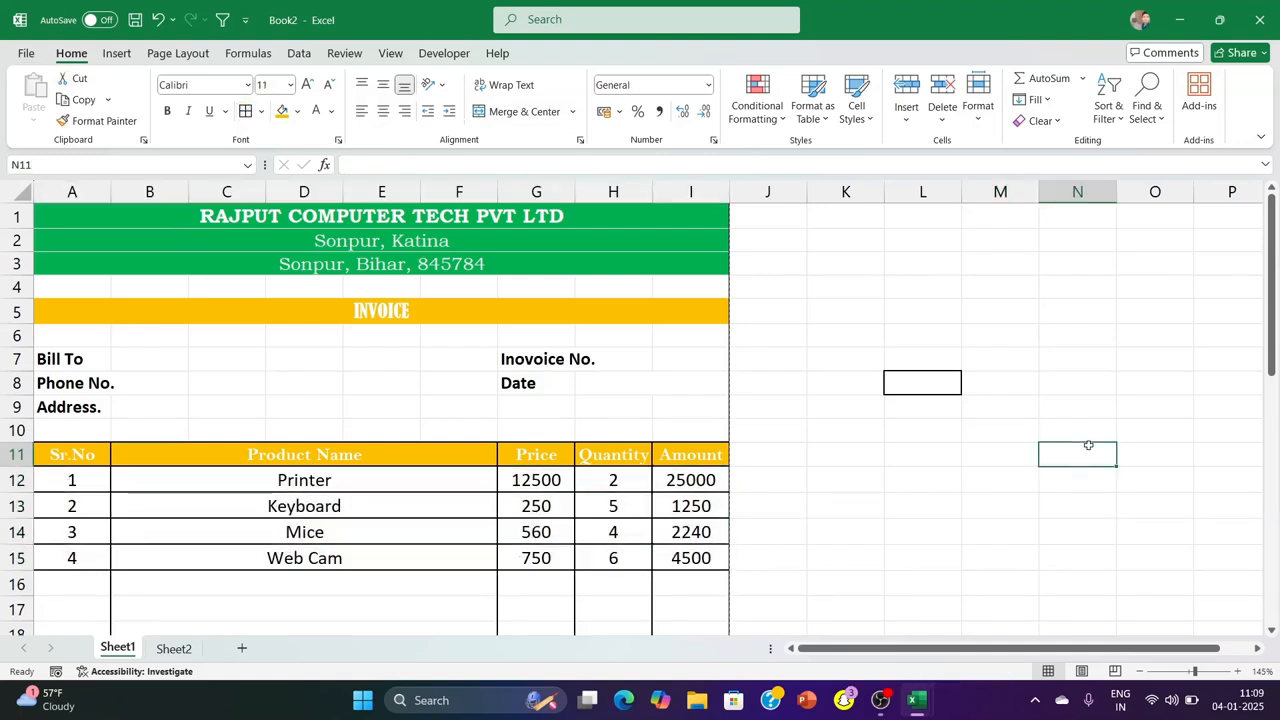
key(ctrl+p)
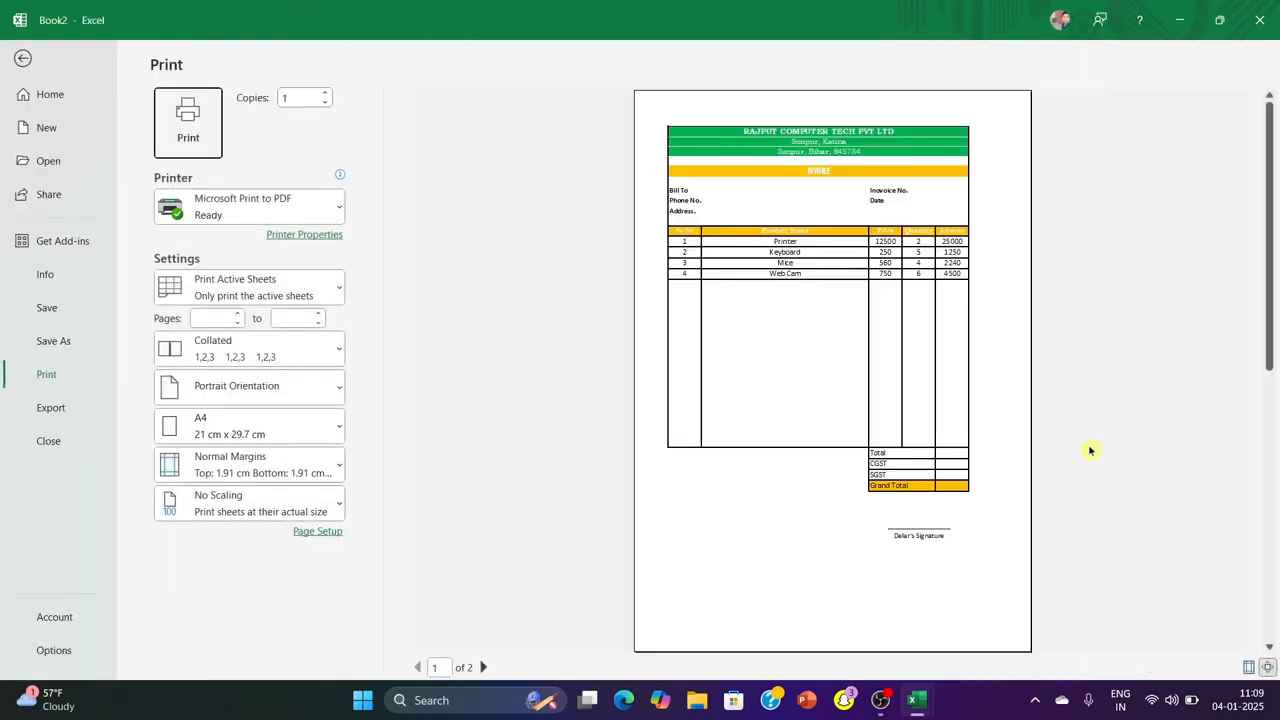
click(25, 58)
Merge and center B7:E7 beside Bill To and enter the customer's full name
drag(156, 365, 360, 355)
click(499, 113)
click(330, 400)
click(288, 358)
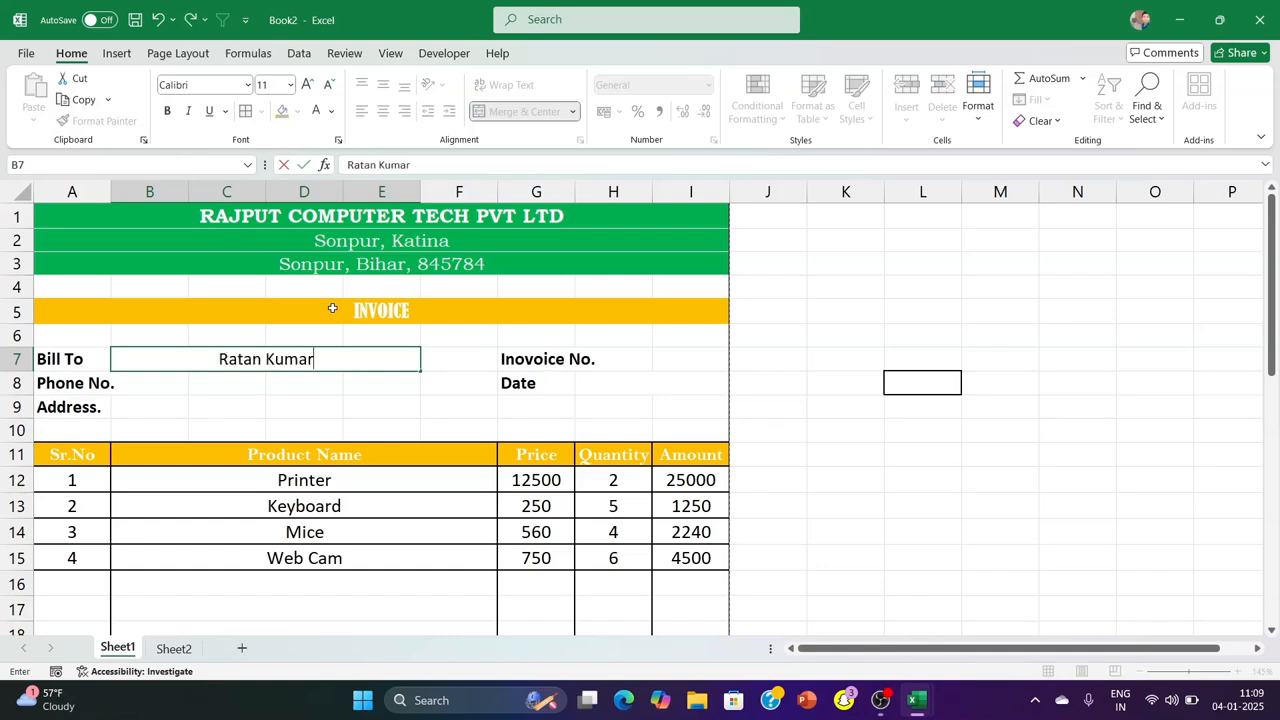
Merge and center C8:D8 beside Phone No. and enter the customer's phone number with its last two digits masked as **
drag(217, 381, 331, 391)
click(405, 385)
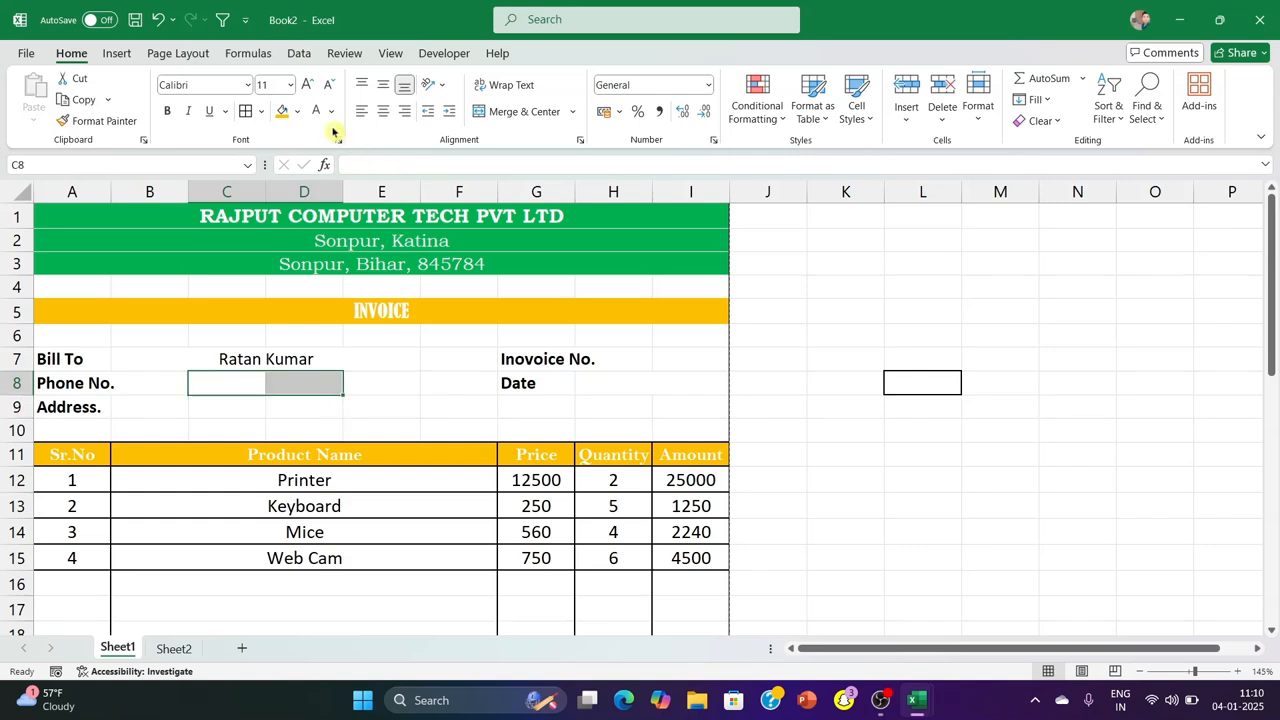
click(525, 110)
click(284, 386)
text(589651200**)
click(1082, 370)
Merge and center C9:E9 beside Address and enter the customer's address
drag(222, 403, 355, 407)
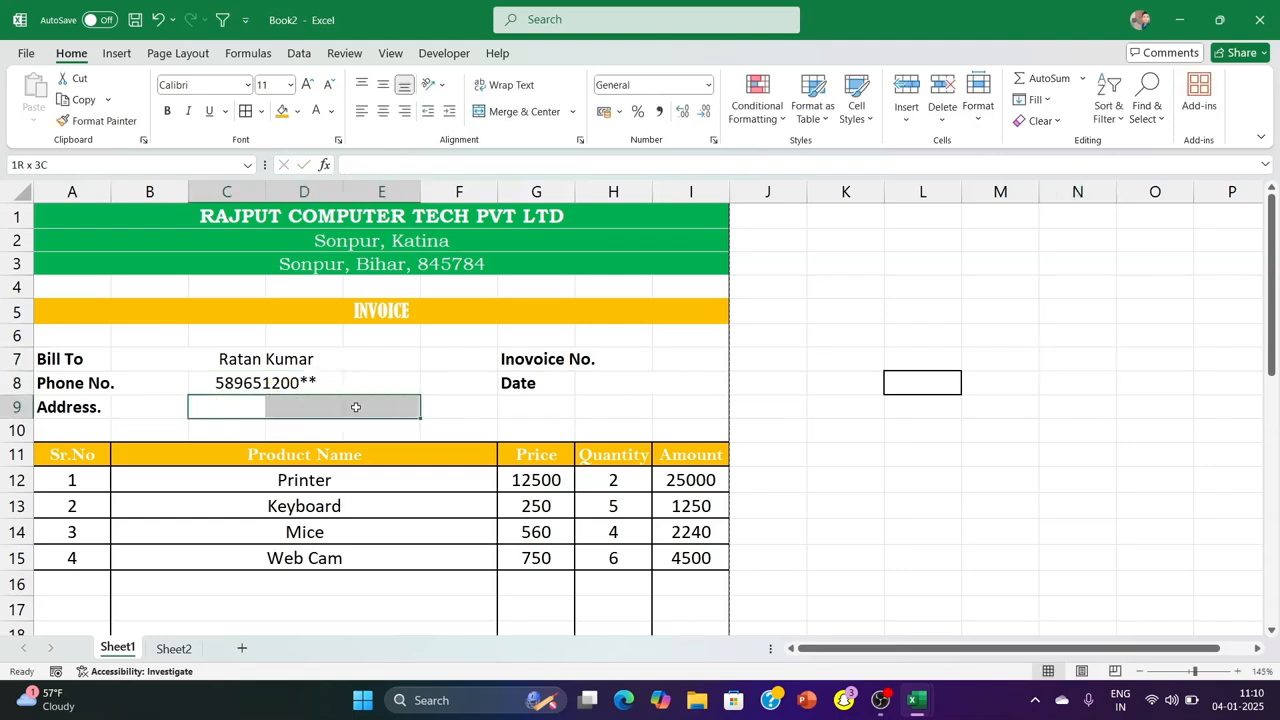
click(520, 111)
text(R)
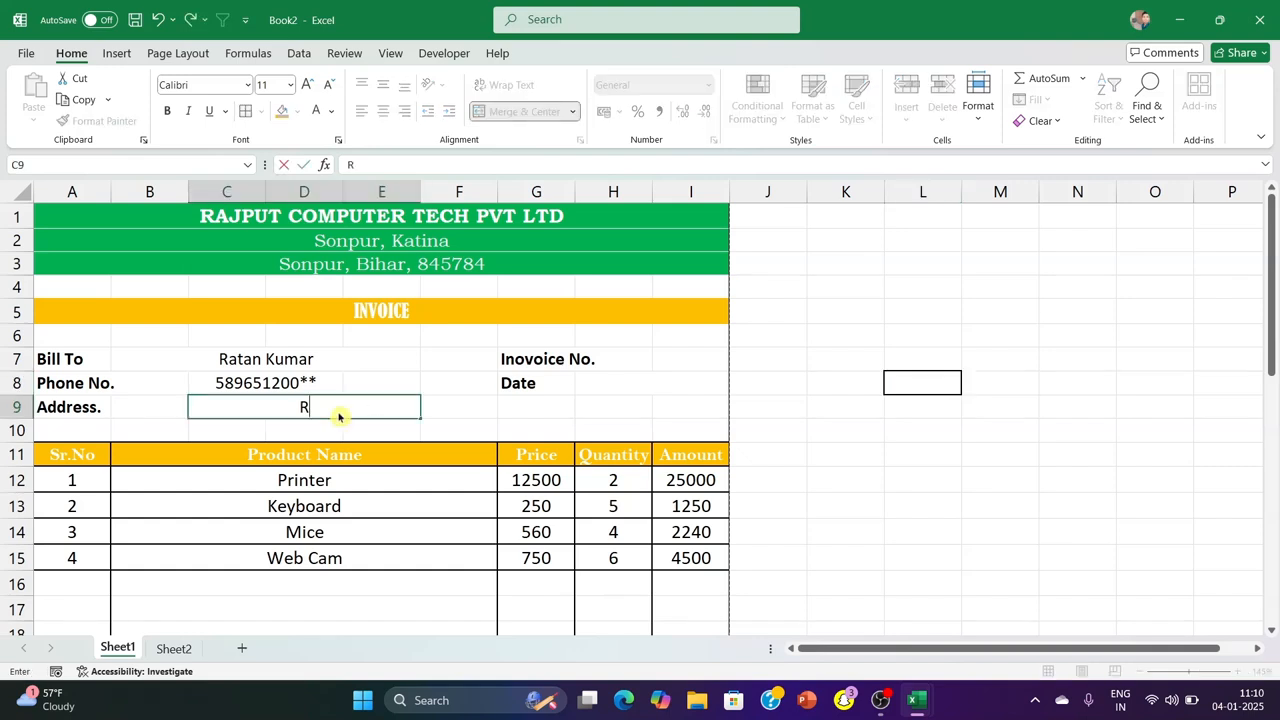
text(atanpur)
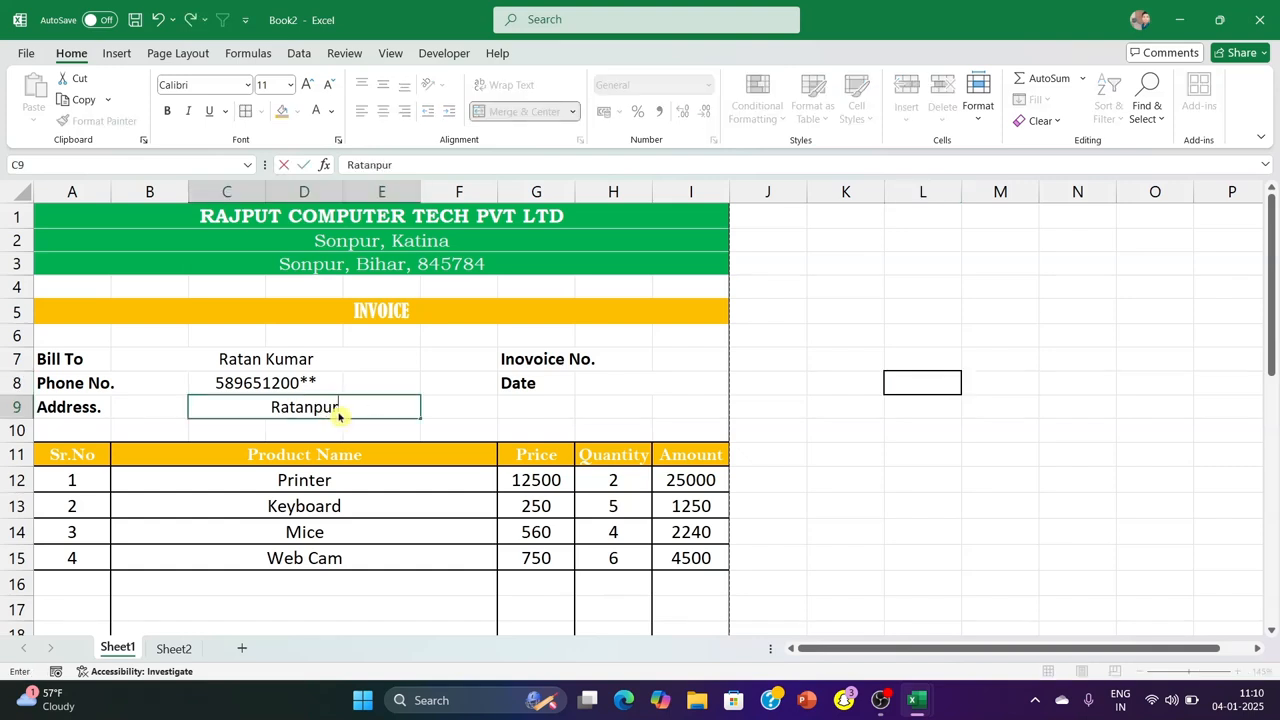
text(, Rajsthan)
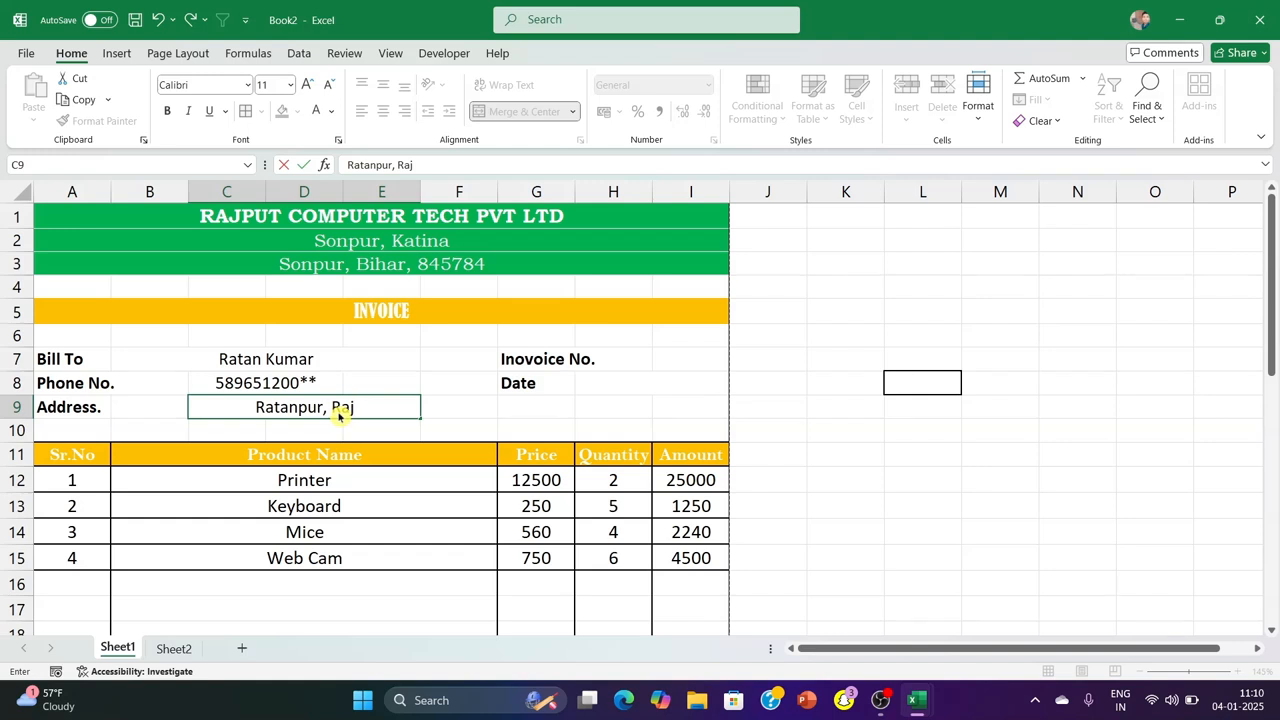
click(811, 426)
drag(308, 366, 359, 388)
click(328, 412)
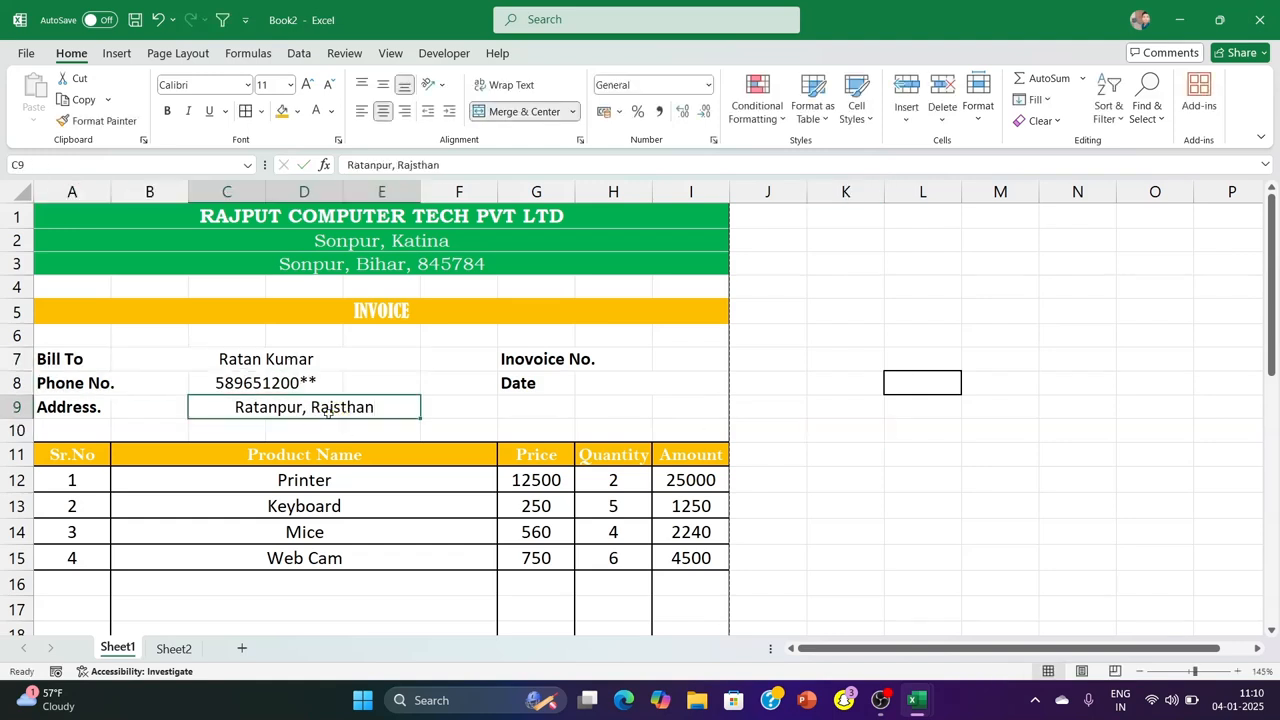
Make the customer's name in B7, phone number in C8 and address in C9 bold
click(1114, 429)
click(370, 360)
click(167, 110)
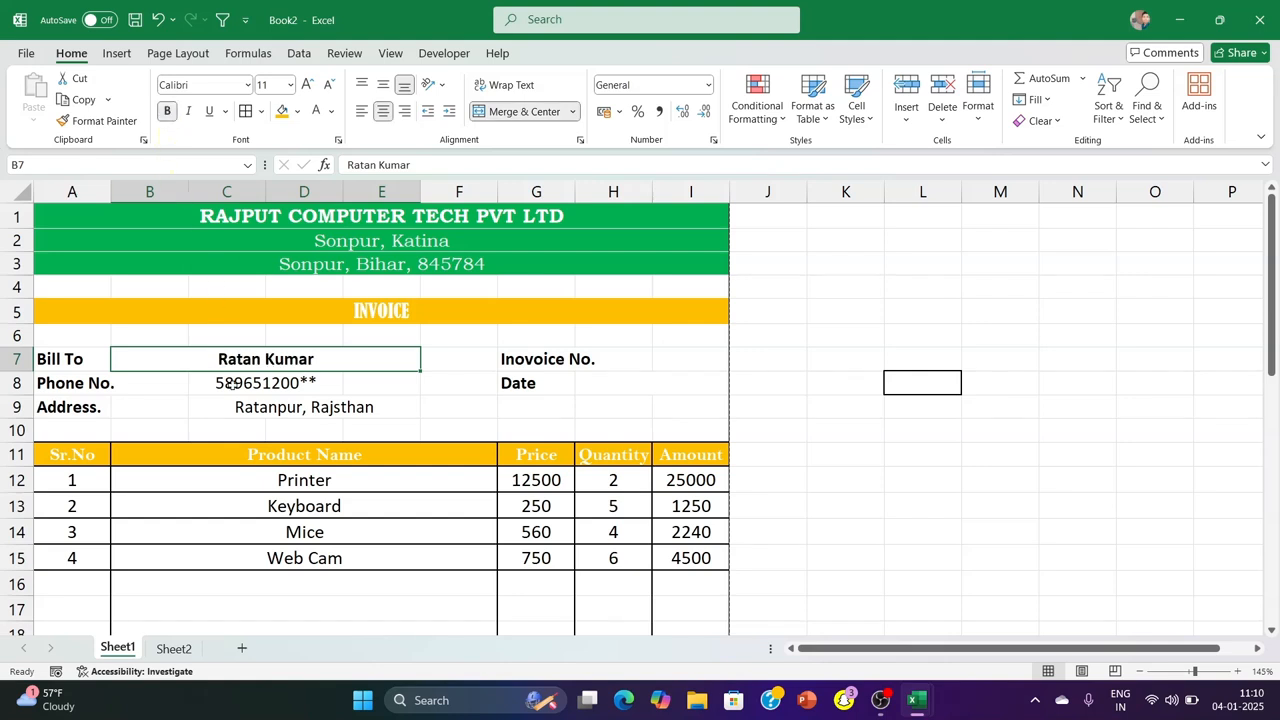
click(230, 381)
key(ctrl+b)
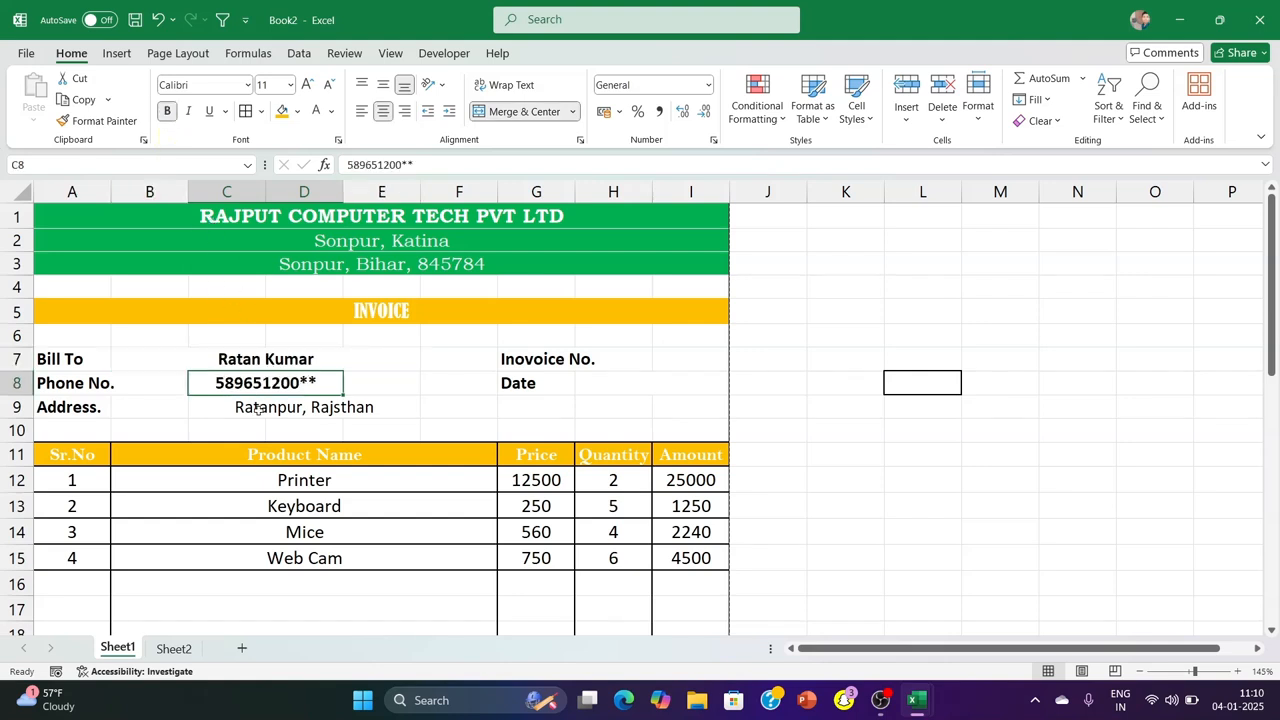
click(259, 410)
key(ctrl+b)
Left-align the customer's address in C9 and phone number in C8, and check the invoice in the print preview
click(360, 110)
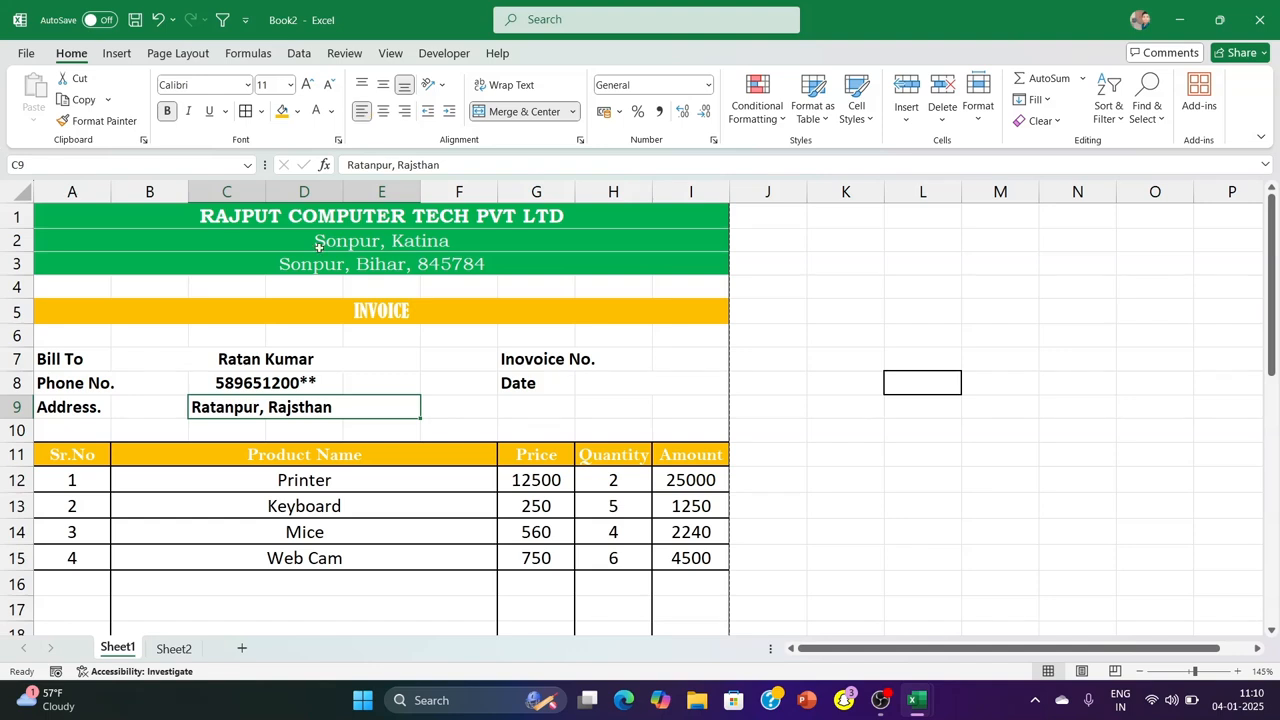
click(236, 385)
click(360, 110)
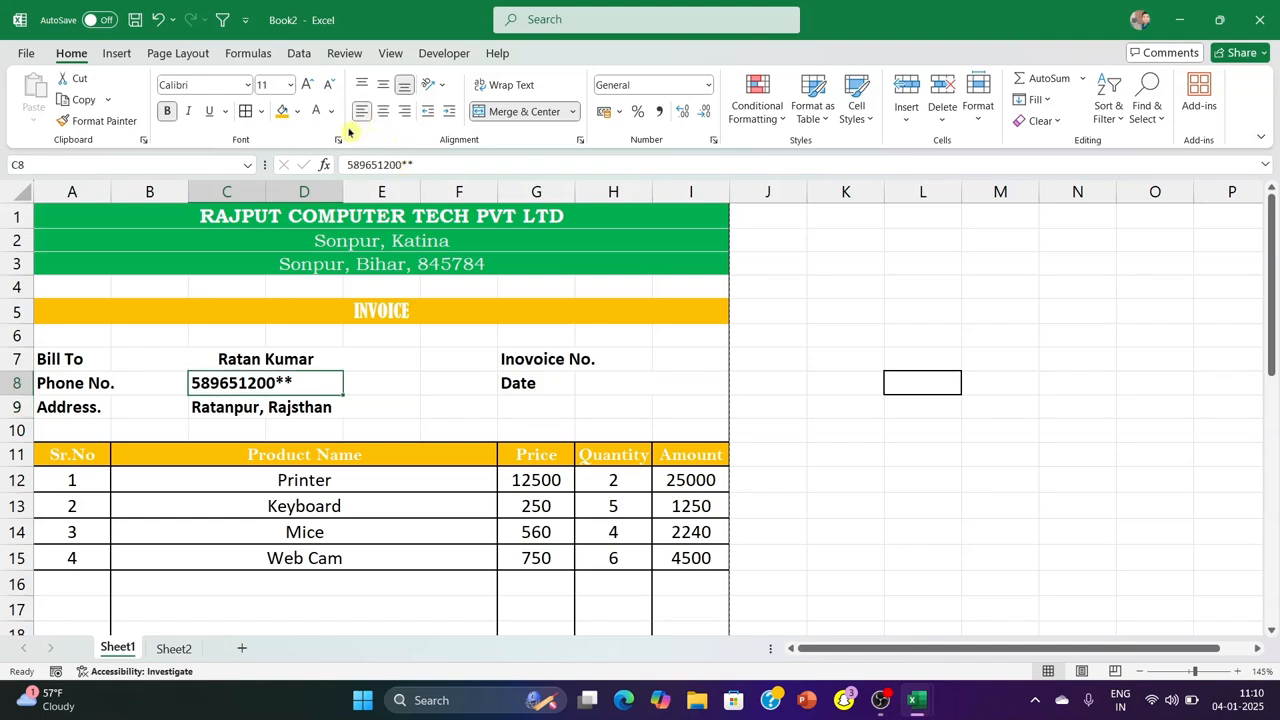
click(257, 359)
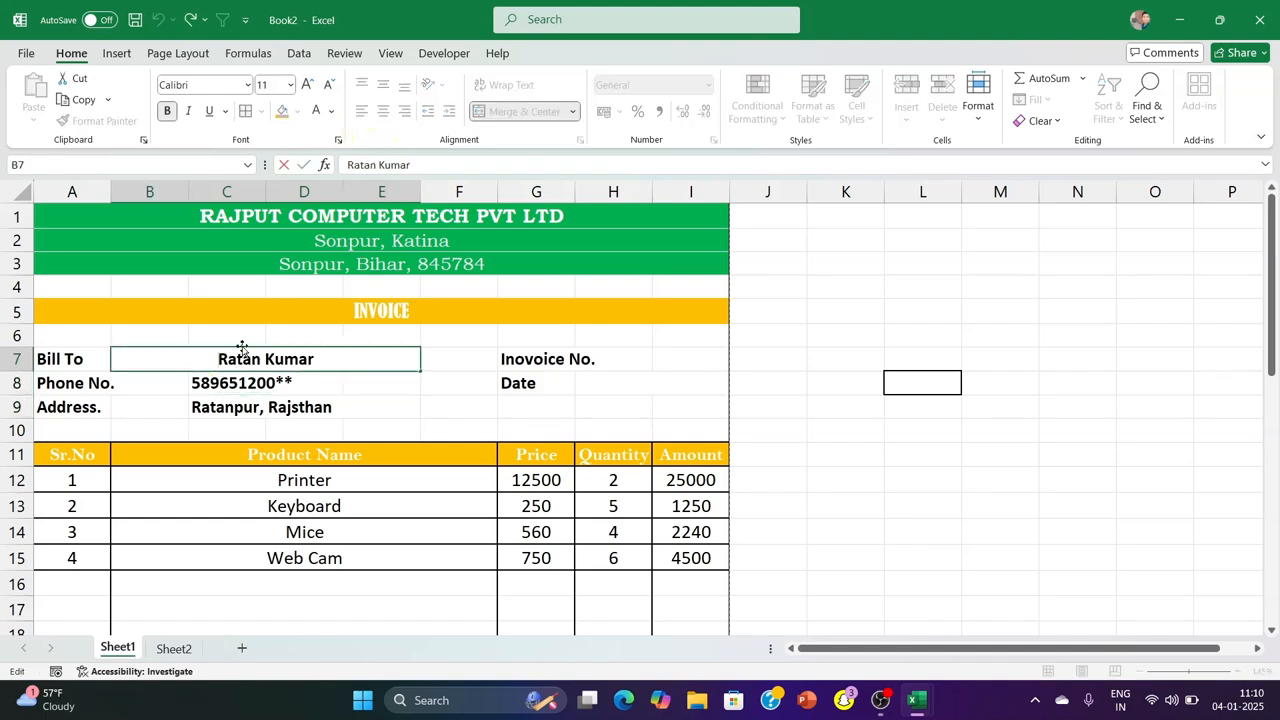
click(1000, 383)
key(ctrl+p)
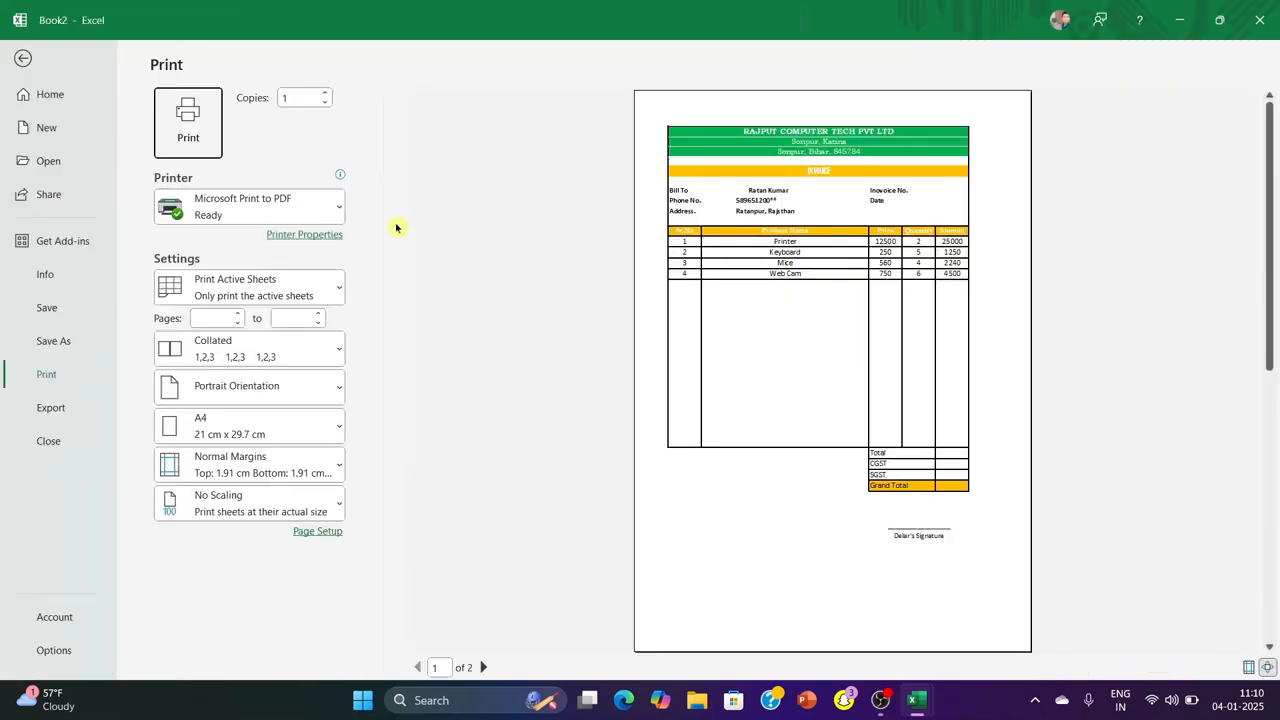
click(22, 58)
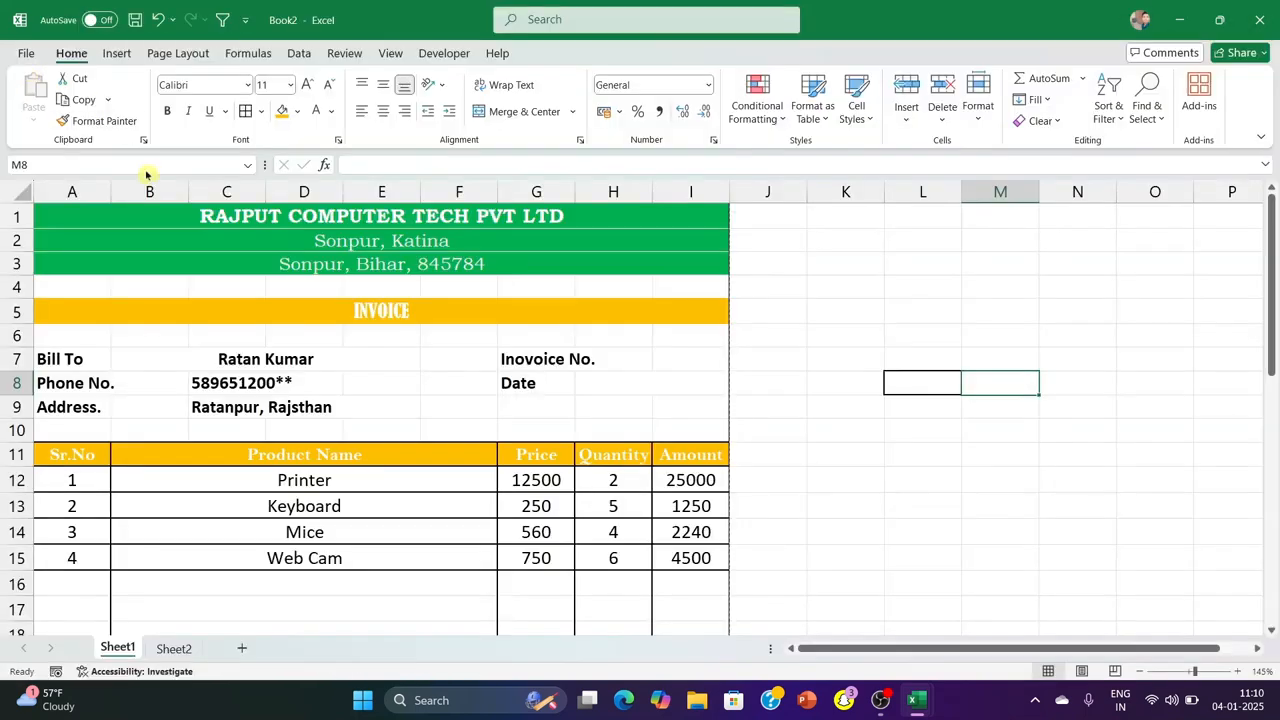
Enter invoice number CTR5 in I7 and the current date, 04-01-2025, in H8, and check both in the print preview
click(613, 358)
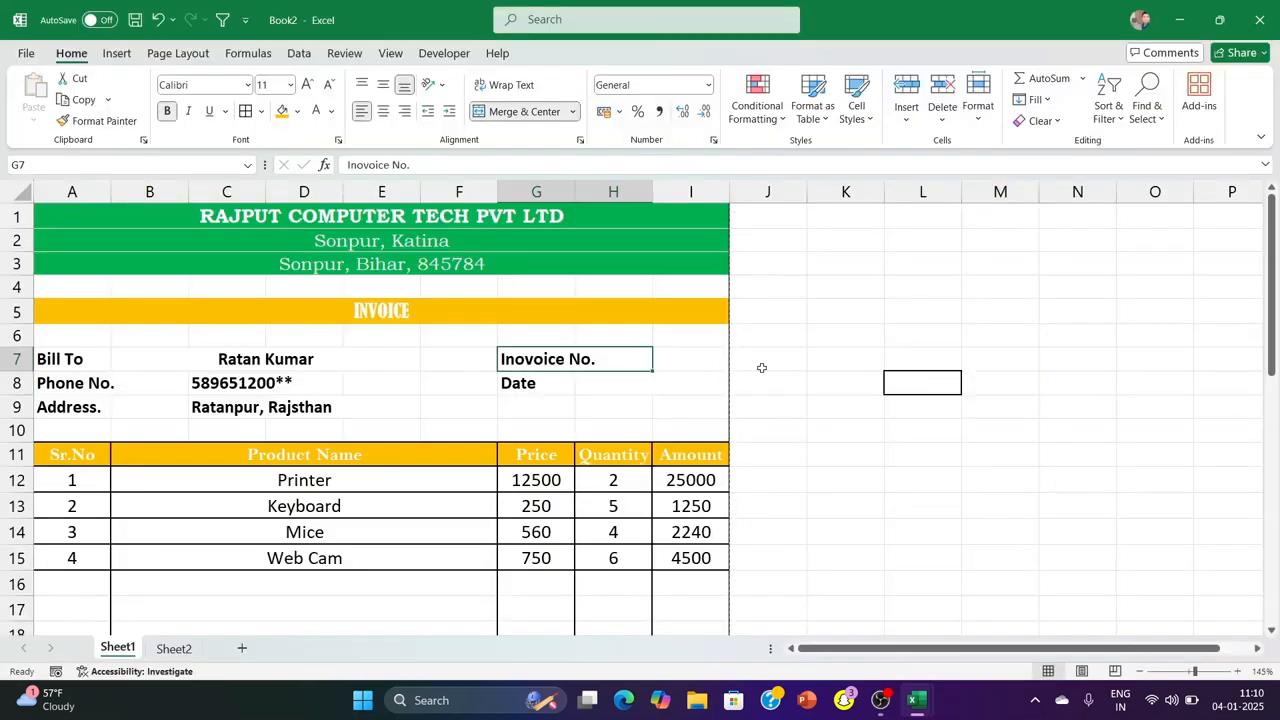
click(675, 364)
text(CTR5)
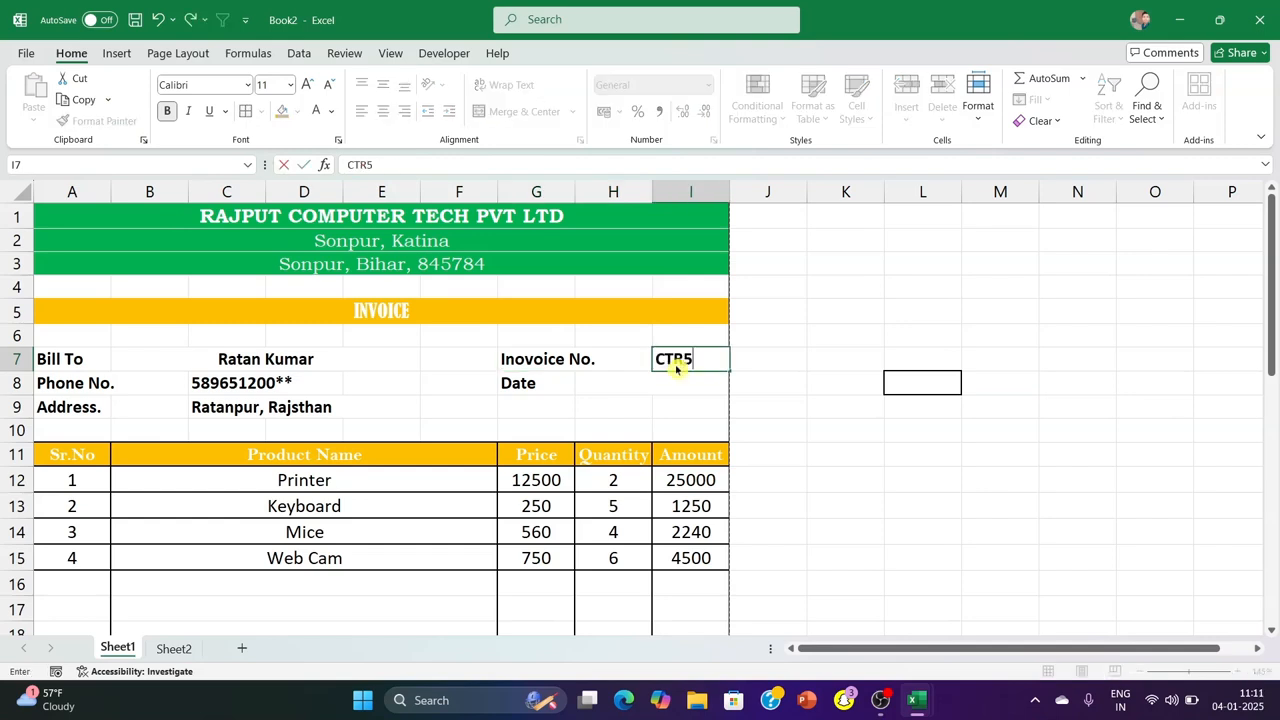
key(Return)
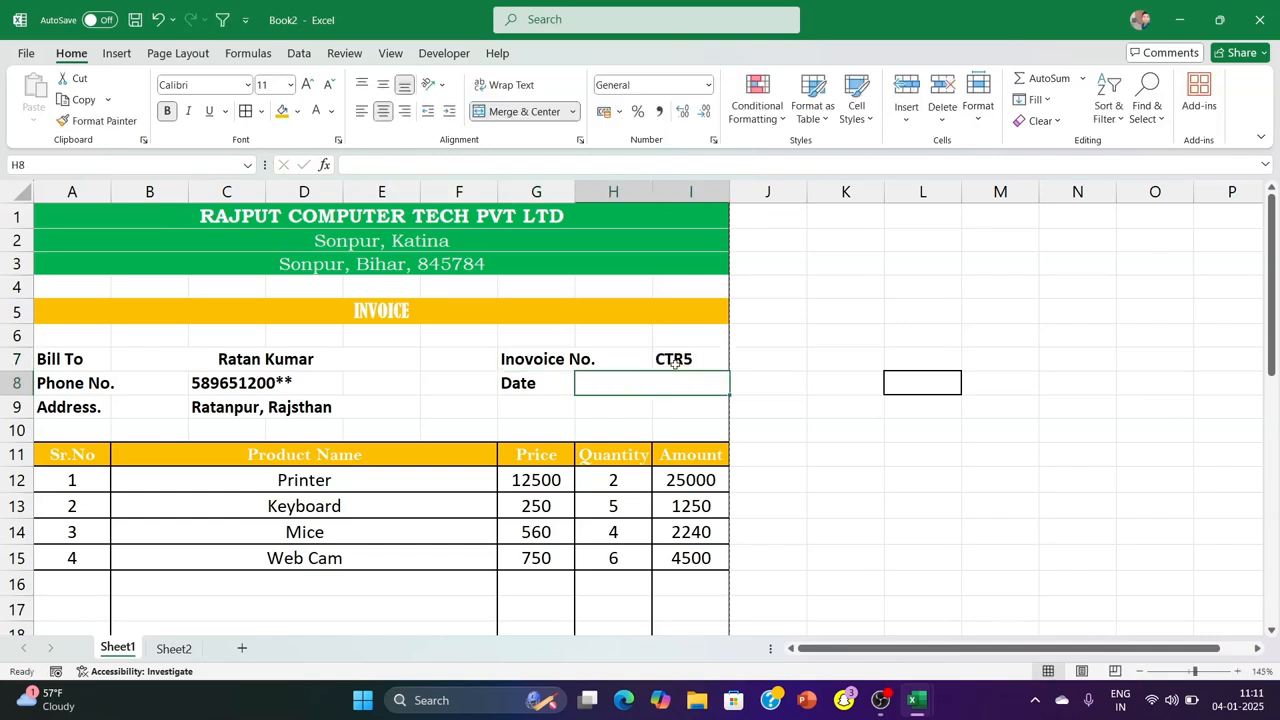
key(ctrl+;)
click(847, 358)
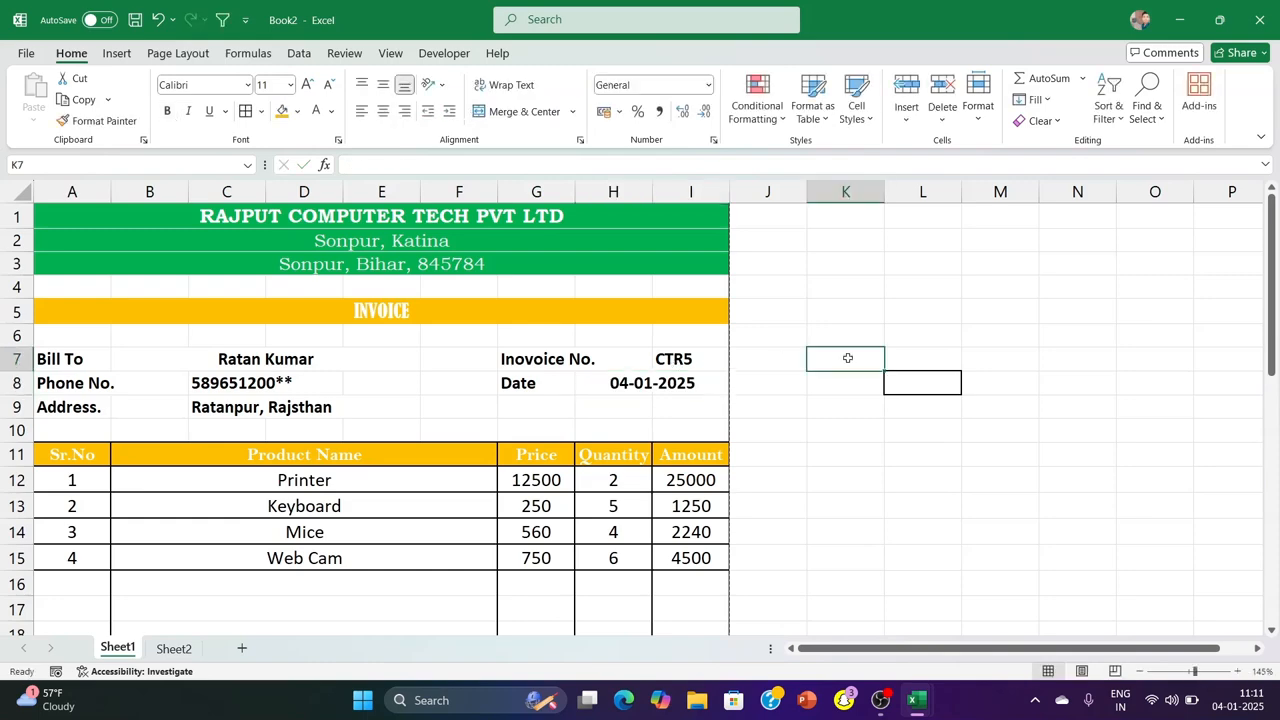
key(ctrl+p)
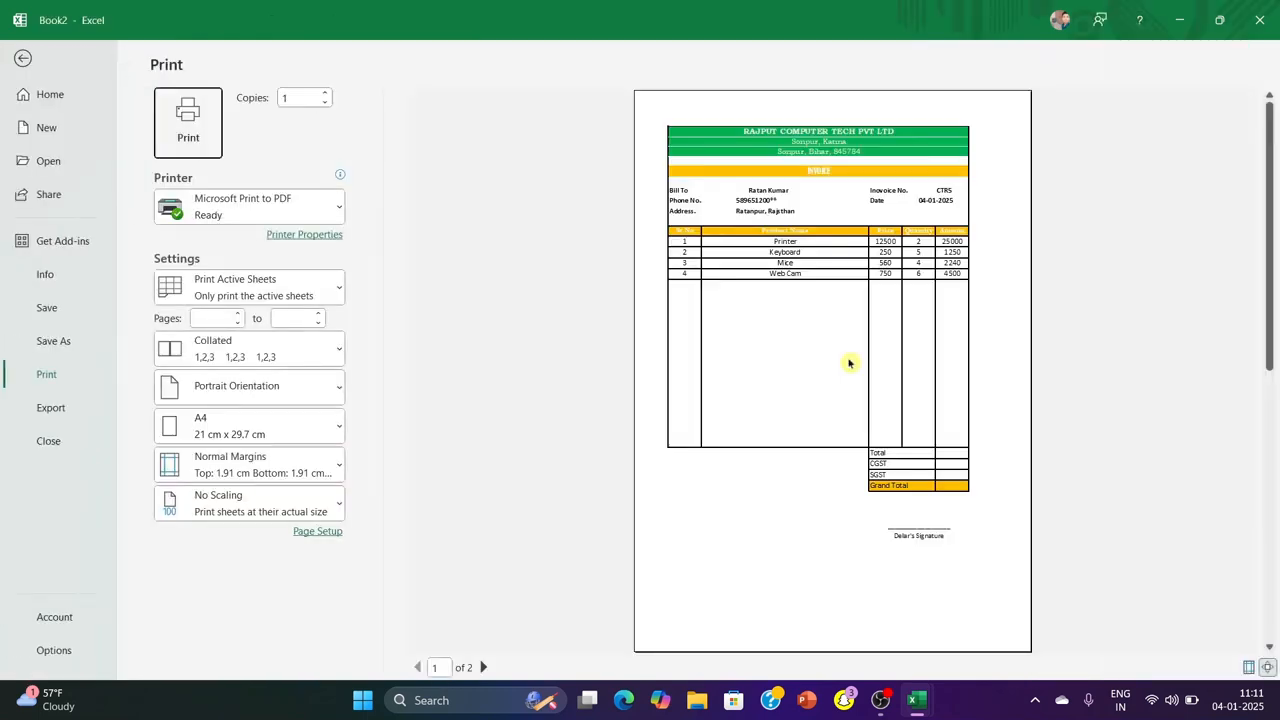
click(25, 58)
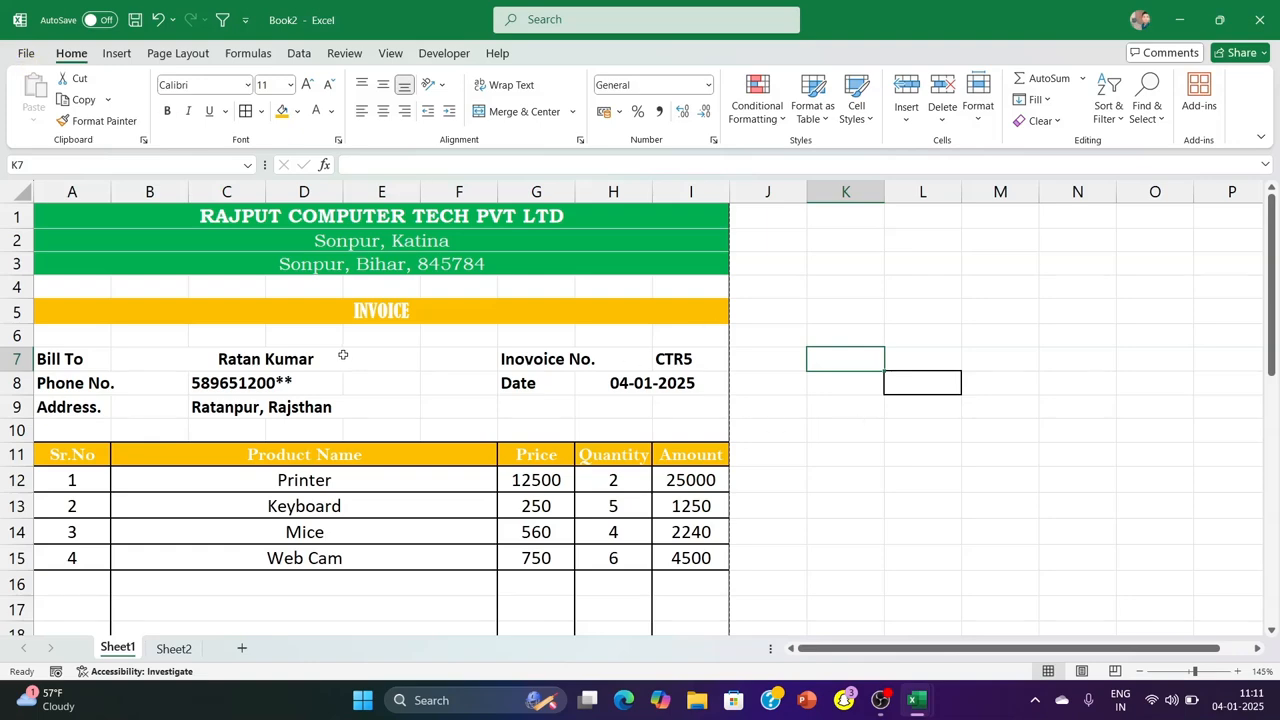
drag(340, 354, 72, 405)
click(923, 346)
scroll(716, 402, down, 4)
scroll(716, 402, down, 3)
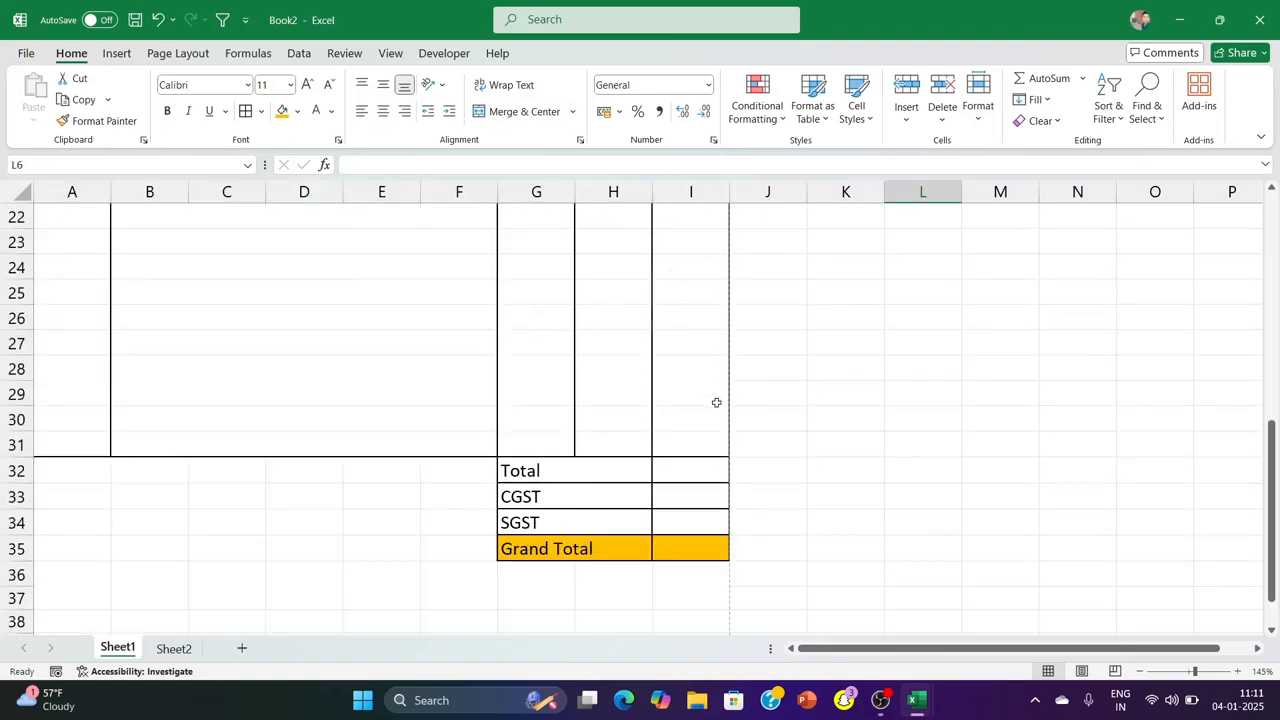
scroll(716, 402, up, 6)
scroll(870, 374, up, 1)
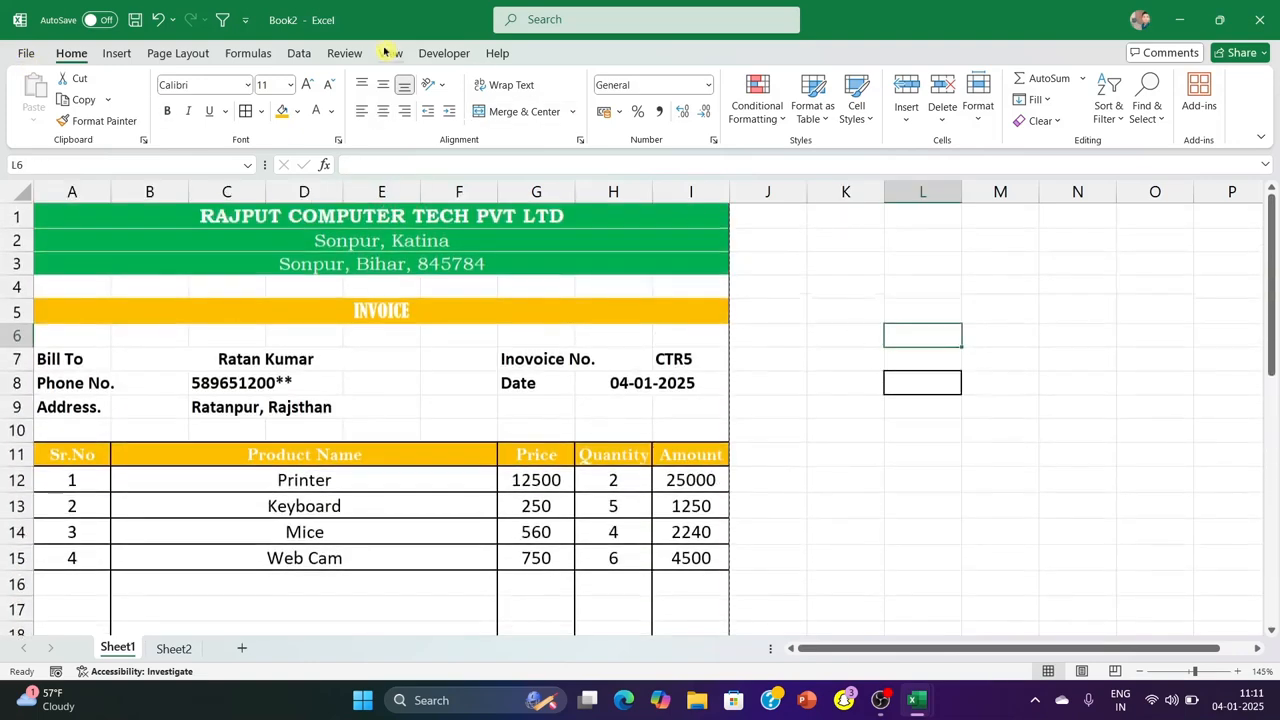
Start recording a macro named CLEAR with the shortcut Ctrl+Shift+K, stored in This Workbook
click(444, 53)
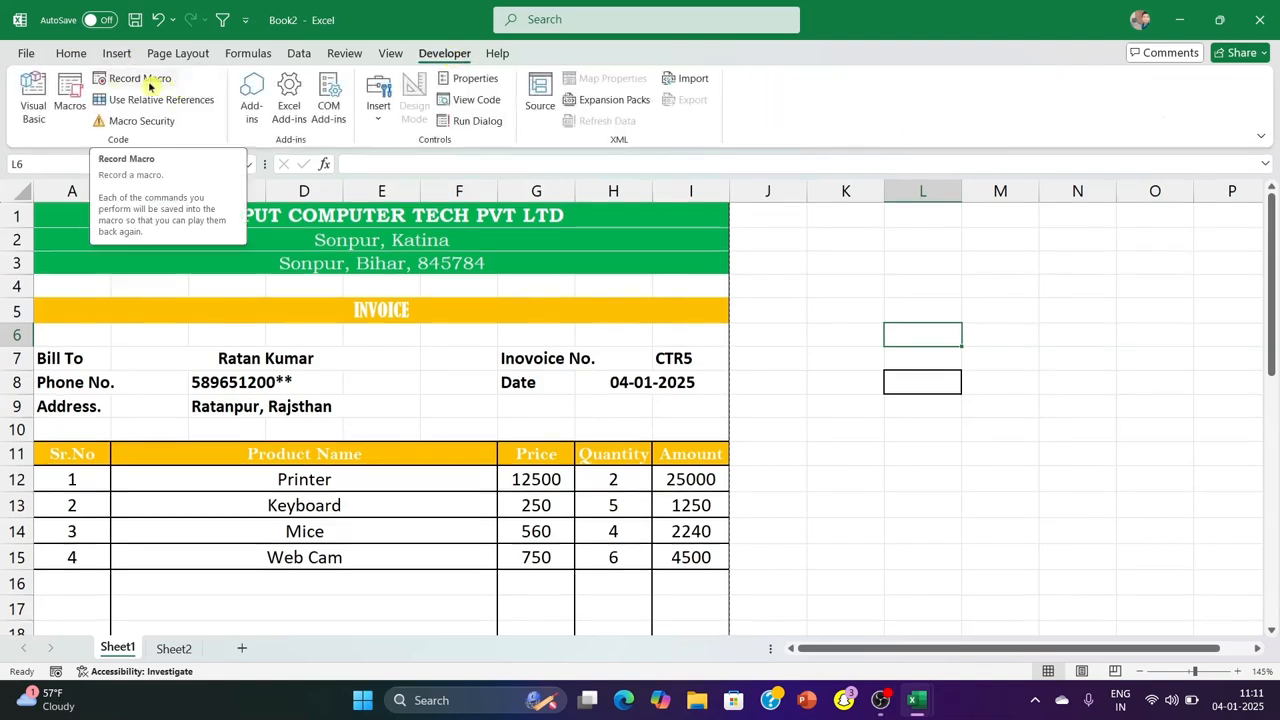
click(140, 79)
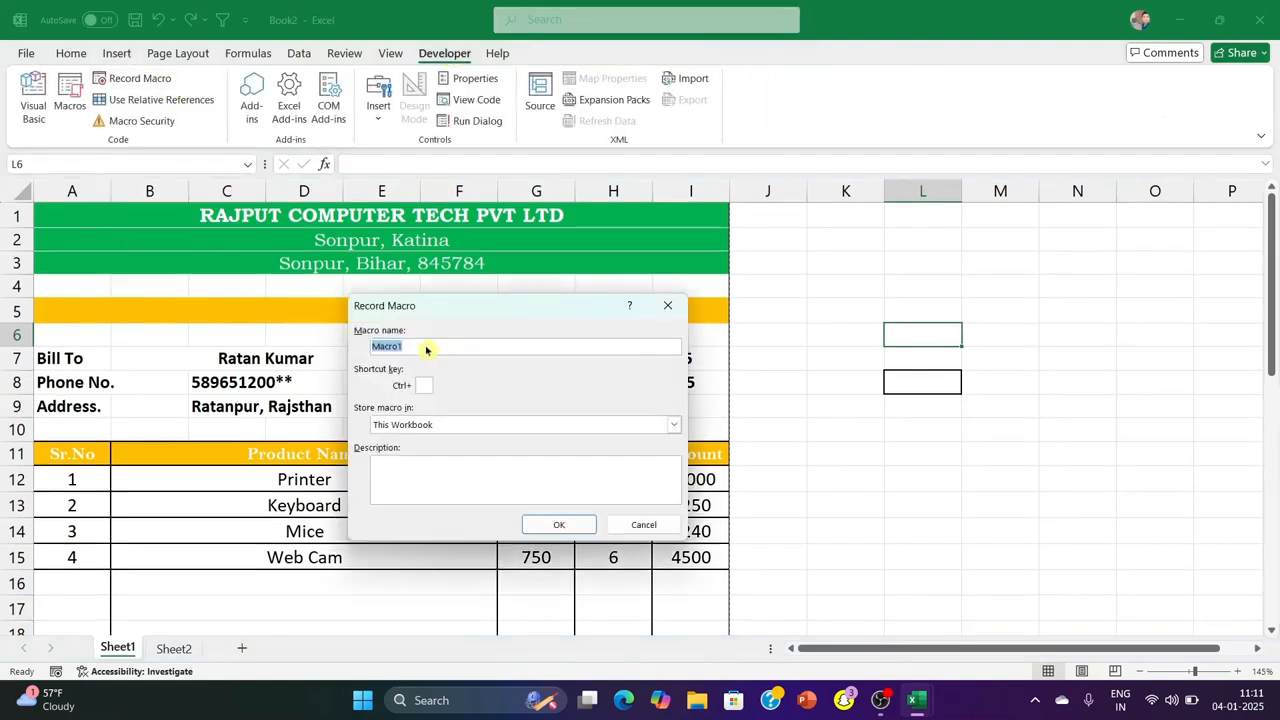
key(BackSpace)
text(CLEAR)
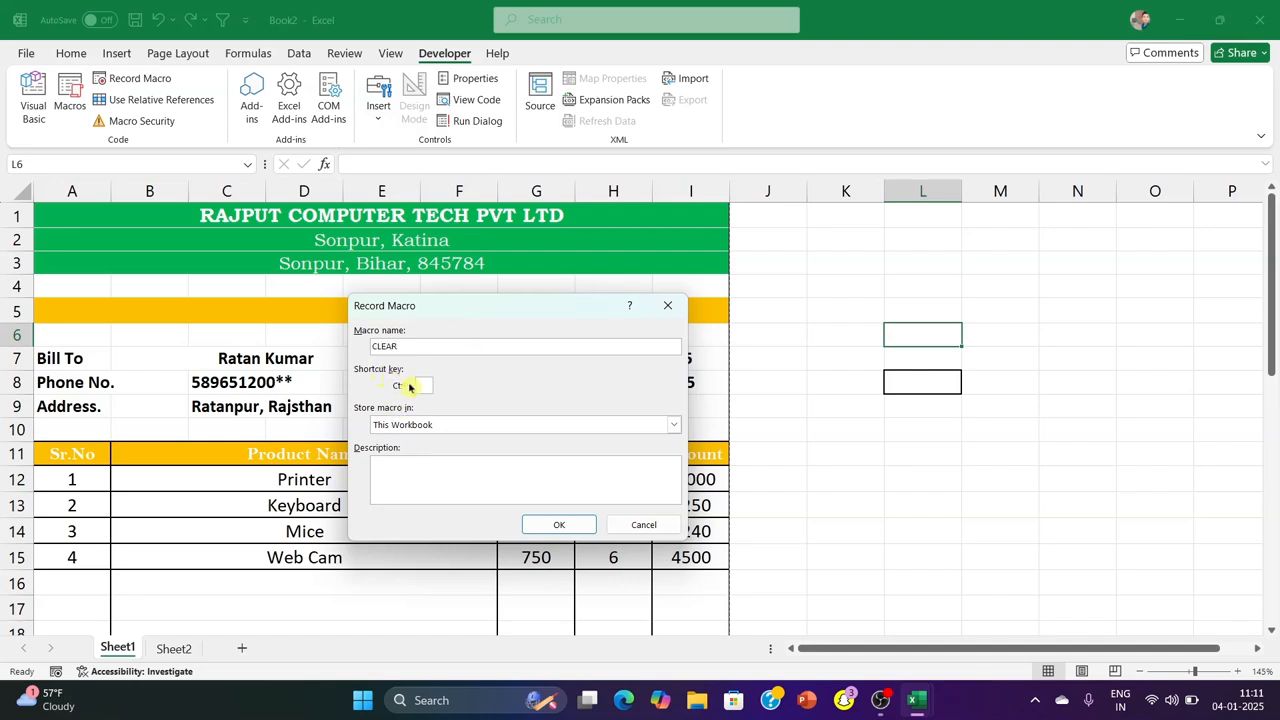
click(423, 386)
text(K)
click(568, 526)
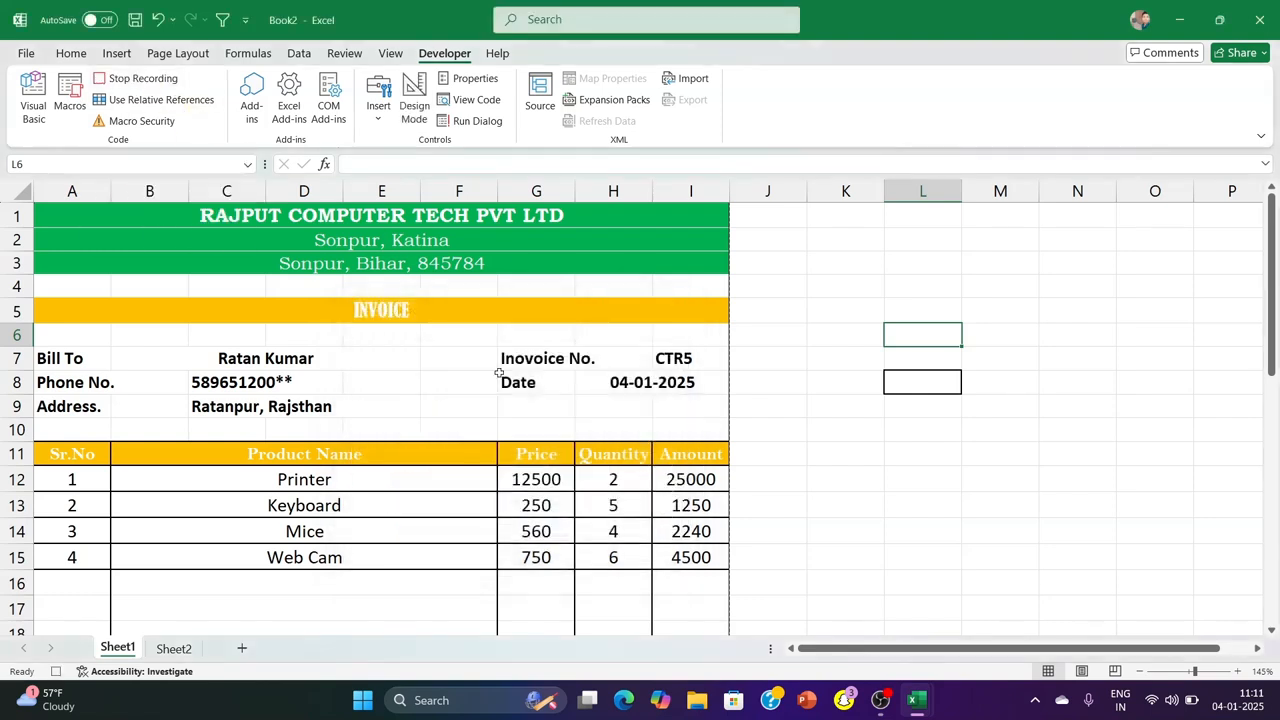
Clear the invoice number, date, customer name, address and phone number cells while the macro records
click(678, 362)
key(Delete)
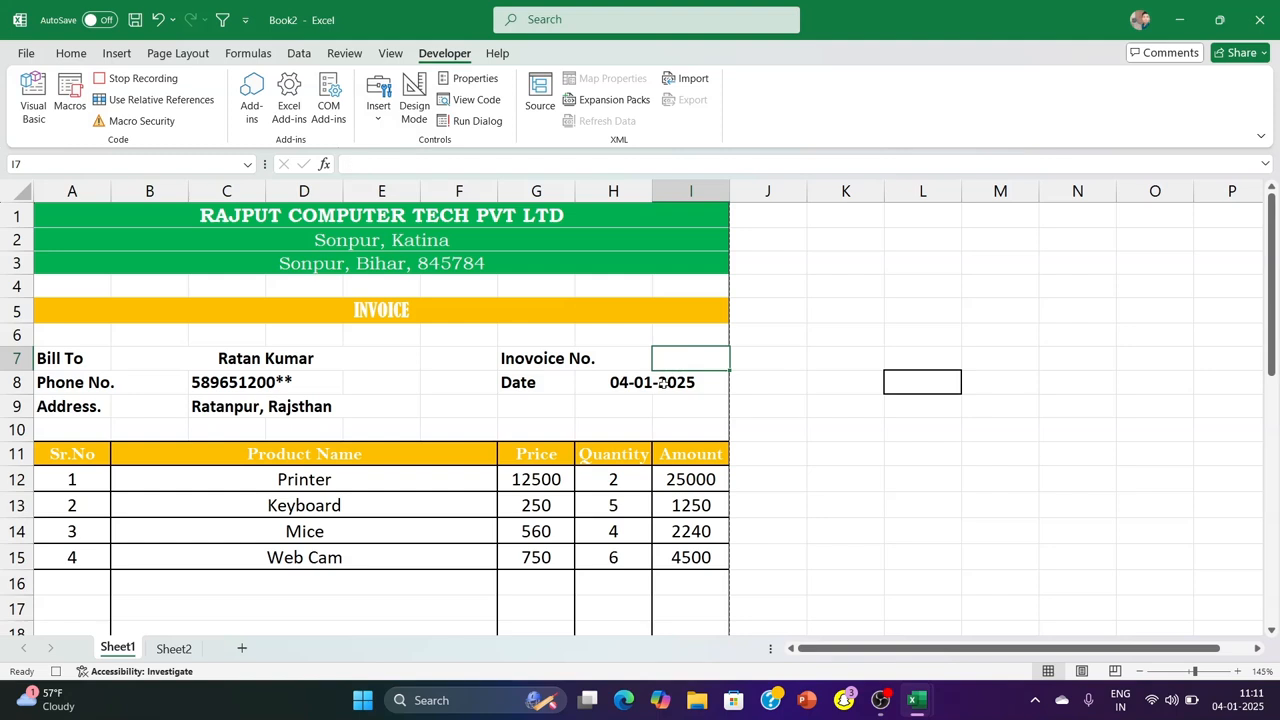
click(667, 380)
key(Delete)
click(387, 368)
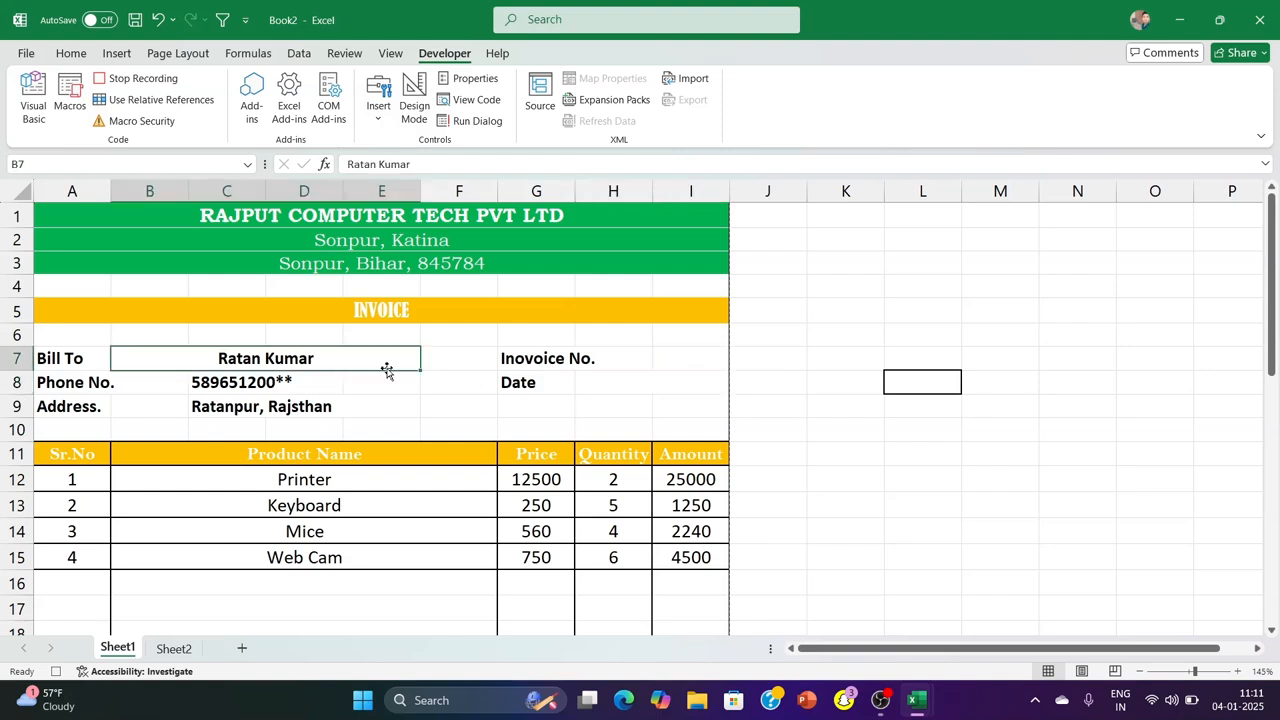
click(310, 404)
key(Delete)
click(290, 382)
key(Delete)
Clear the product names in rows 12 to 31 and the quantities from H12 downward
scroll(291, 387, down, 2)
drag(209, 333, 197, 543)
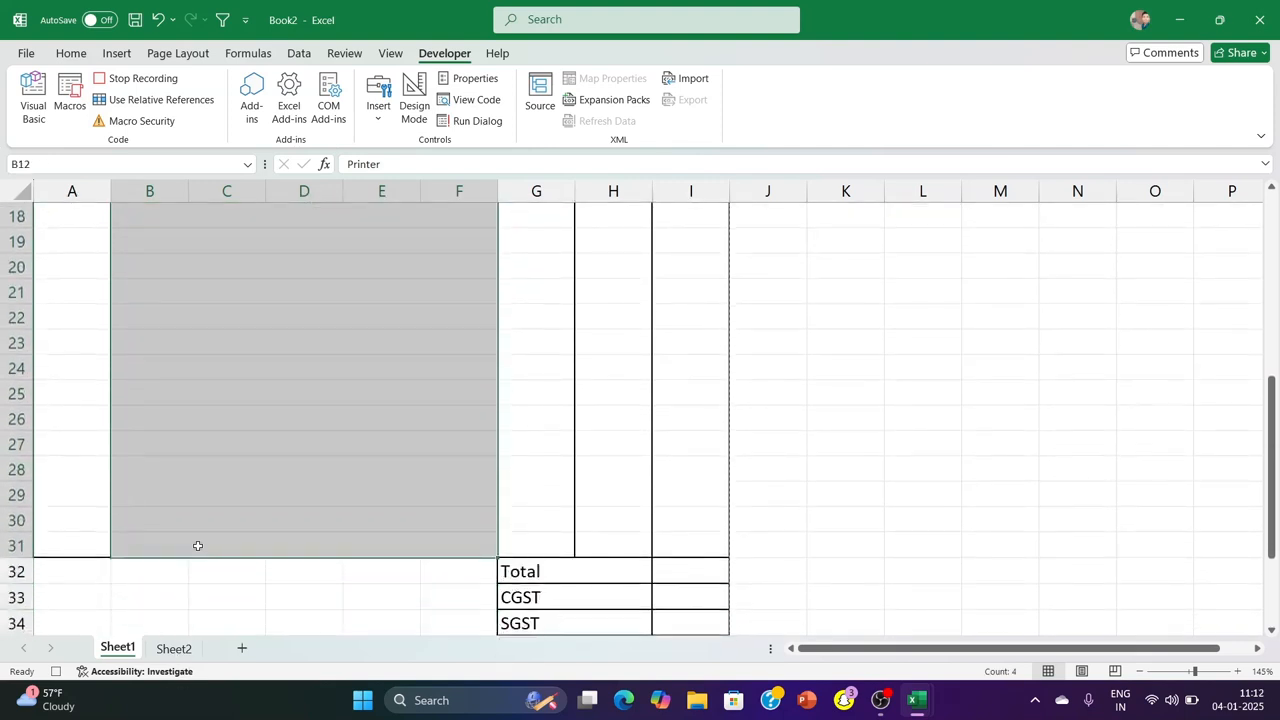
key(Delete)
scroll(469, 569, up, 5)
drag(607, 431, 607, 552)
key(Delete)
scroll(607, 552, up, 5)
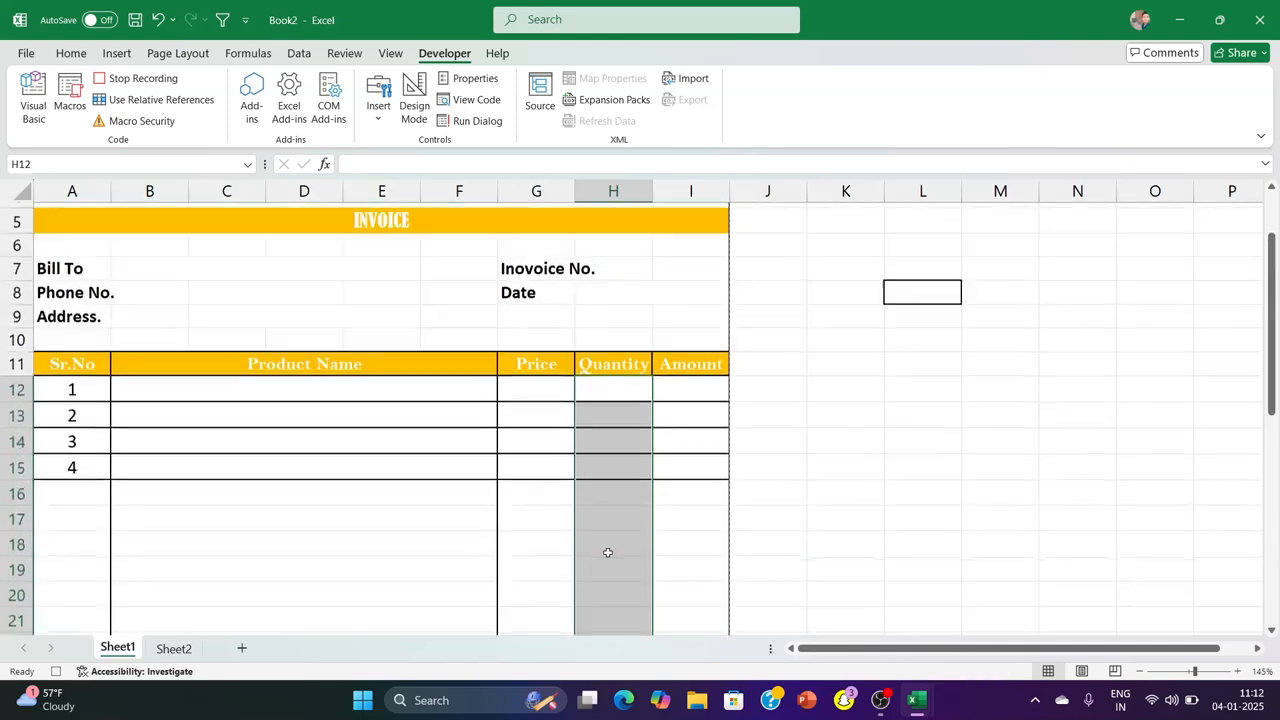
Clear the serial numbers in A12:A31 and stop recording the macro
drag(75, 431, 72, 501)
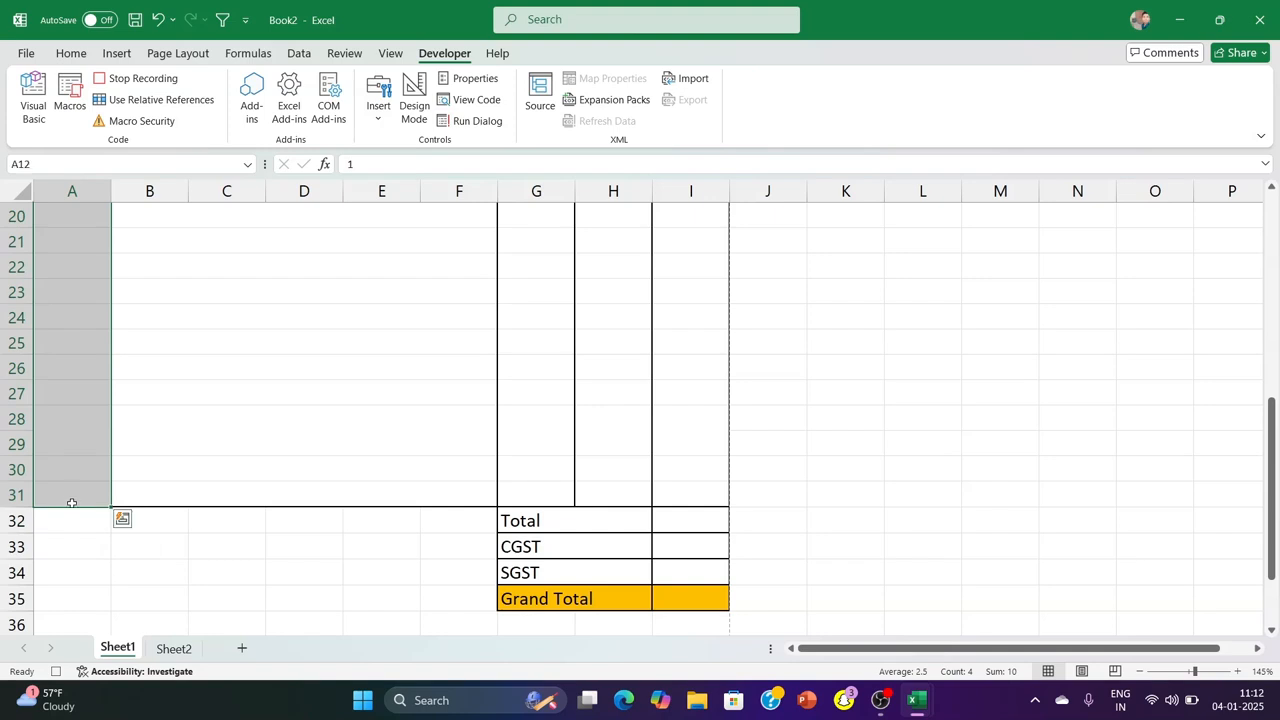
key(Delete)
scroll(72, 503, up, 6)
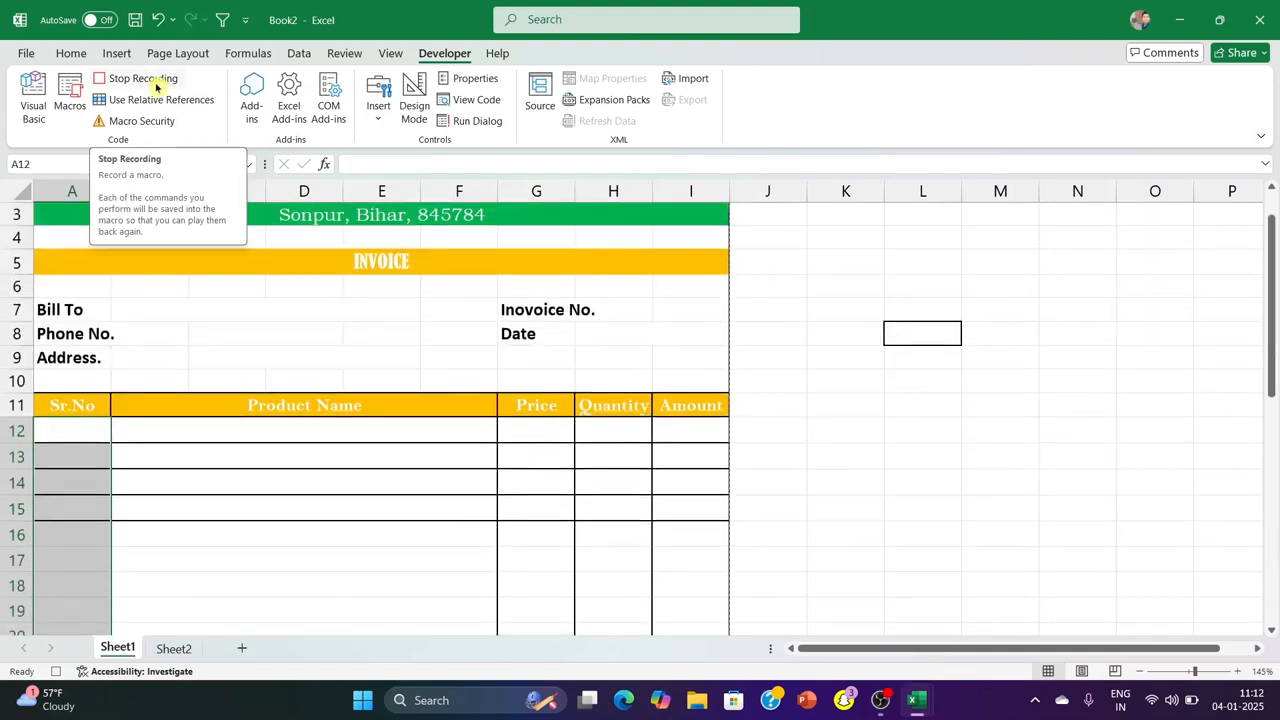
click(155, 85)
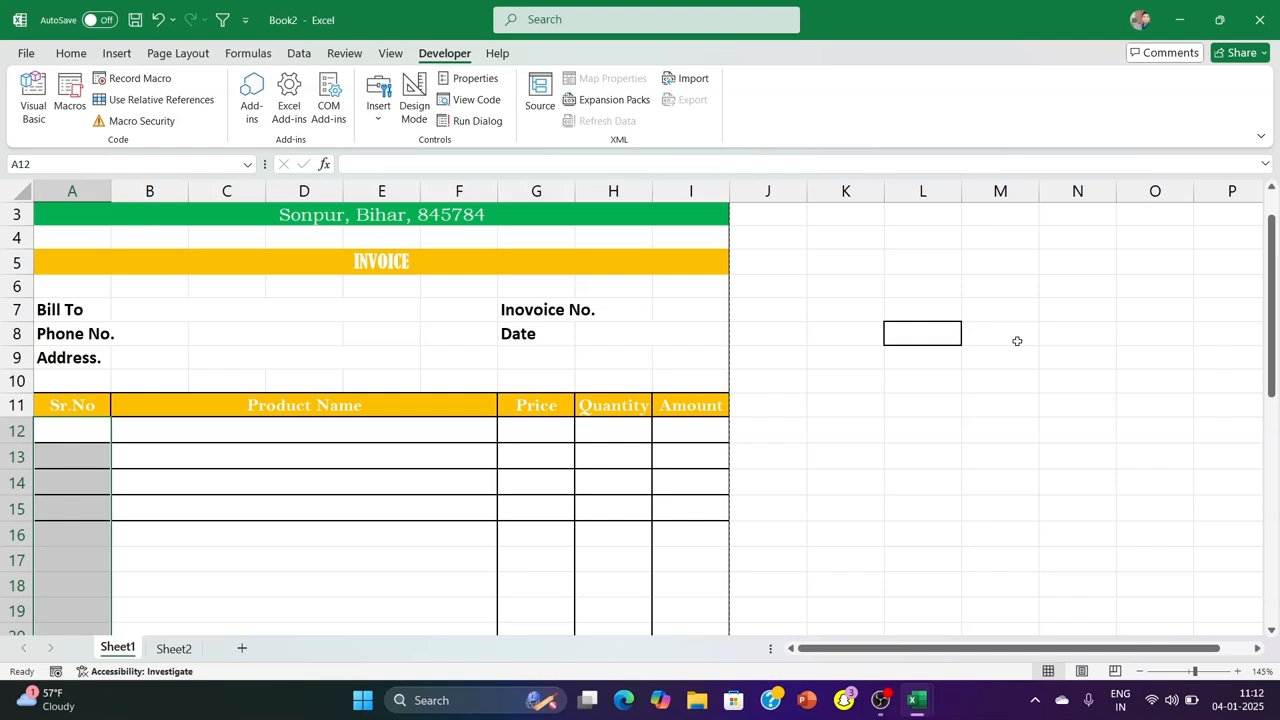
Enter a new customer's name beside Bill To in B7
click(888, 380)
scroll(314, 467, down, 6)
scroll(311, 474, up, 7)
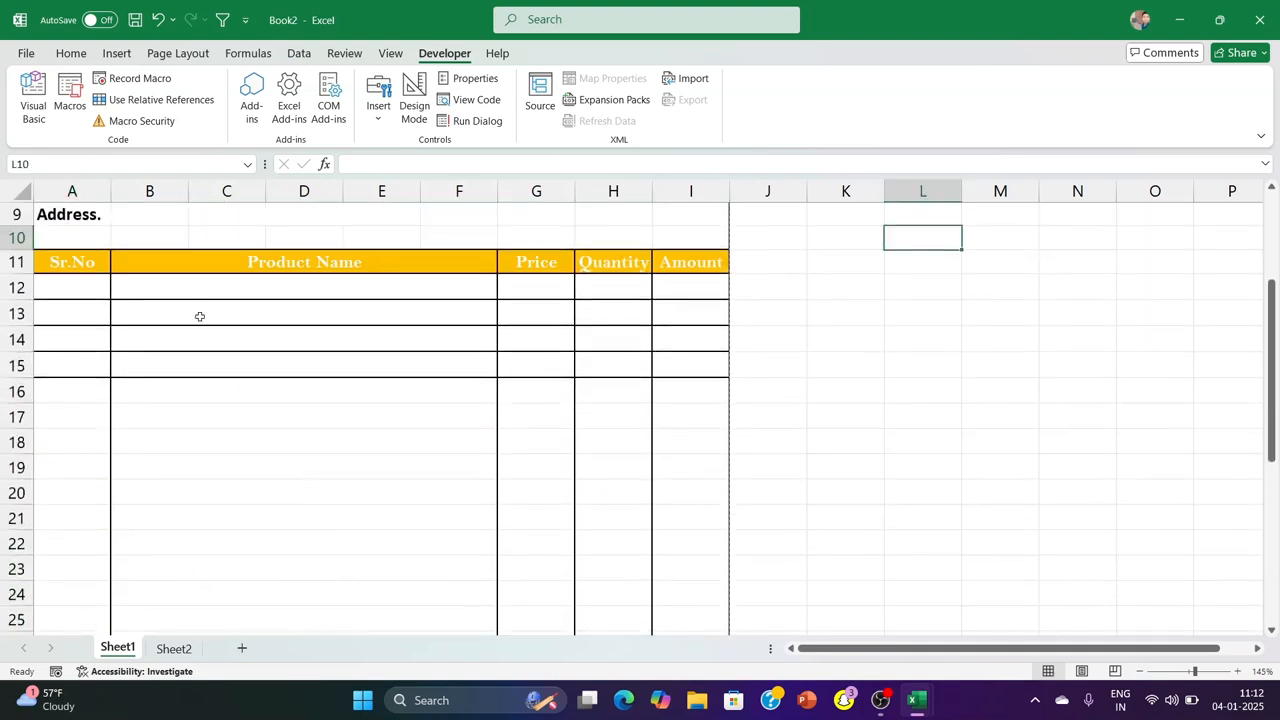
click(176, 355)
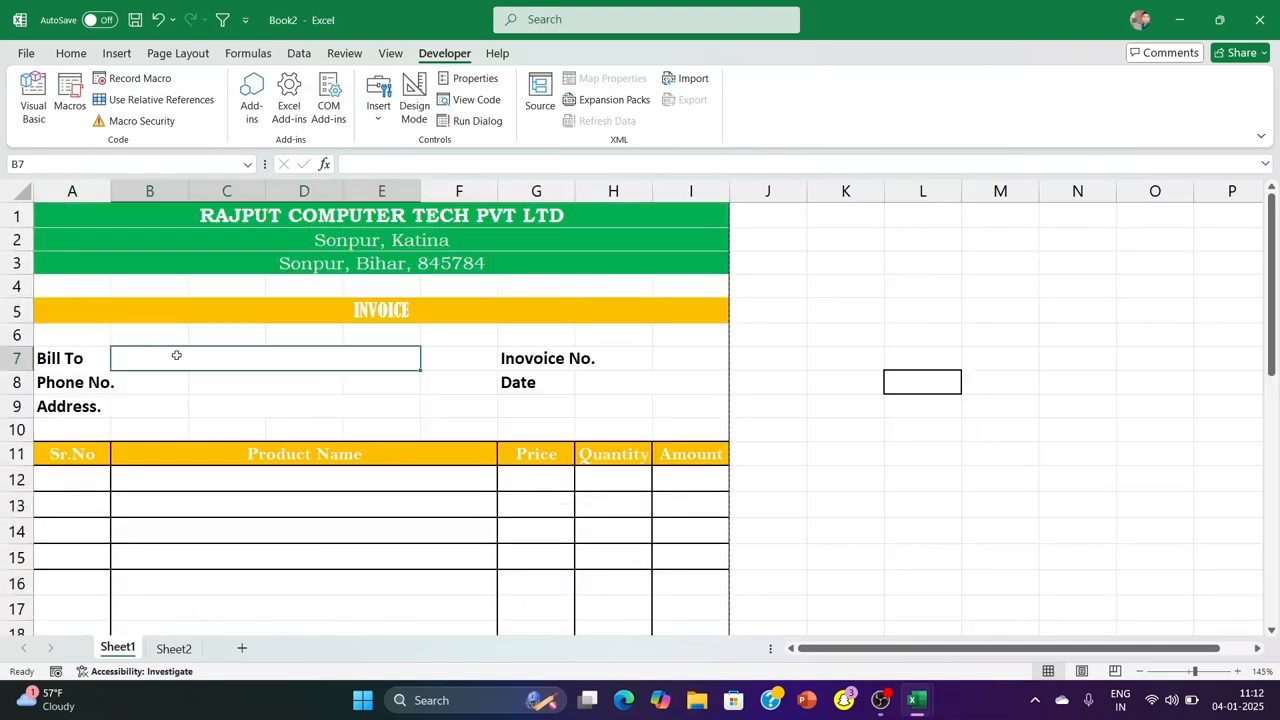
text(RAJA)
key(Return)
key(Tab)
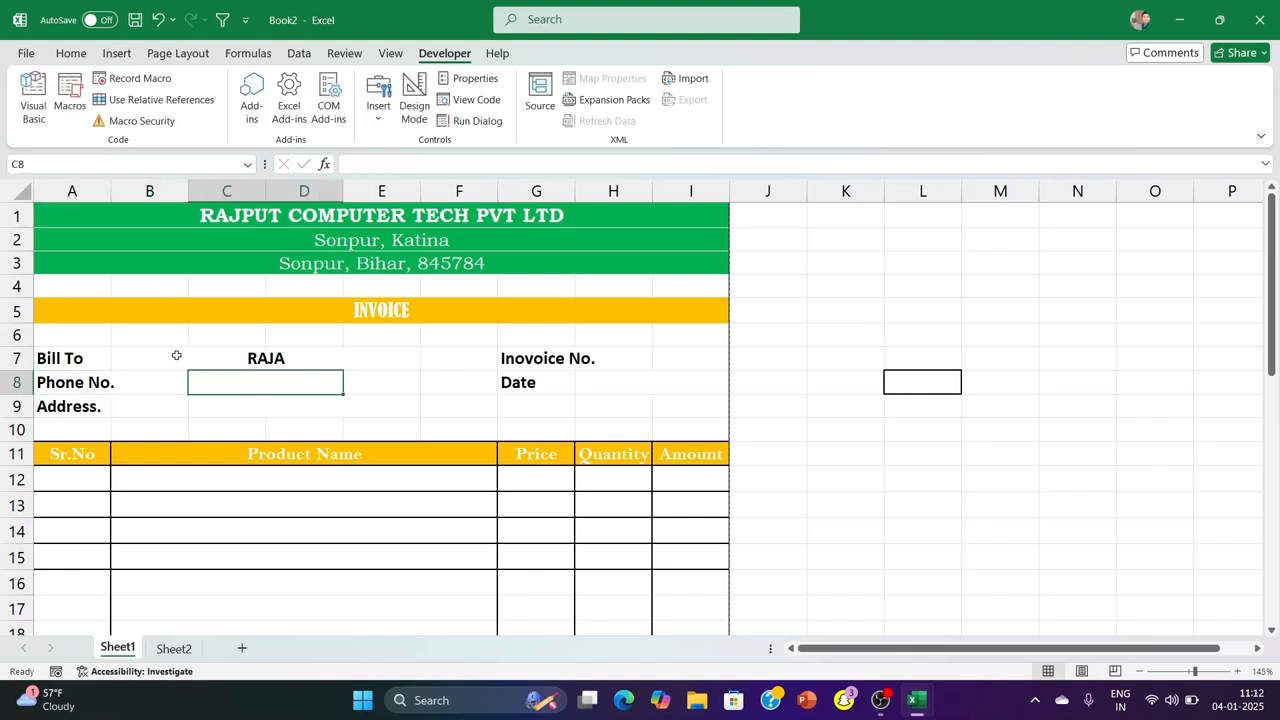
Enter eight asterisks as a masked phone number in C8 and the new customer's address in C9
text(********)
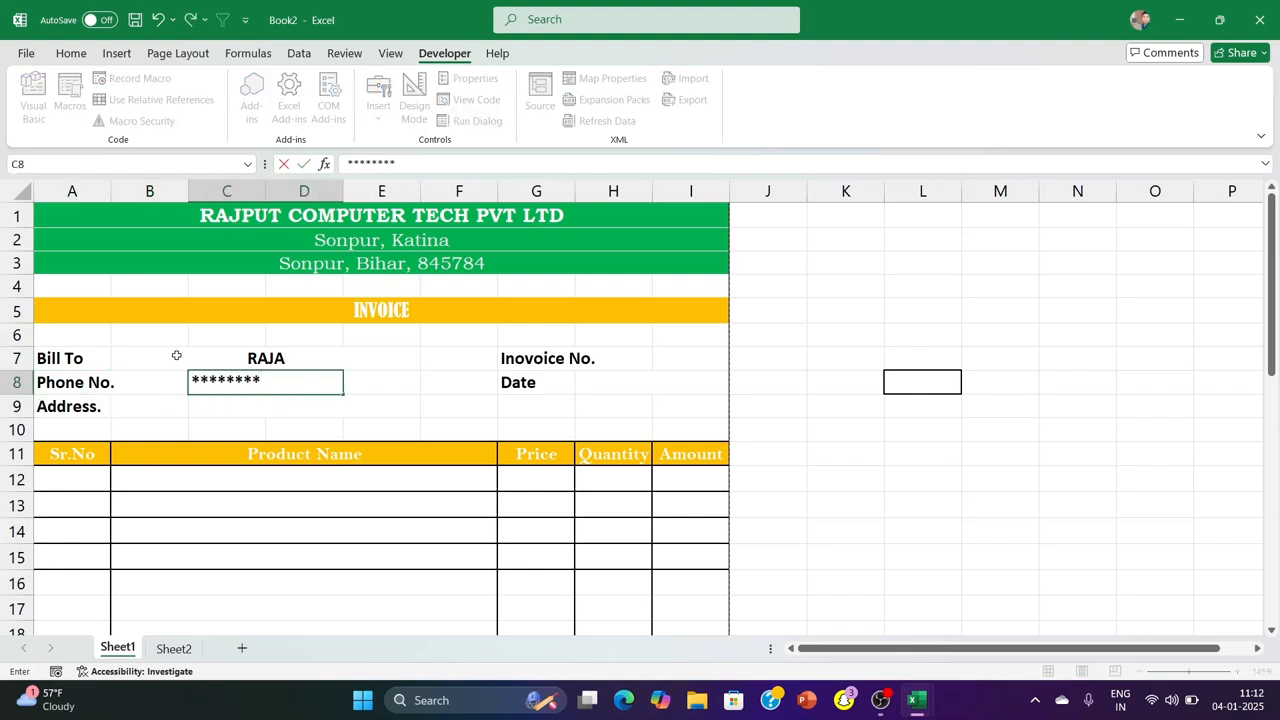
key(Return)
key(Tab)
key(Tab)
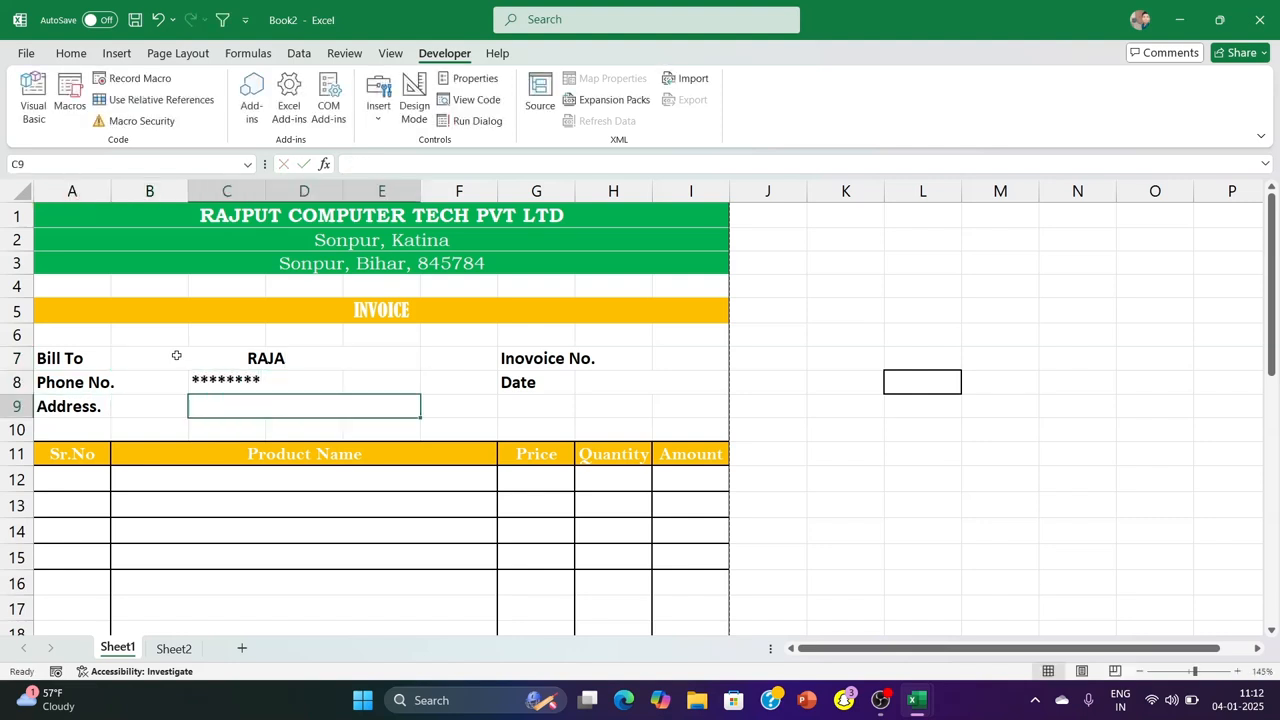
text(Rajpur)
Enter invoice number ctr45 in I7 and the current date, 04-01-2025, in H8
click(672, 357)
text(ctr45)
key(Return)
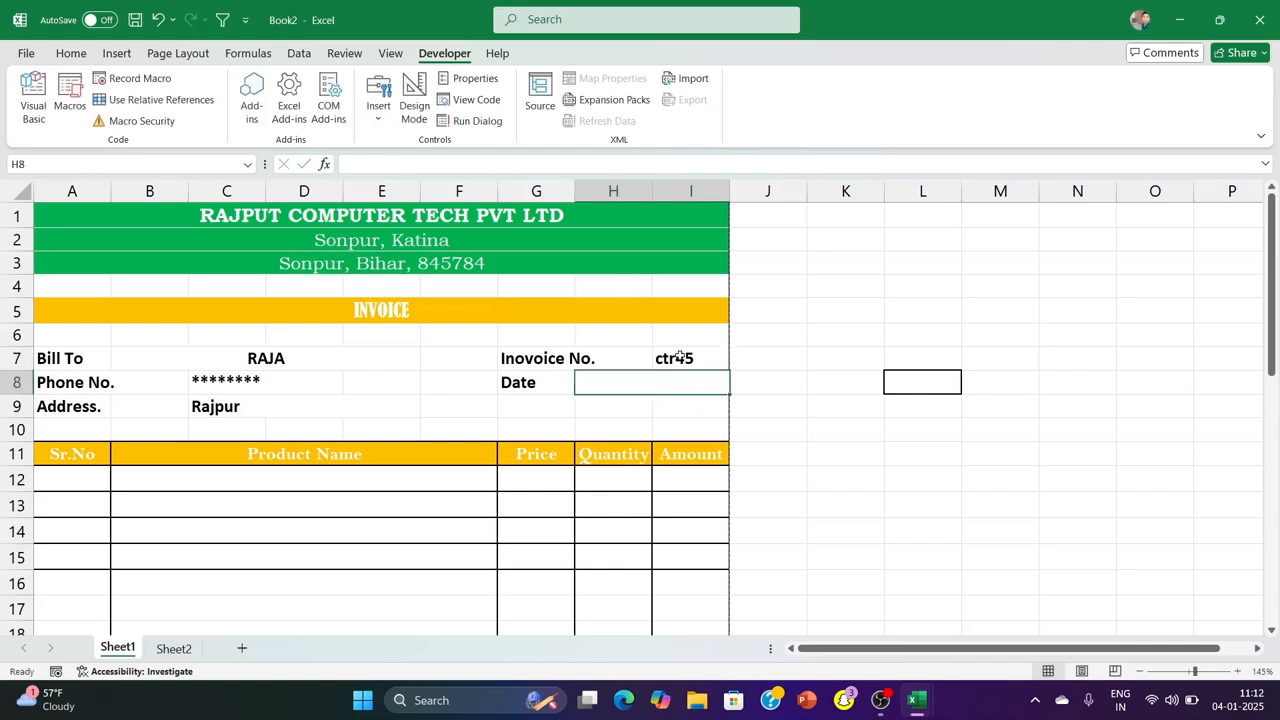
key(ctrl+semicolon)
Enter serial numbers 1, 2 and 3 in A12:A14 of the invoice table
click(67, 478)
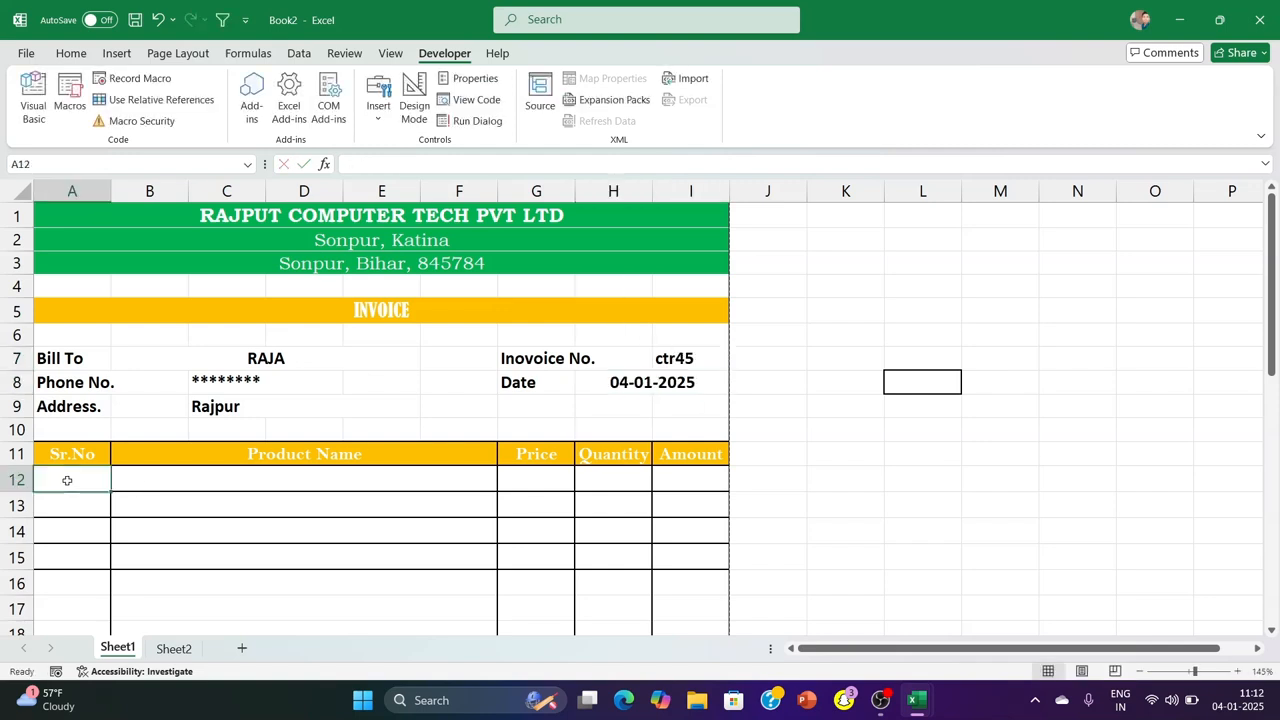
text(1)
key(Return)
text(2)
key(Return)
text(3)
key(Return)
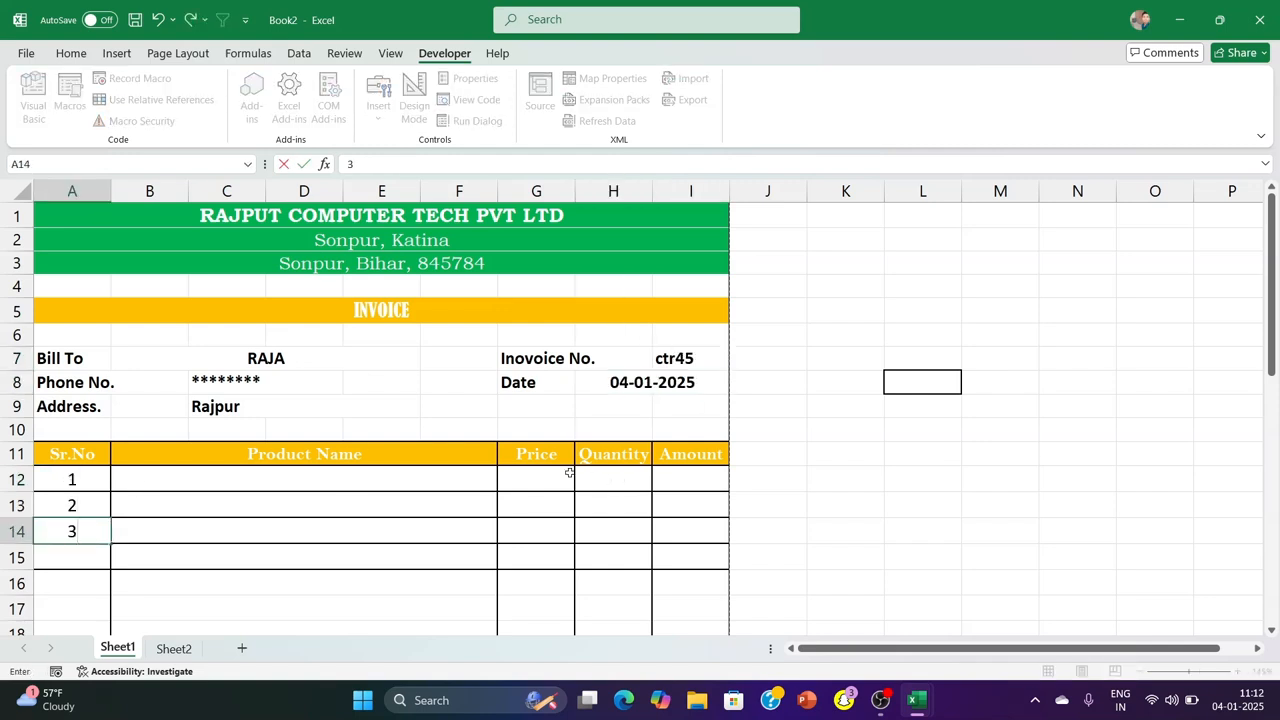
Choose Monitor as the product in row 12 and Scanner in rows 13 and 14
click(432, 478)
click(503, 486)
click(438, 518)
click(440, 512)
click(504, 512)
click(419, 592)
click(428, 534)
click(503, 536)
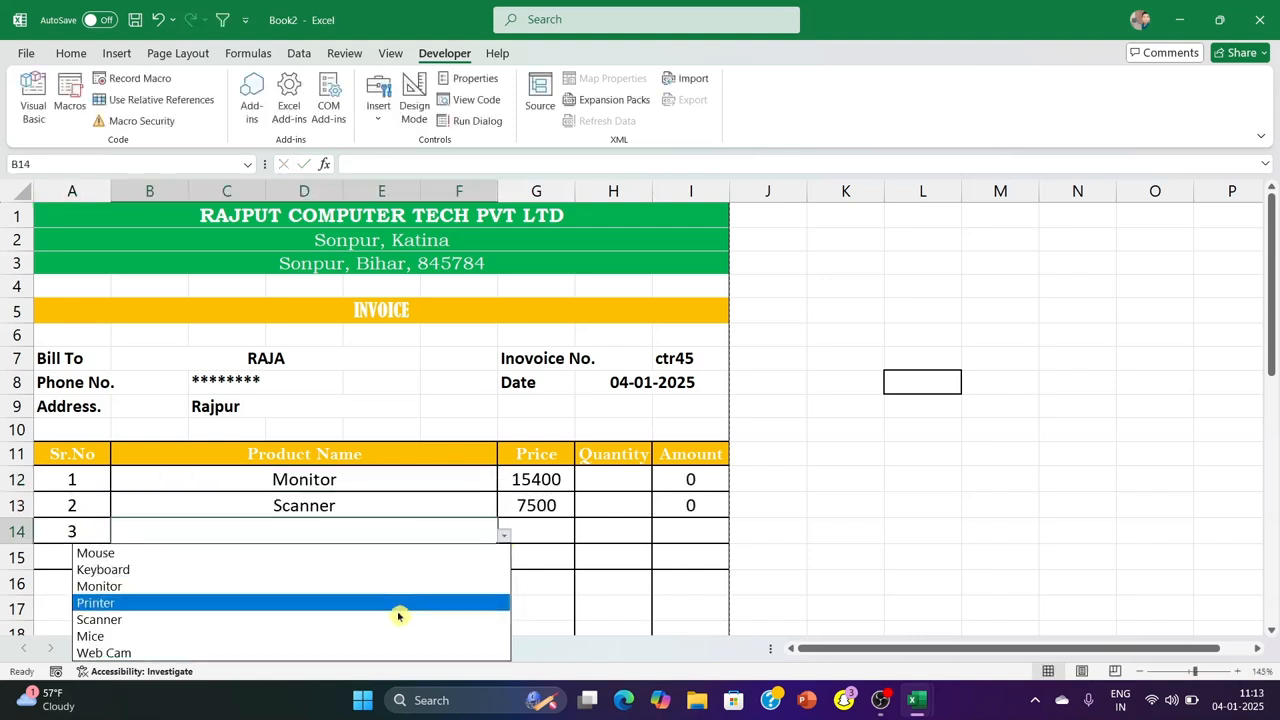
click(410, 617)
Enter quantities 2, 2 and 4 for the three products in H12:H14
click(592, 484)
text(2)
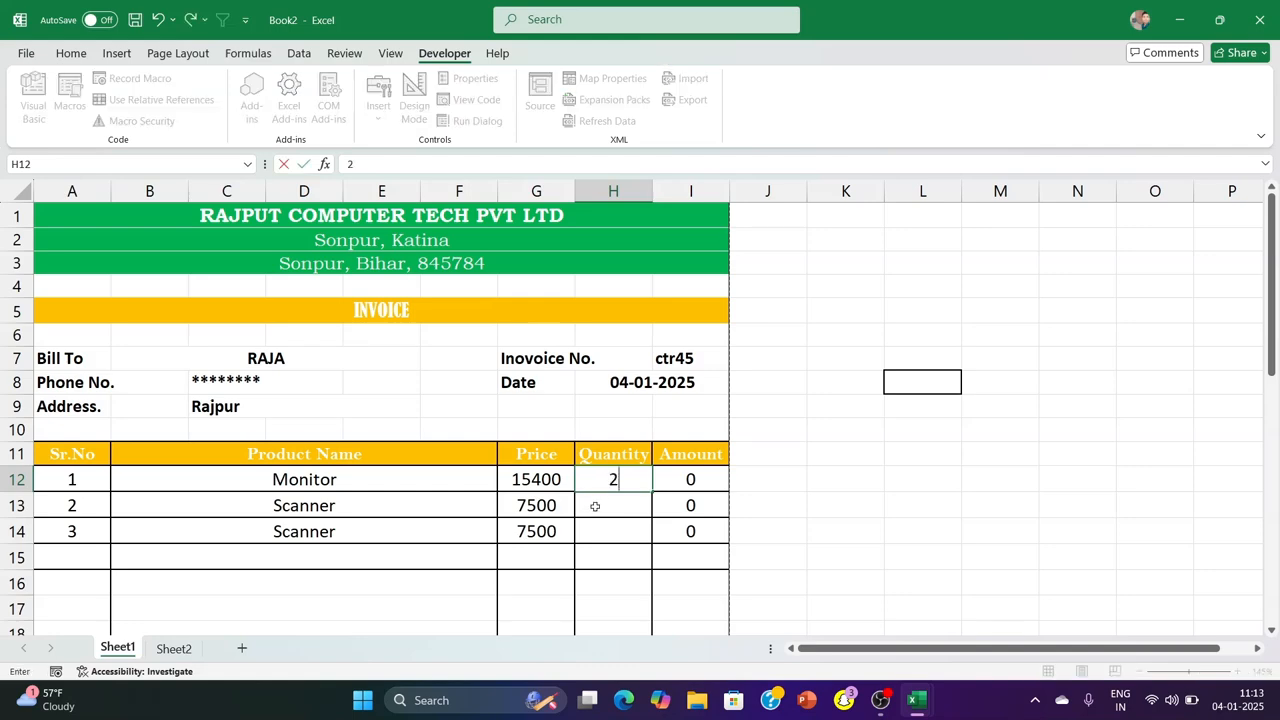
click(594, 512)
text(2)
click(600, 531)
text(4)
click(845, 476)
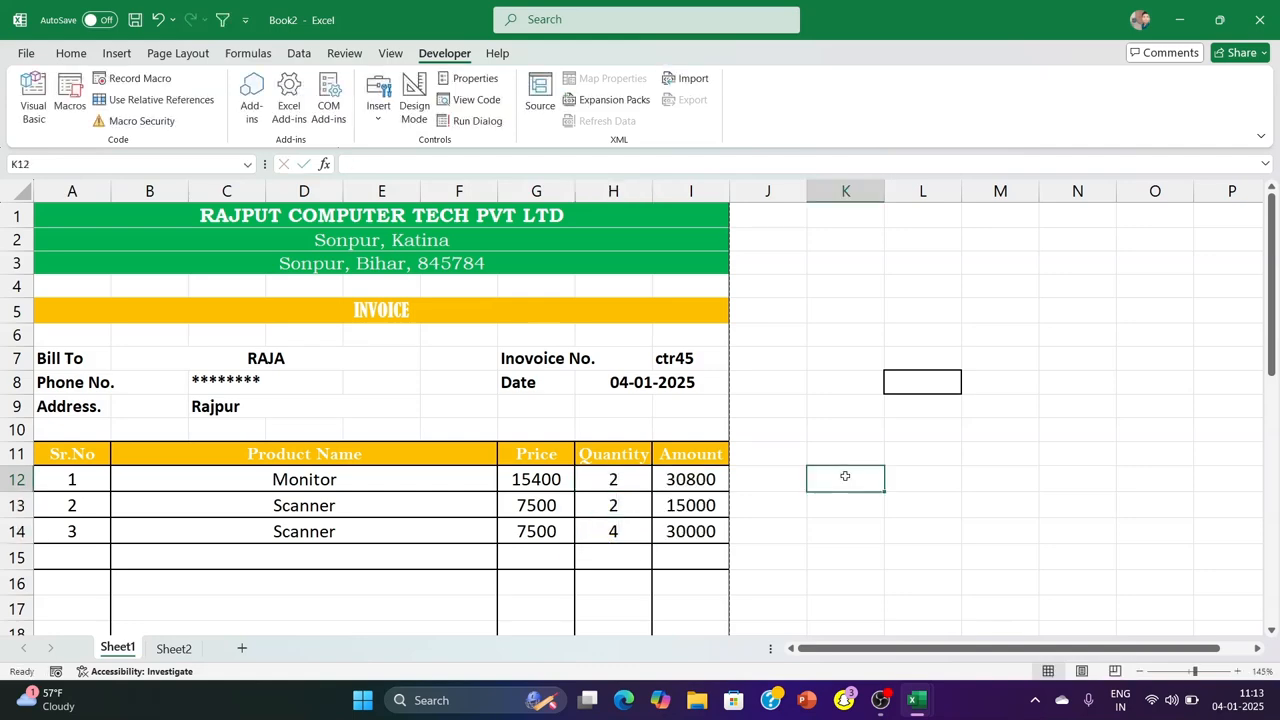
Run the recorded CLEAR macro to reset the invoice and check the form down to the signature line
scroll(471, 414, down, 4)
scroll(474, 426, up, 4)
key(ctrl+q)
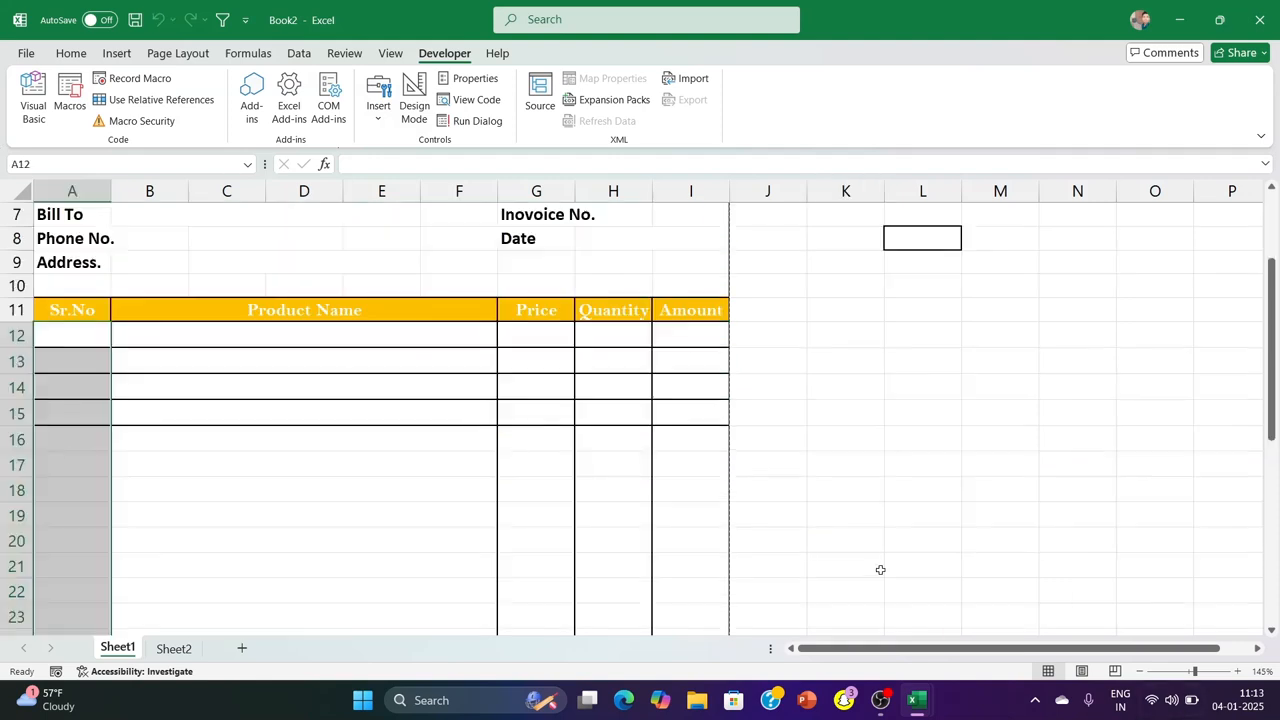
scroll(714, 435, up, 2)
scroll(457, 403, down, 8)
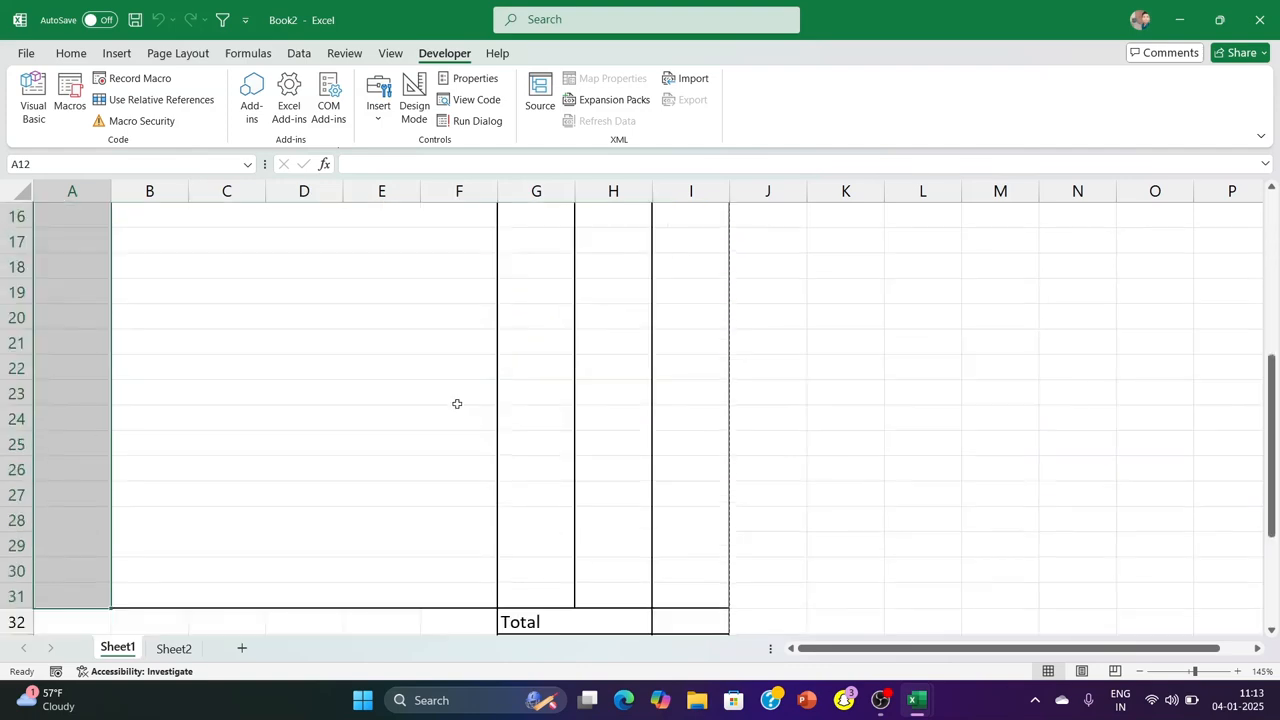
click(898, 341)
scroll(425, 471, up, 6)
scroll(380, 443, down, 9)
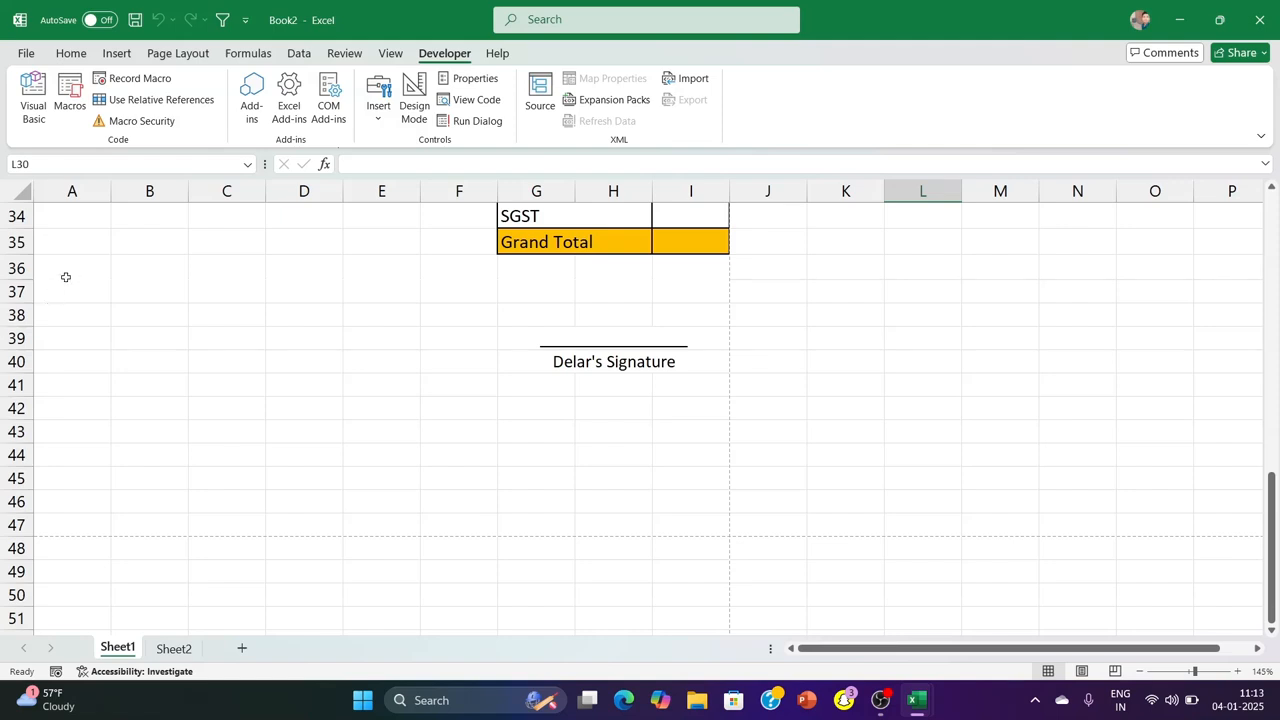
Merge A34:E37 across each row and put an outside border around the block
scroll(187, 304, up, 1)
drag(54, 291, 406, 375)
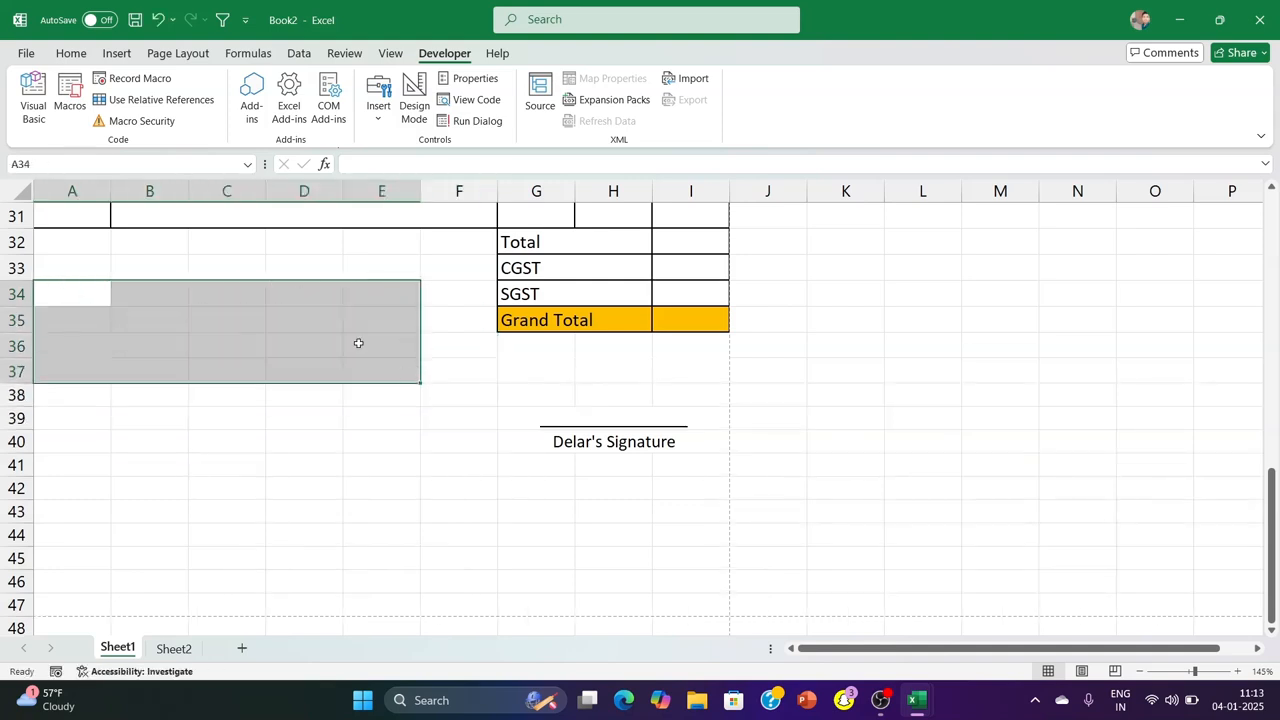
click(80, 54)
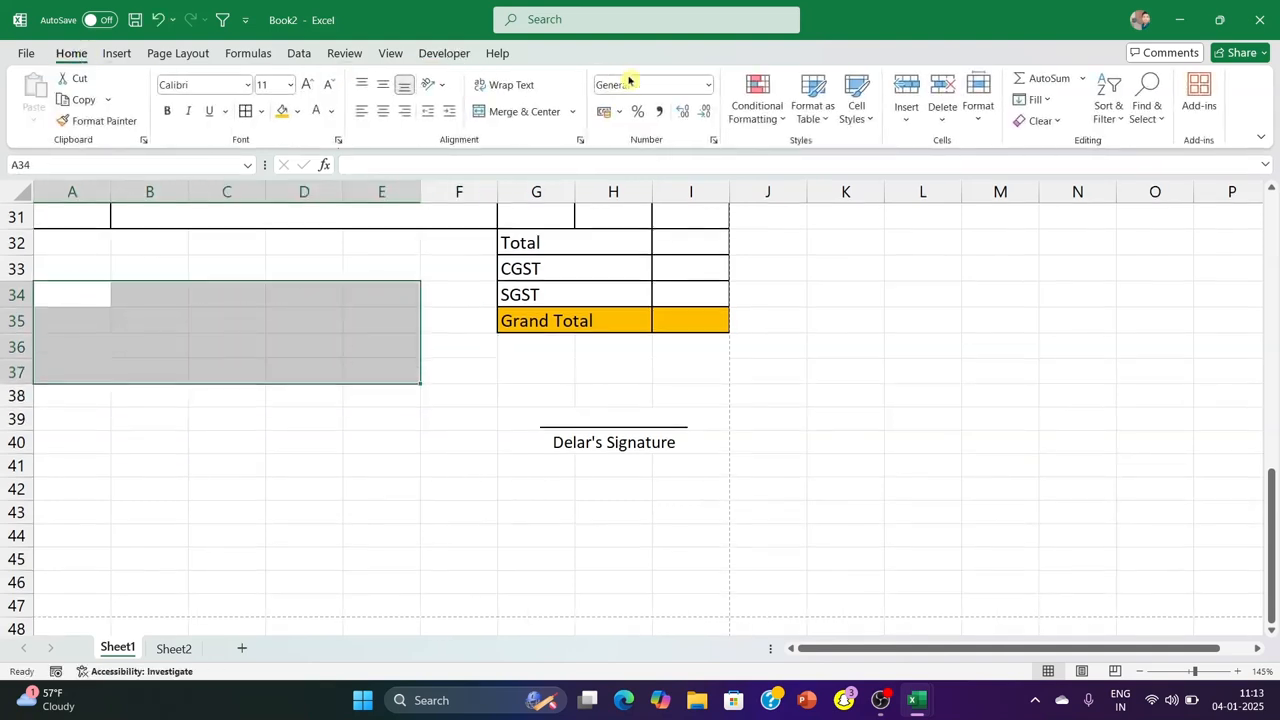
click(573, 111)
click(530, 158)
click(261, 111)
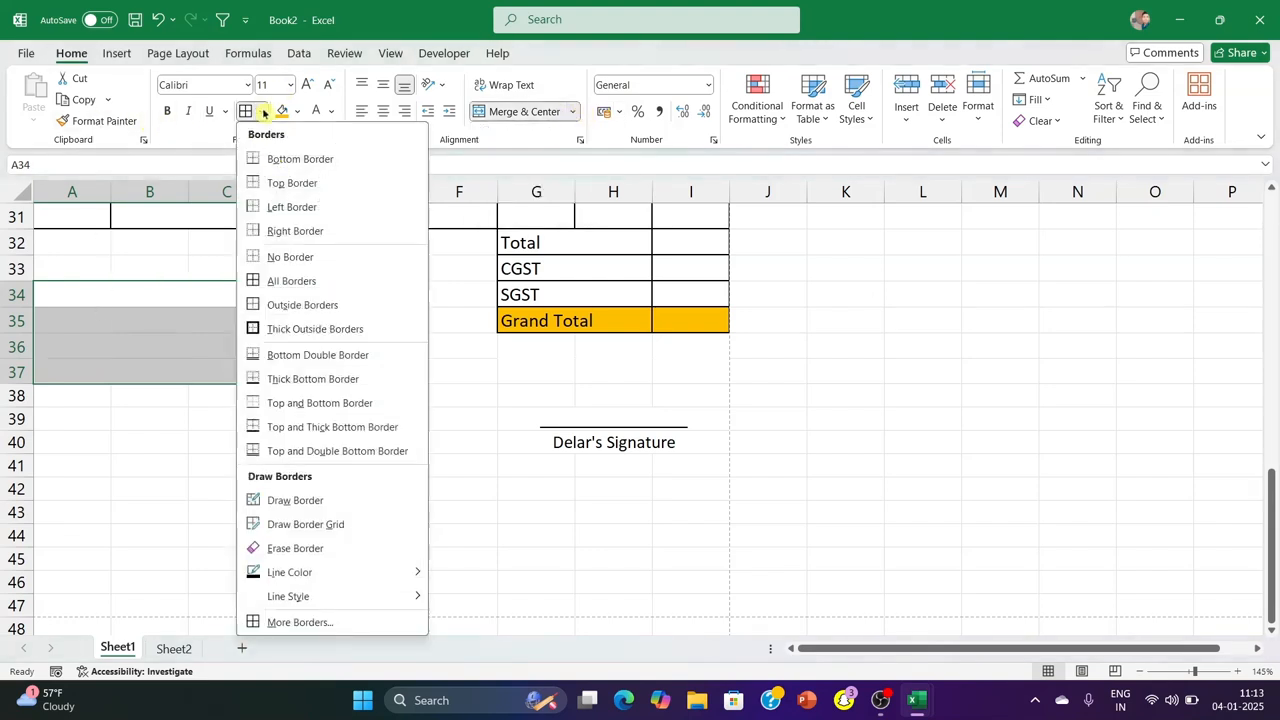
click(290, 304)
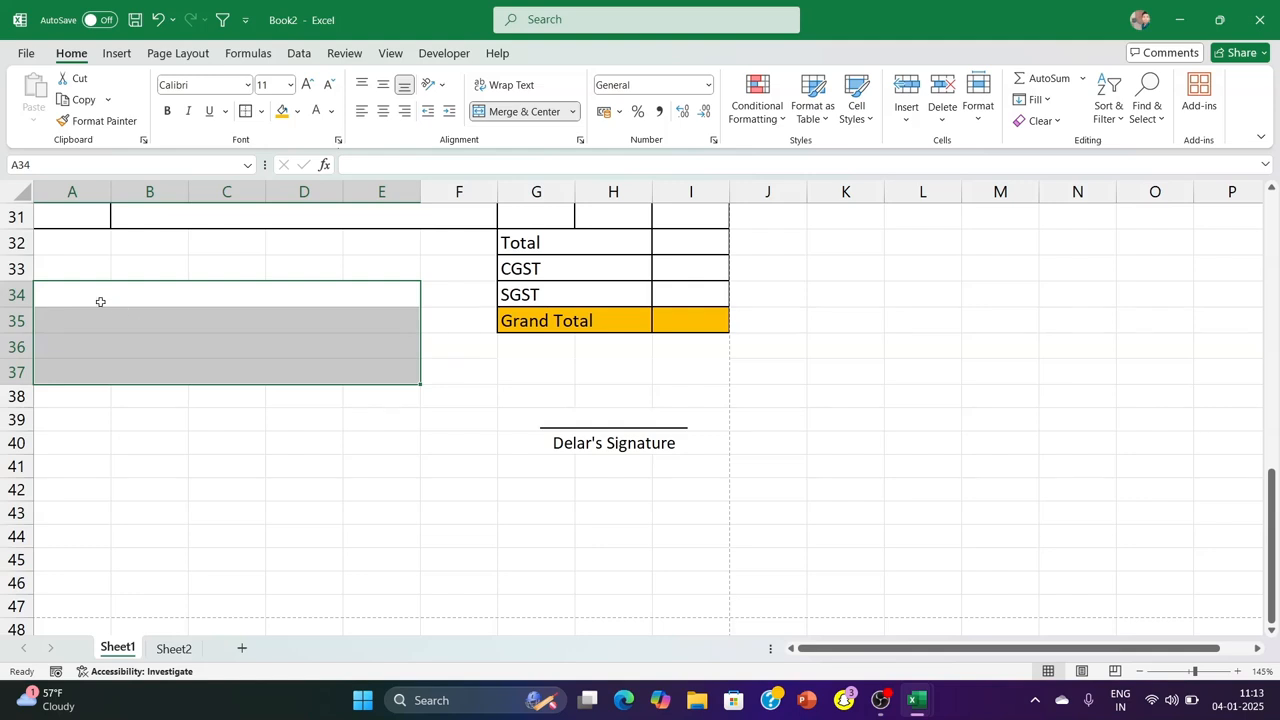
Fill the first row of the bordered block, A34:E34, with the orange used for the Grand Total row
click(100, 299)
click(283, 111)
click(280, 434)
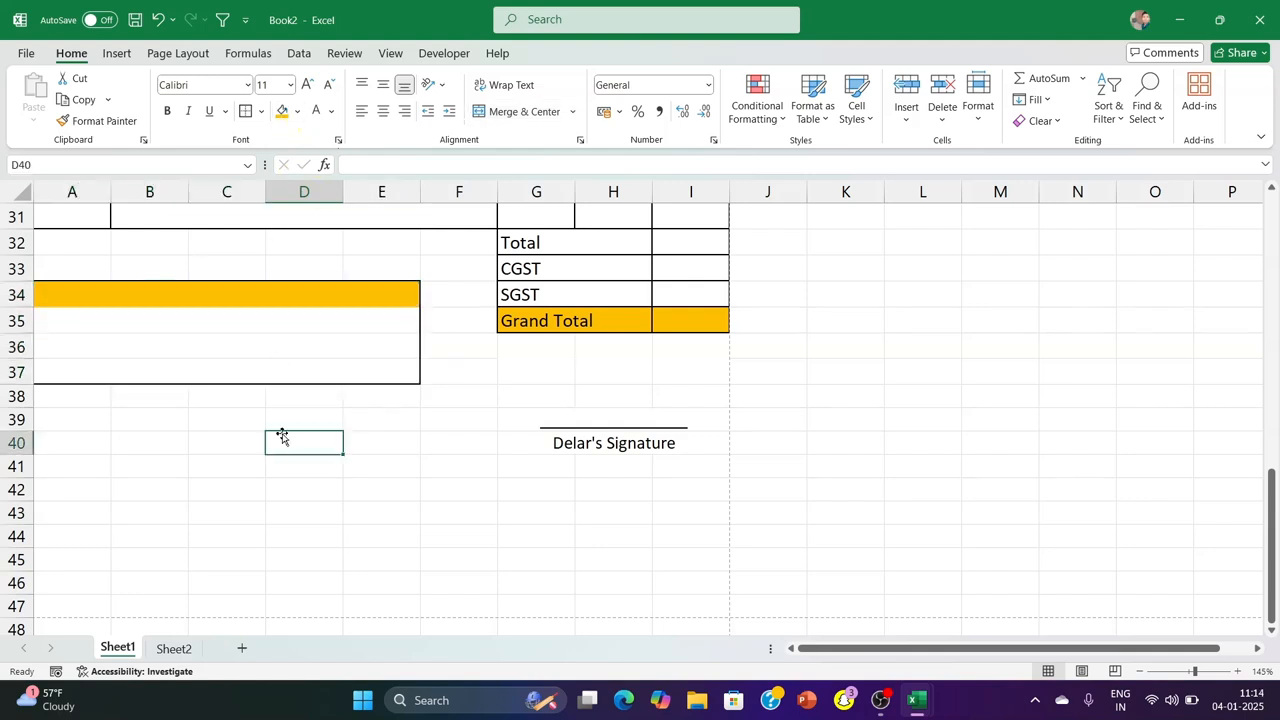
click(251, 294)
click(234, 449)
Enter "Other Comment" as the centred heading in A34 and check the invoice in the print preview
click(196, 296)
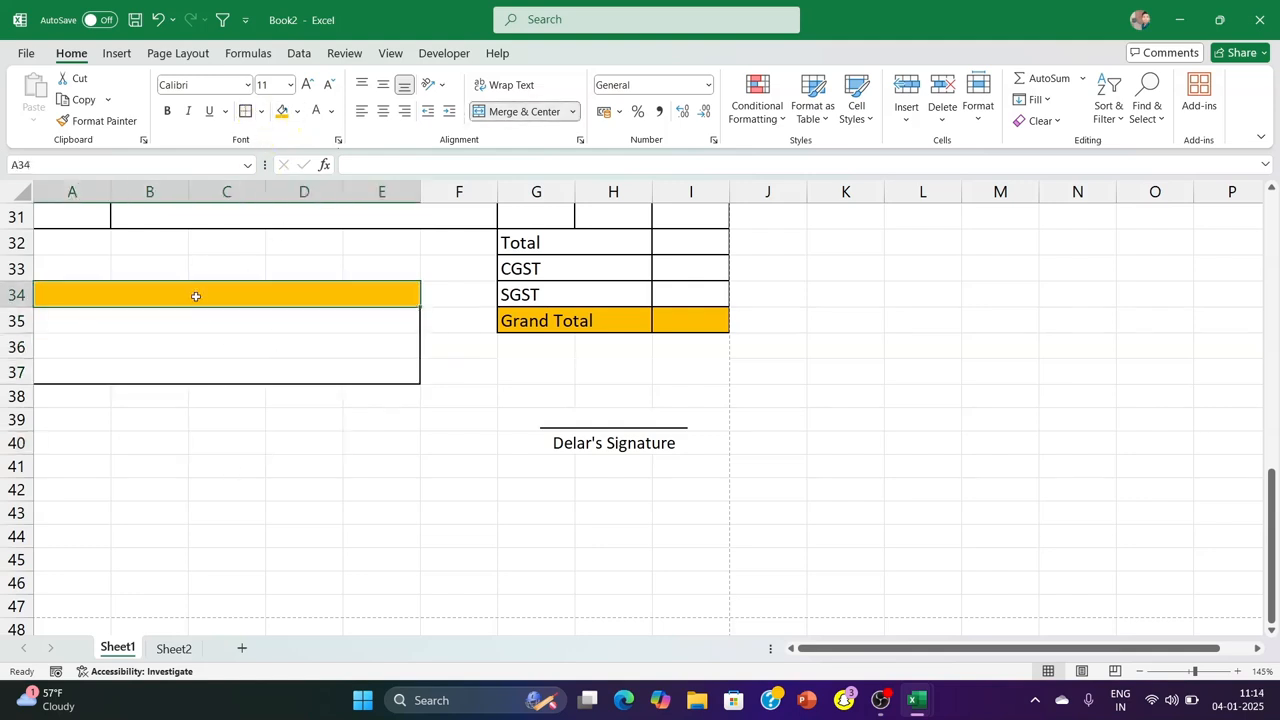
text(Other Comment)
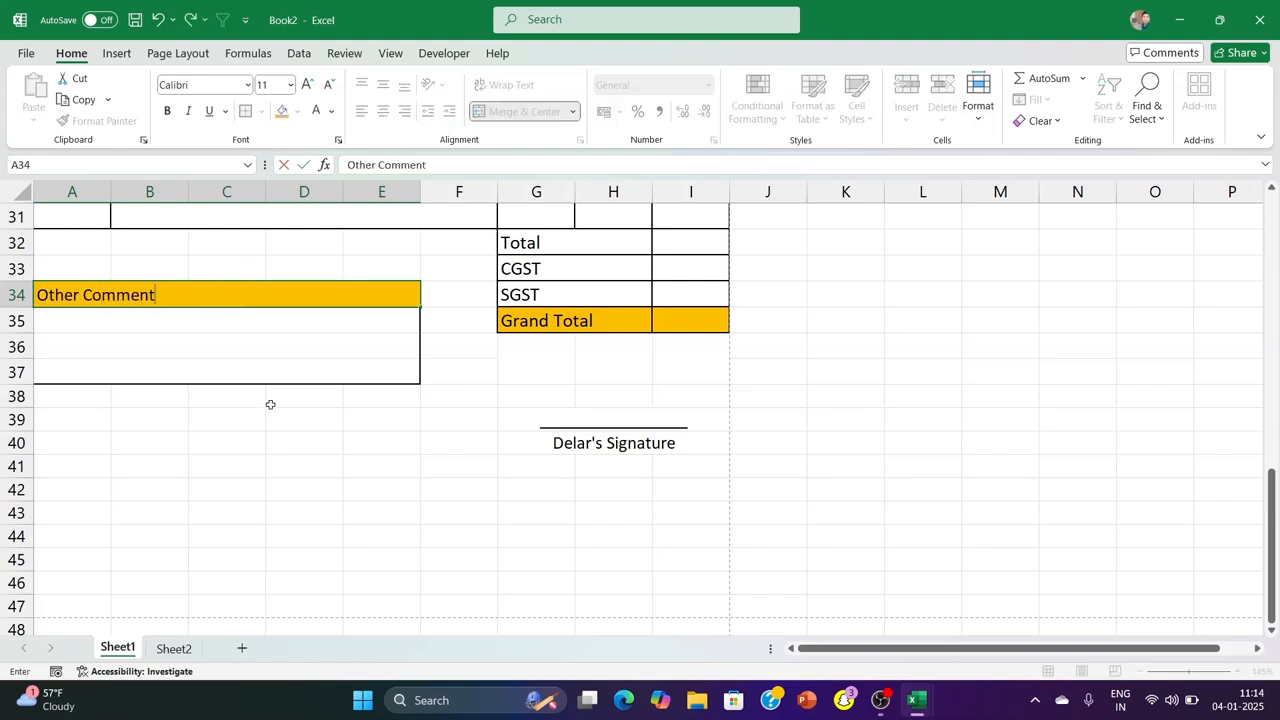
click(211, 294)
click(384, 112)
click(943, 345)
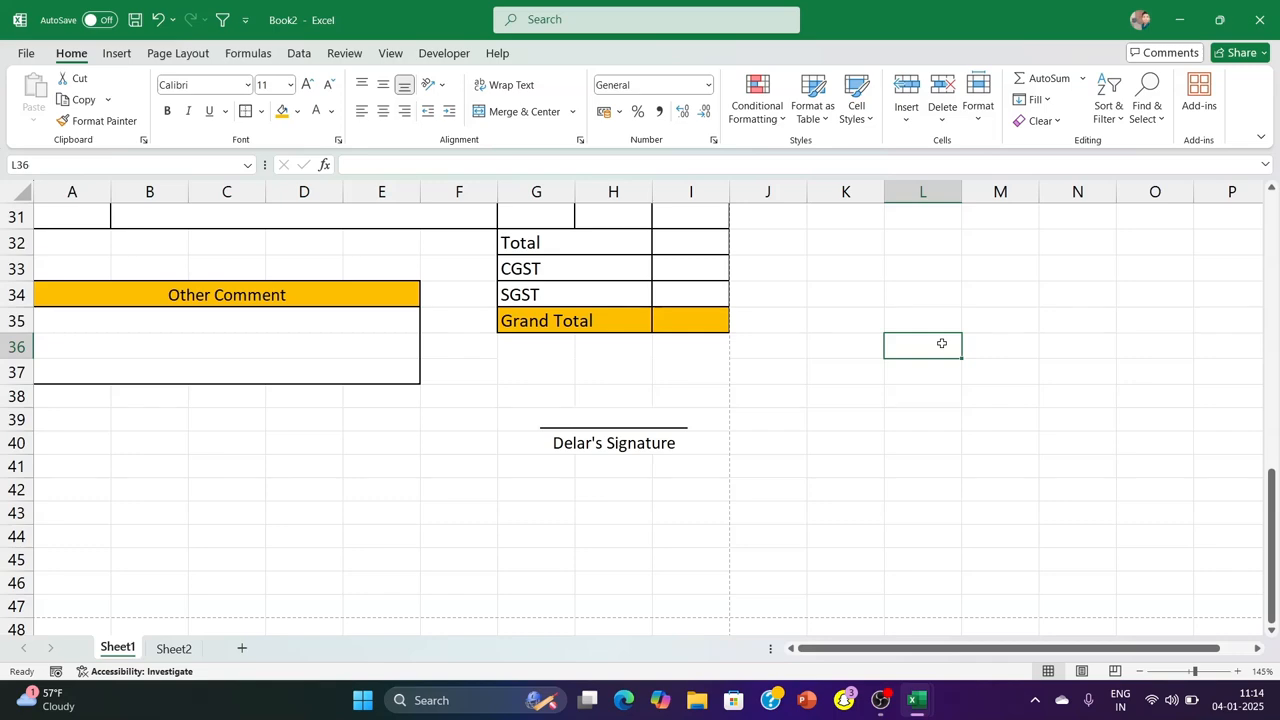
key(ctrl+p)
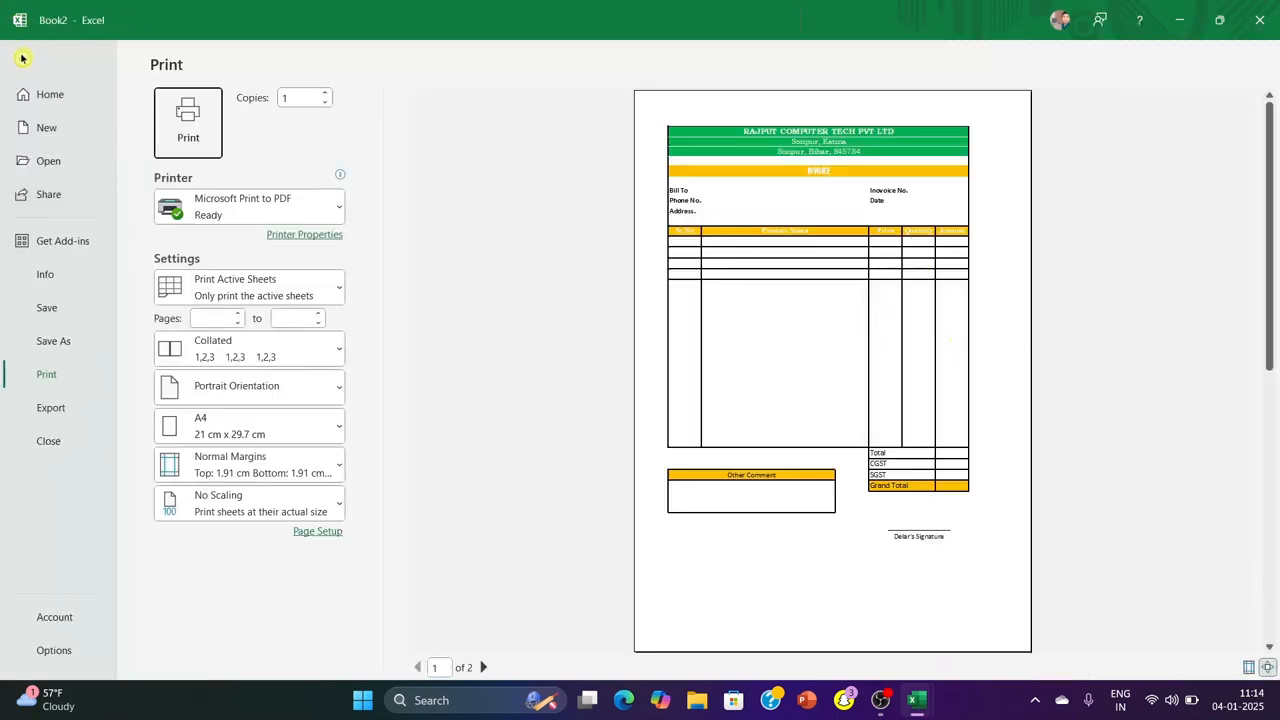
click(22, 57)
Enter "1. PRUDUCT DUE DATE IN 20 DAYS" in A35 under the comment heading and check the print preview
click(103, 322)
text(1)
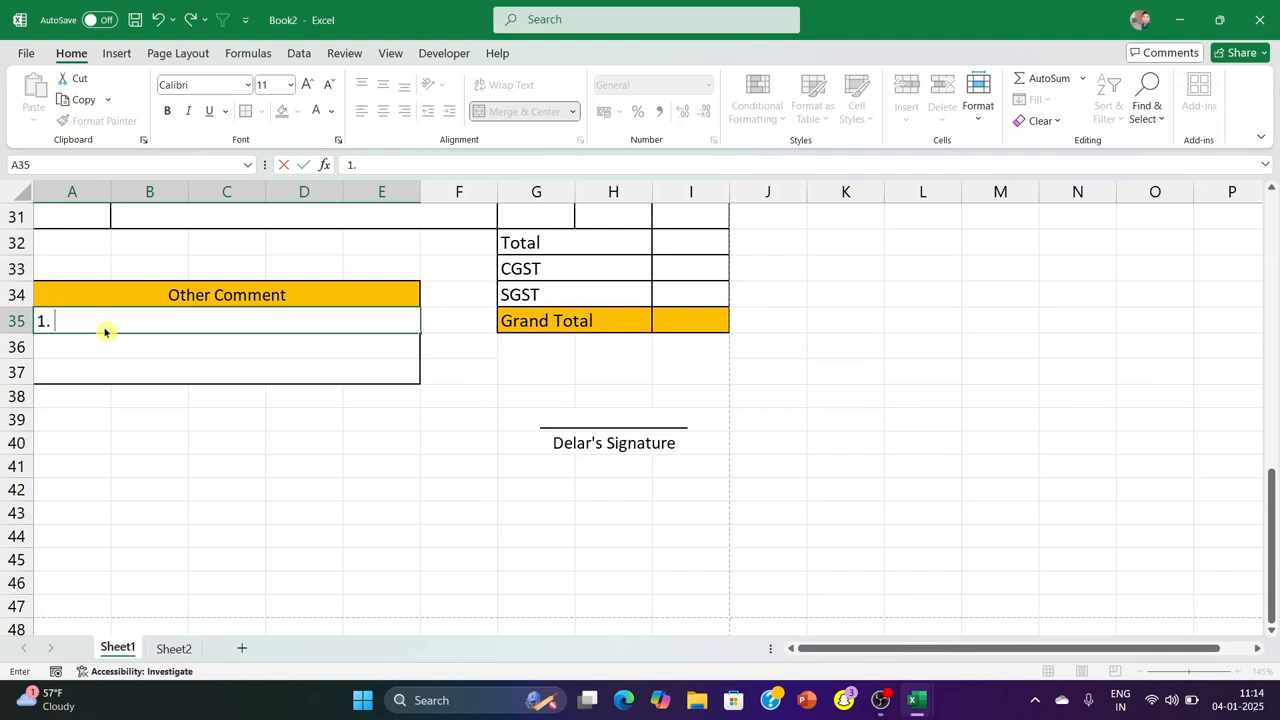
text(. p)
key(BackSpace)
text(PRUDUCT DU)
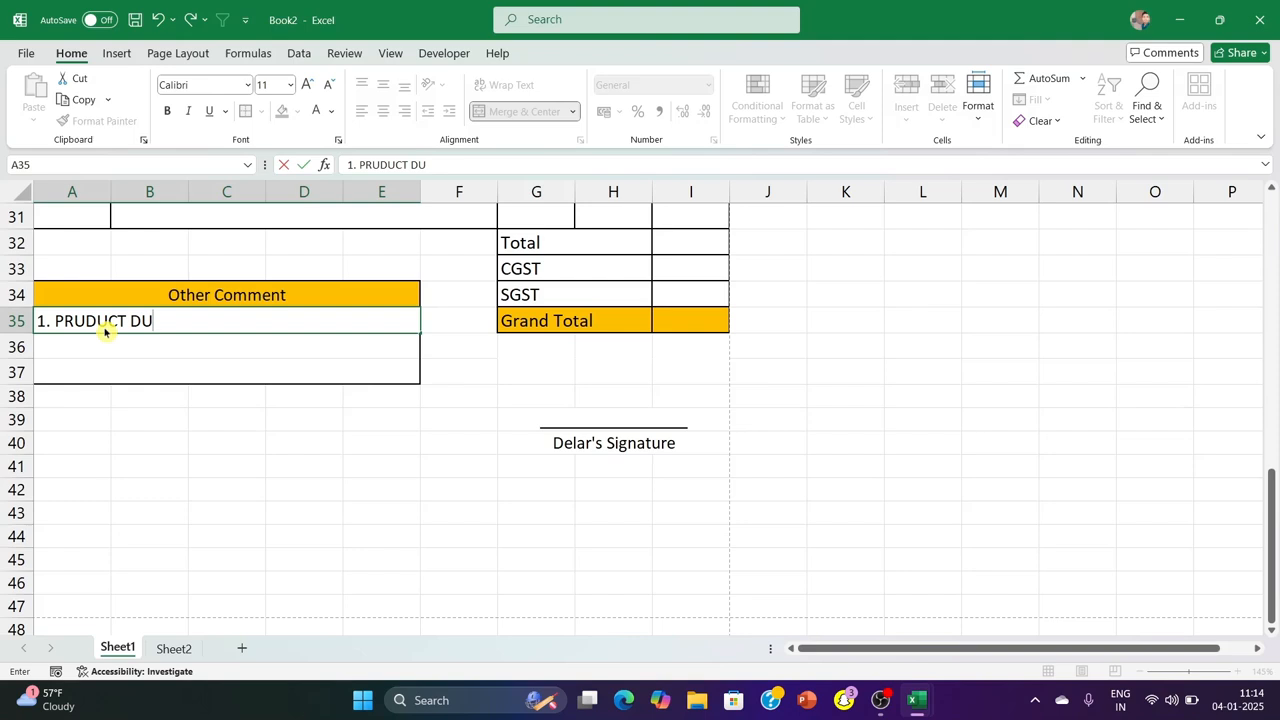
text(E DATE IN 20 DAYS)
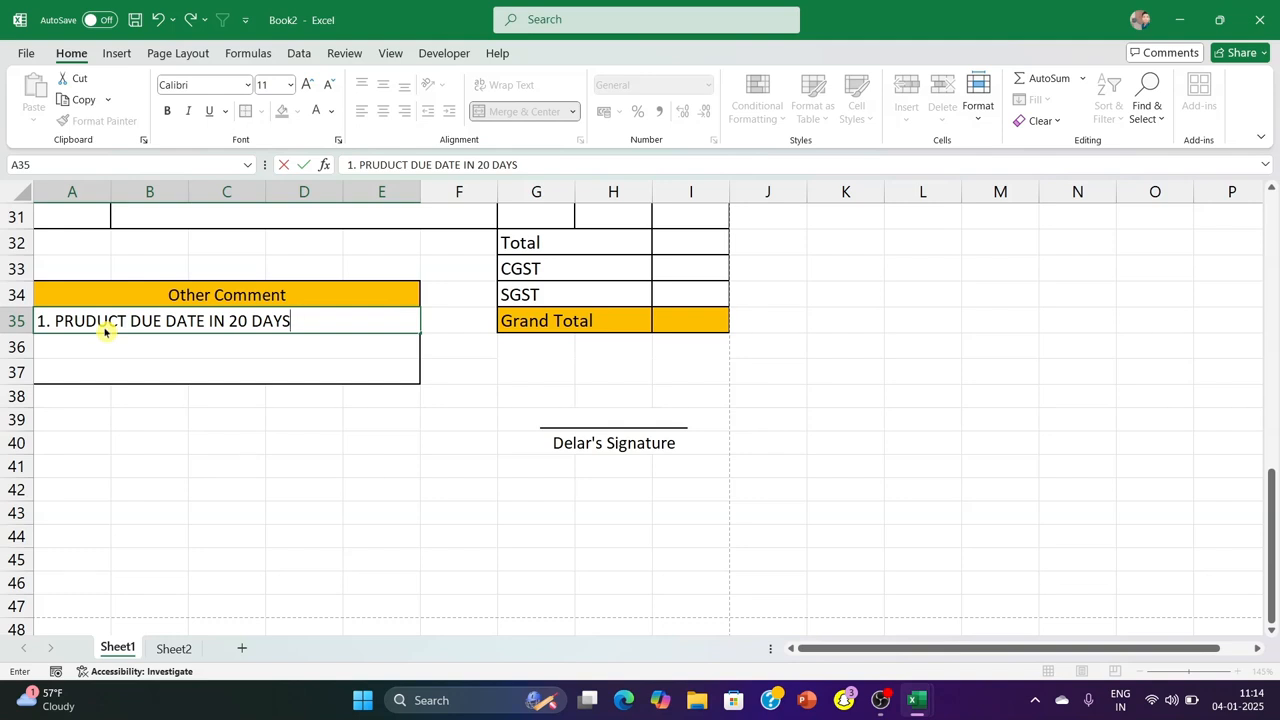
click(177, 414)
key(ctrl+p)
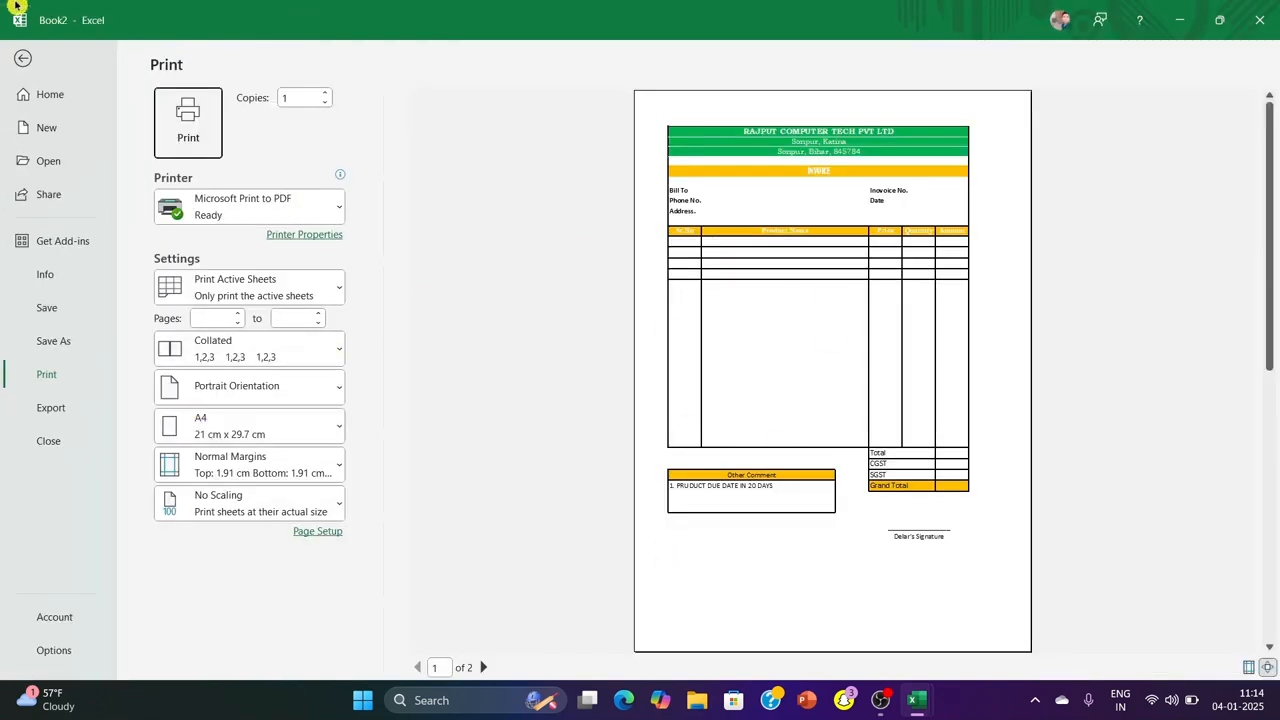
click(22, 58)
Merge C43:G45 across each row below the signature line
scroll(366, 397, down, 3)
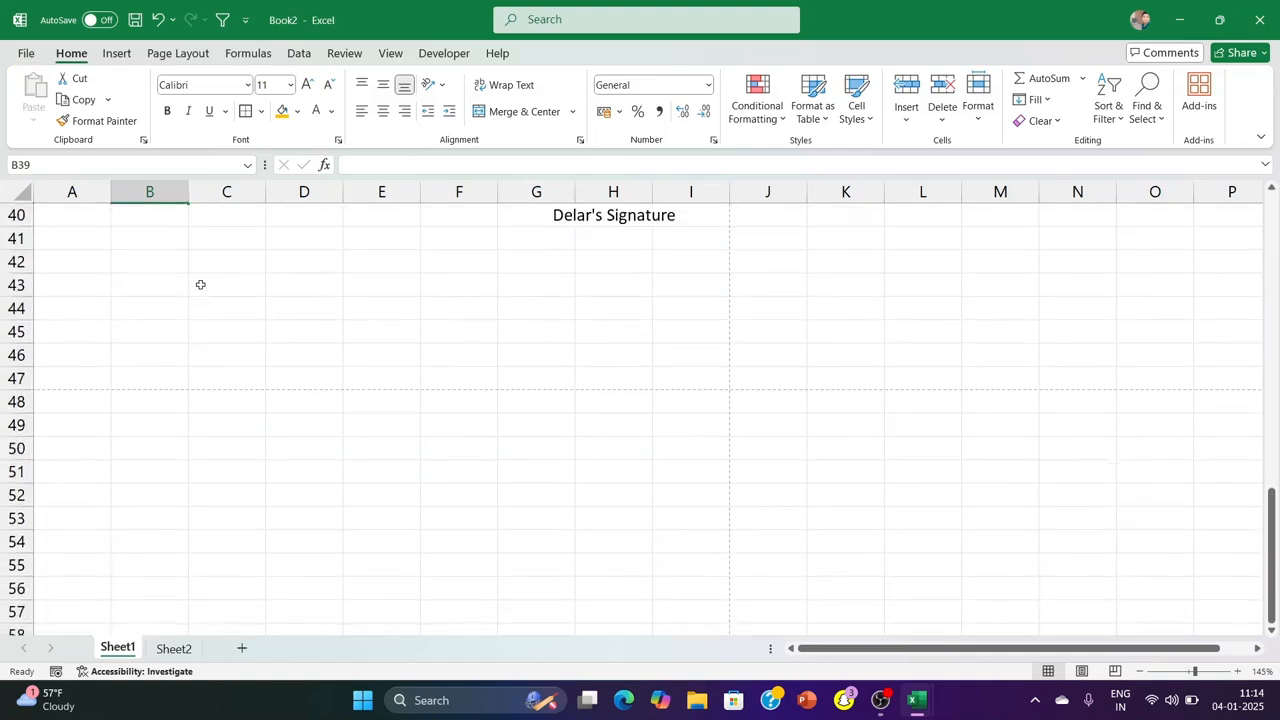
drag(200, 285, 526, 337)
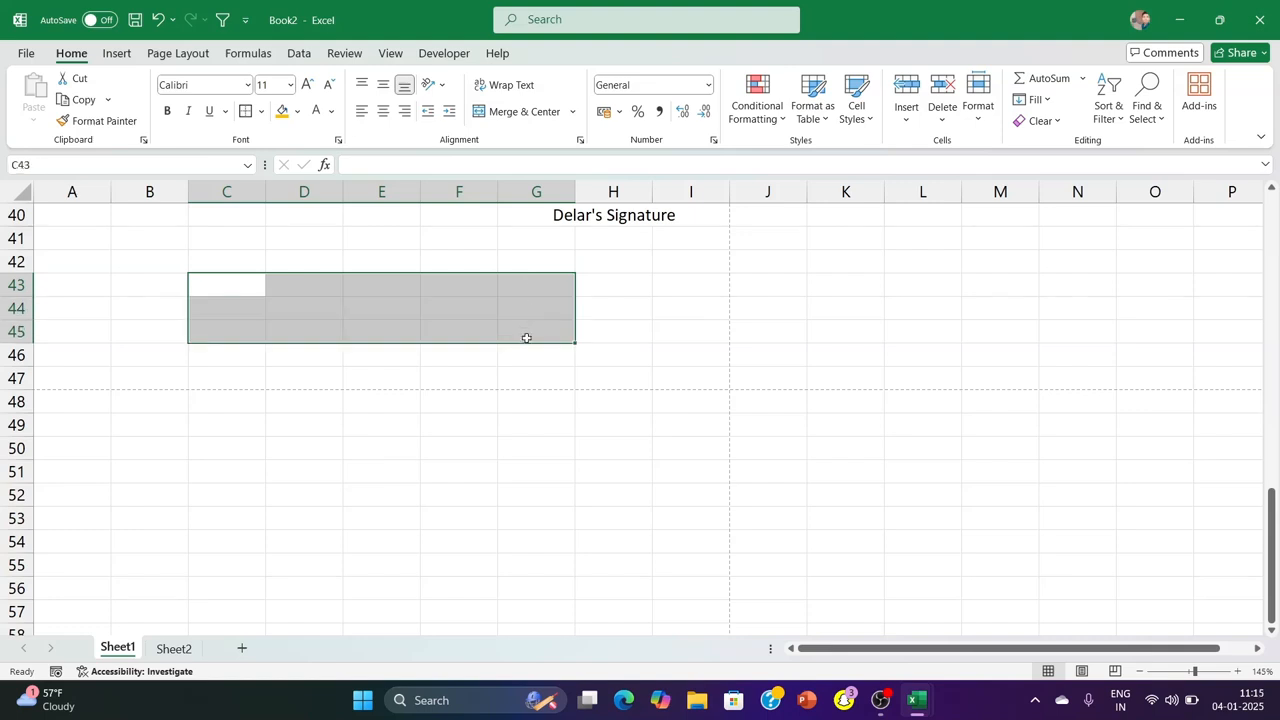
click(572, 111)
click(551, 161)
click(381, 425)
Enter "If you have any issue related to this invoice, please contact" in C43
click(329, 279)
double_click(331, 284)
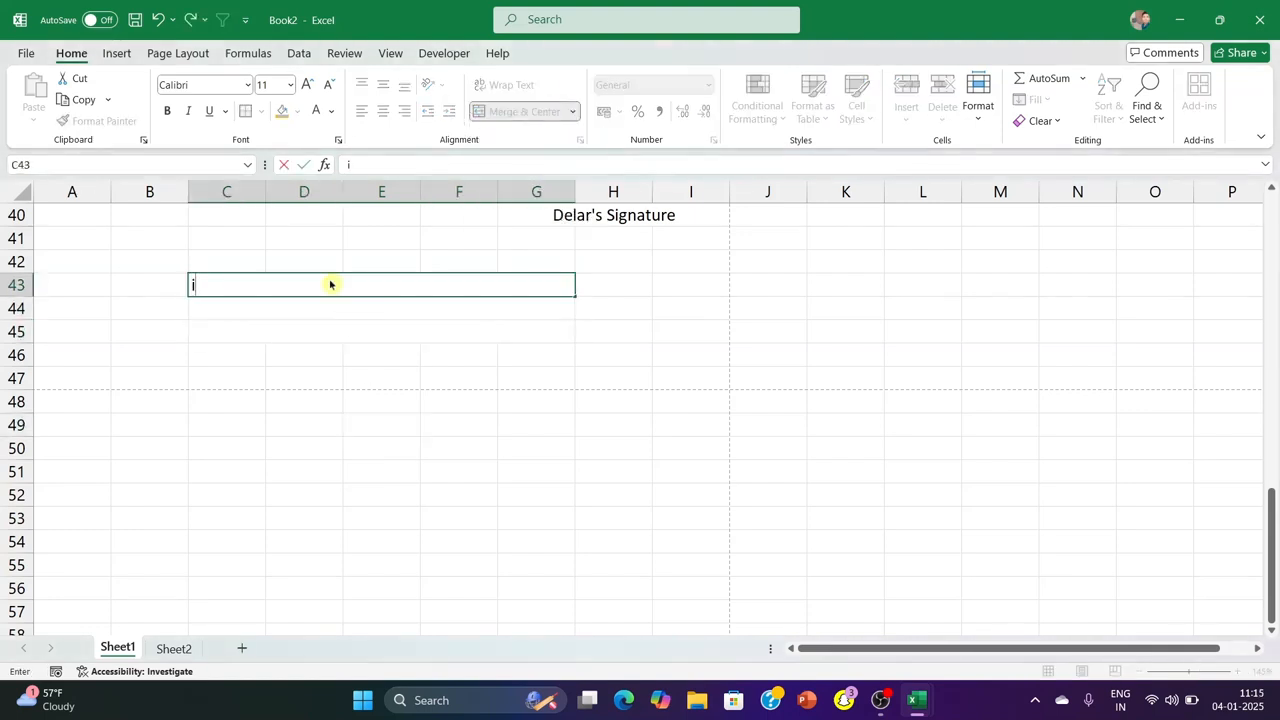
text(If you Have)
key(BackSpace)
key(BackSpace)
key(BackSpace)
key(BackSpace)
key(BackSpace)
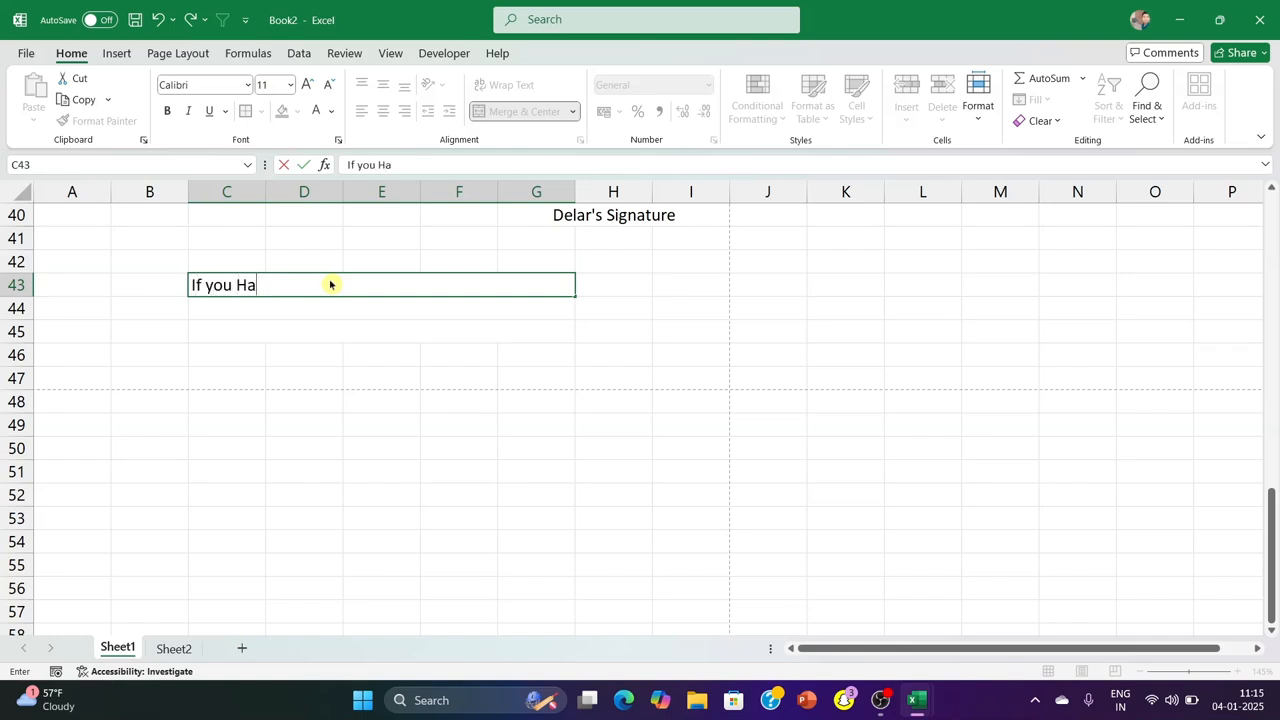
text(have any issue related to)
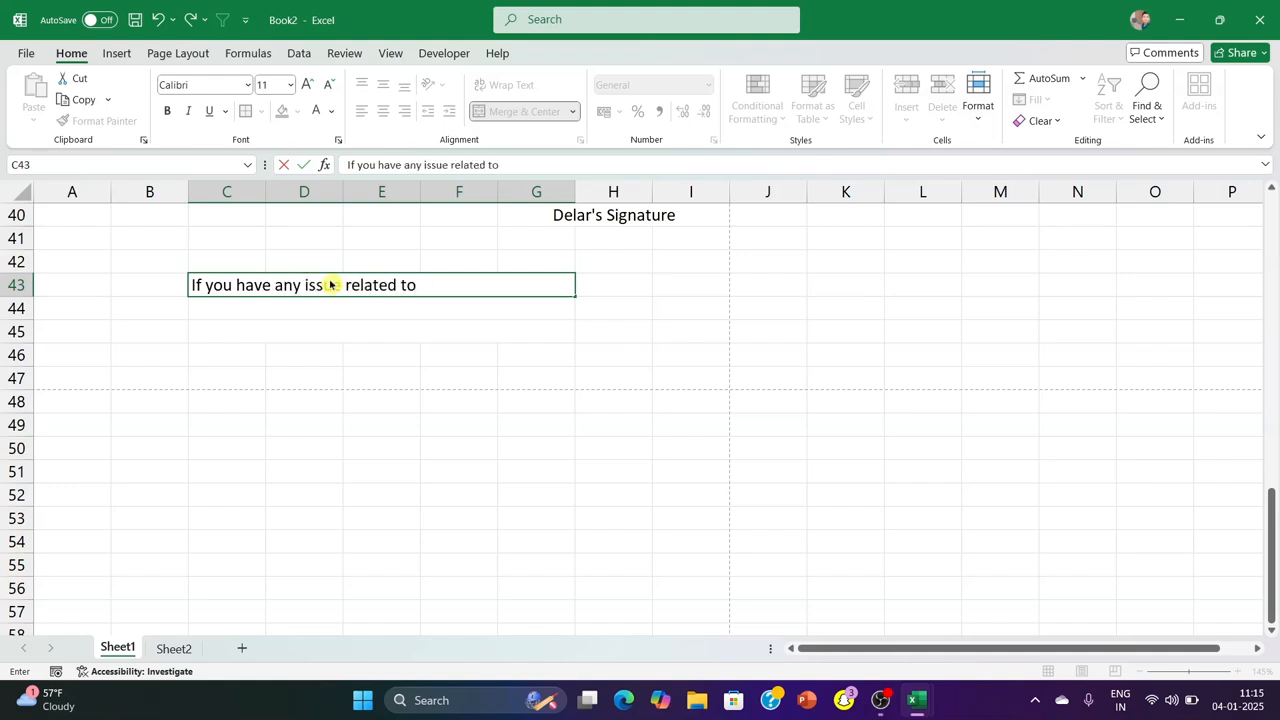
text( this invoice)
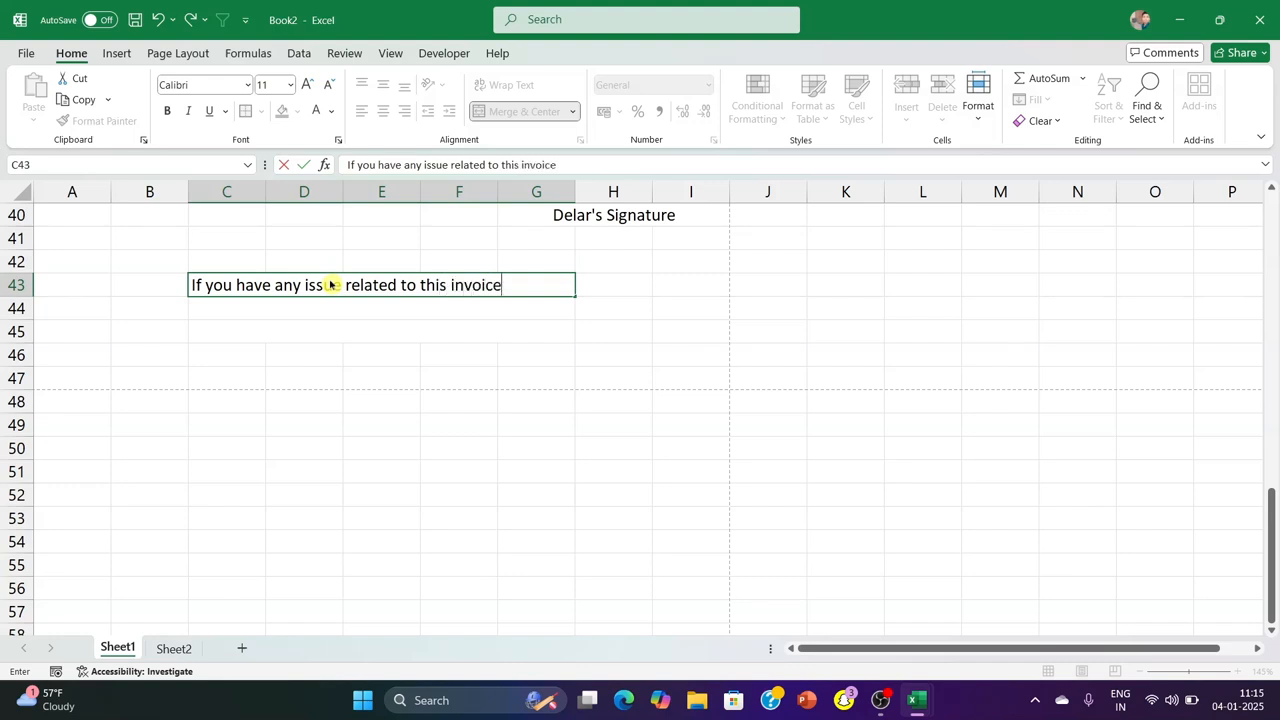
text(, please contact)
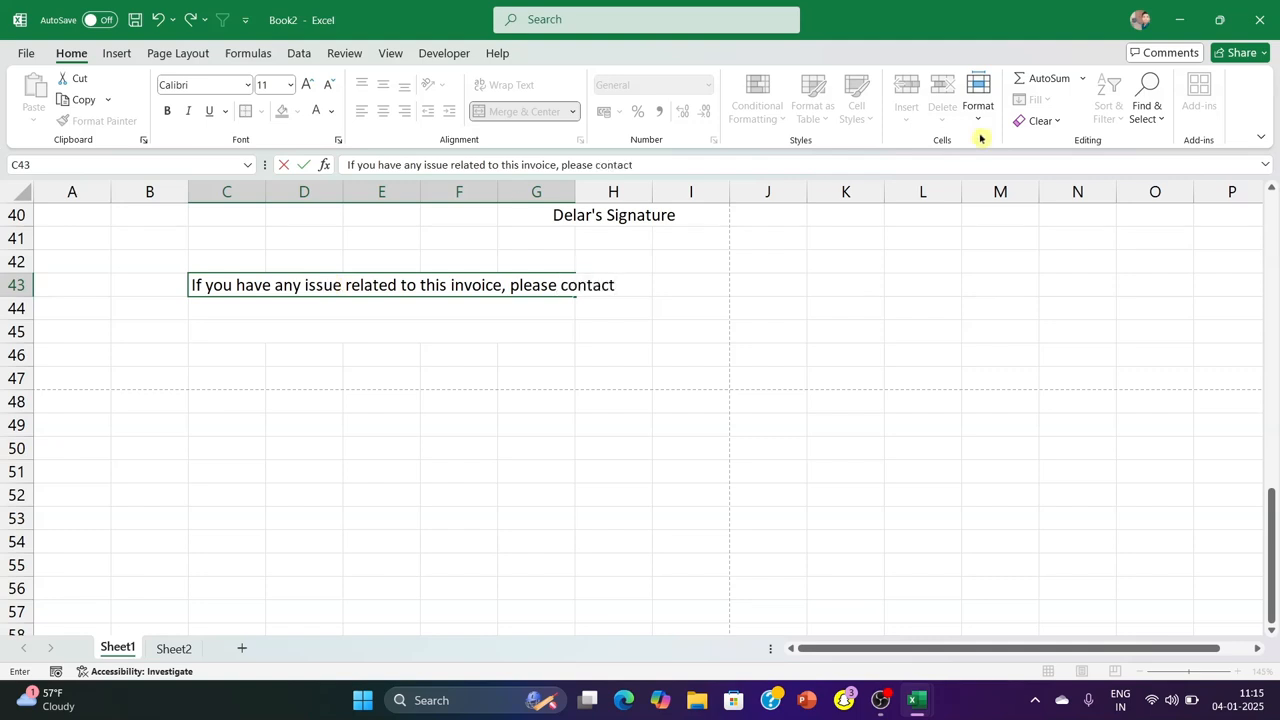
click(907, 313)
Extend the merged contact-note cell in row 43 to cover C43:H43
drag(557, 290, 592, 286)
click(573, 112)
click(571, 155)
click(894, 350)
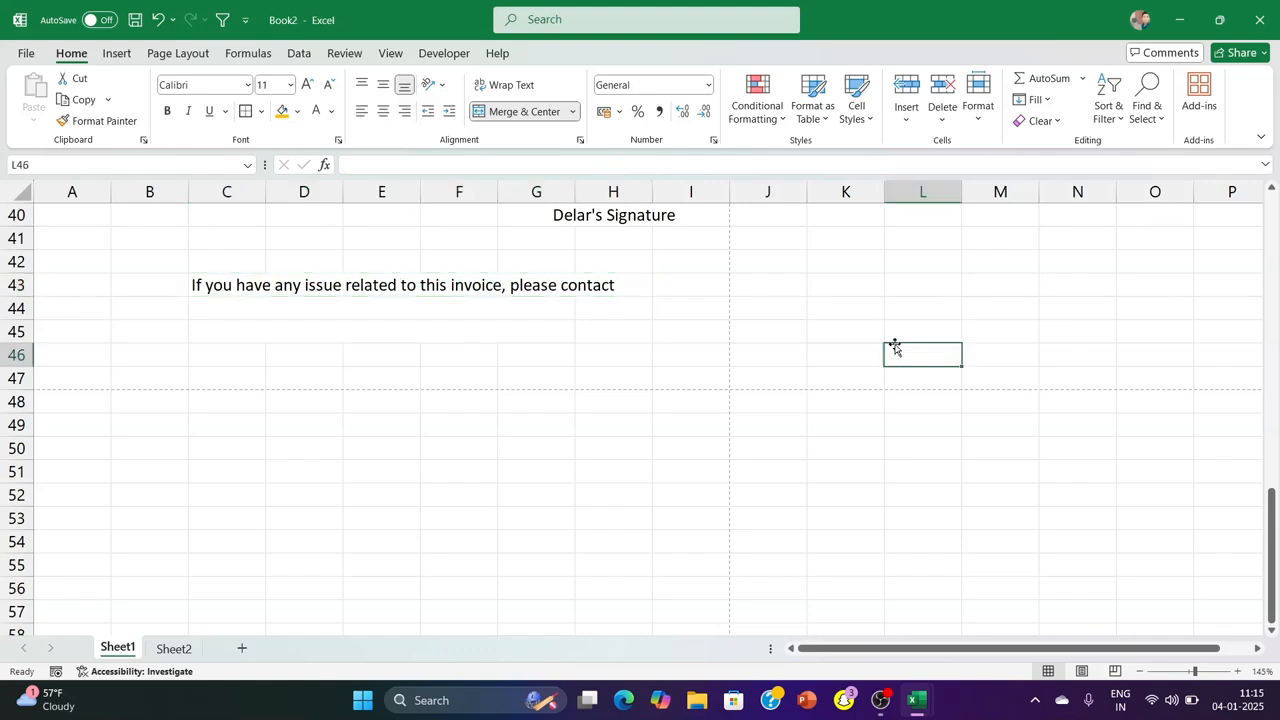
Set the font of the contact note in C43 to Bodoni MT
click(246, 283)
click(247, 84)
scroll(250, 355, down, 5)
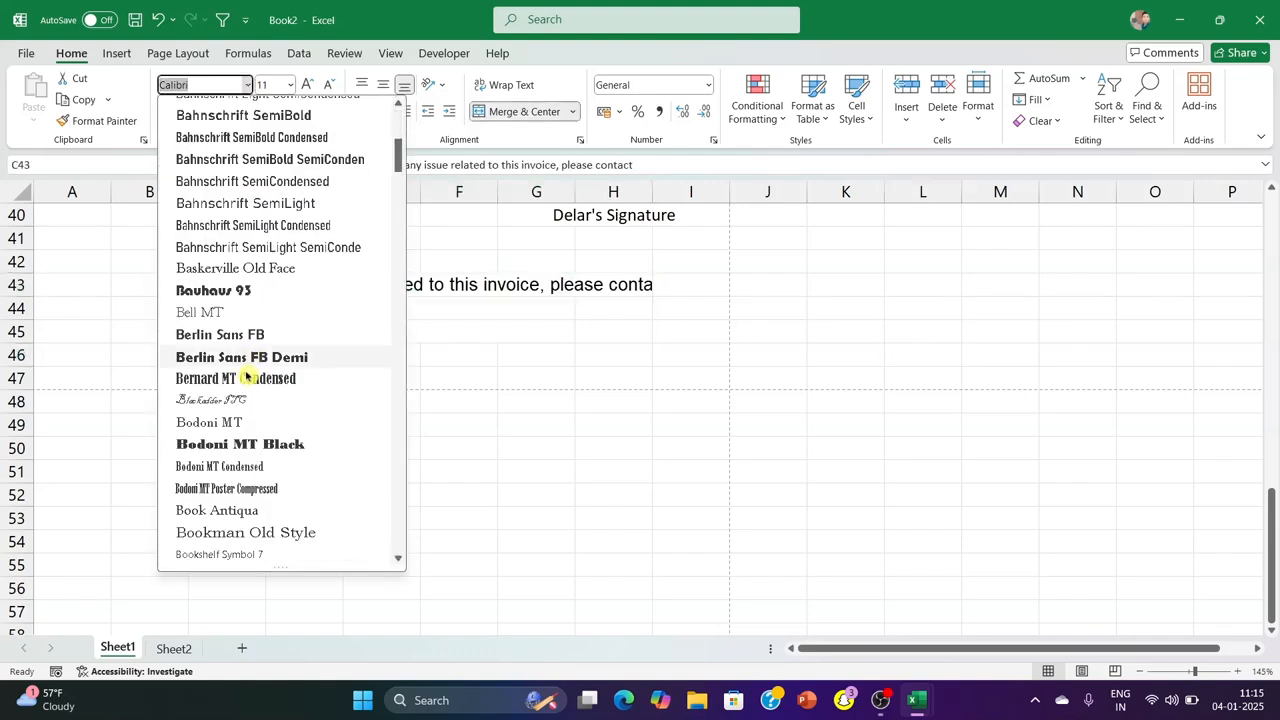
click(249, 421)
click(459, 495)
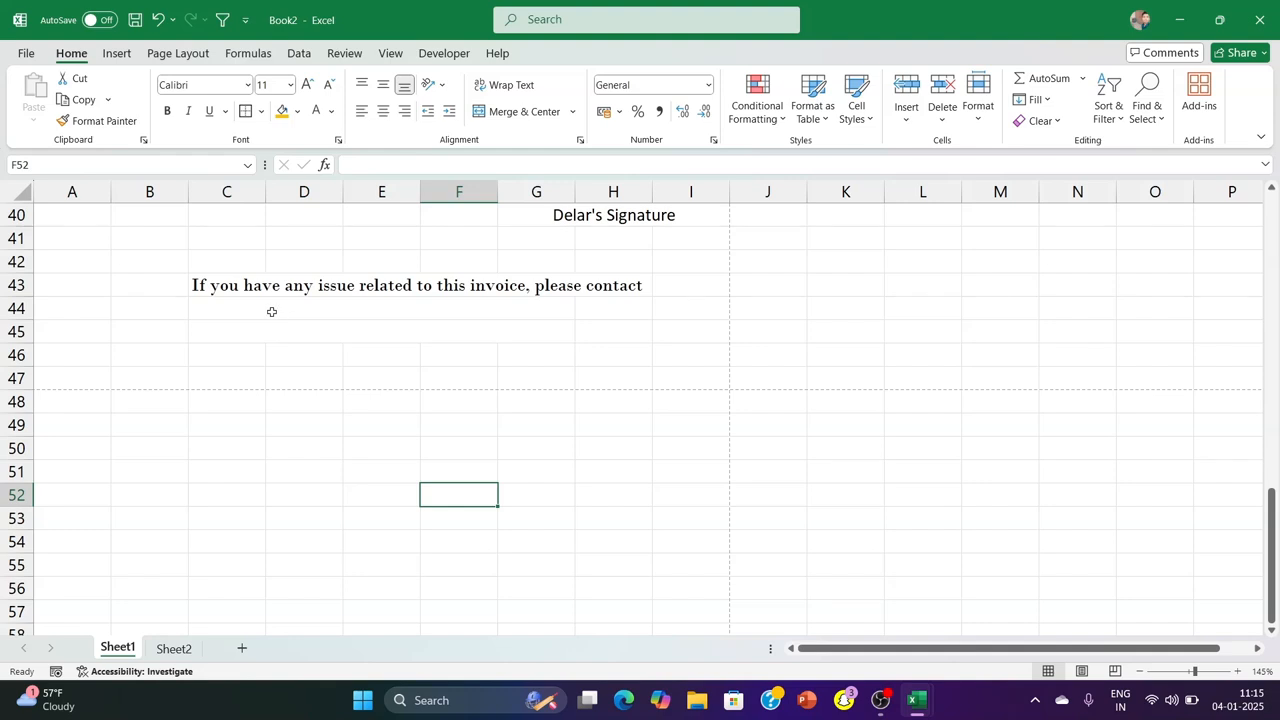
Merge C44:H44 into one cell below the contact note
click(272, 312)
click(472, 333)
drag(290, 310, 610, 308)
click(573, 111)
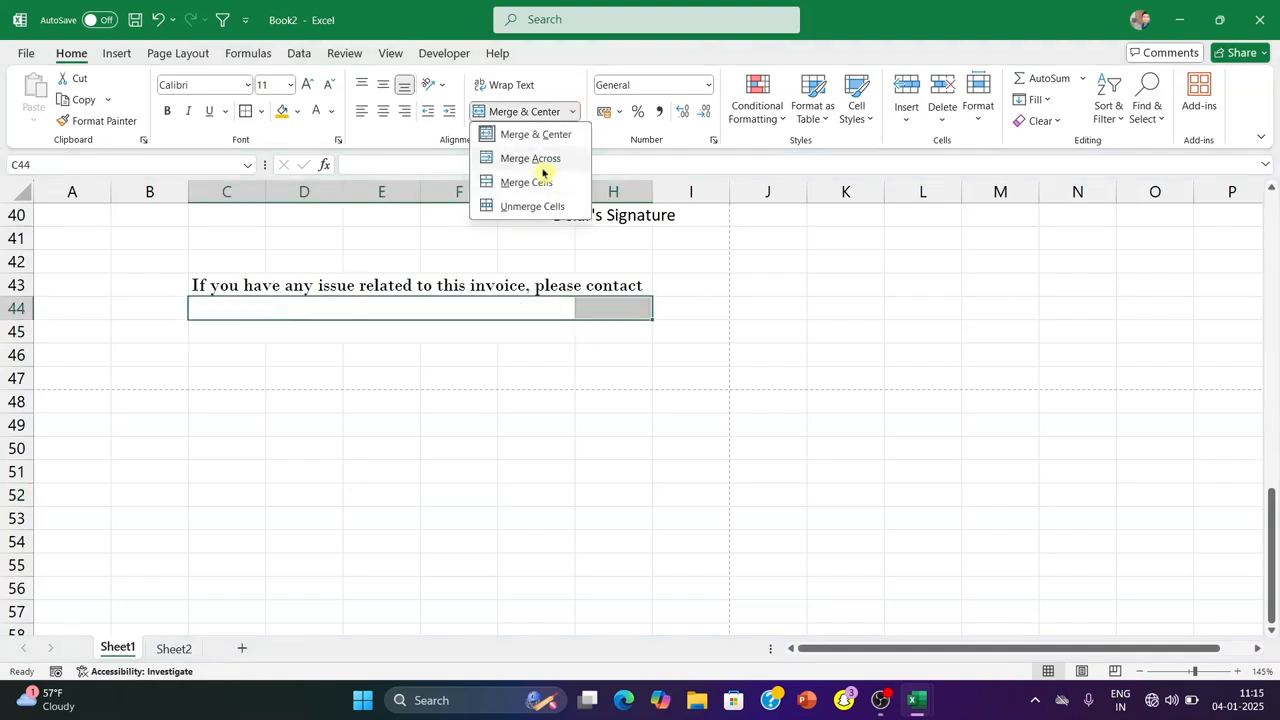
click(540, 180)
click(460, 393)
click(356, 300)
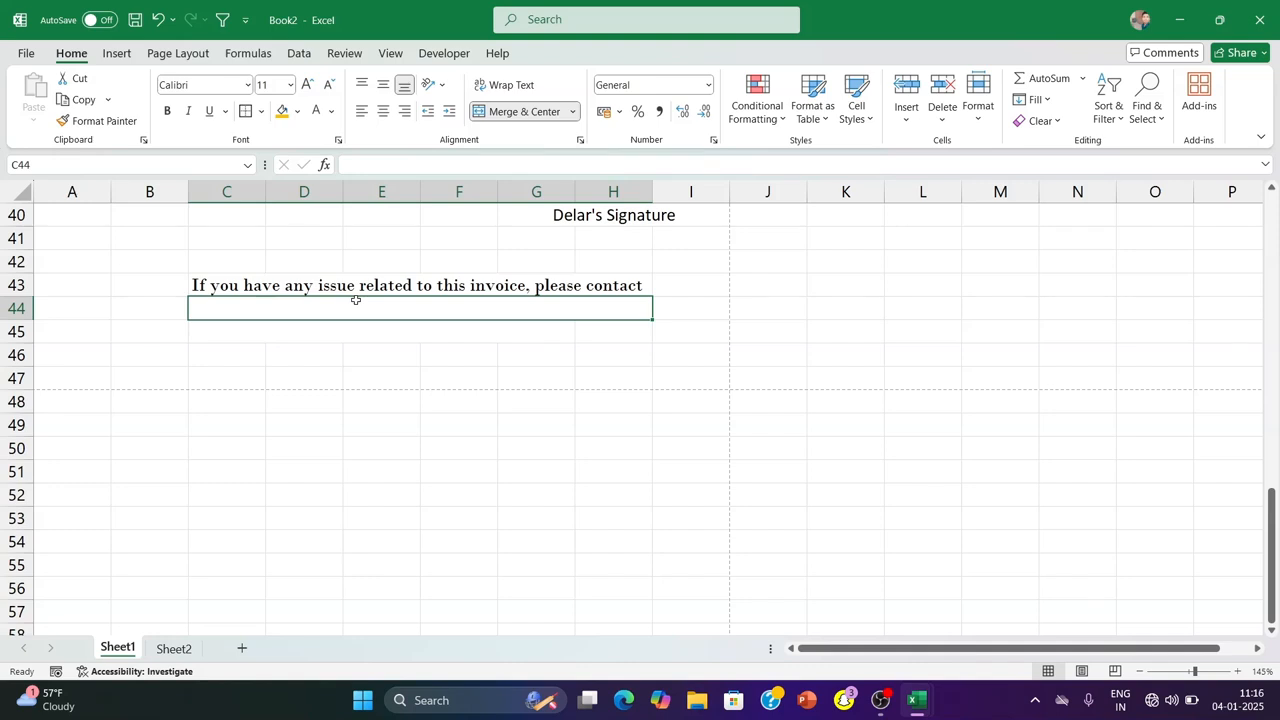
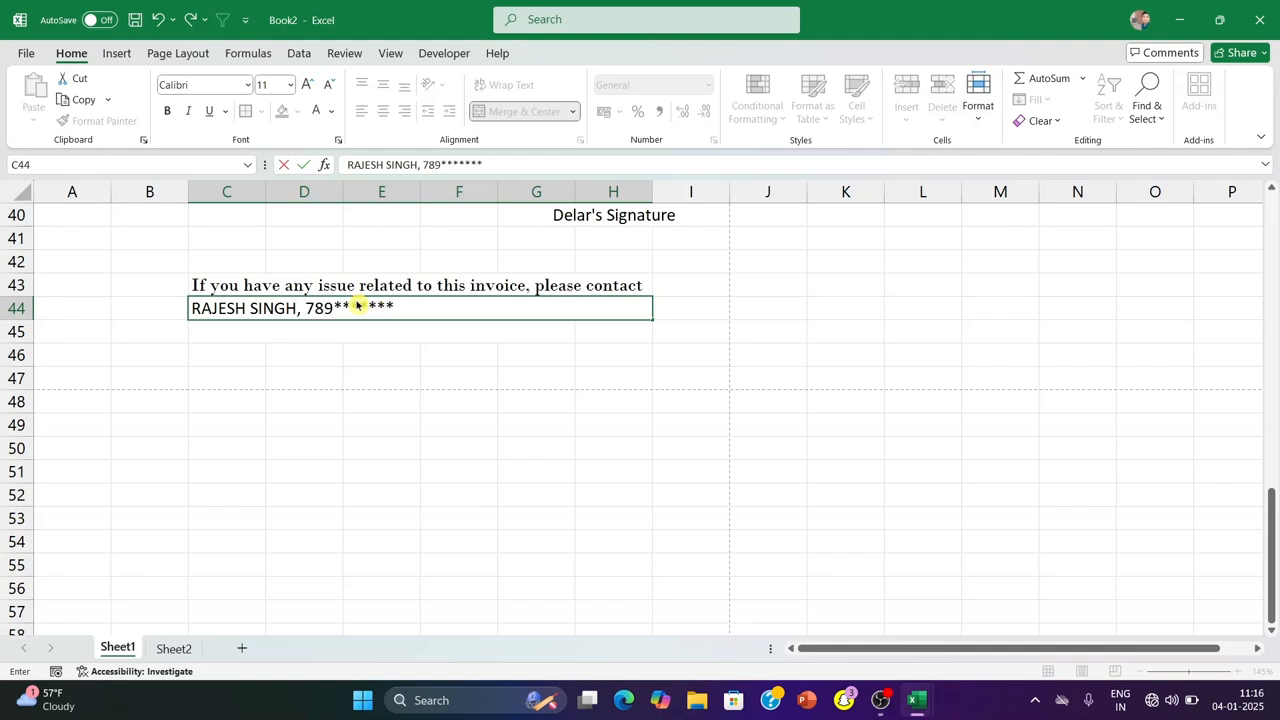
Enter the contact person's name and masked phone number in C44 and centre the text
key(Return)
click(357, 305)
click(383, 111)
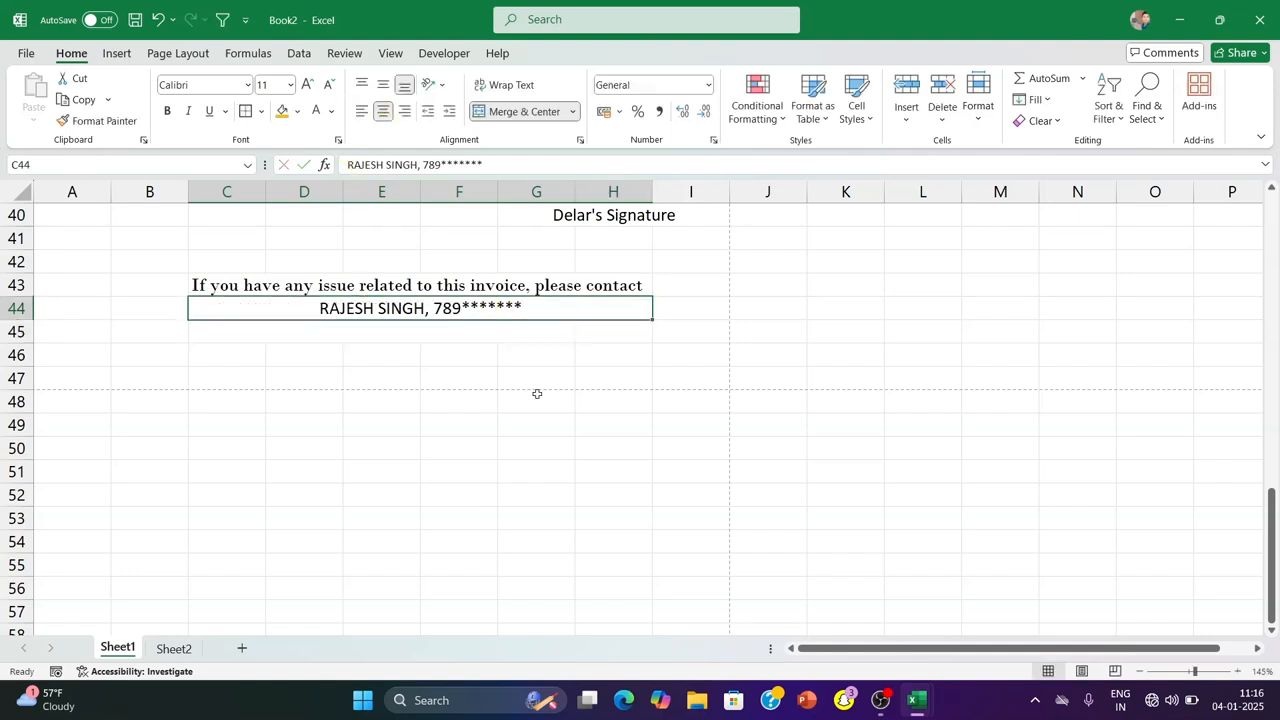
Merge and centre C45:H45 below the contact details
drag(228, 331, 594, 349)
click(594, 349)
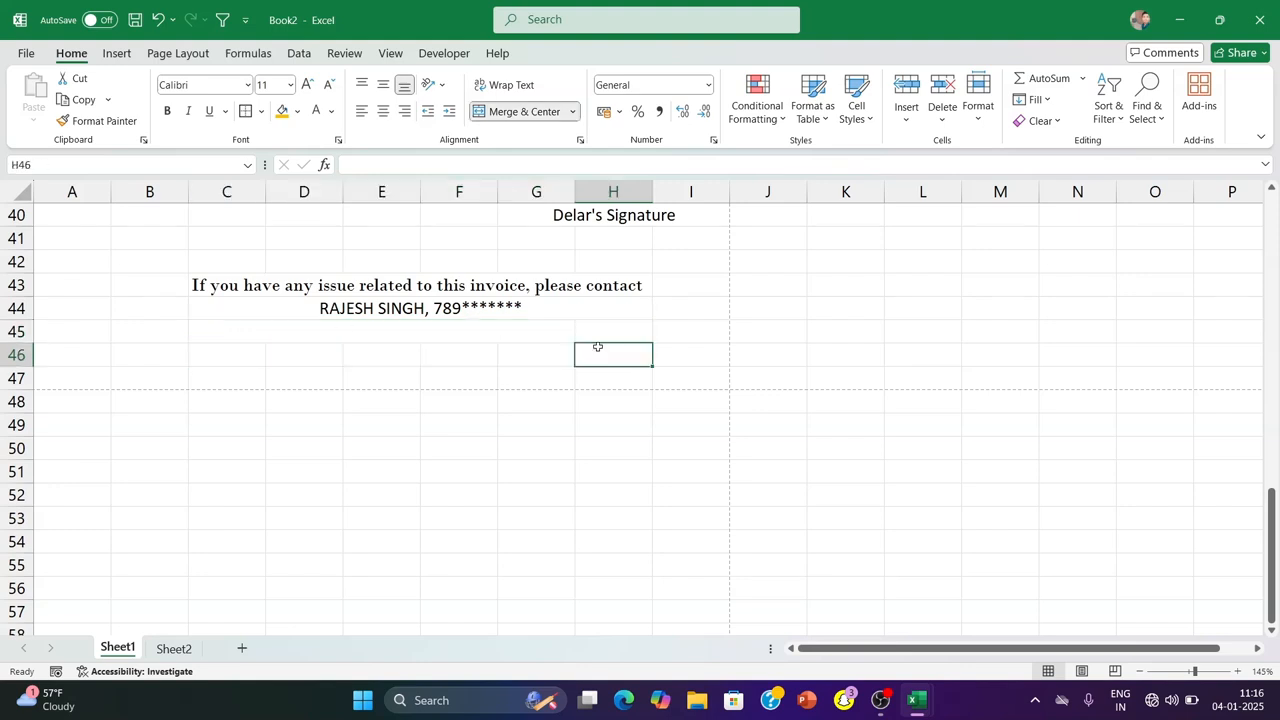
drag(237, 331, 610, 332)
click(540, 111)
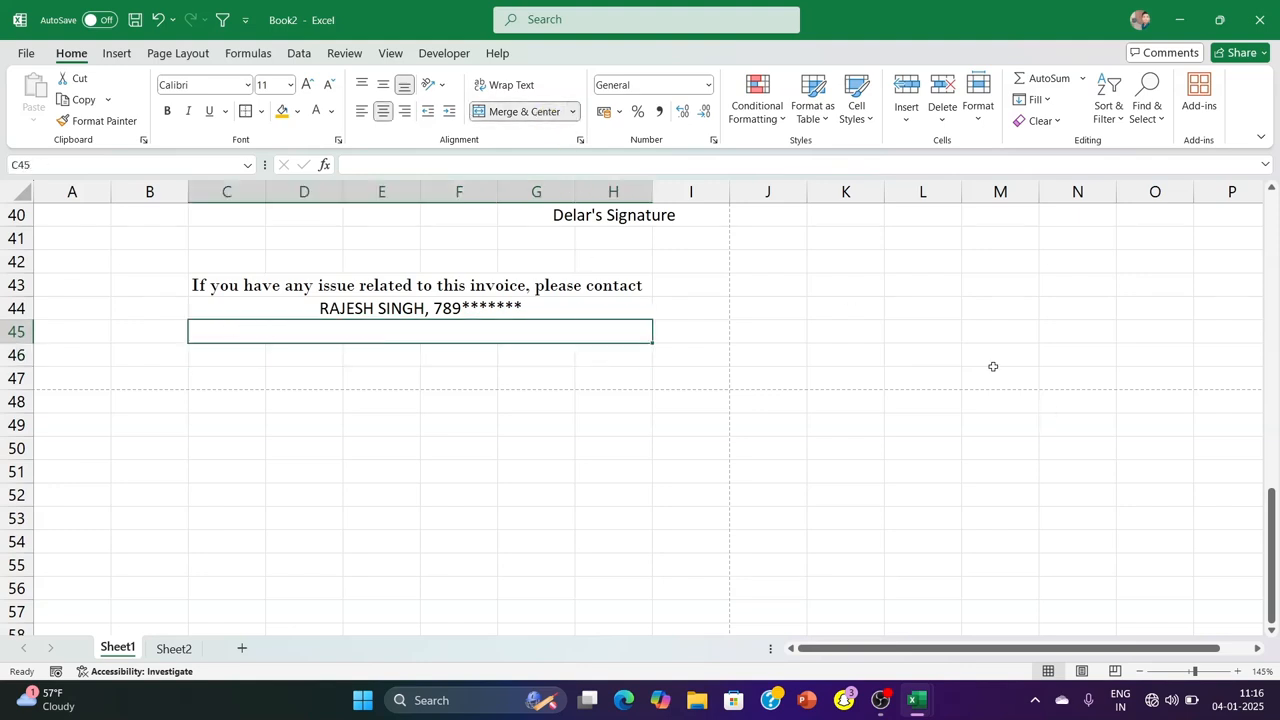
Enter "Thank For Your Business!" in C45 and make it bold
text(th)
key(BackSpace)
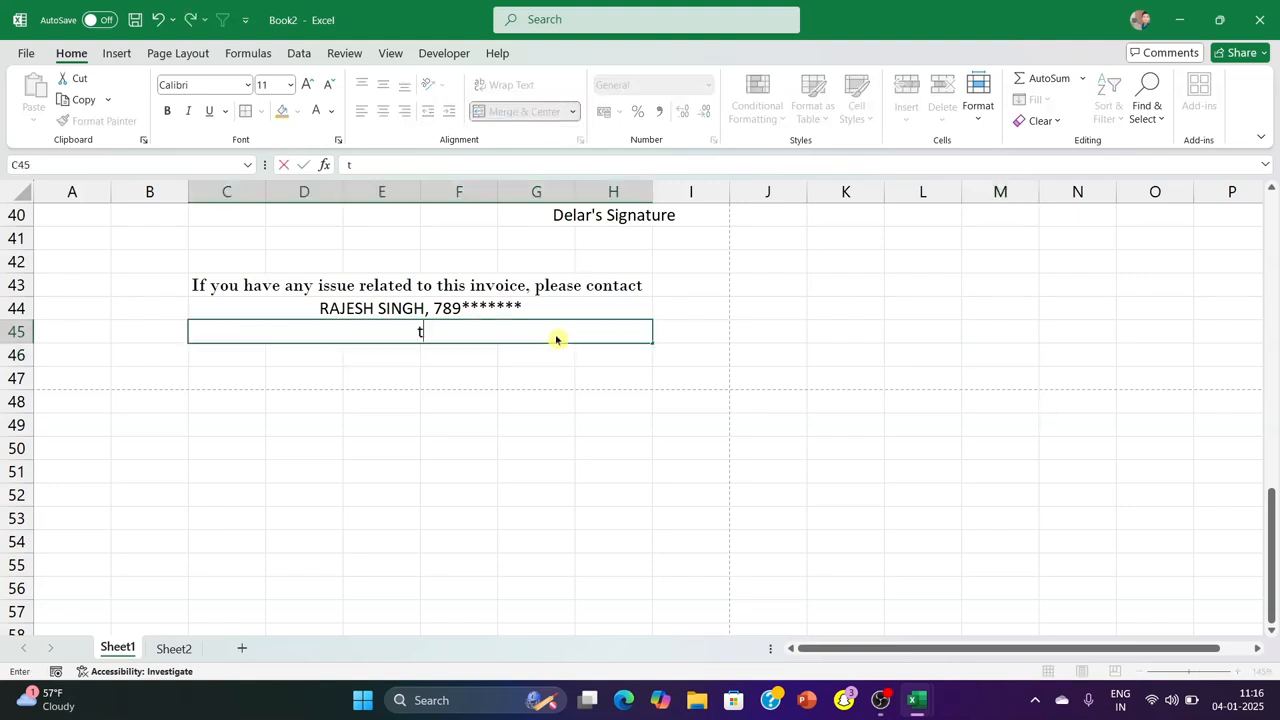
key(BackSpace)
text(Thank Foy)
key(BackSpace)
text(u)
key(BackSpace)
text(r Your Business!)
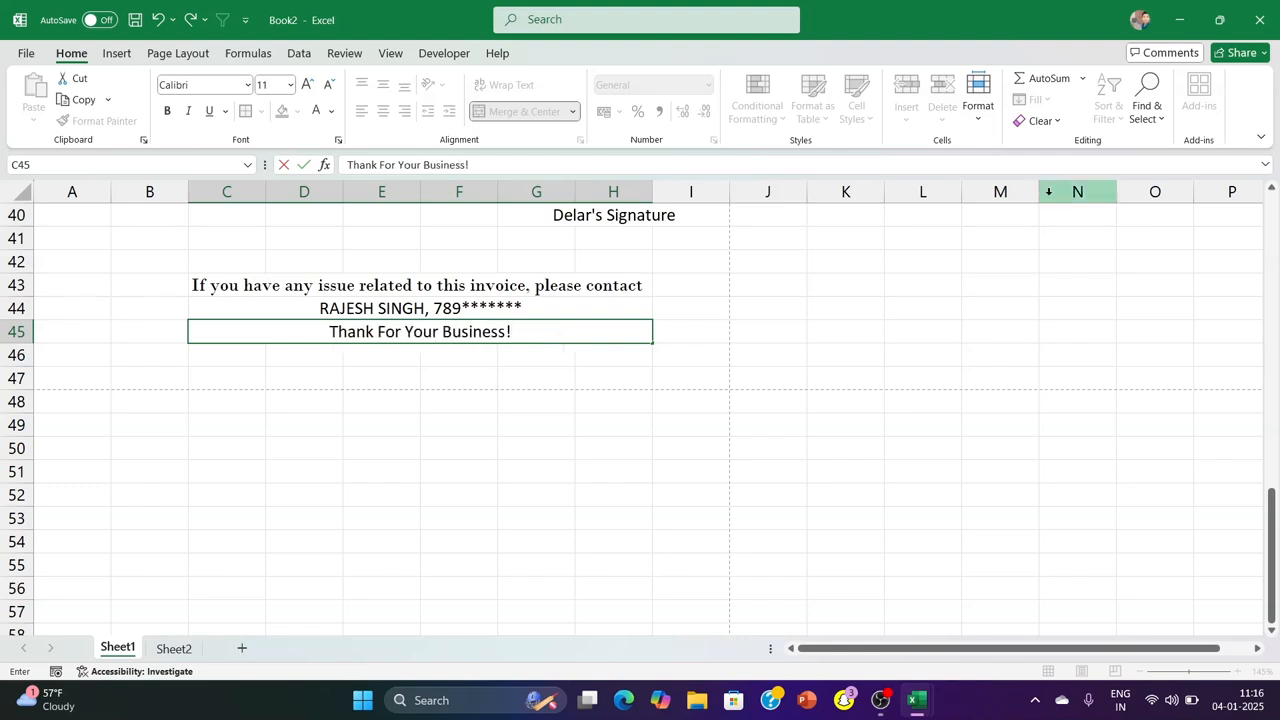
key(ctrl+Return)
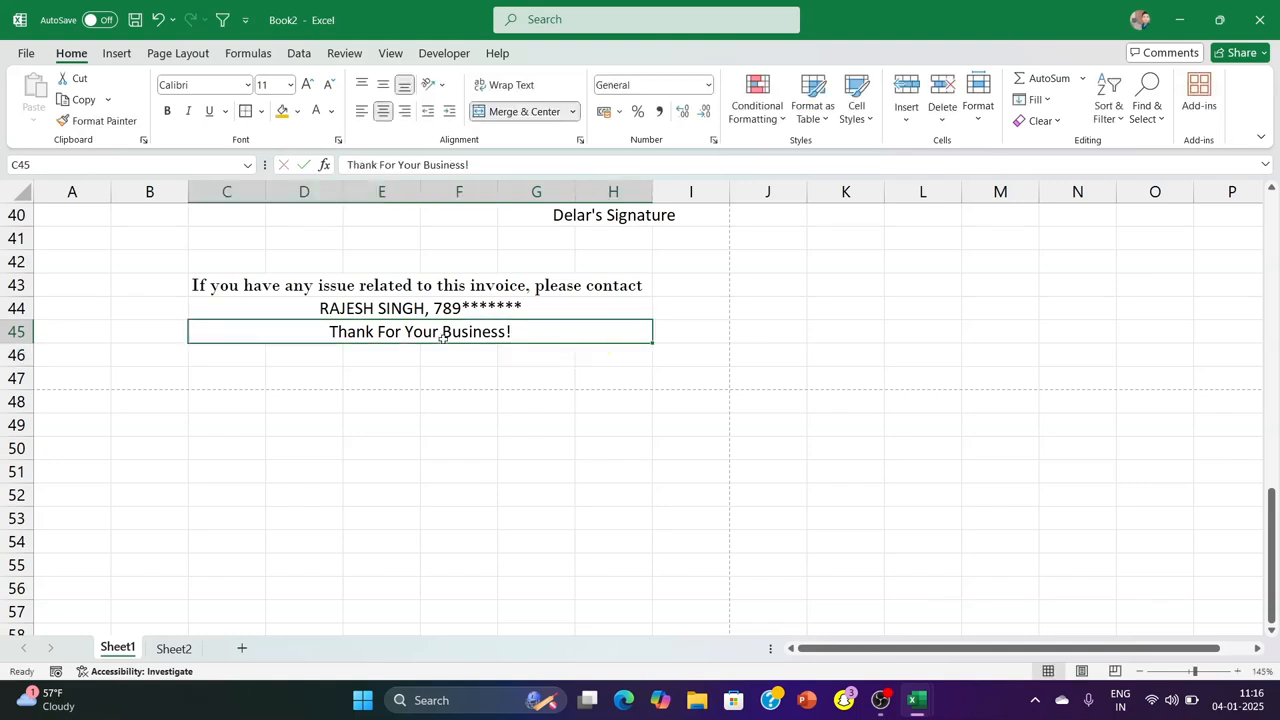
click(168, 112)
click(894, 329)
Check the complete invoice page in the print preview and return to the invoice's product table
key(ctrl+p)
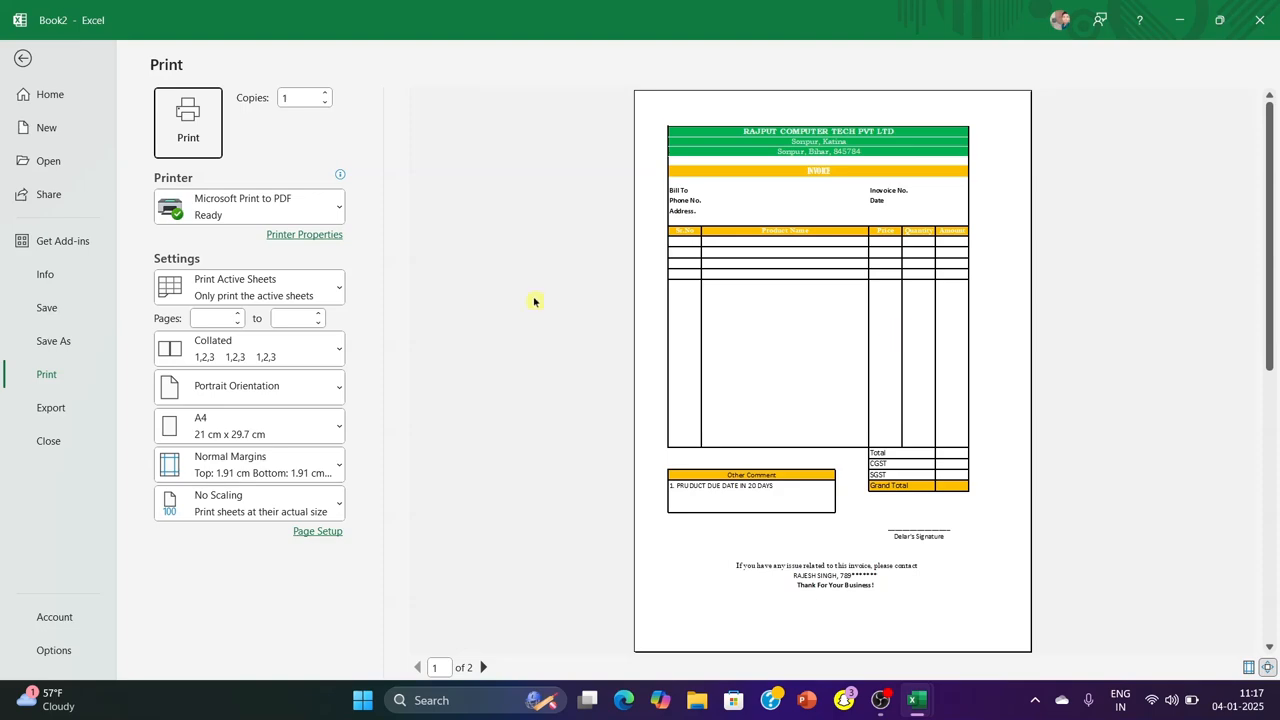
click(22, 58)
scroll(500, 345, up, 4)
scroll(500, 345, up, 7)
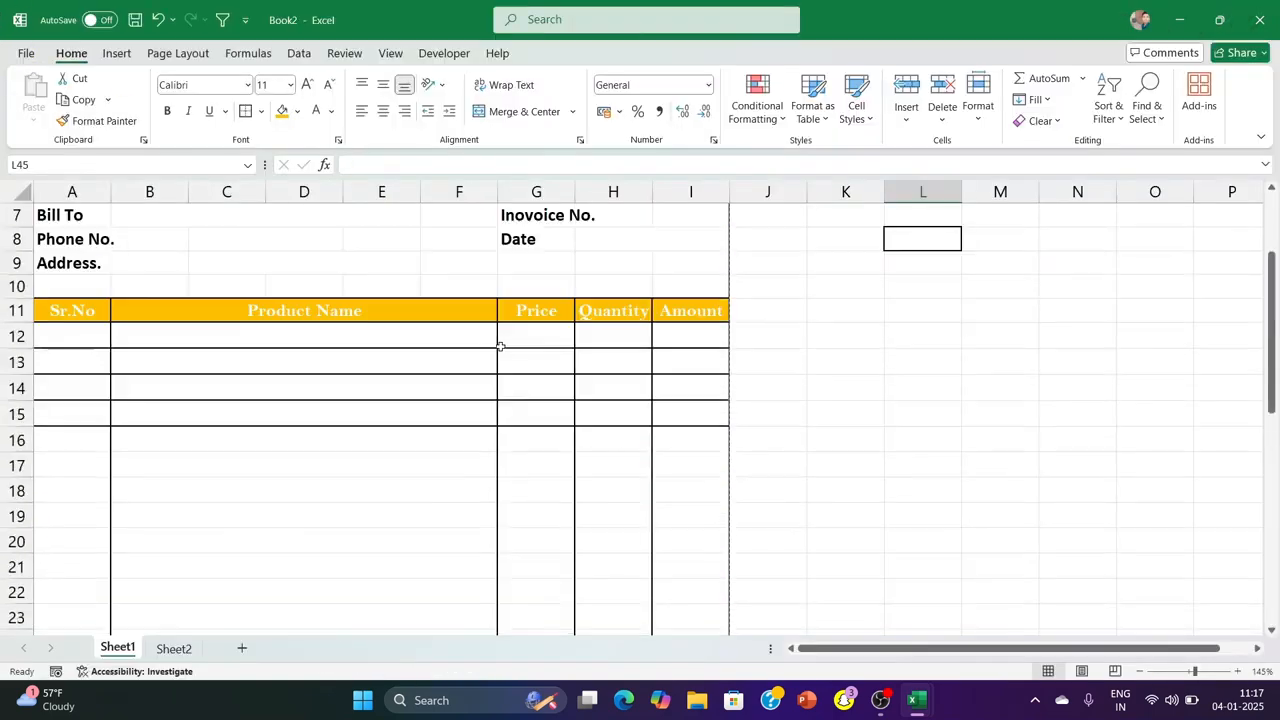